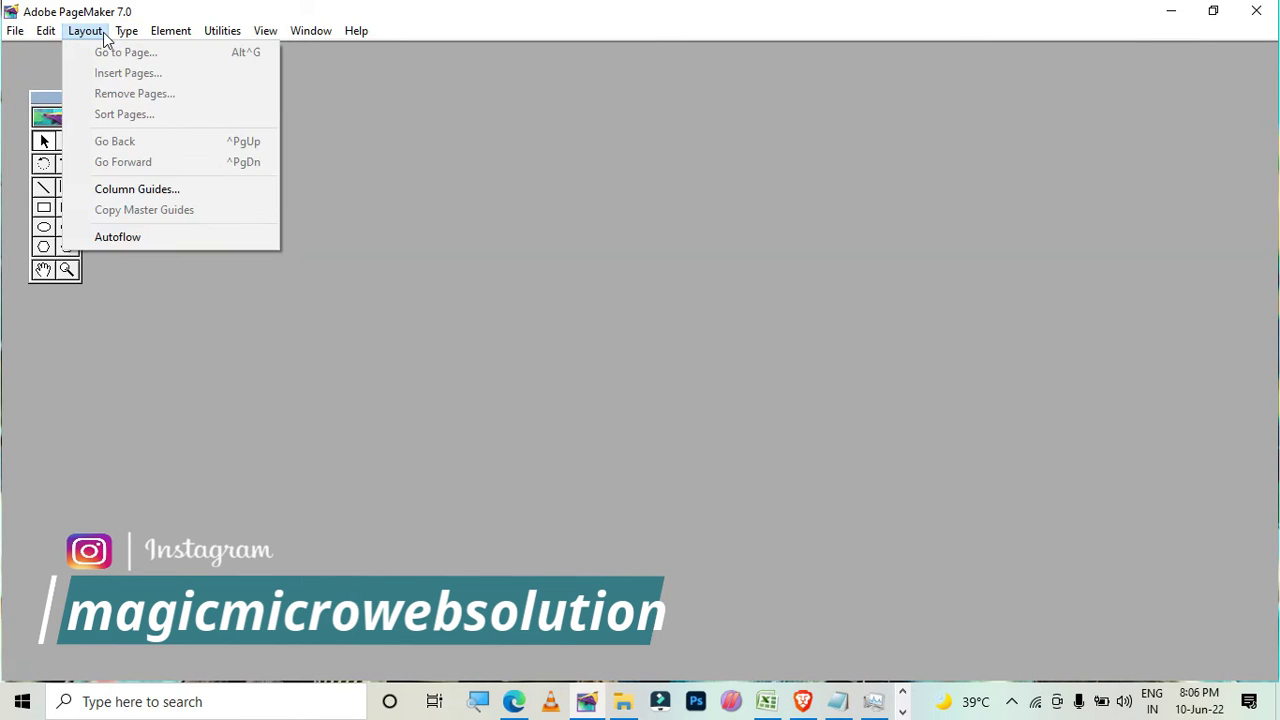
Step: Create a new publication with the default one-page Letter document setup
{"action": "mouse_move", "coordinate": [4, 31]}
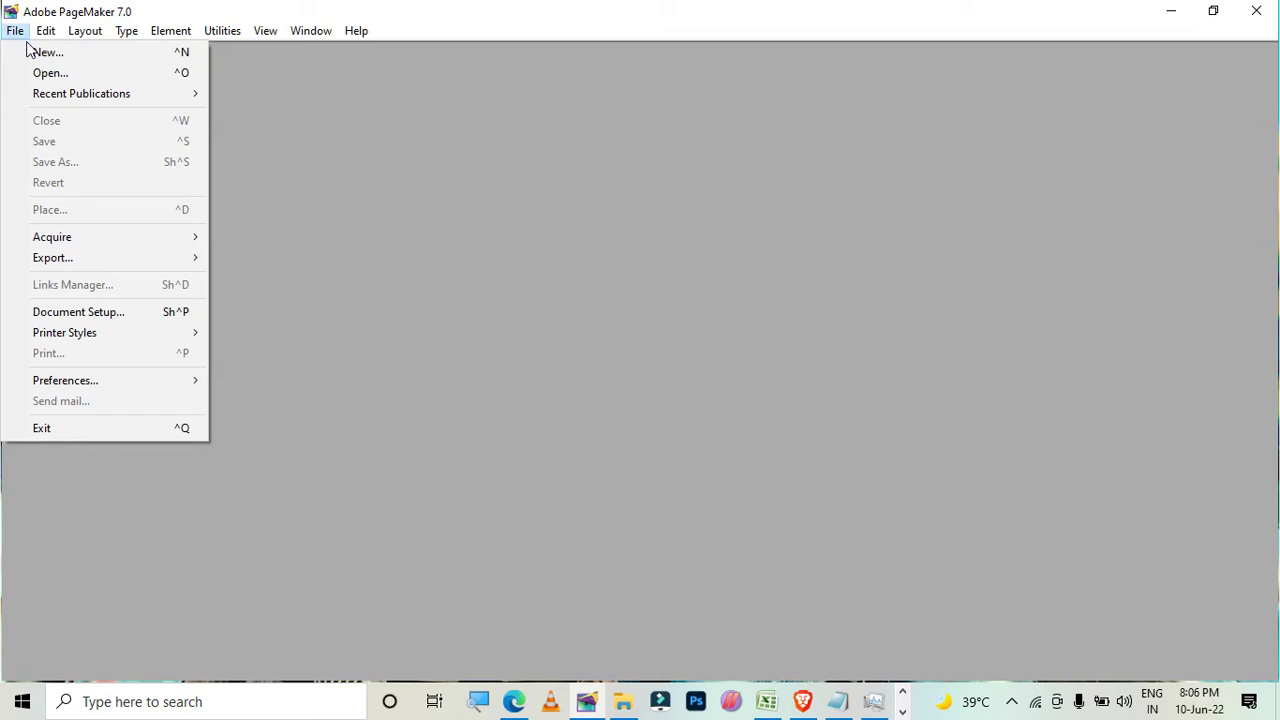
{"action": "left_click", "coordinate": [32, 52]}
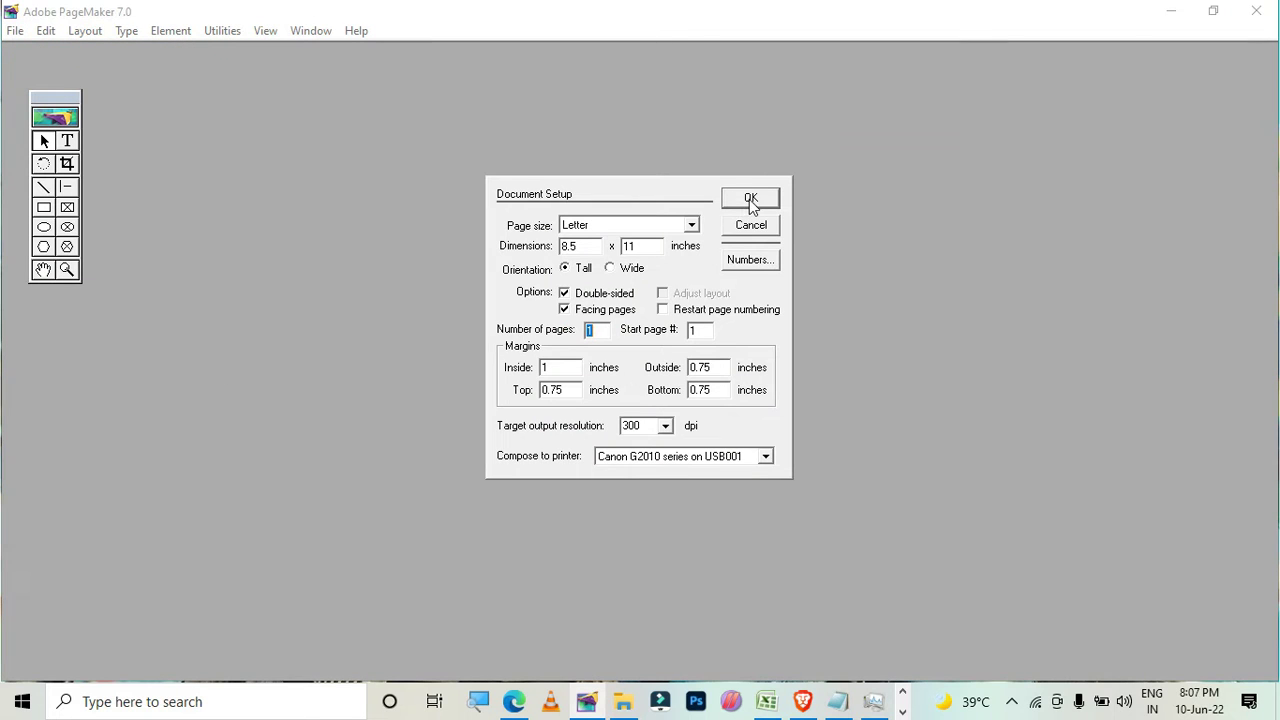
{"action": "left_click", "coordinate": [749, 200]}
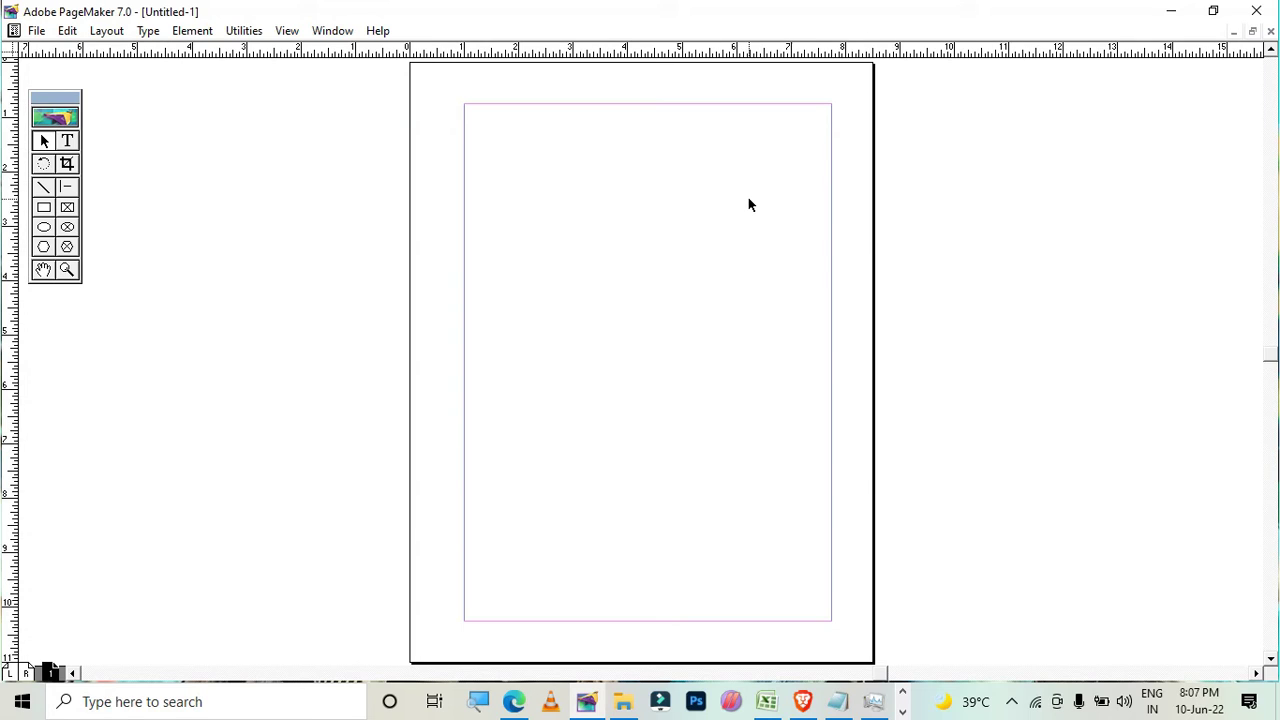
Step: Add the text "magic micro web solution" near the upper margin of the page
{"action": "left_click", "coordinate": [147, 31]}
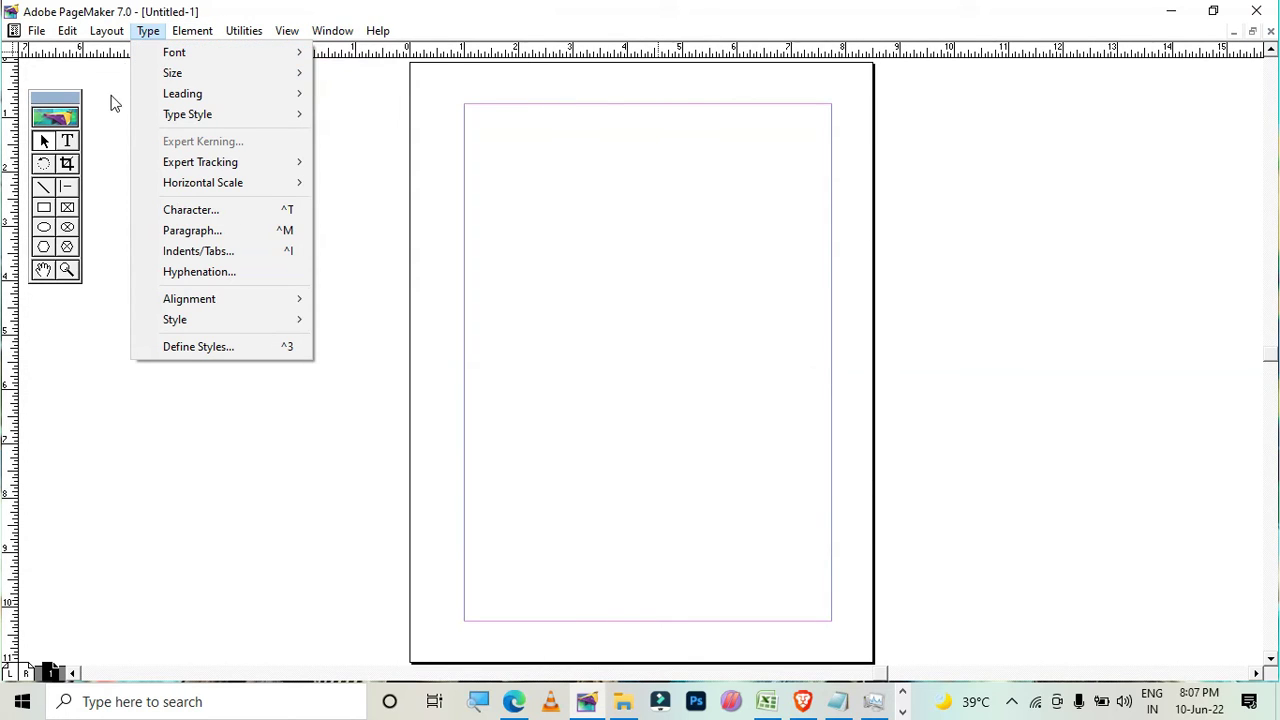
{"action": "left_click", "coordinate": [68, 145]}
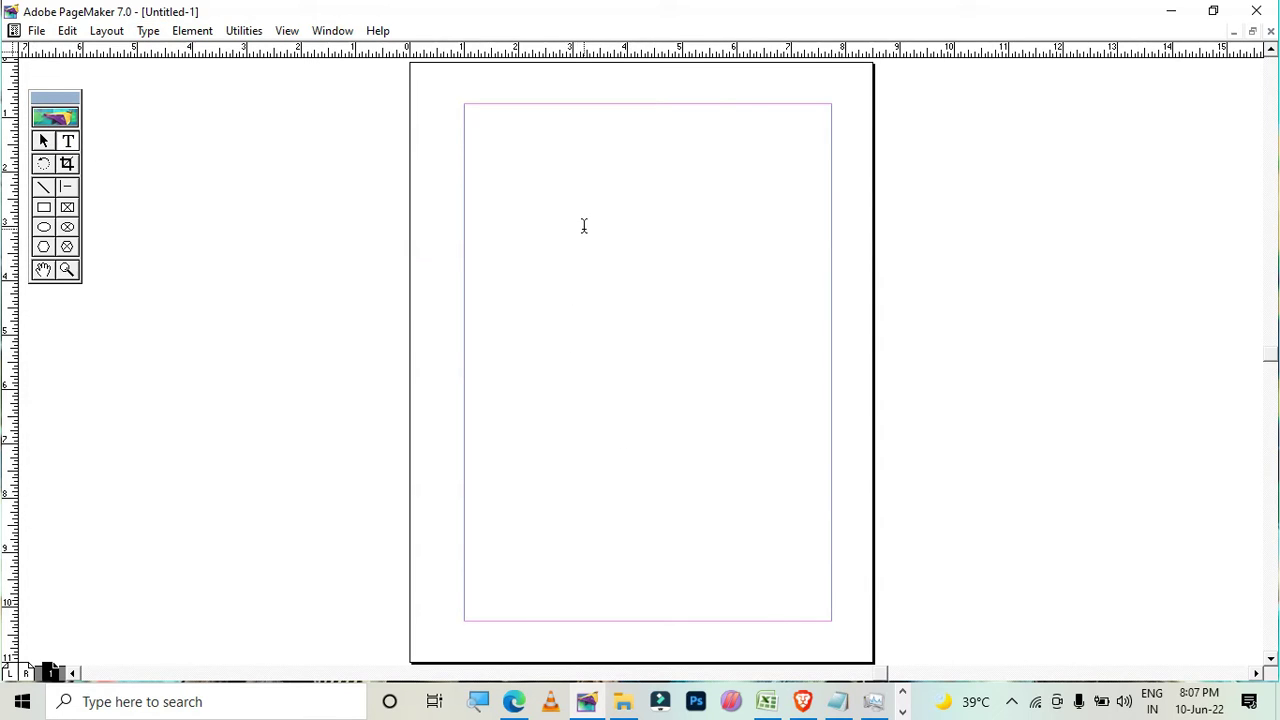
{"action": "left_click", "coordinate": [516, 154]}
{"action": "type", "text": "magic micro web solution"}
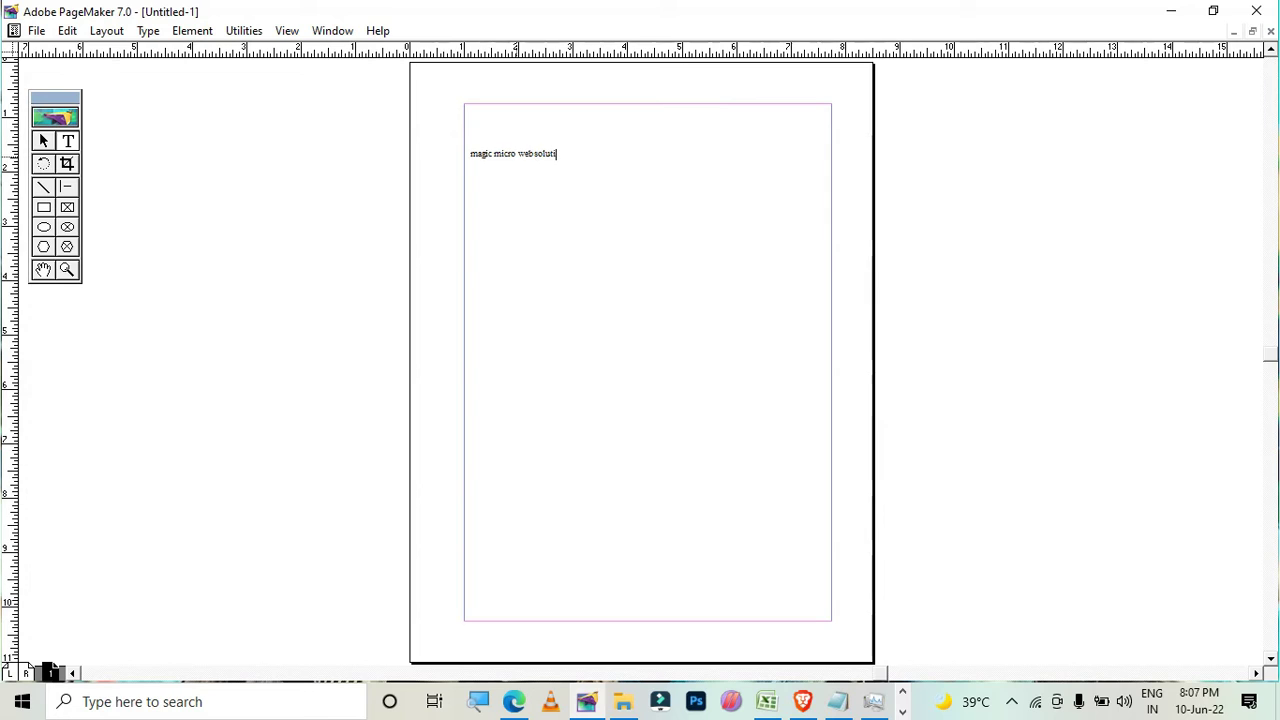
Step: Show the Control Palette and set the size of the "magic micro web solution" text to 36 points
{"action": "triple_click", "coordinate": [543, 150]}
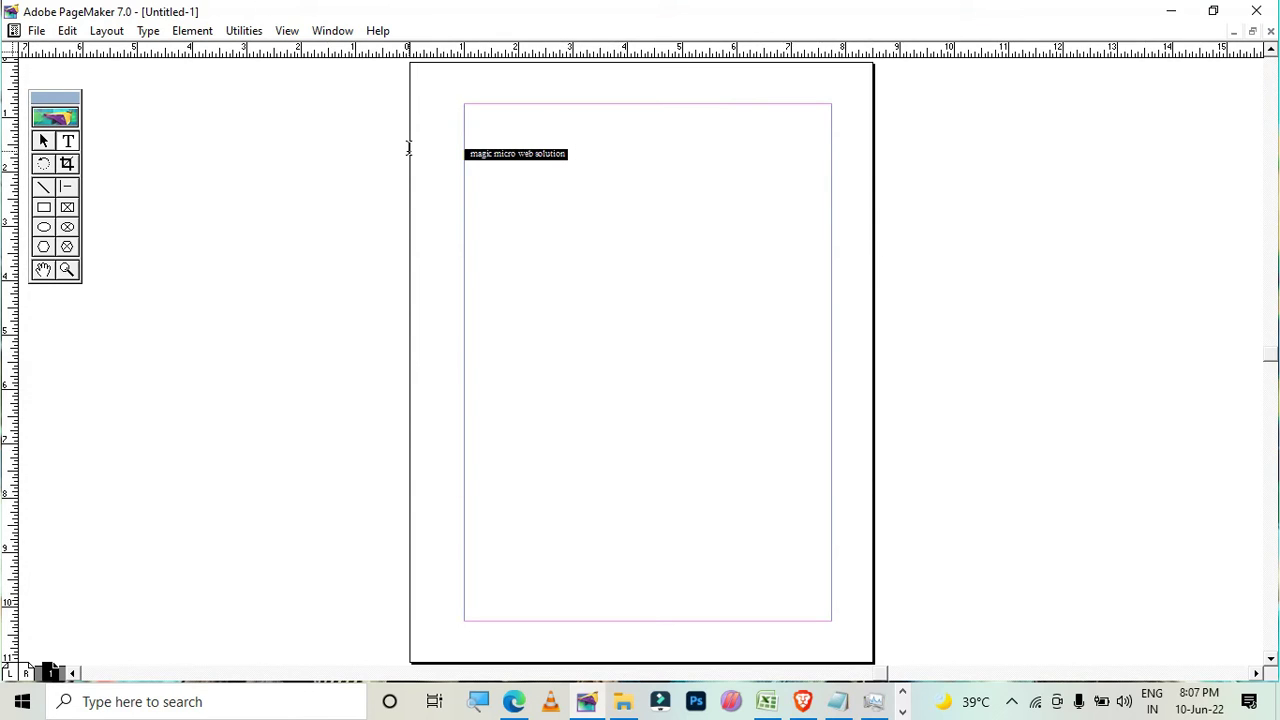
{"action": "left_click", "coordinate": [318, 31]}
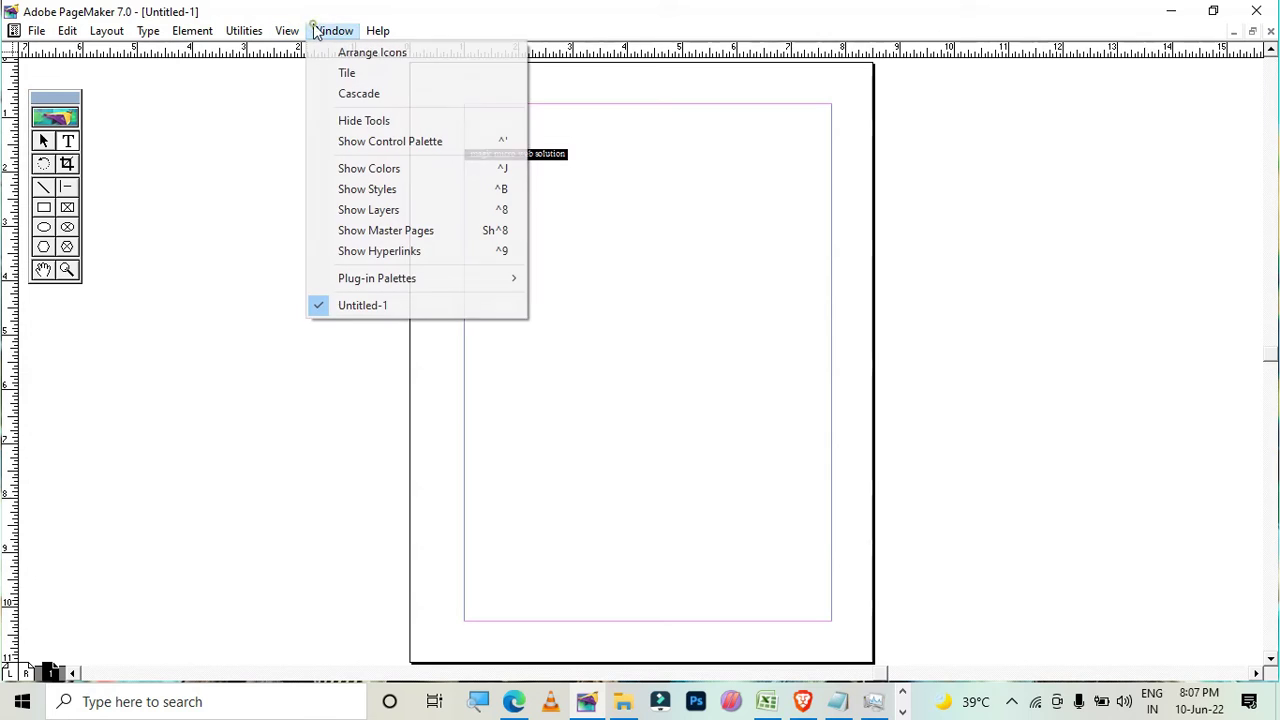
{"action": "left_click", "coordinate": [395, 142]}
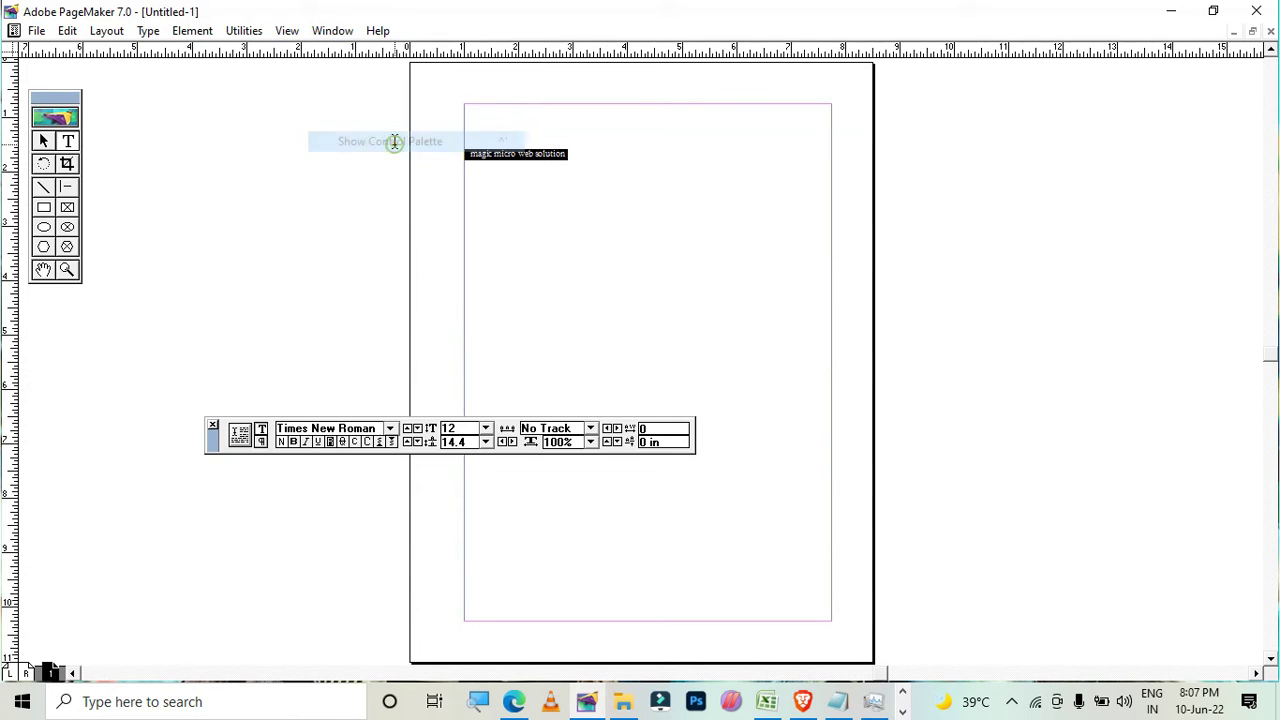
{"action": "left_click", "coordinate": [485, 428]}
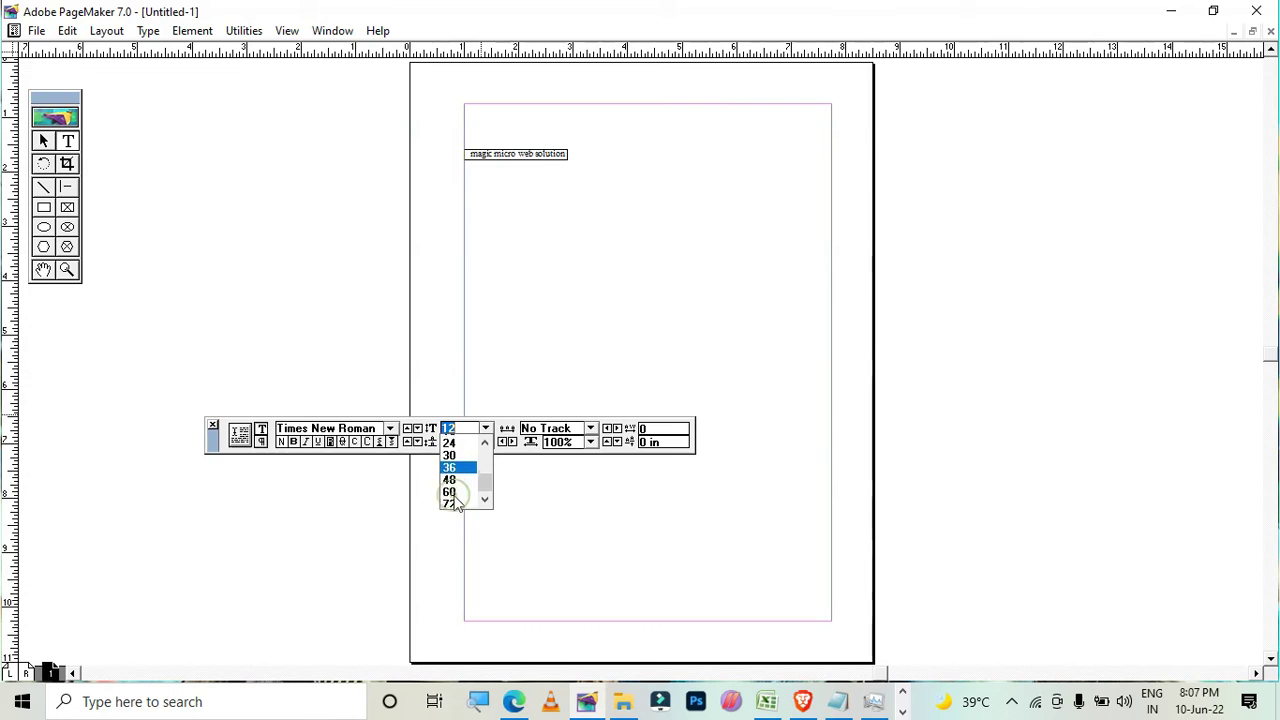
{"action": "left_click", "coordinate": [453, 492]}
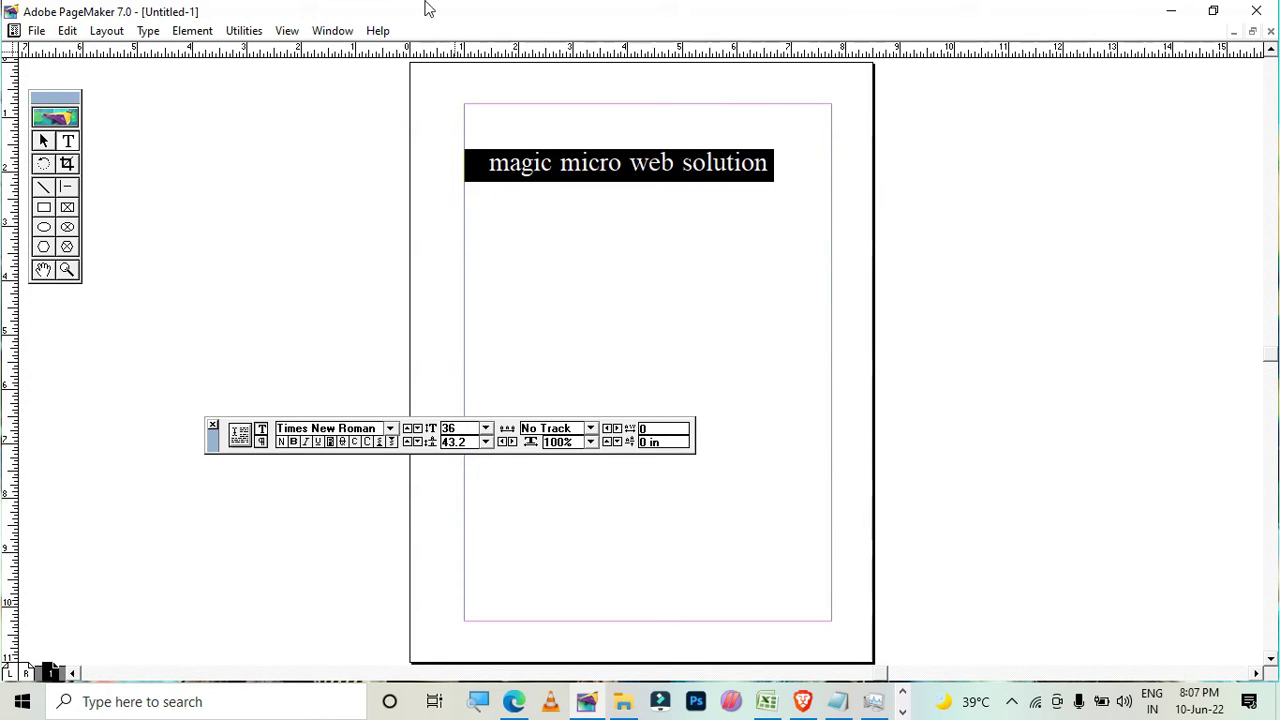
Step: Change the font of the selected "magic micro web solution" text to Eras Bold ITC
{"action": "left_click", "coordinate": [148, 31]}
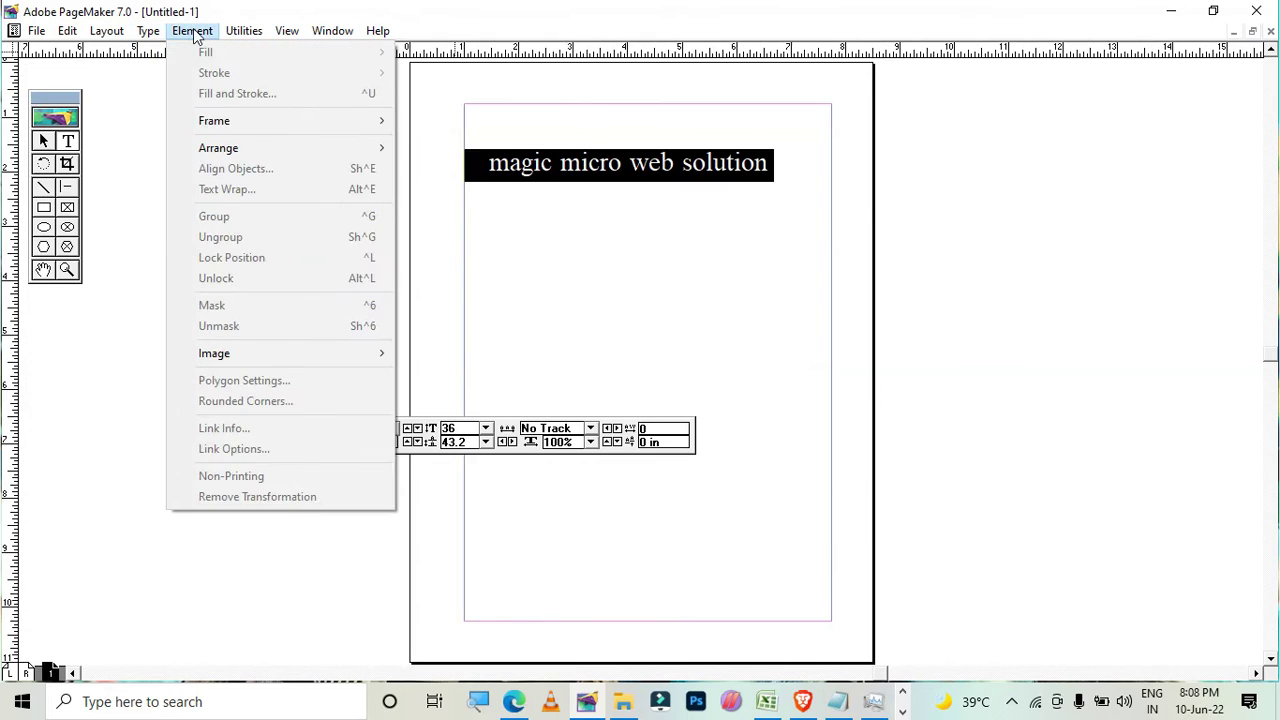
{"action": "mouse_move", "coordinate": [157, 53]}
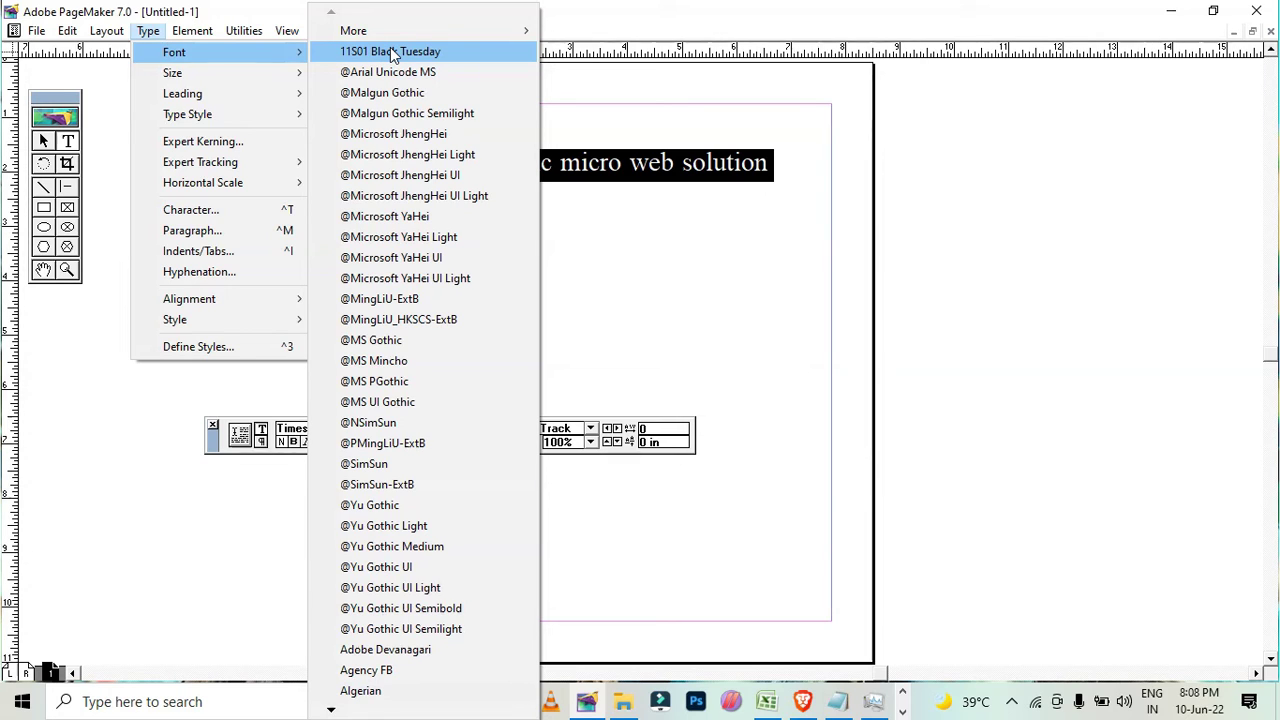
{"action": "mouse_move", "coordinate": [436, 37]}
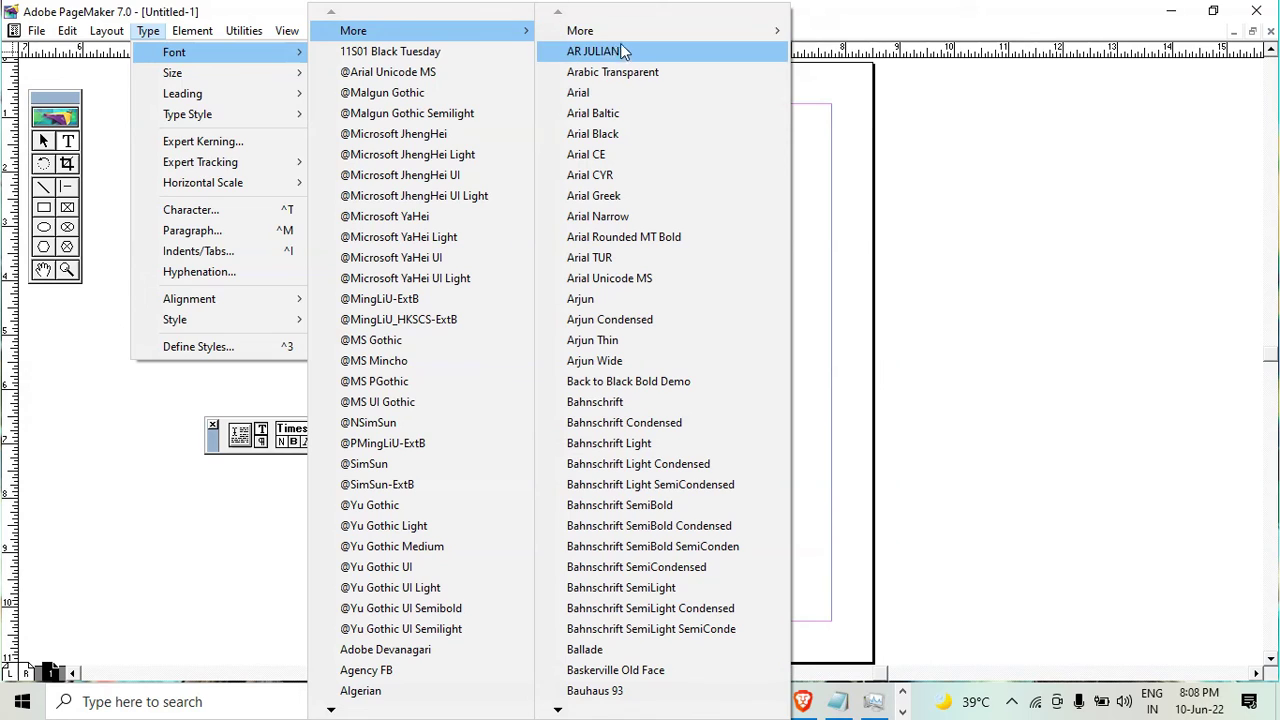
{"action": "mouse_move", "coordinate": [671, 32]}
{"action": "mouse_move", "coordinate": [877, 32]}
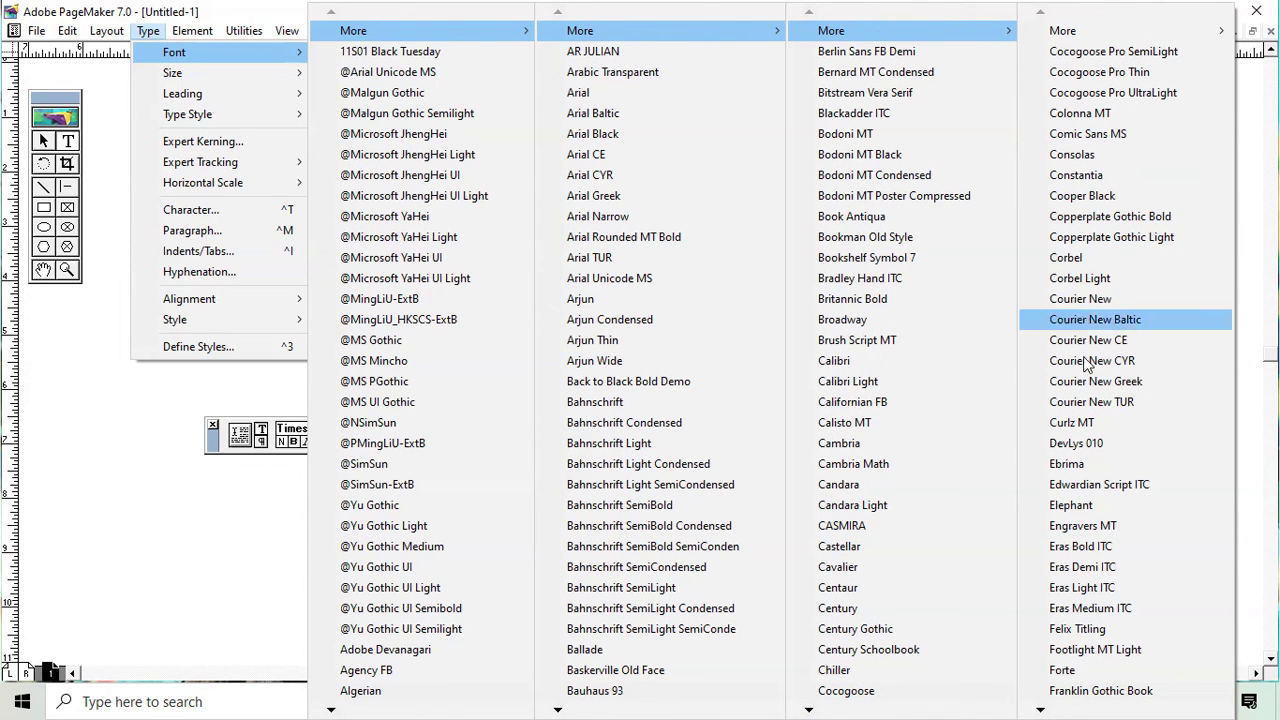
{"action": "left_click", "coordinate": [1080, 546]}
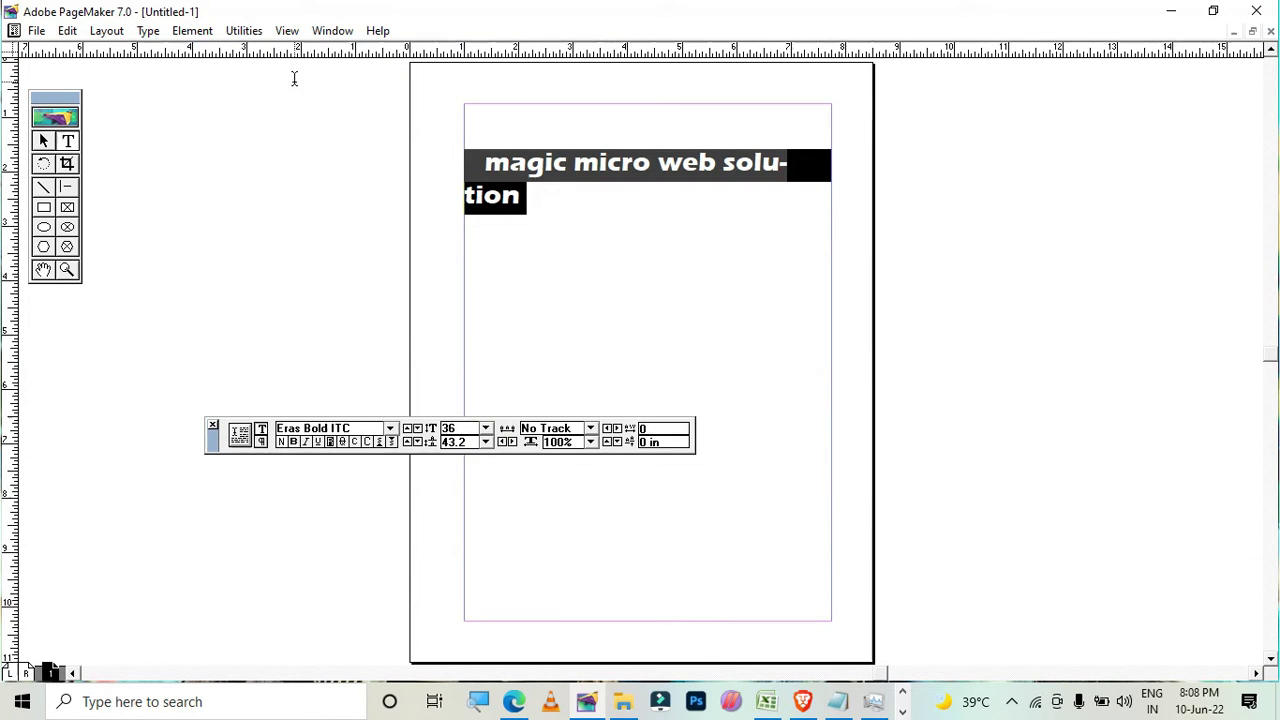
Step: Try a 48-point size on the selected heading text and set it back to 36 points
{"action": "left_click", "coordinate": [148, 30]}
{"action": "mouse_move", "coordinate": [180, 76]}
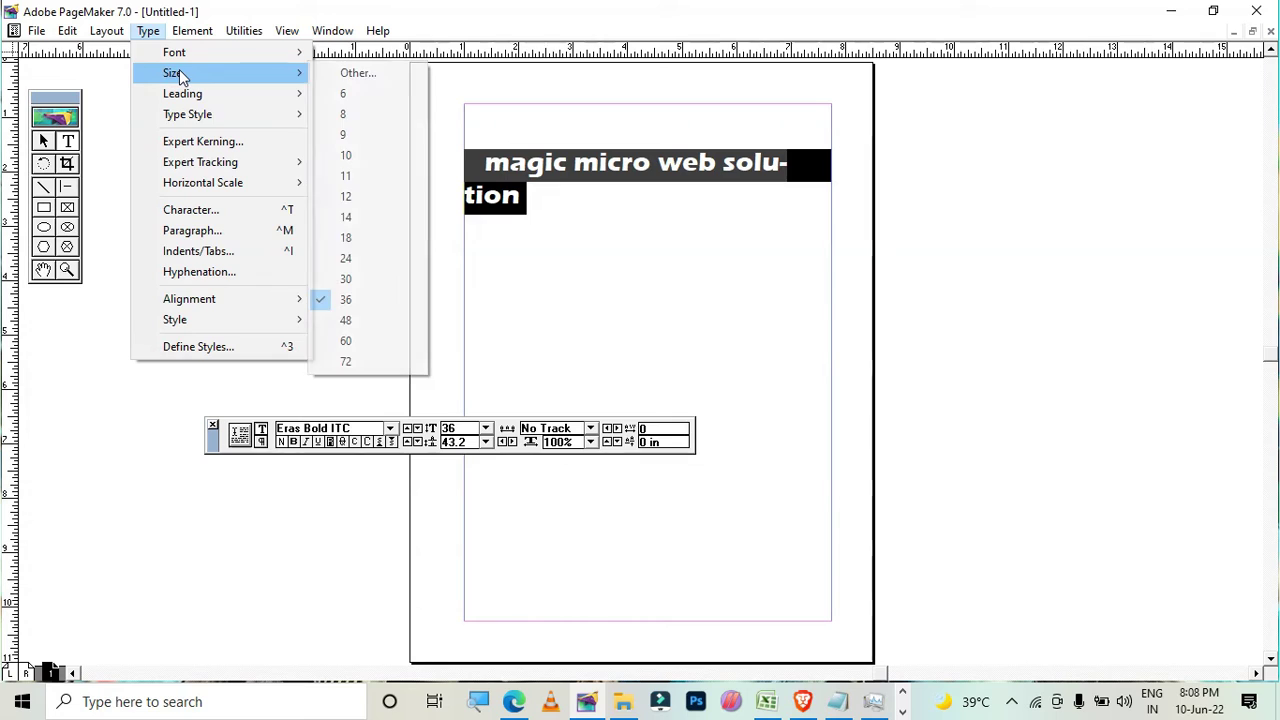
{"action": "left_click", "coordinate": [350, 322]}
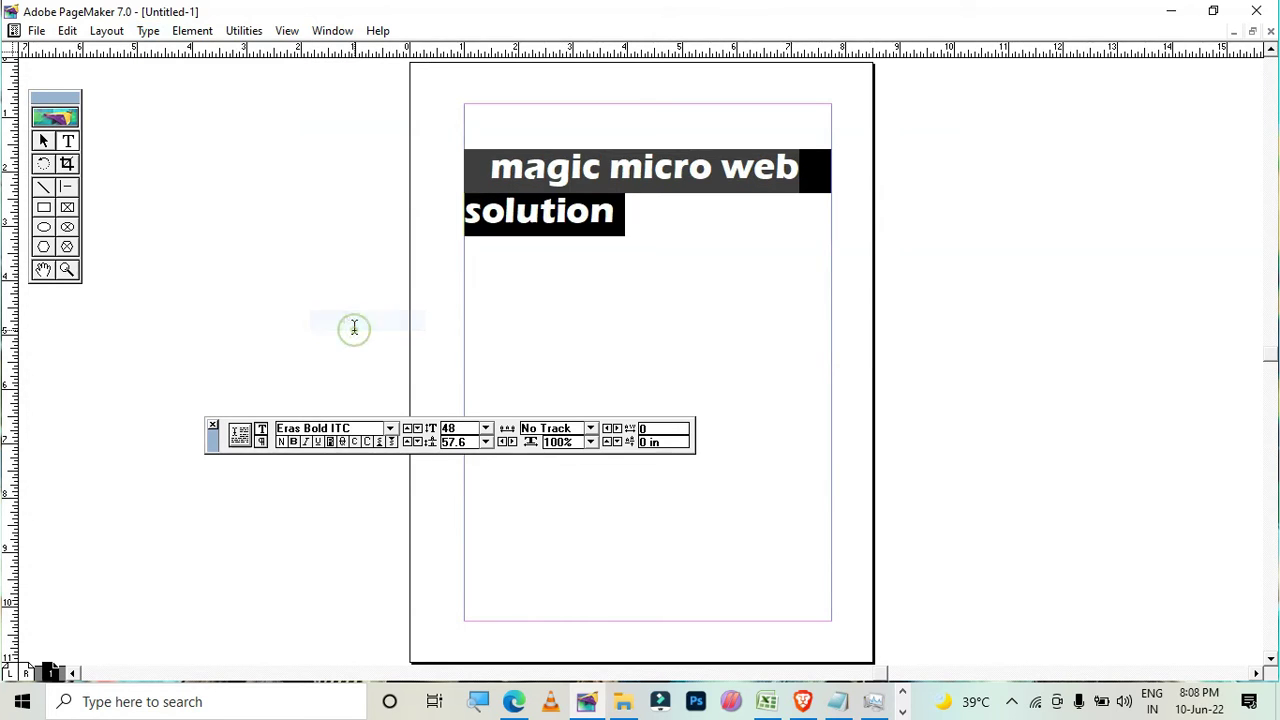
{"action": "left_click", "coordinate": [145, 31]}
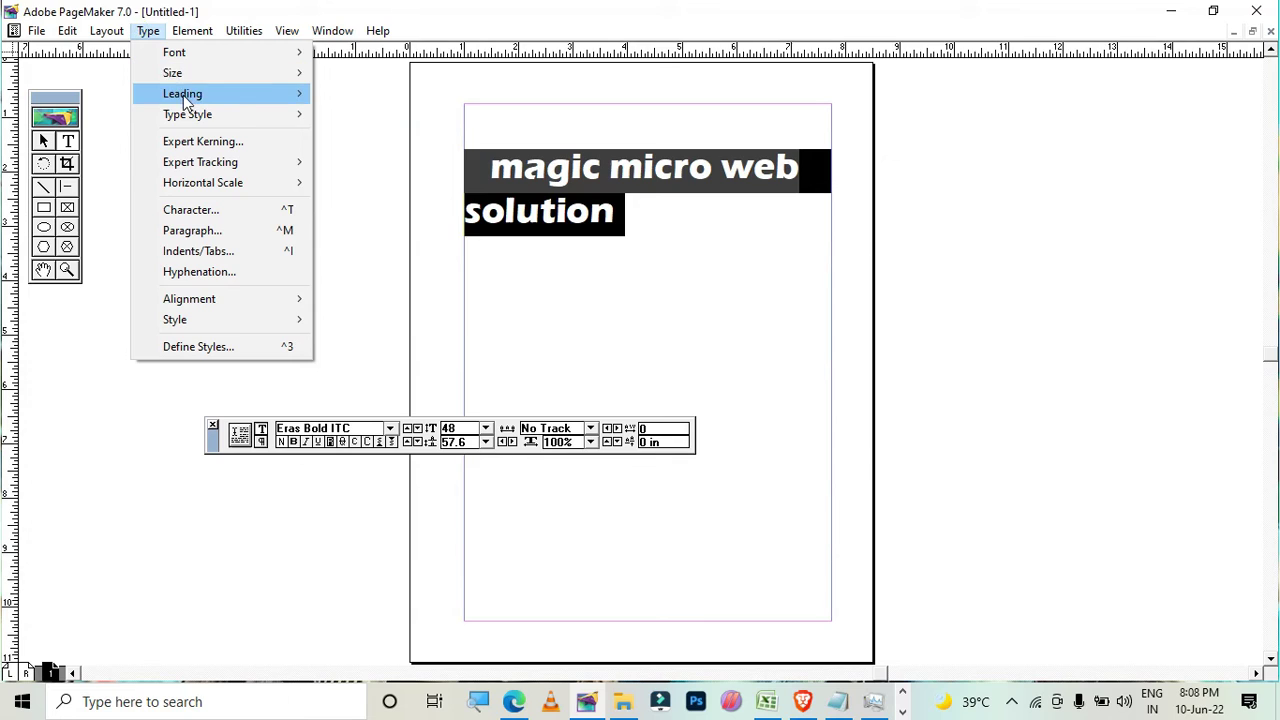
{"action": "mouse_move", "coordinate": [229, 76]}
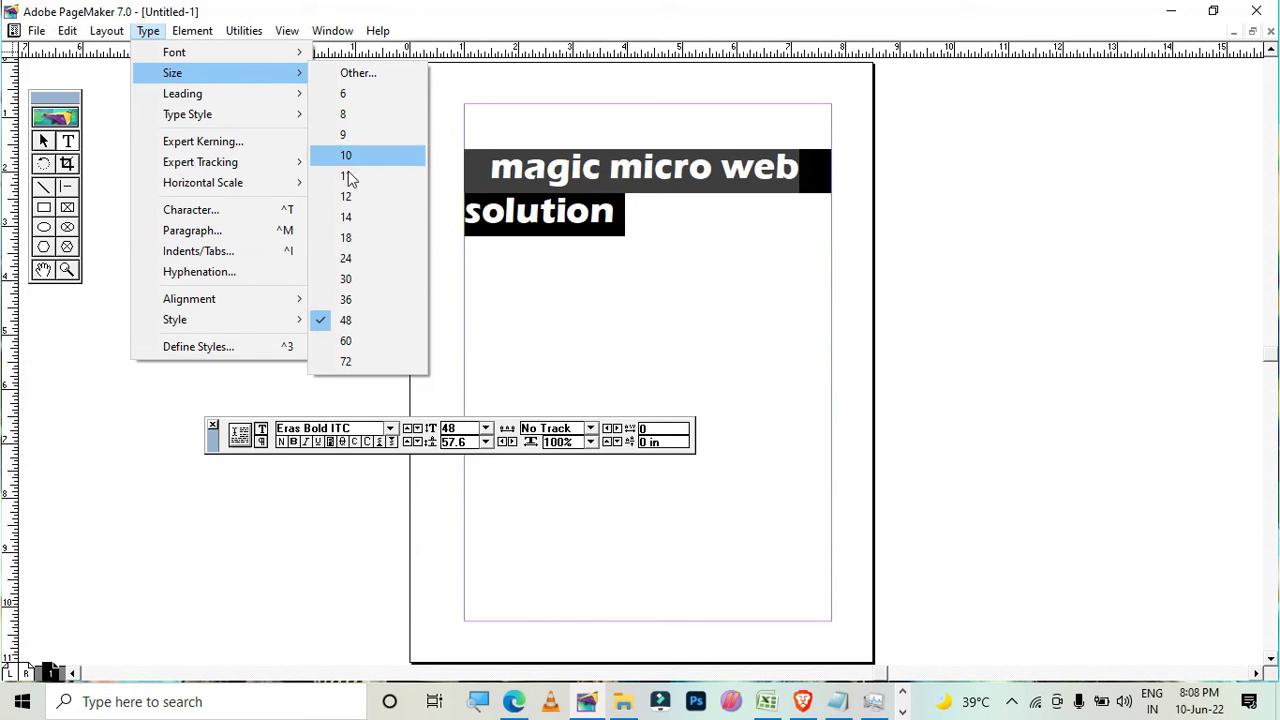
{"action": "left_click", "coordinate": [347, 299]}
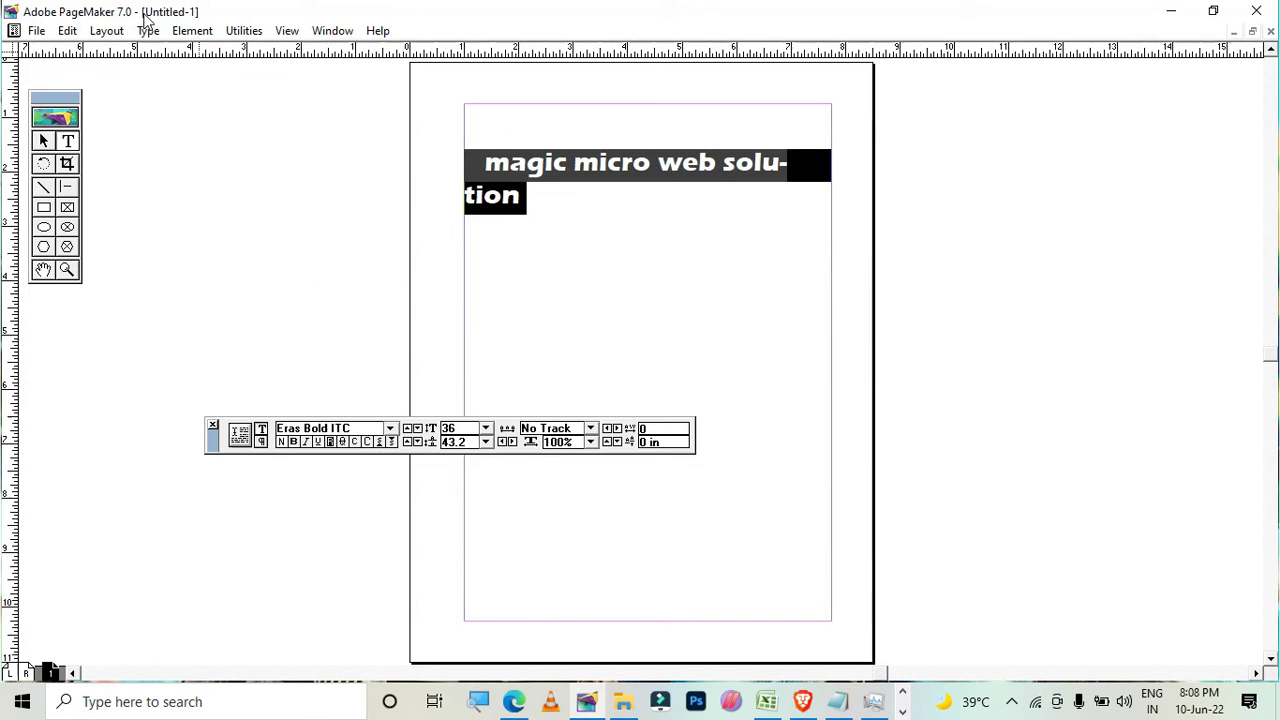
Step: Set the leading of the selected heading text to 38
{"action": "left_click", "coordinate": [147, 30]}
{"action": "mouse_move", "coordinate": [196, 97]}
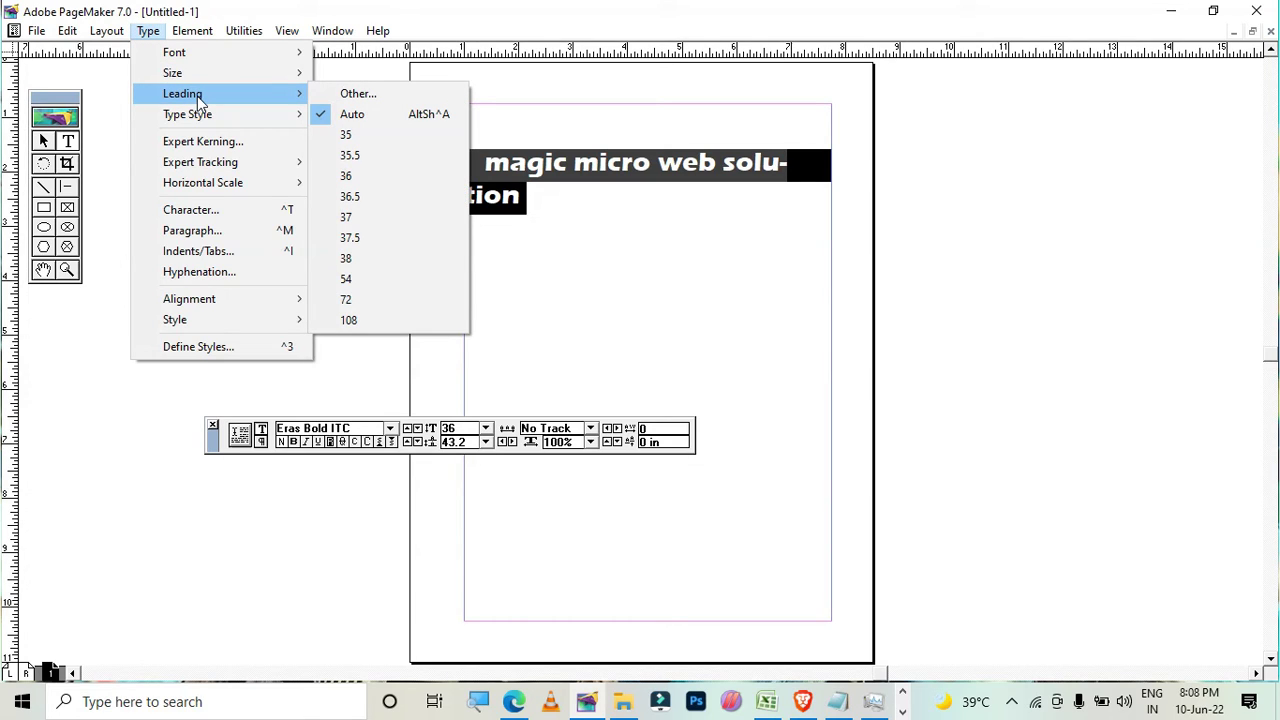
{"action": "left_click", "coordinate": [361, 259]}
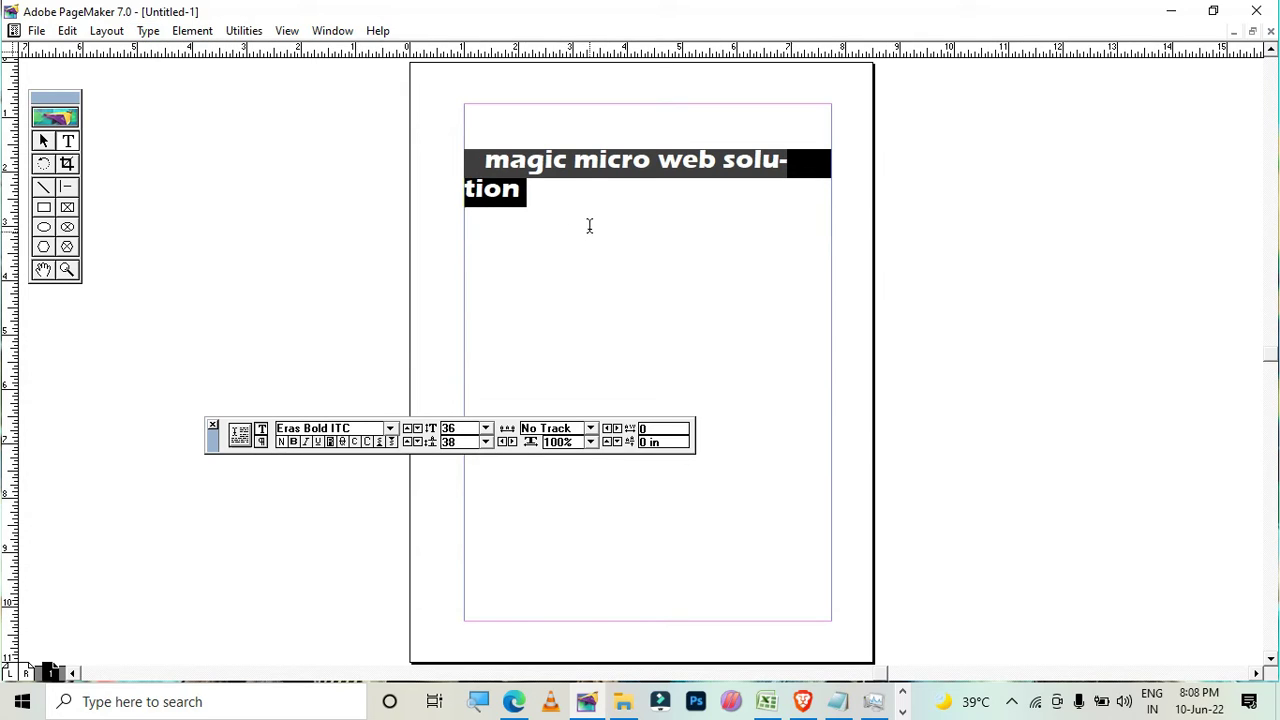
Step: Add four lines below the heading: "adfsdfsdf", "dfsdafsdfsdfsd", "fsdfasdfasdf" and "sdfasdf"
{"action": "left_click", "coordinate": [574, 190]}
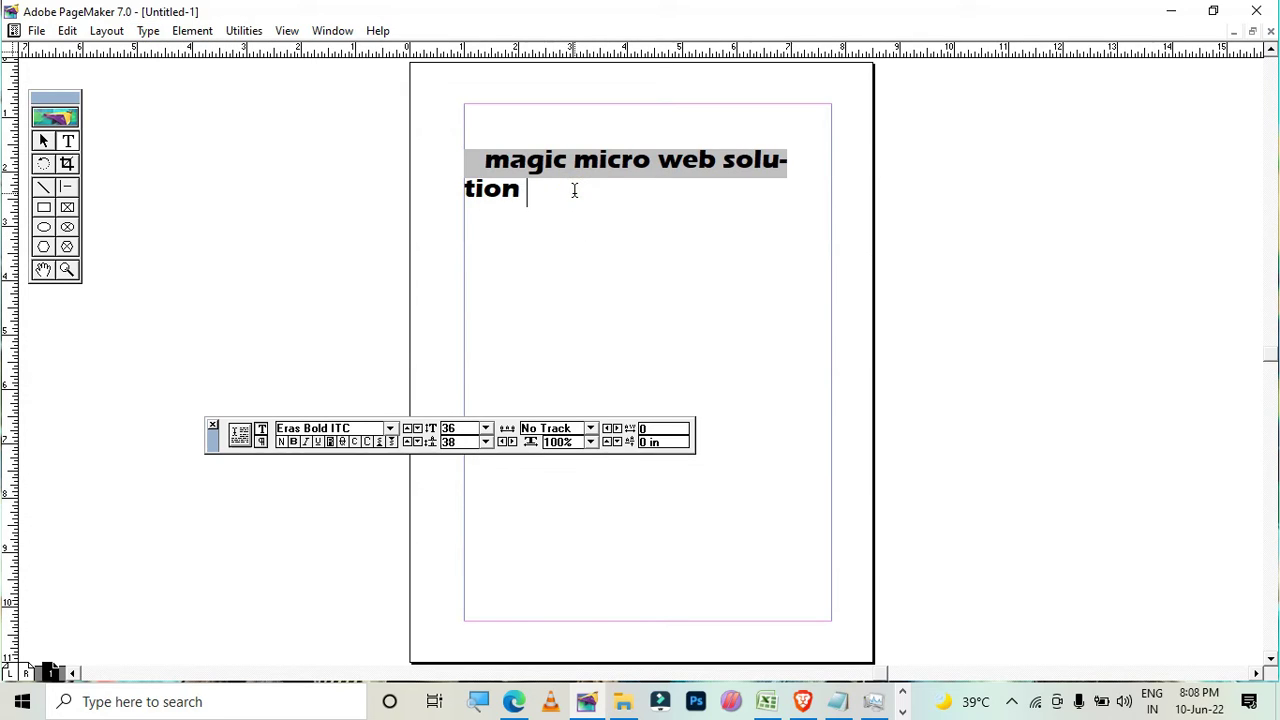
{"action": "key", "text": "Return"}
{"action": "type", "text": "adfsdfsdf"}
{"action": "key", "text": "Return"}
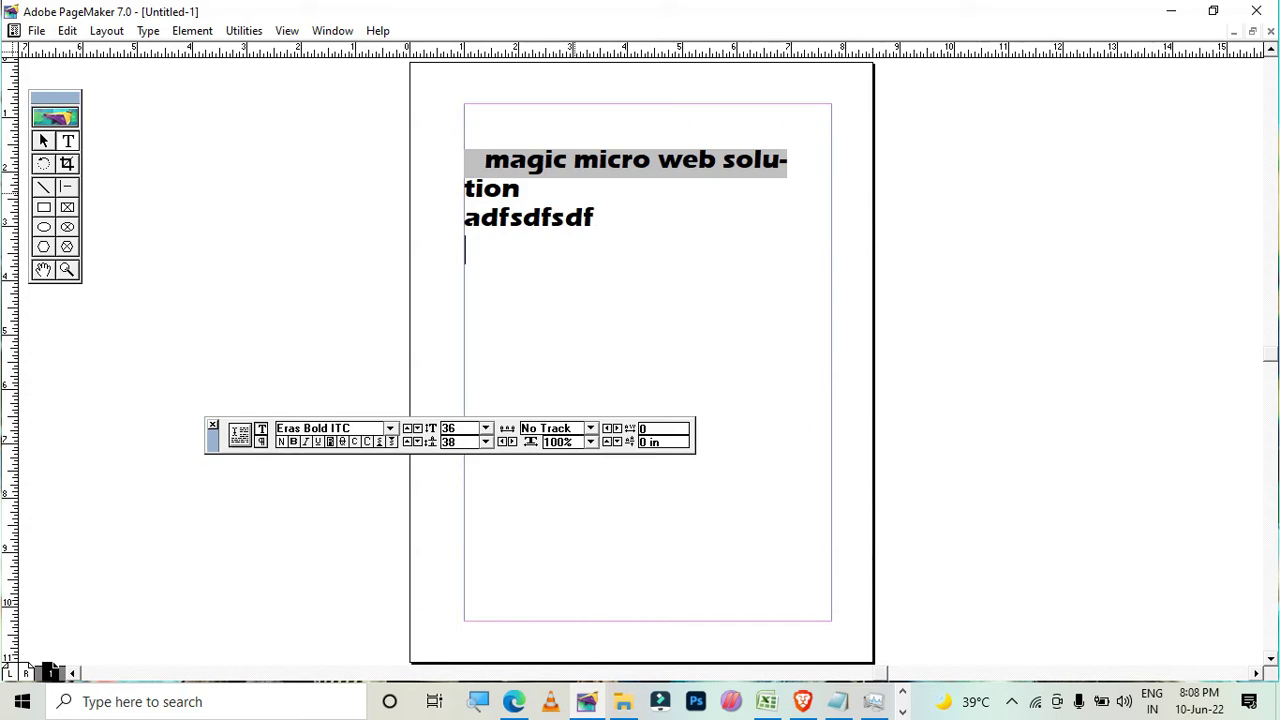
{"action": "type", "text": "dfsdafsdfsdfsd"}
{"action": "key", "text": "Return"}
{"action": "type", "text": "fsdfasdfasdf"}
{"action": "key", "text": "Return"}
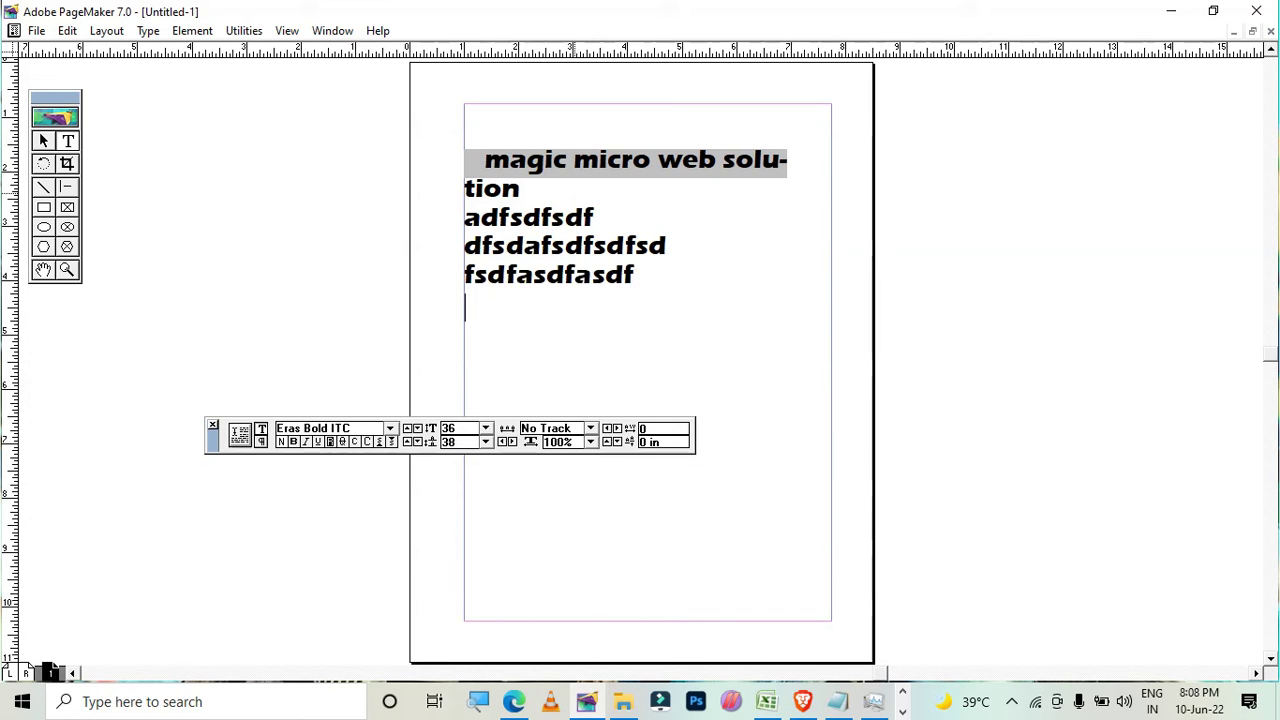
{"action": "type", "text": "sdfasdf"}
Step: Set the leading of the heading and all the lines below it to 108, and deselect the text
{"action": "left_click_drag", "start_coordinate": [607, 278], "coordinate": [443, 183]}
{"action": "left_click_drag", "start_coordinate": [568, 311], "coordinate": [408, 131]}
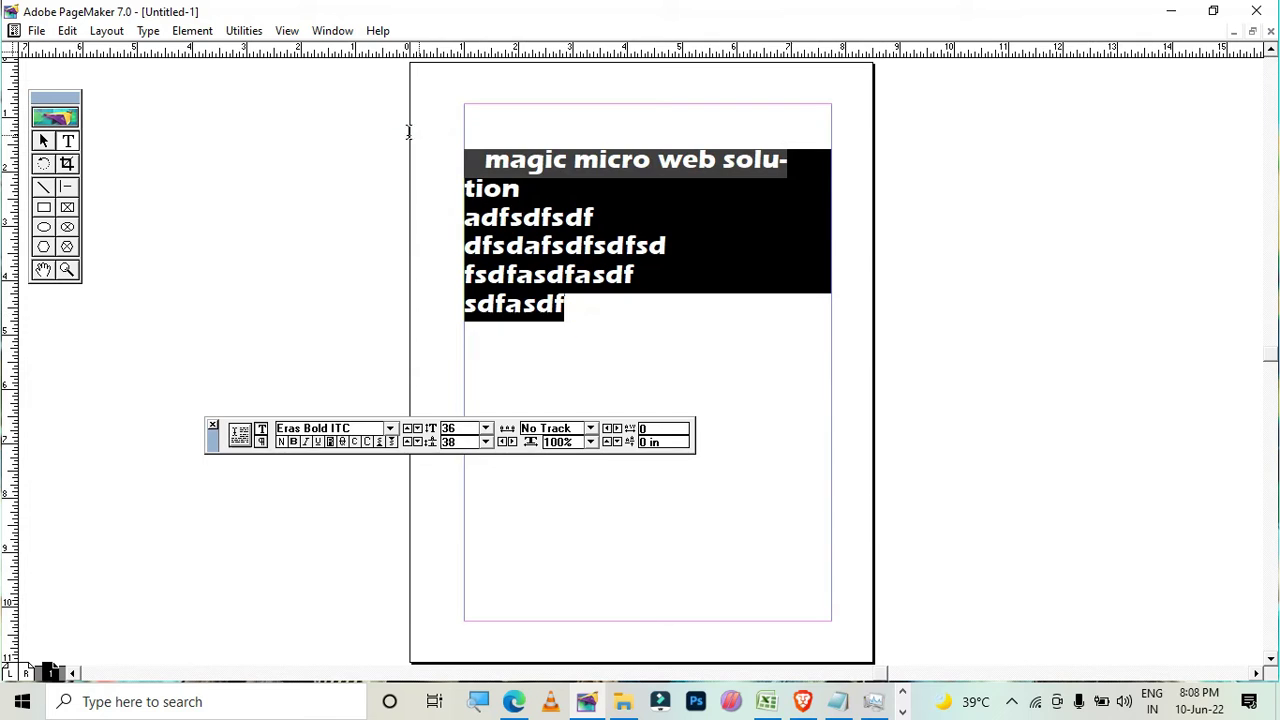
{"action": "left_click", "coordinate": [148, 30]}
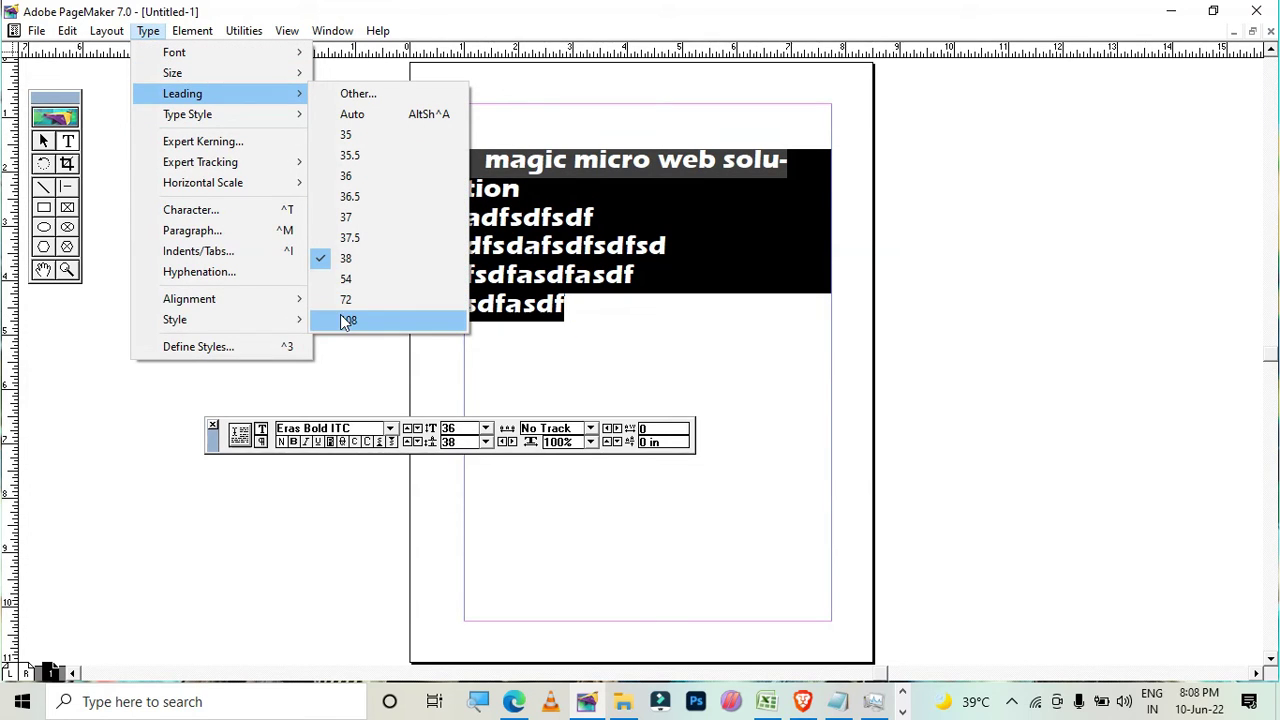
{"action": "left_click", "coordinate": [340, 316]}
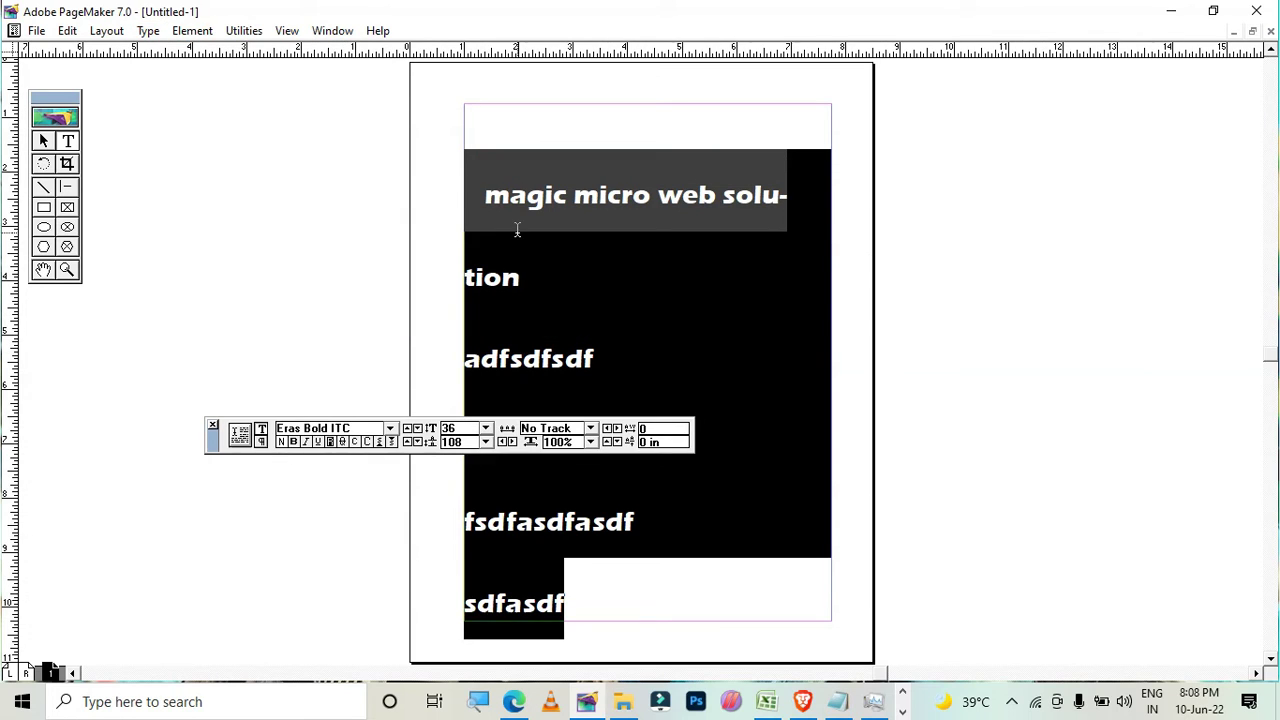
{"action": "left_click", "coordinate": [509, 329]}
{"action": "left_click", "coordinate": [498, 486]}
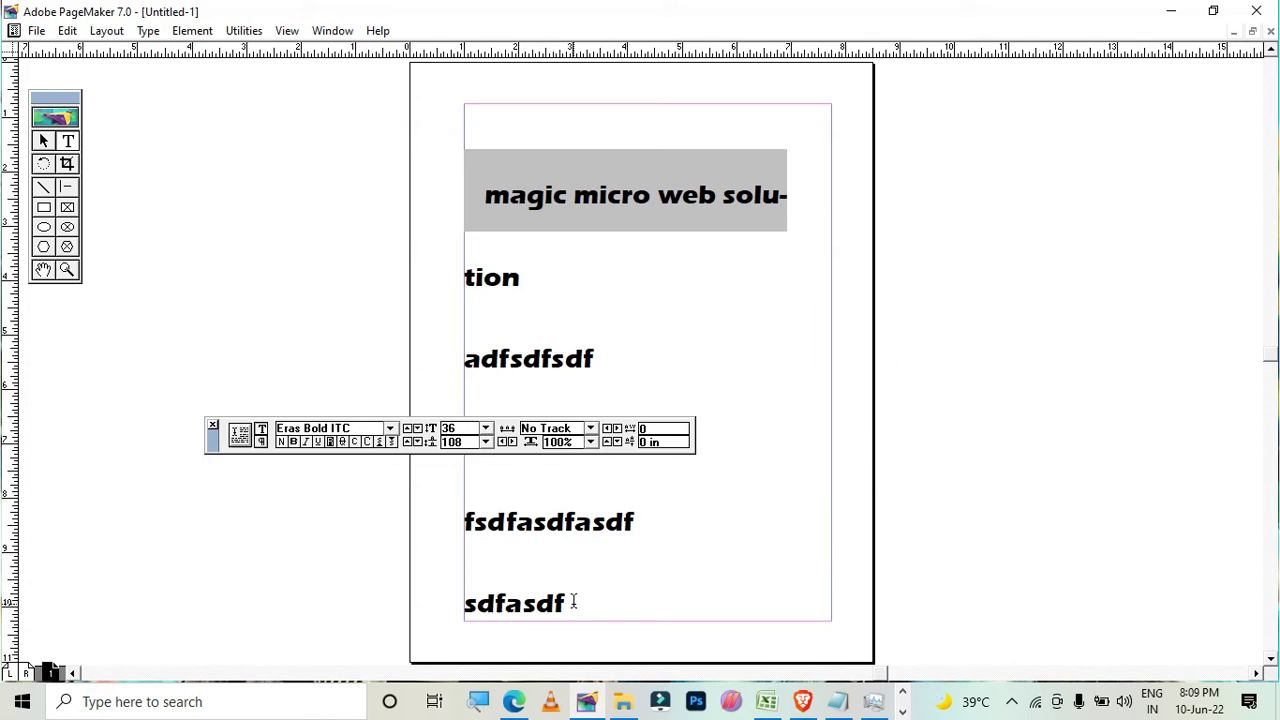
Step: Select the whole text block and set its leading to 35
{"action": "key", "text": "ctrl+a"}
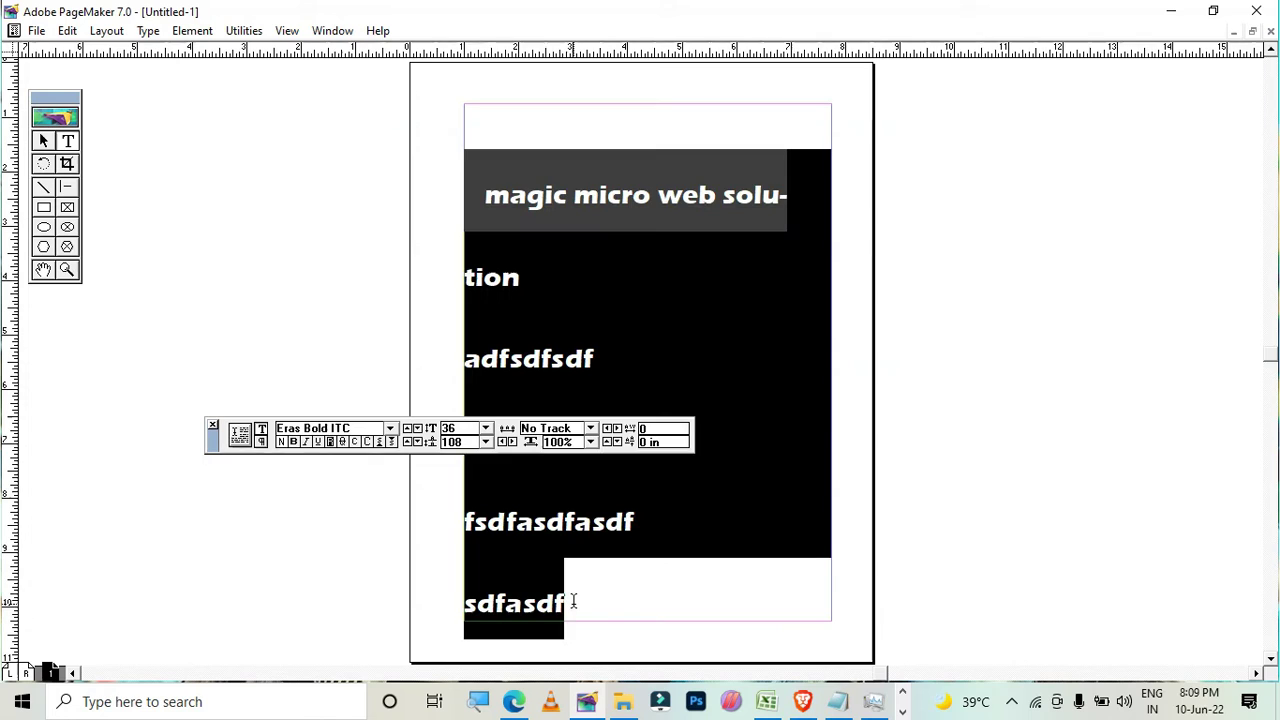
{"action": "left_click", "coordinate": [148, 31]}
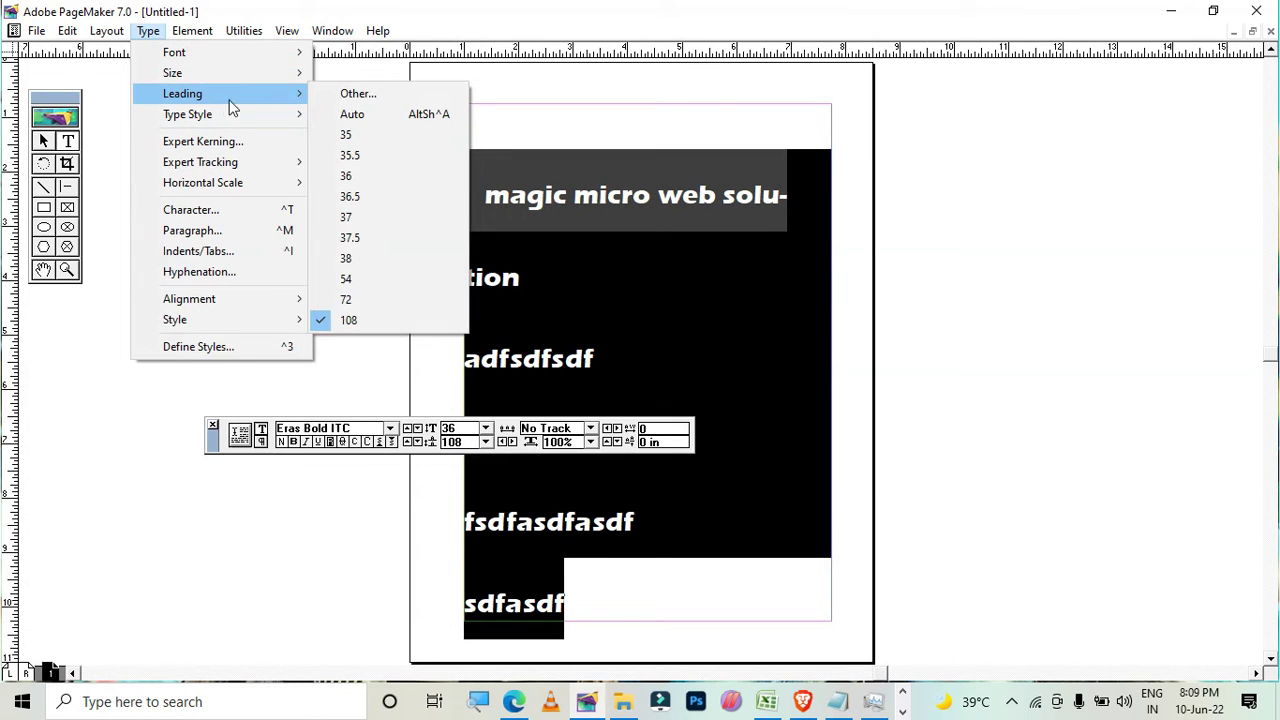
{"action": "left_click", "coordinate": [377, 135]}
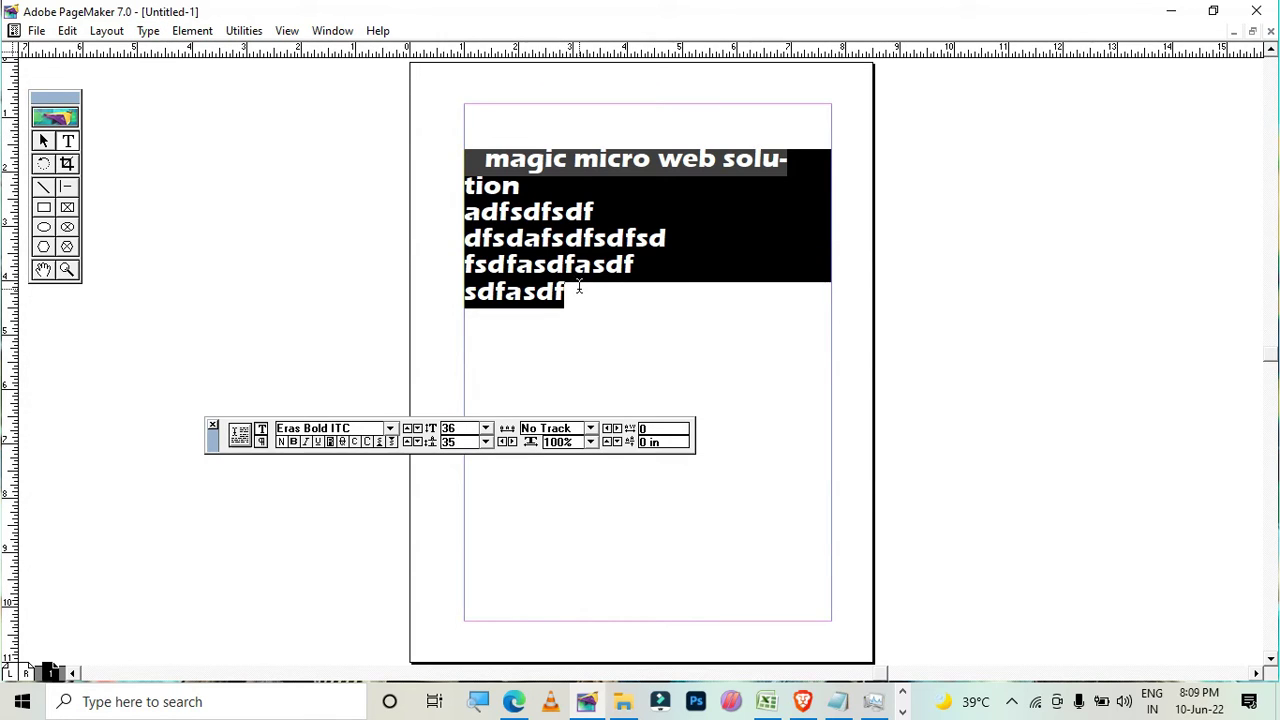
Step: Set the leading of the selected text block to Auto
{"action": "left_click", "coordinate": [148, 33]}
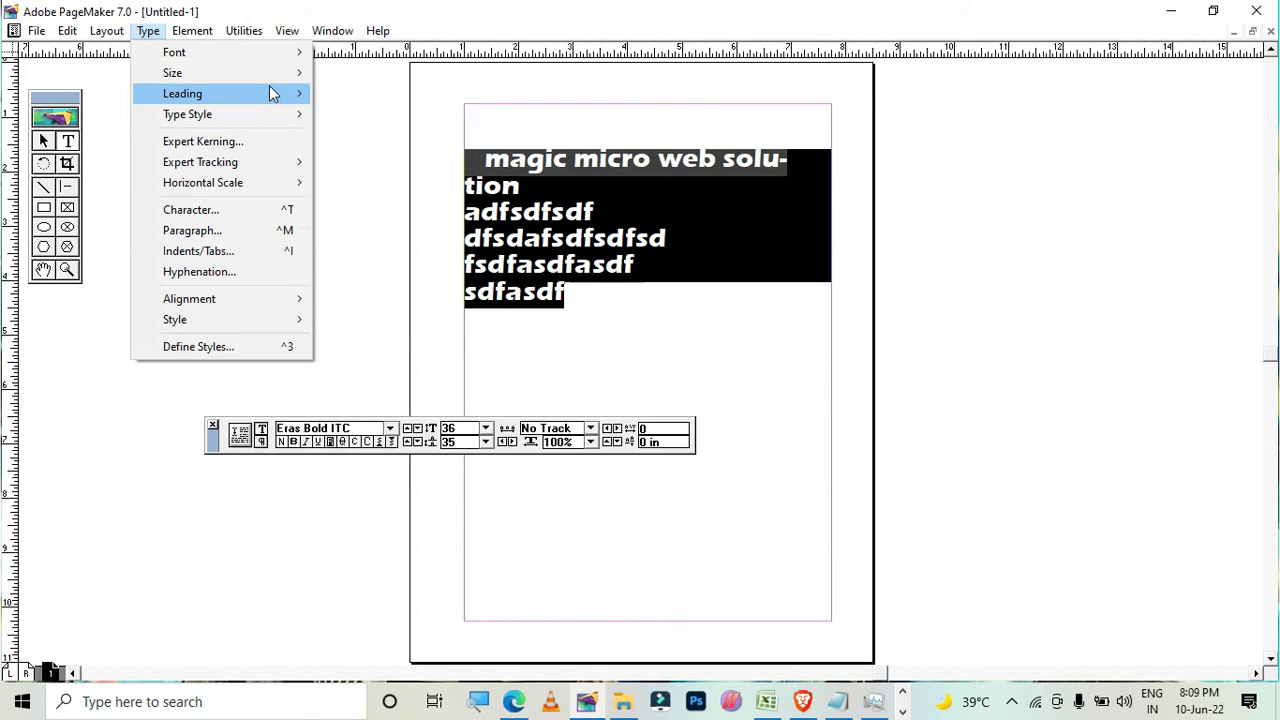
{"action": "mouse_move", "coordinate": [271, 93]}
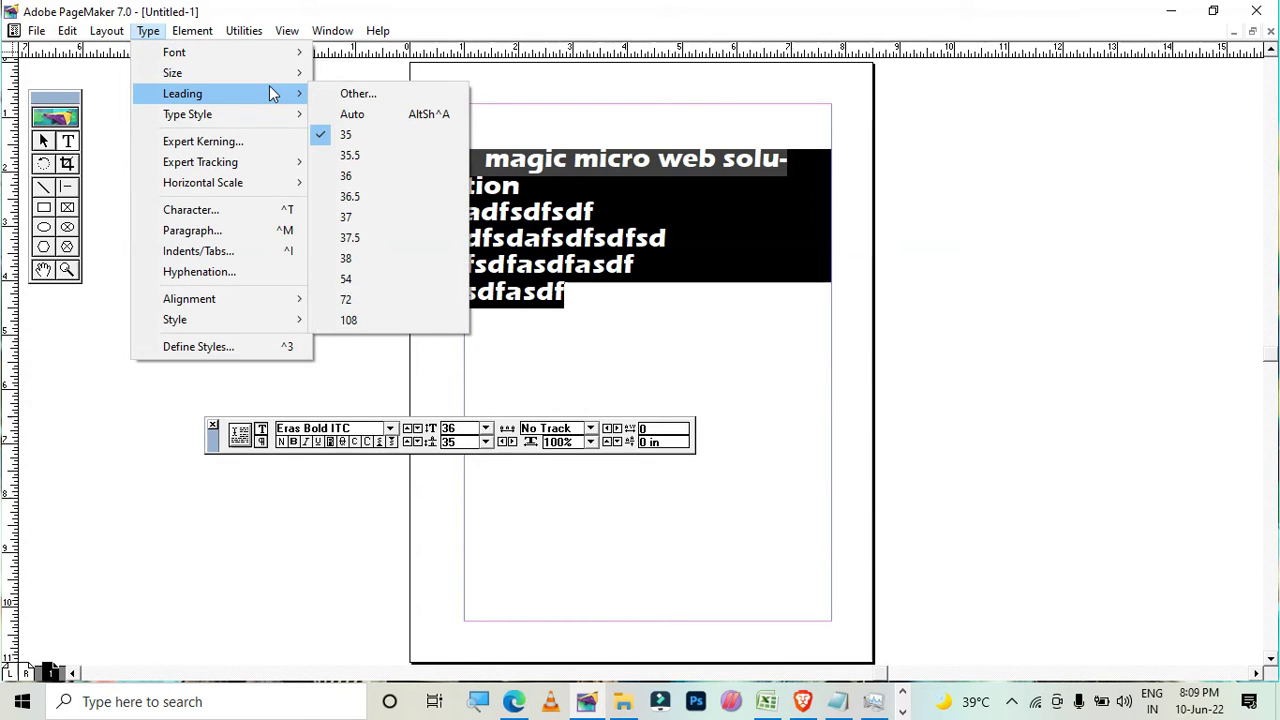
{"action": "left_click", "coordinate": [372, 114]}
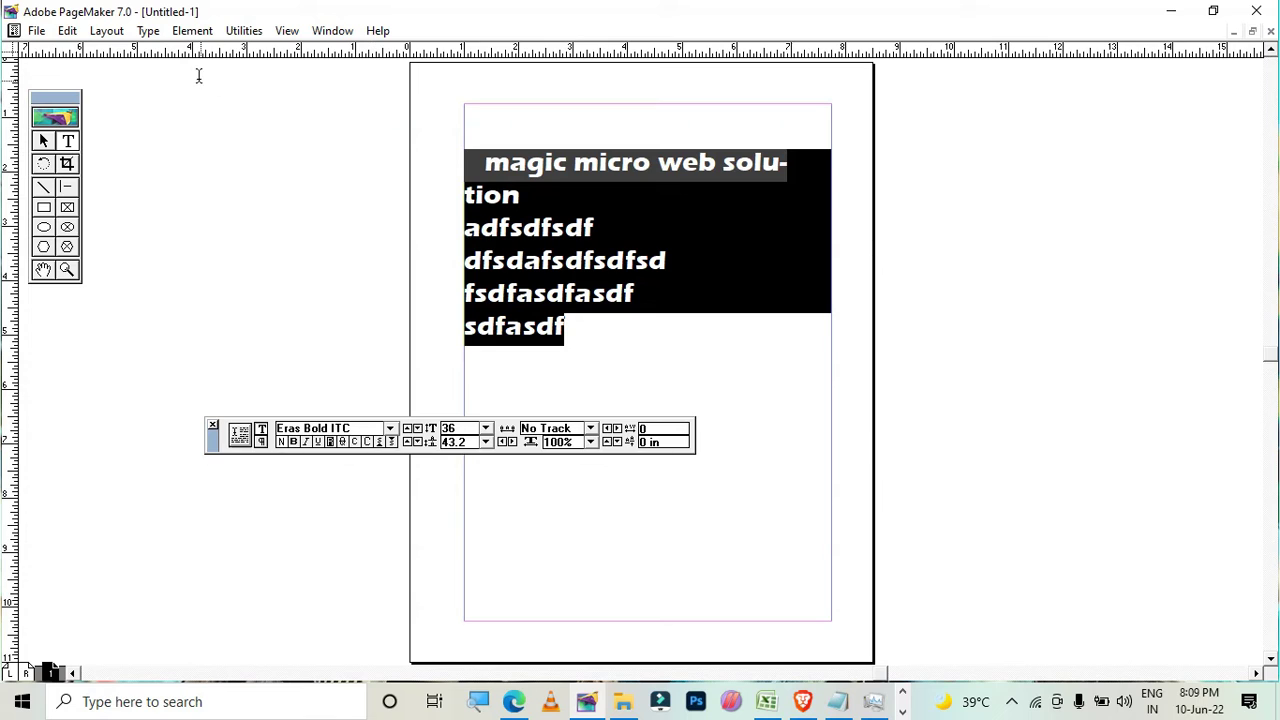
Step: Apply the Strikethru type style to the whole text block and deselect the text
{"action": "left_click", "coordinate": [148, 30]}
{"action": "mouse_move", "coordinate": [242, 117]}
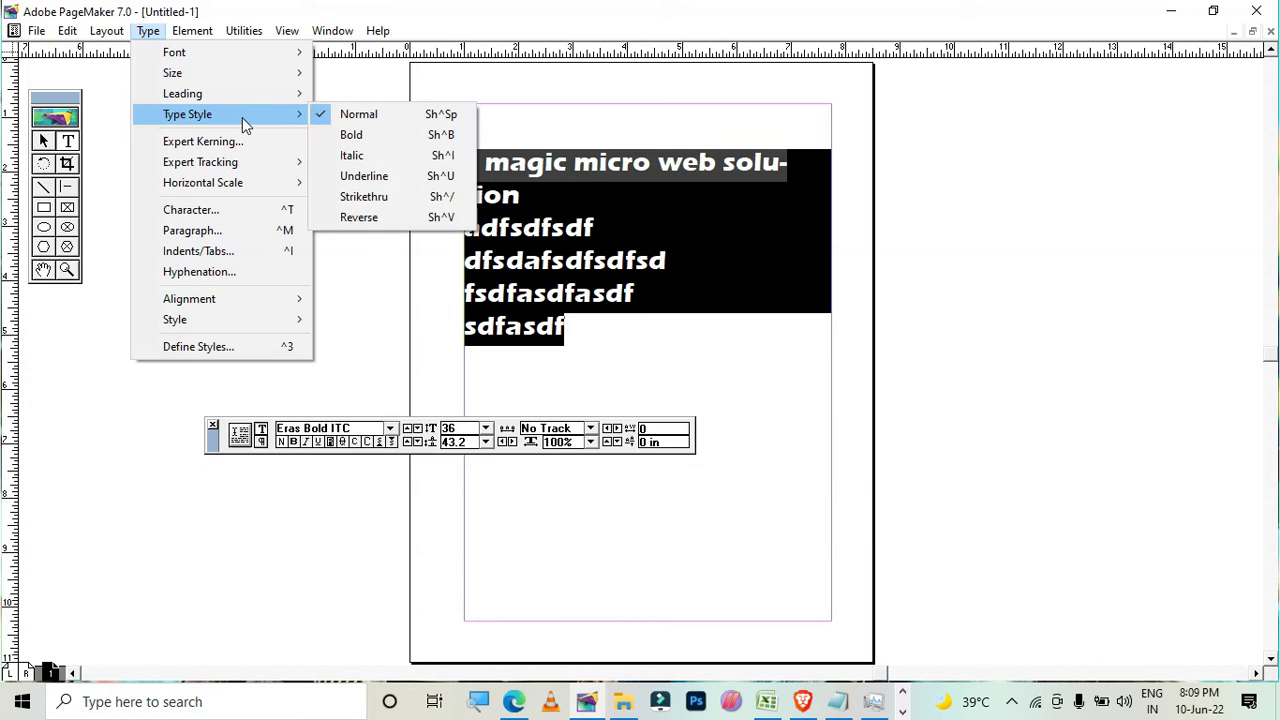
{"action": "left_click", "coordinate": [400, 199]}
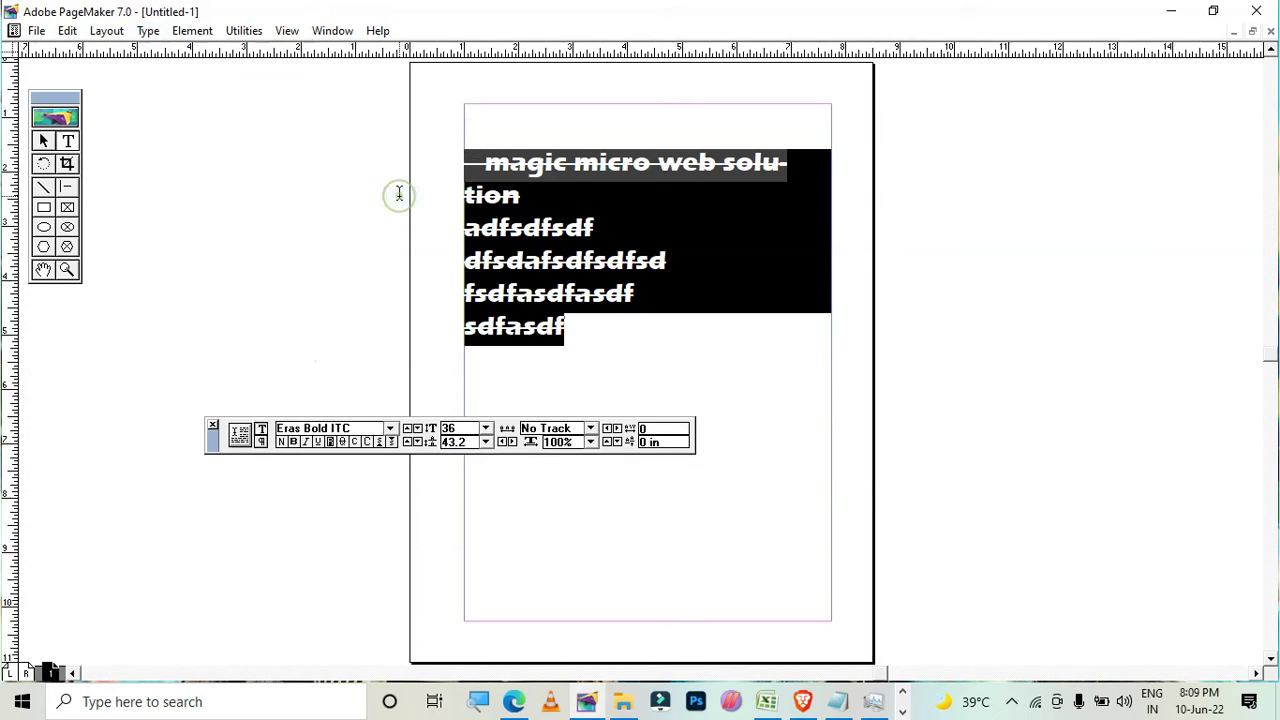
{"action": "left_click", "coordinate": [643, 318]}
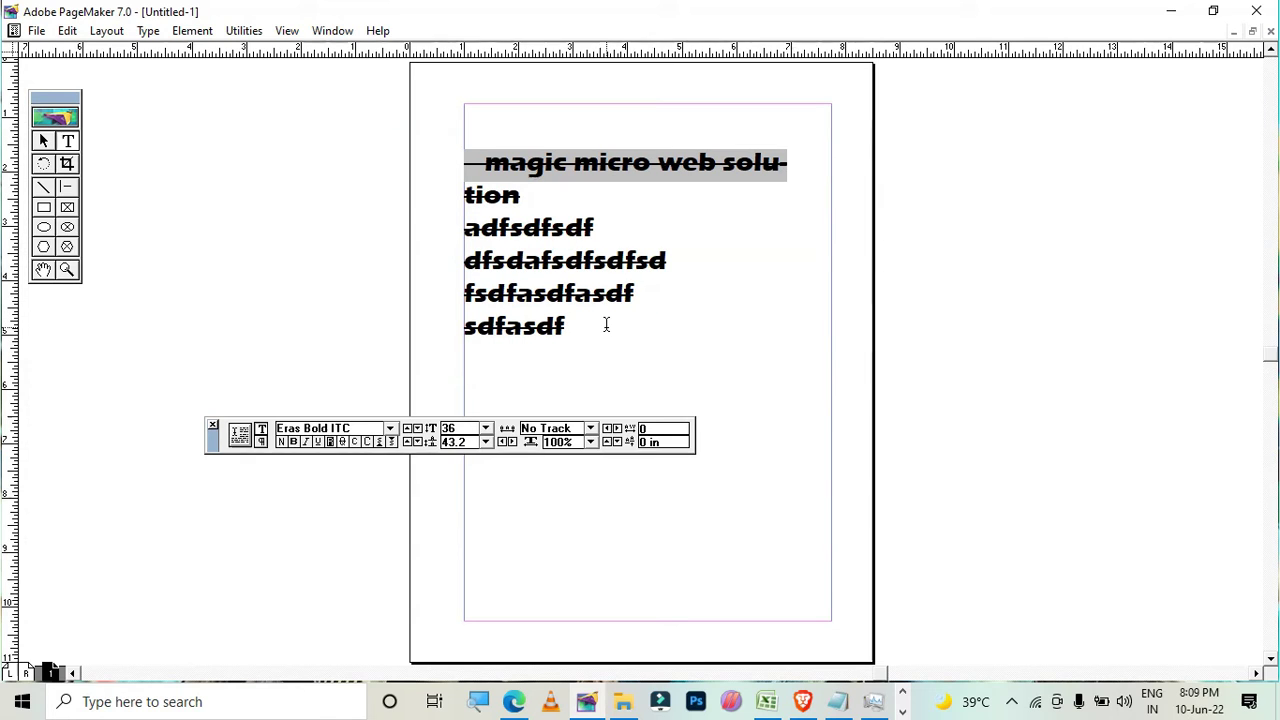
Step: Select all the text and remove its Strikethru type style
{"action": "key", "text": "ctrl+a"}
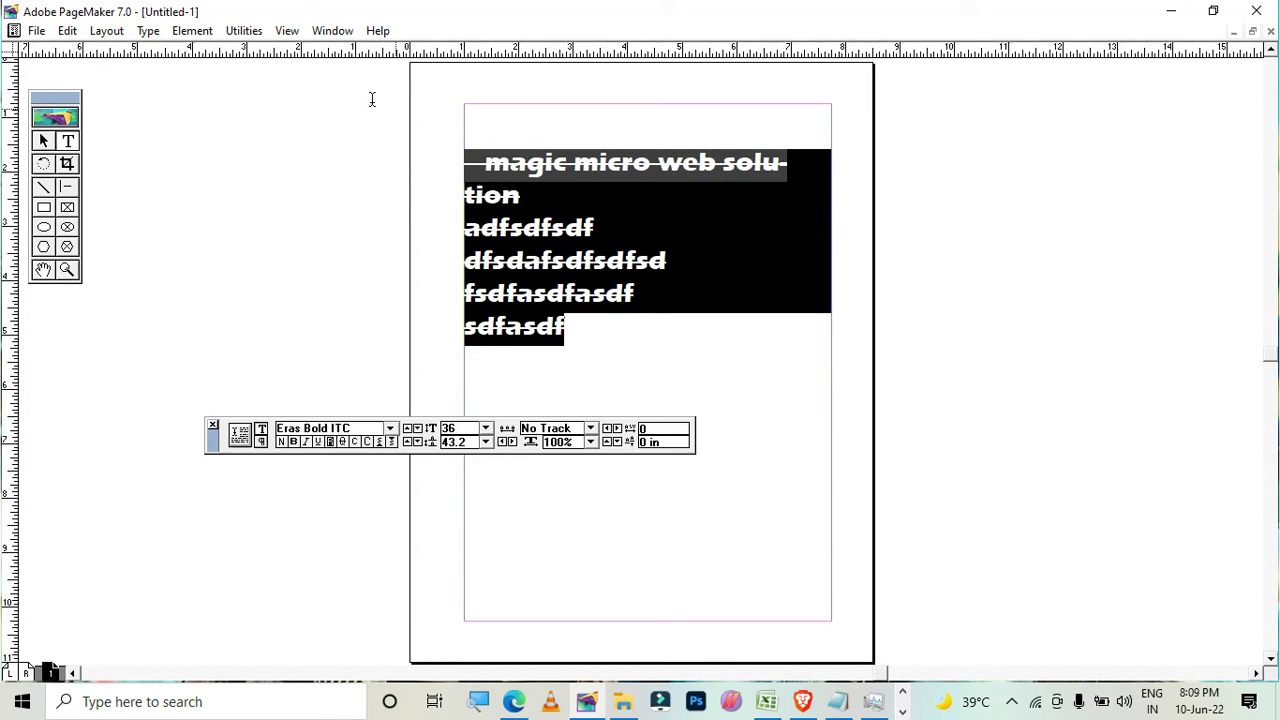
{"action": "left_click", "coordinate": [158, 32]}
{"action": "left_click", "coordinate": [268, 117]}
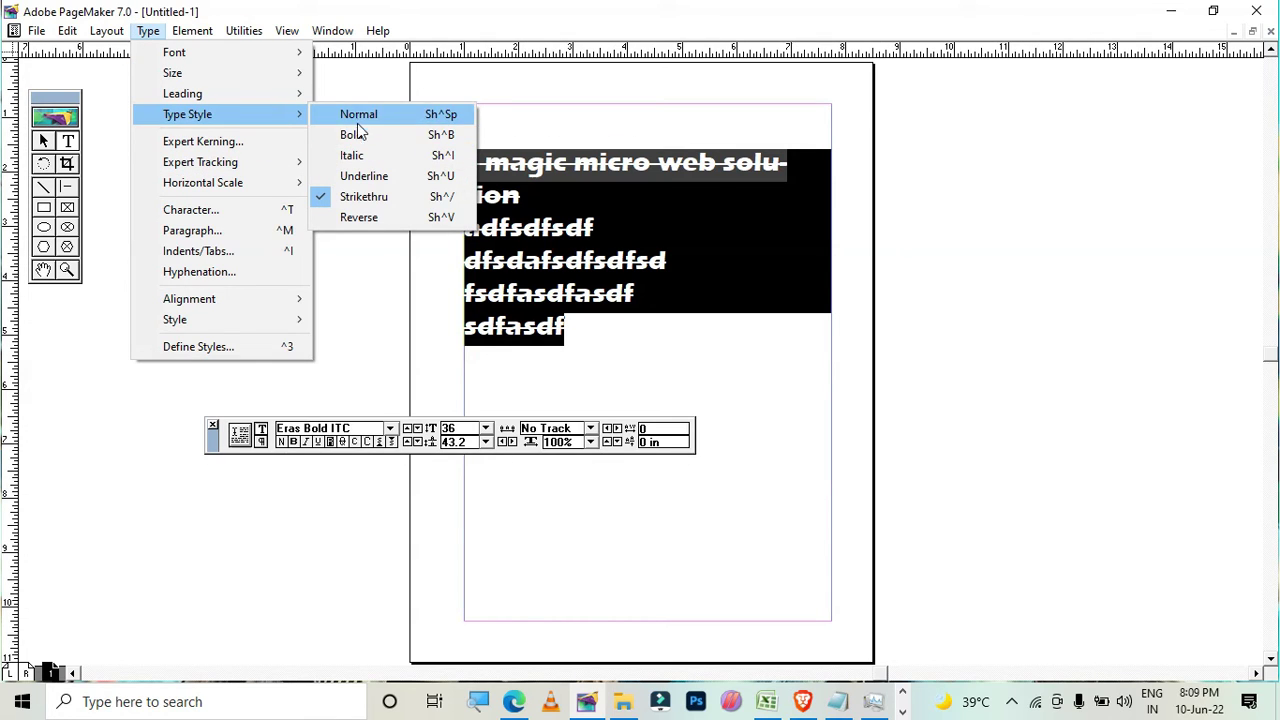
{"action": "left_click", "coordinate": [361, 203]}
Step: Try the Reverse type style on the selected text
{"action": "left_click", "coordinate": [148, 32]}
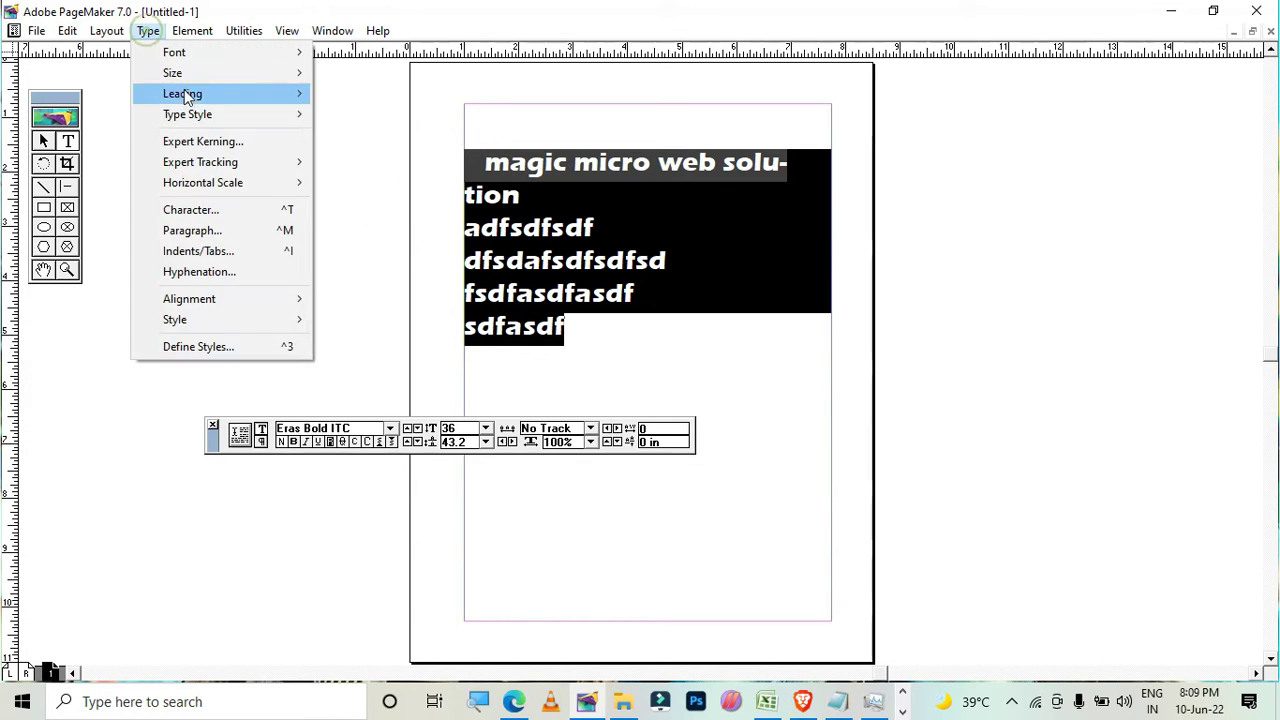
{"action": "mouse_move", "coordinate": [211, 116]}
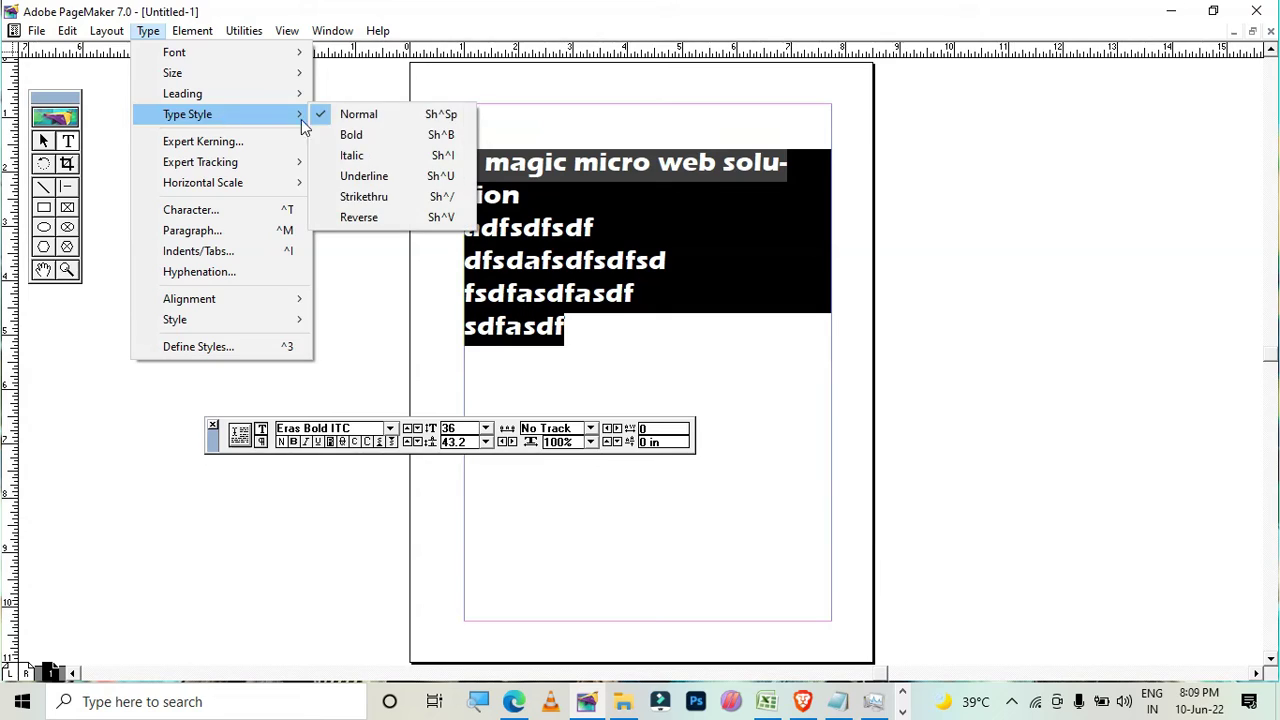
{"action": "left_click", "coordinate": [419, 217]}
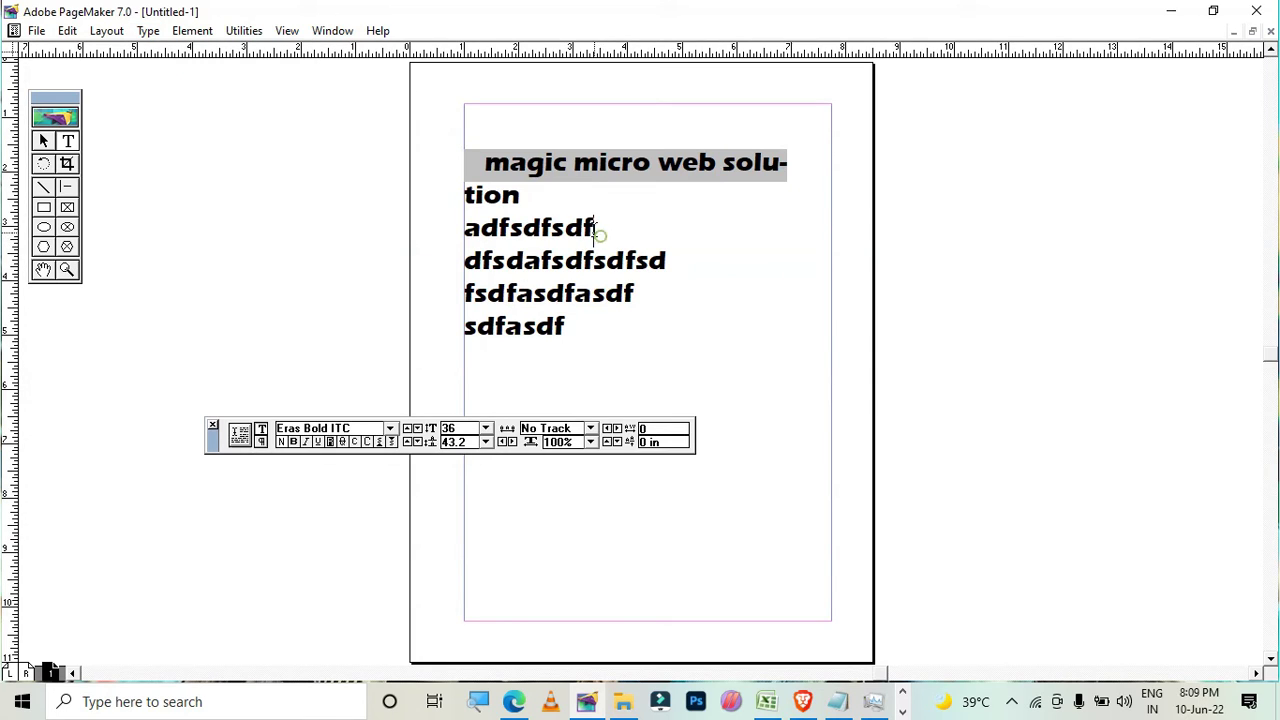
Step: Select the text block as an object, flip it vertically and move it back inside the upper part of the page
{"action": "left_click", "coordinate": [43, 141]}
{"action": "left_click", "coordinate": [491, 286]}
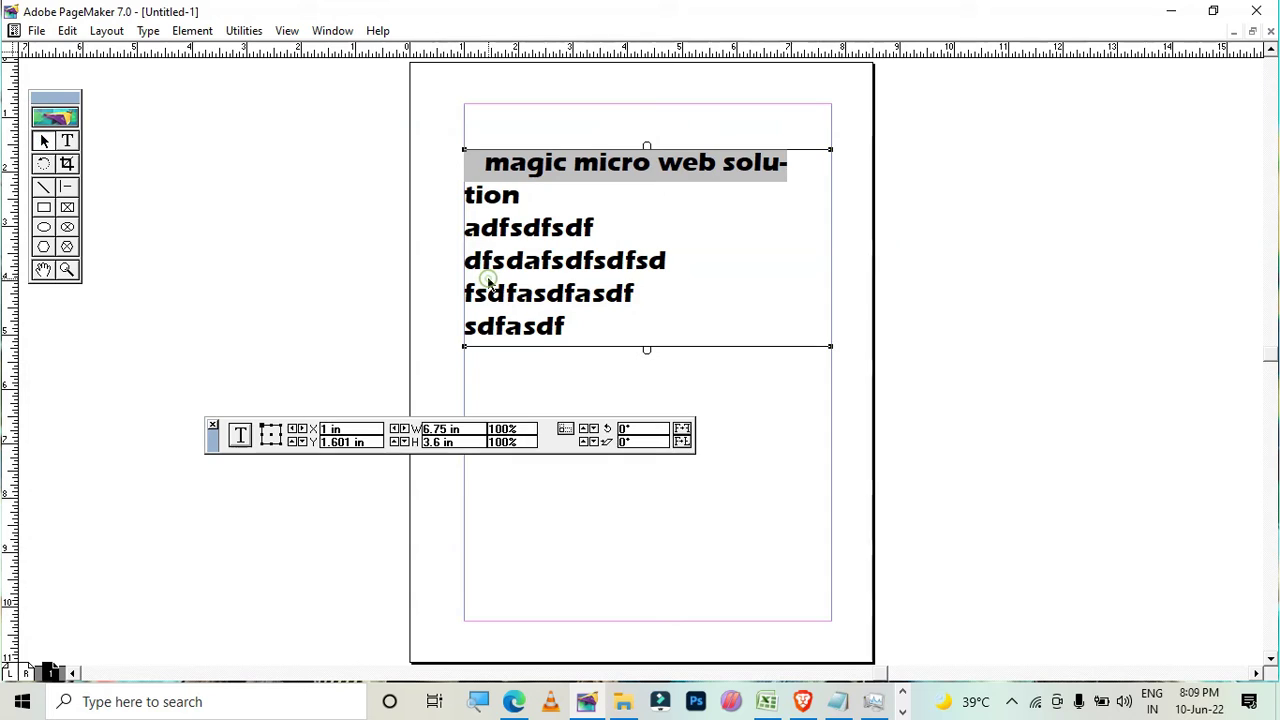
{"action": "left_click", "coordinate": [683, 442]}
{"action": "left_click_drag", "start_coordinate": [677, 131], "coordinate": [690, 331]}
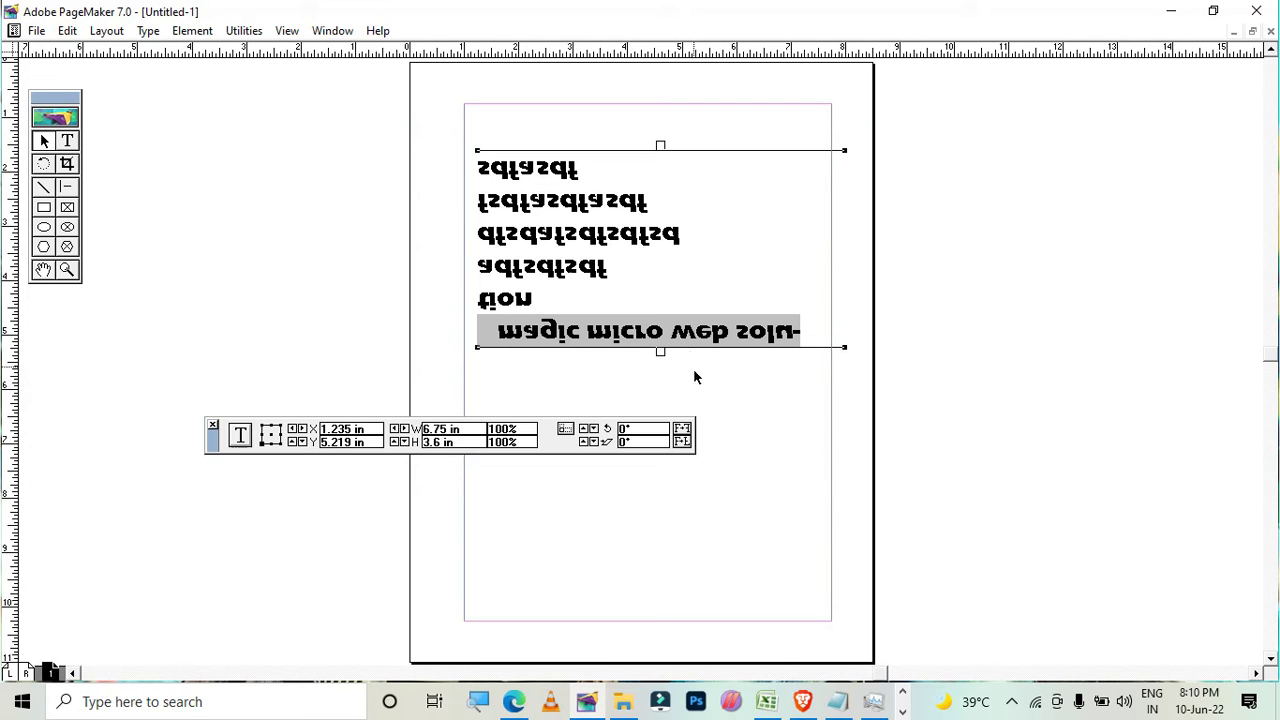
Step: Replace the text block's vertical flip with a horizontal flip and move the block back inside the page margins
{"action": "left_click", "coordinate": [682, 441]}
{"action": "left_click", "coordinate": [682, 429]}
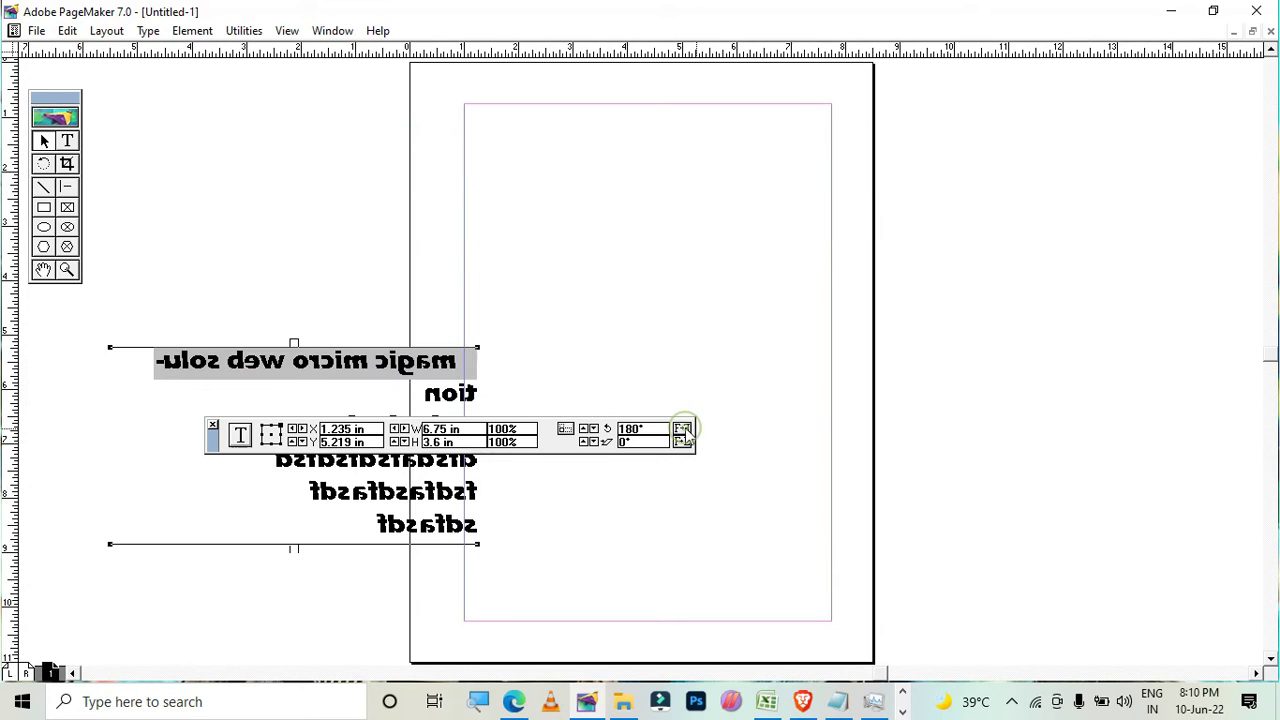
{"action": "left_click_drag", "start_coordinate": [393, 366], "coordinate": [742, 177]}
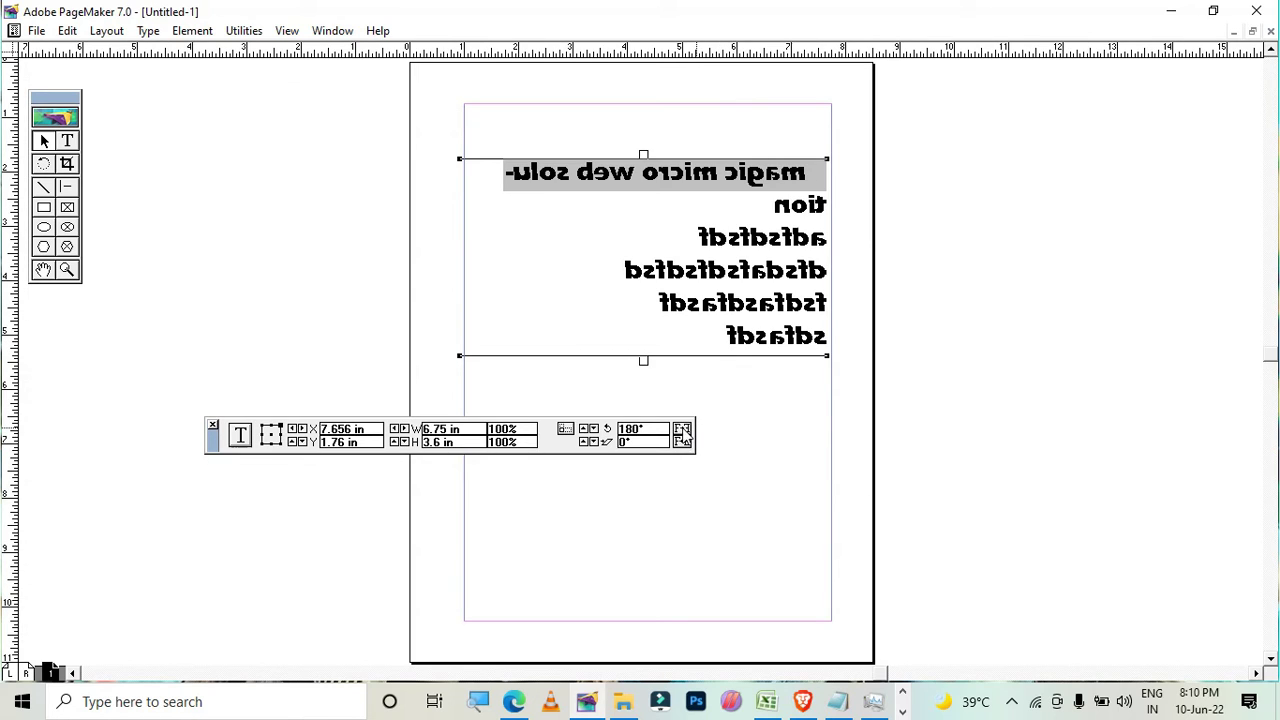
Step: Reverse the text block's horizontal flip and move it to about X 1.297 in, Y 0.962 in
{"action": "left_click", "coordinate": [684, 434]}
{"action": "left_click_drag", "start_coordinate": [889, 184], "coordinate": [542, 137]}
Step: Try Expert Kerning on the last line, "sdfasdf", with a kern strength of about 1.373 and the Display design class, and cancel it
{"action": "left_click", "coordinate": [148, 30]}
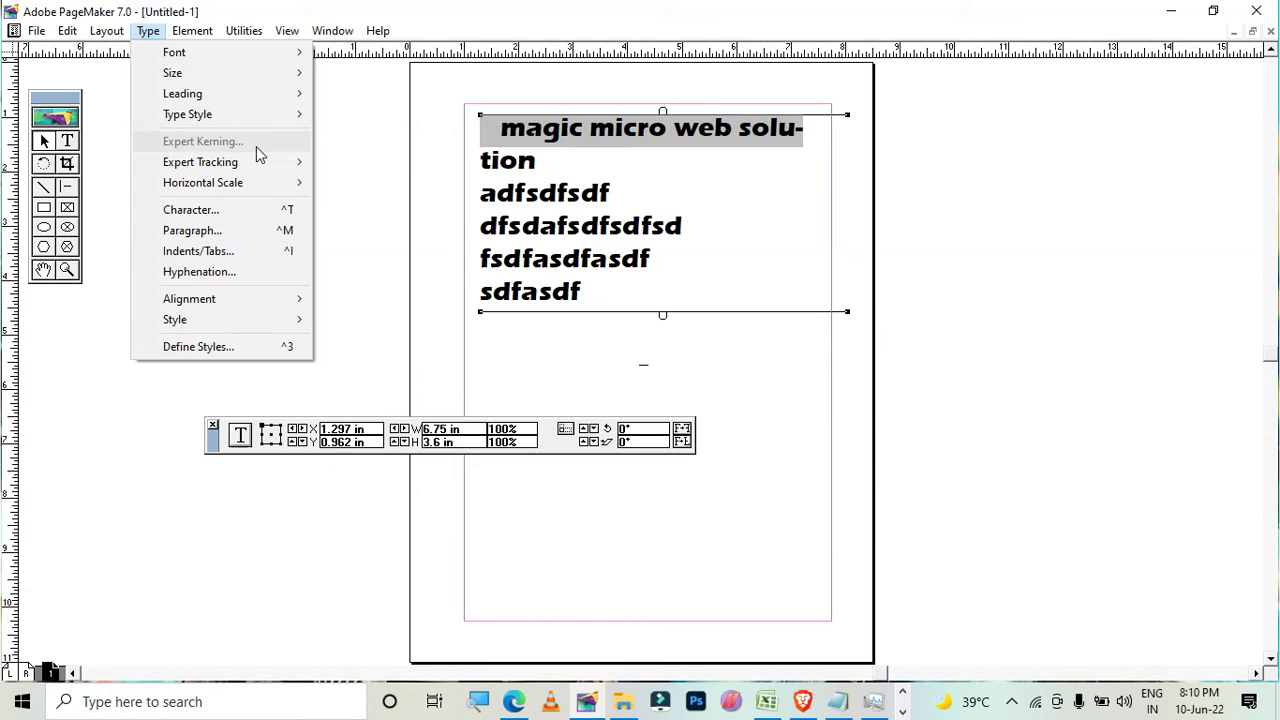
{"action": "left_click", "coordinate": [378, 188]}
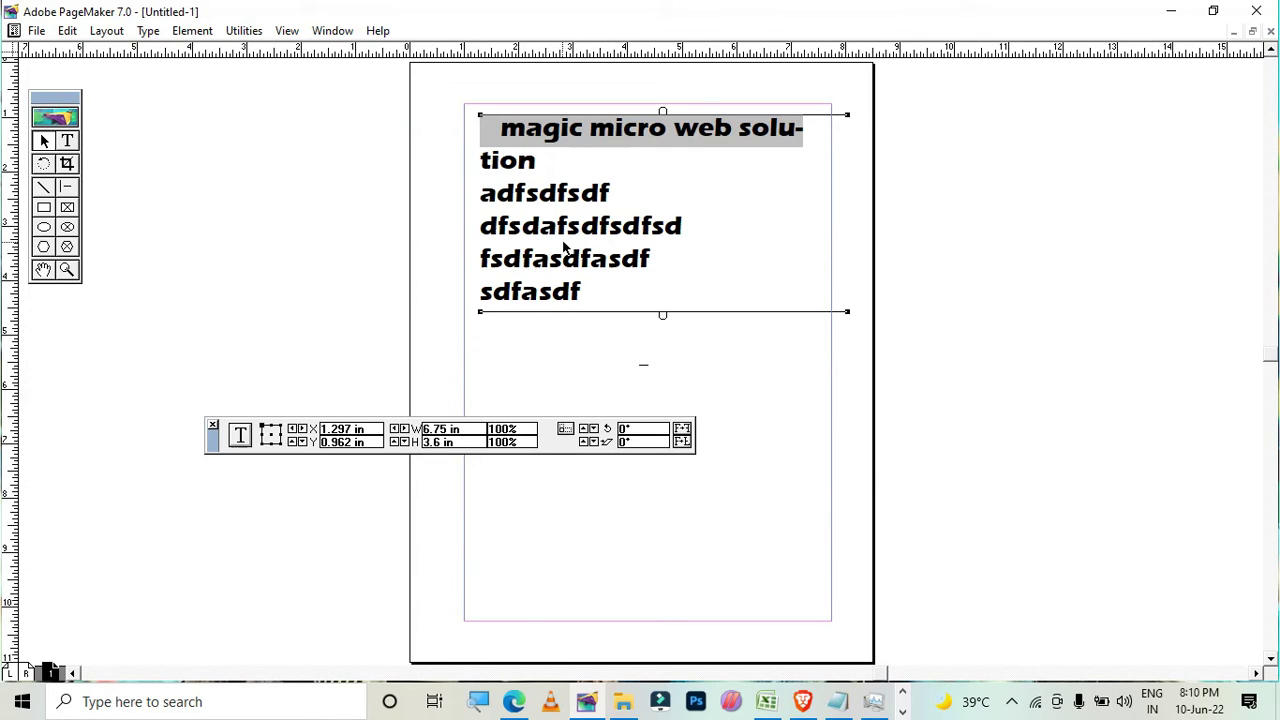
{"action": "left_click", "coordinate": [67, 141]}
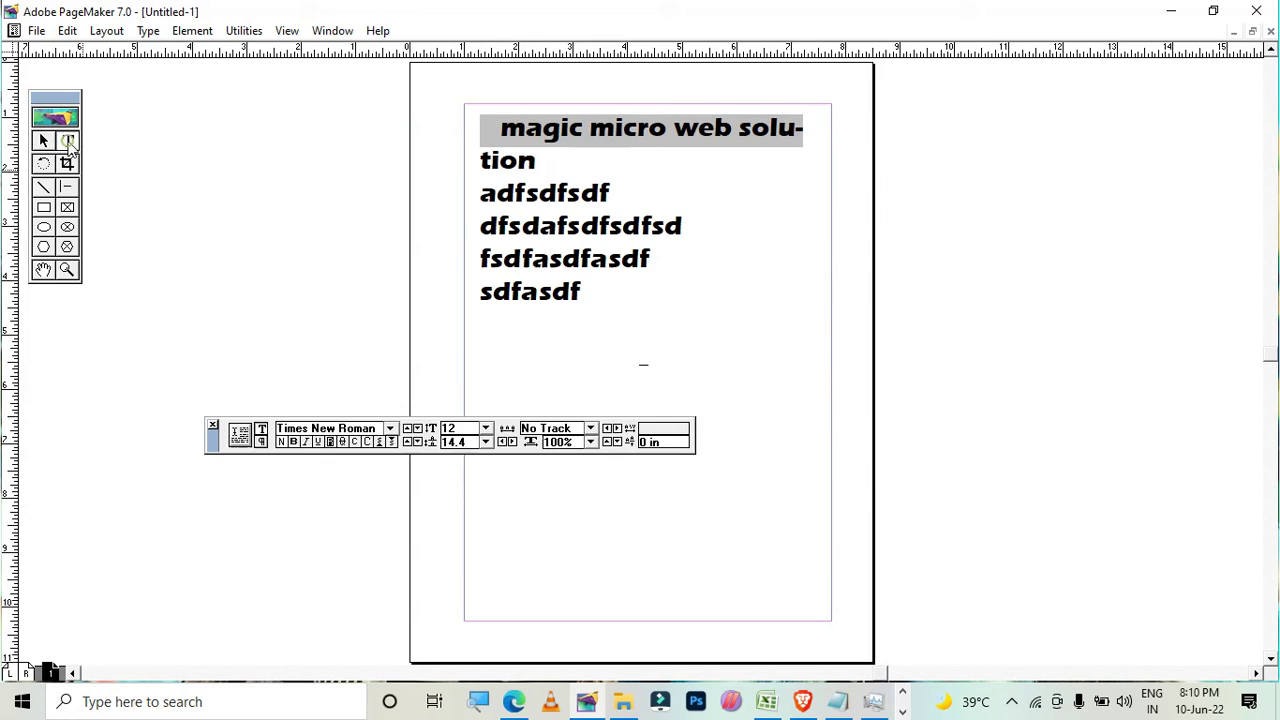
{"action": "left_click_drag", "start_coordinate": [599, 308], "coordinate": [462, 285]}
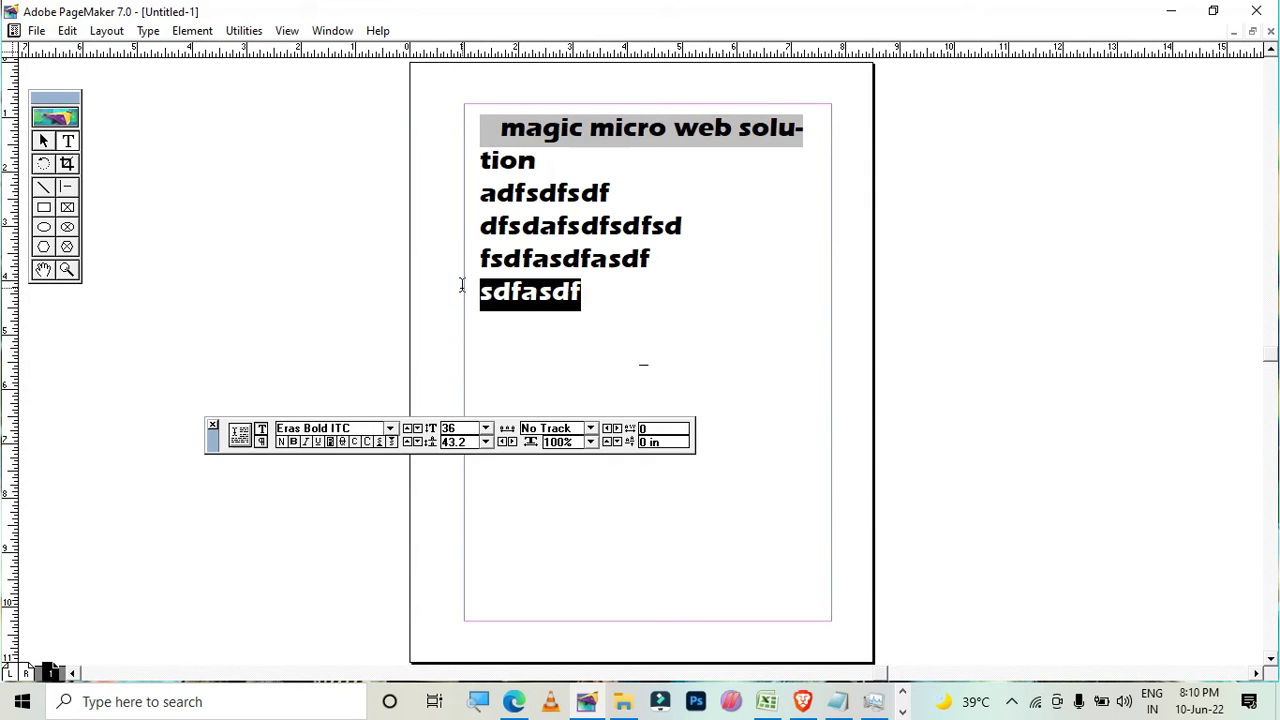
{"action": "left_click", "coordinate": [148, 30]}
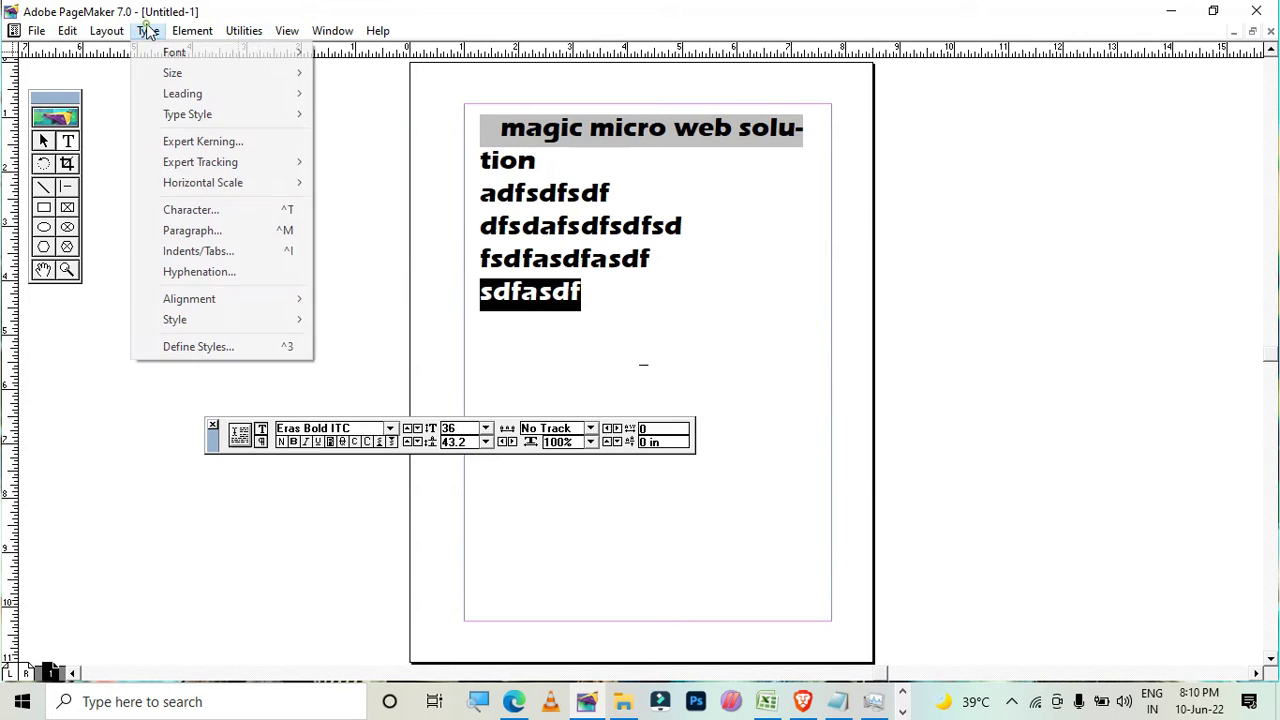
{"action": "left_click", "coordinate": [228, 140]}
{"action": "left_click_drag", "start_coordinate": [598, 238], "coordinate": [845, 241]}
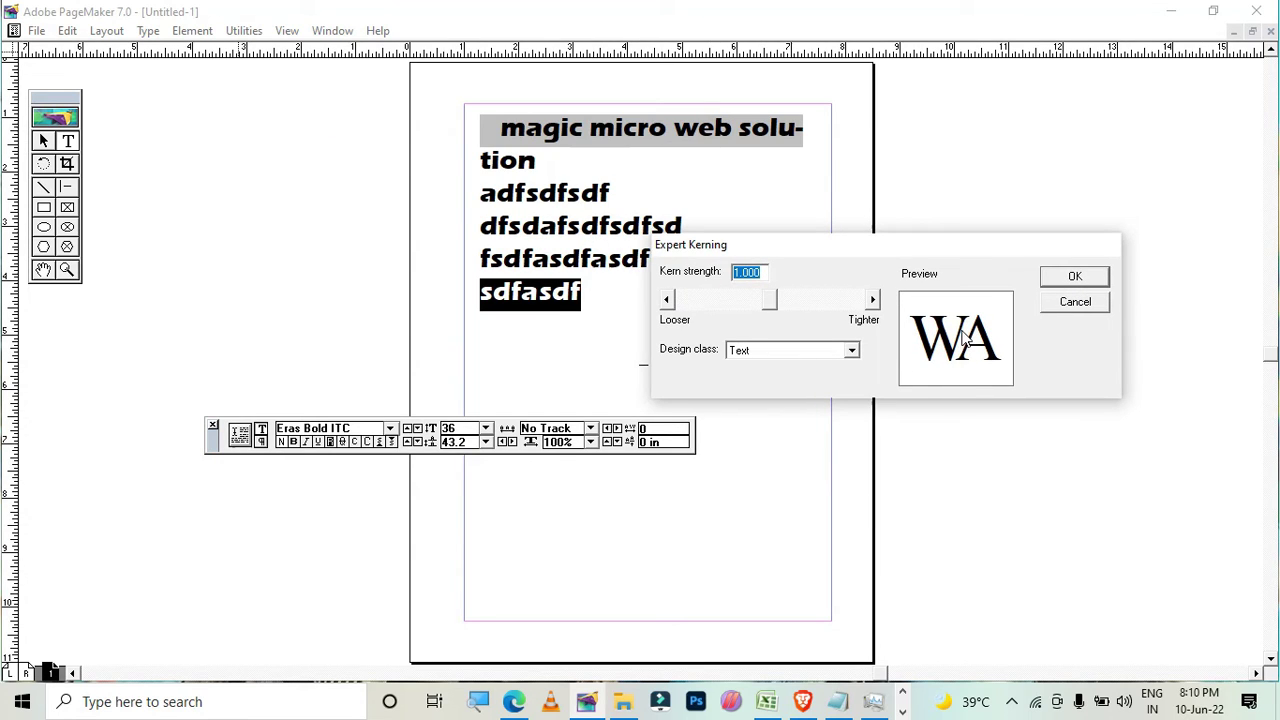
{"action": "mouse_move", "coordinate": [771, 300]}
{"action": "left_mouse_down"}
{"action": "mouse_move", "coordinate": [851, 300]}
{"action": "mouse_move", "coordinate": [694, 303]}
{"action": "mouse_move", "coordinate": [785, 305]}
{"action": "left_mouse_up"}
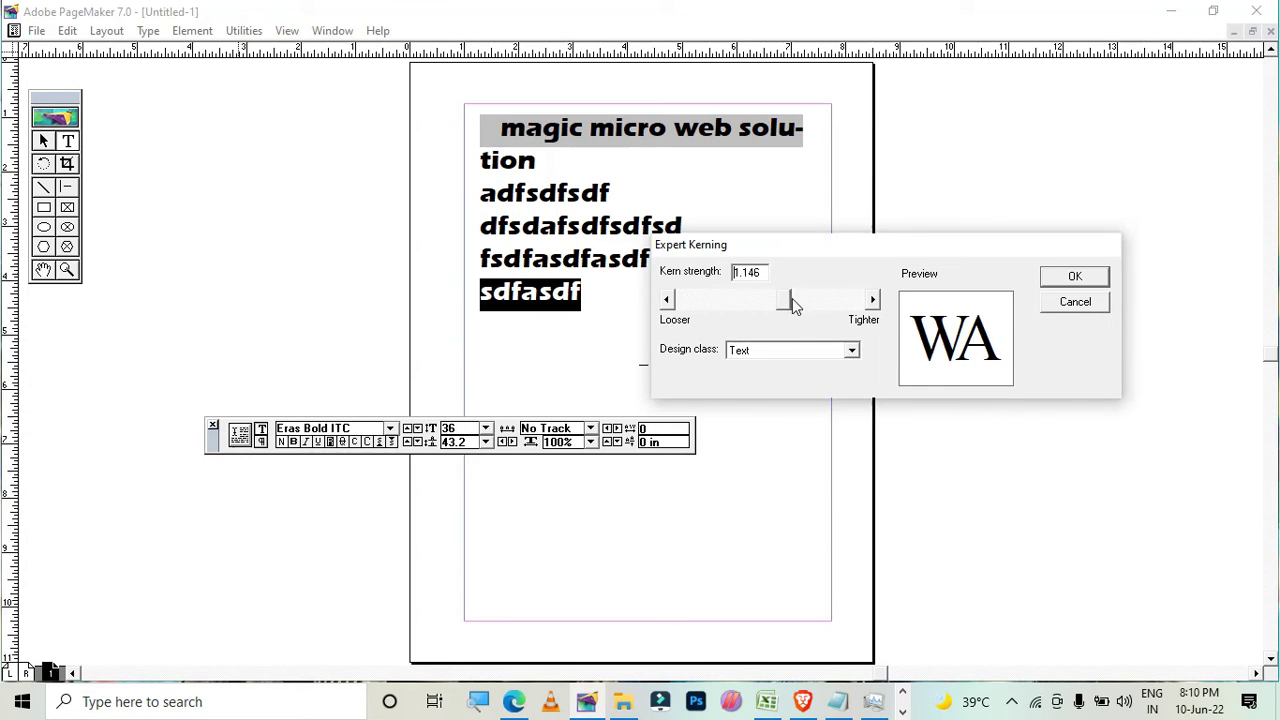
{"action": "left_click", "coordinate": [815, 350]}
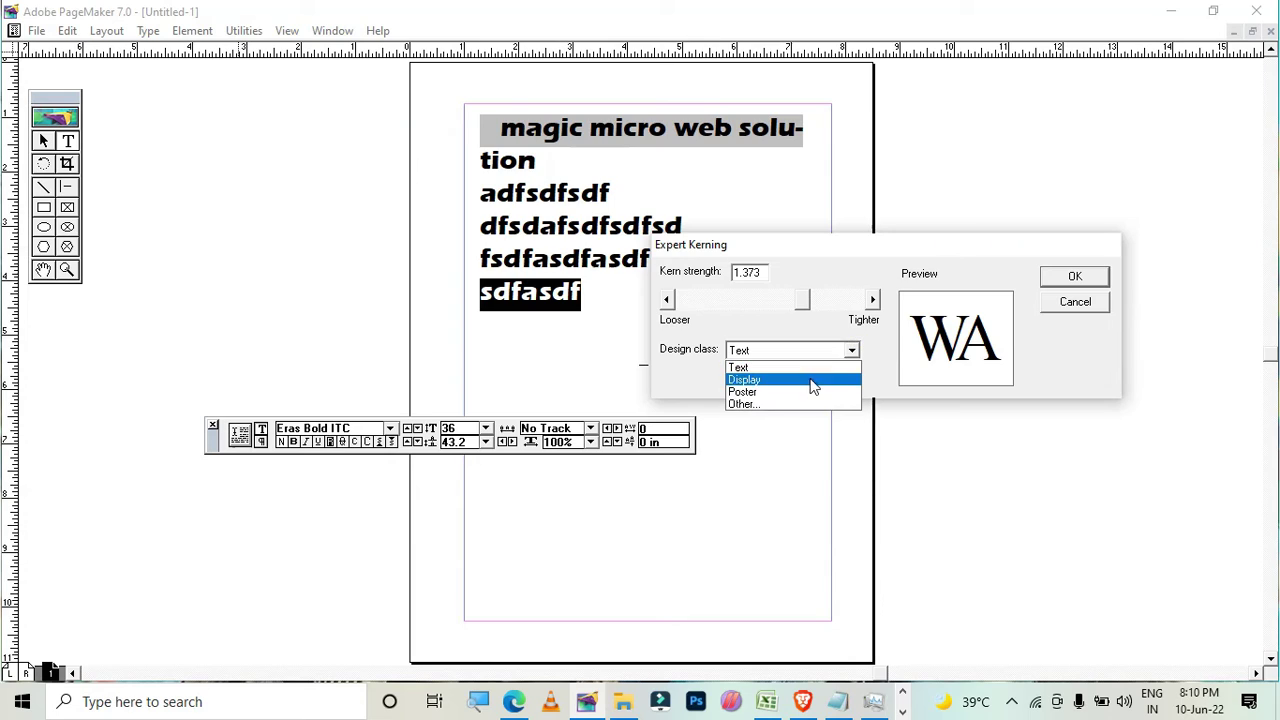
{"action": "left_click", "coordinate": [805, 381]}
{"action": "left_click_drag", "start_coordinate": [797, 305], "coordinate": [1075, 315]}
{"action": "left_click", "coordinate": [1089, 304]}
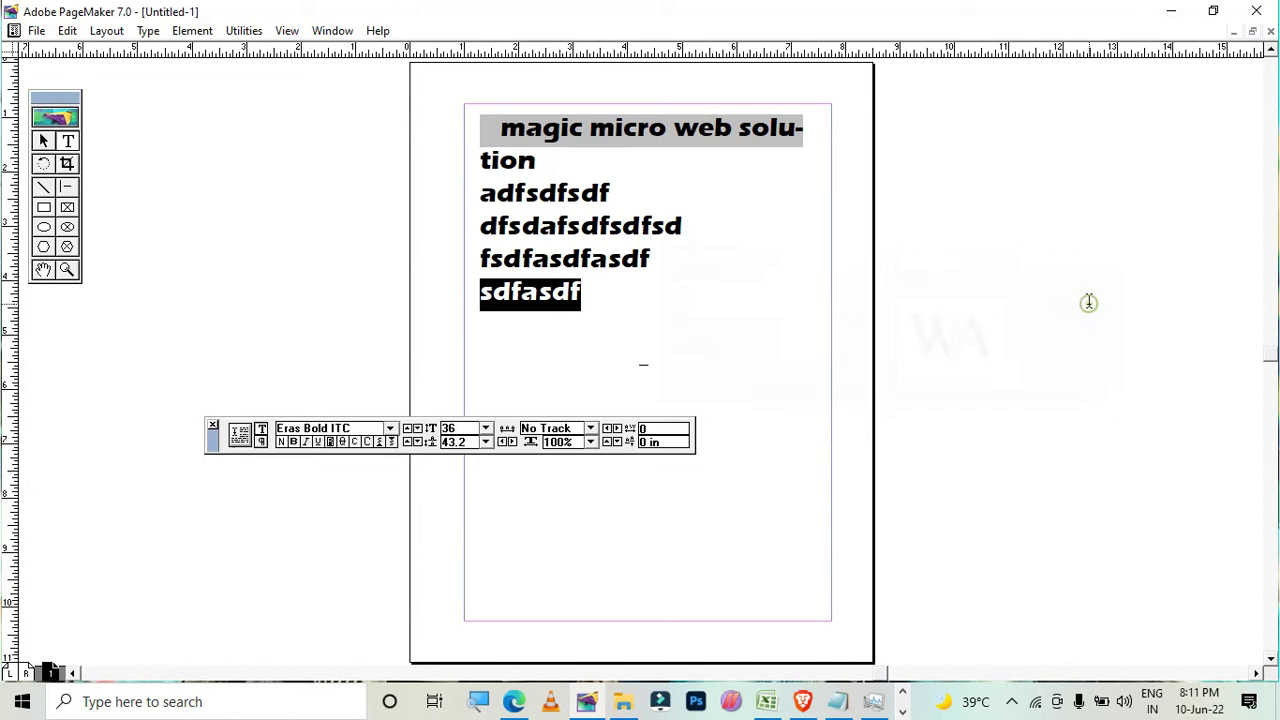
Step: Select the whole text block, try to set its expert tracking to Normal, and deselect the text
{"action": "left_click_drag", "start_coordinate": [603, 305], "coordinate": [403, 139]}
{"action": "left_click", "coordinate": [148, 31]}
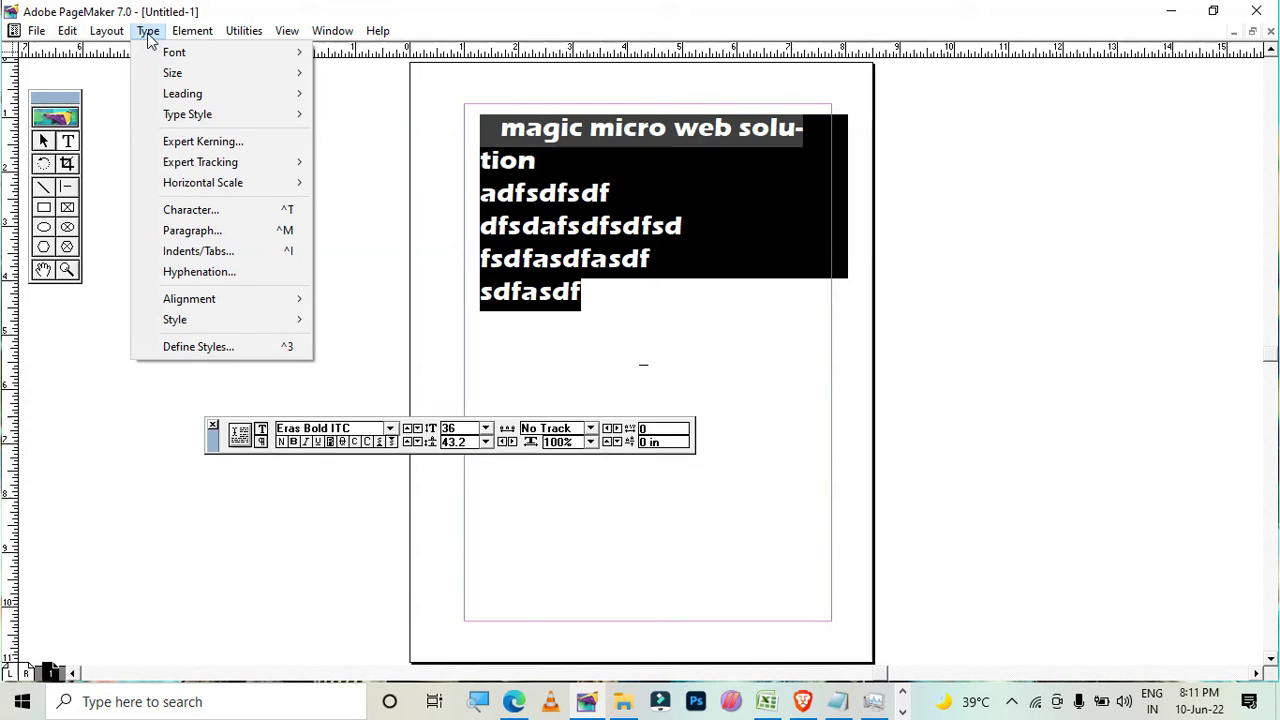
{"action": "mouse_move", "coordinate": [281, 165]}
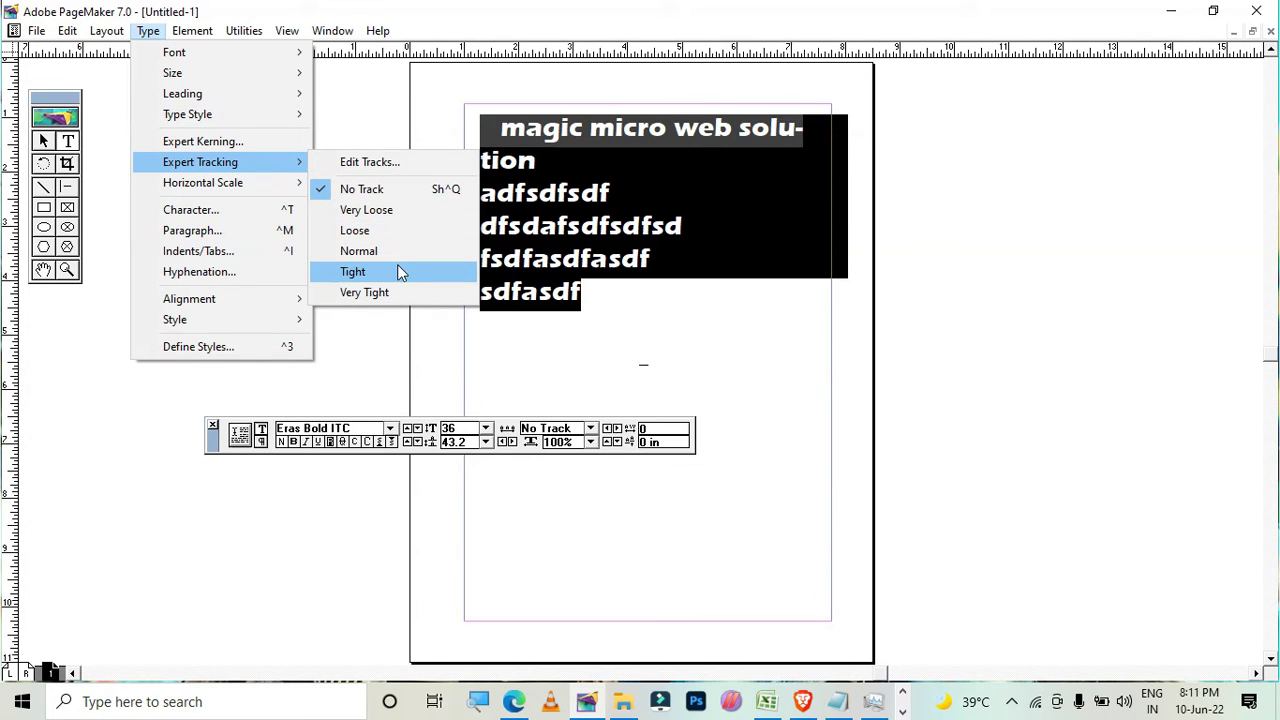
{"action": "left_click", "coordinate": [370, 251]}
{"action": "left_click", "coordinate": [580, 292]}
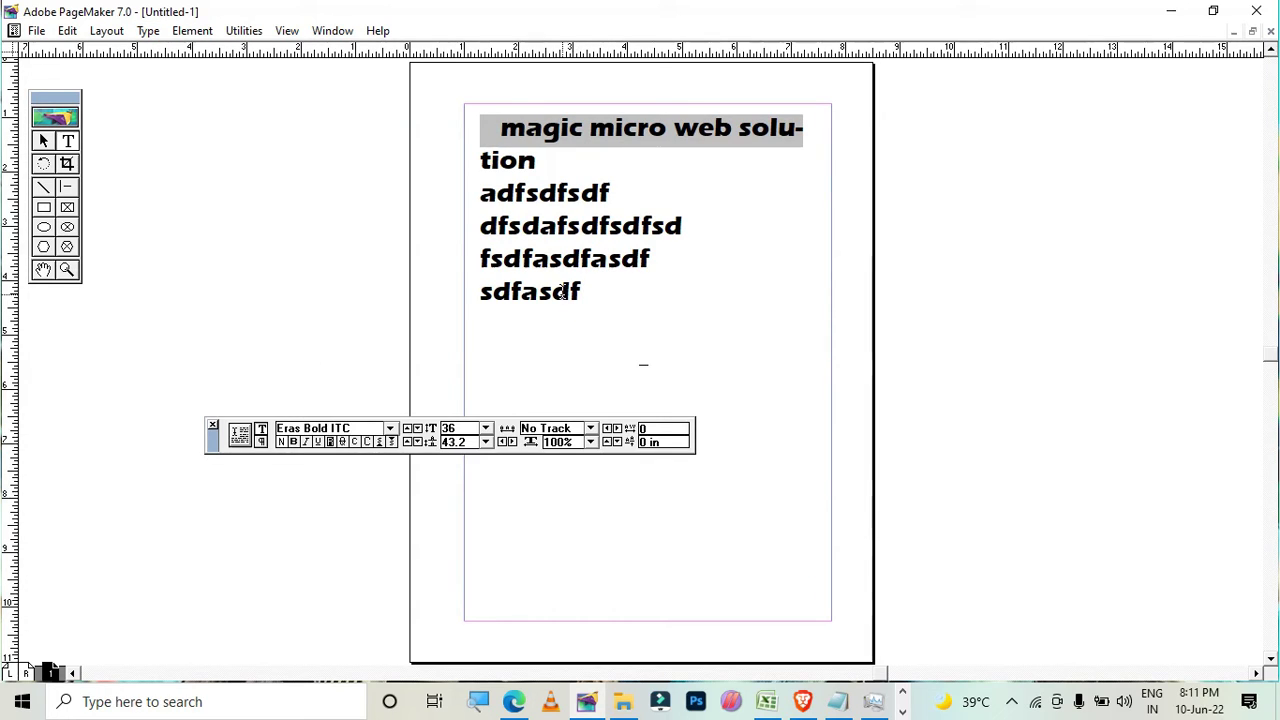
Step: Set the expert tracking of the last line, "sdfasdf", to Very Loose
{"action": "left_click_drag", "start_coordinate": [582, 291], "coordinate": [430, 279]}
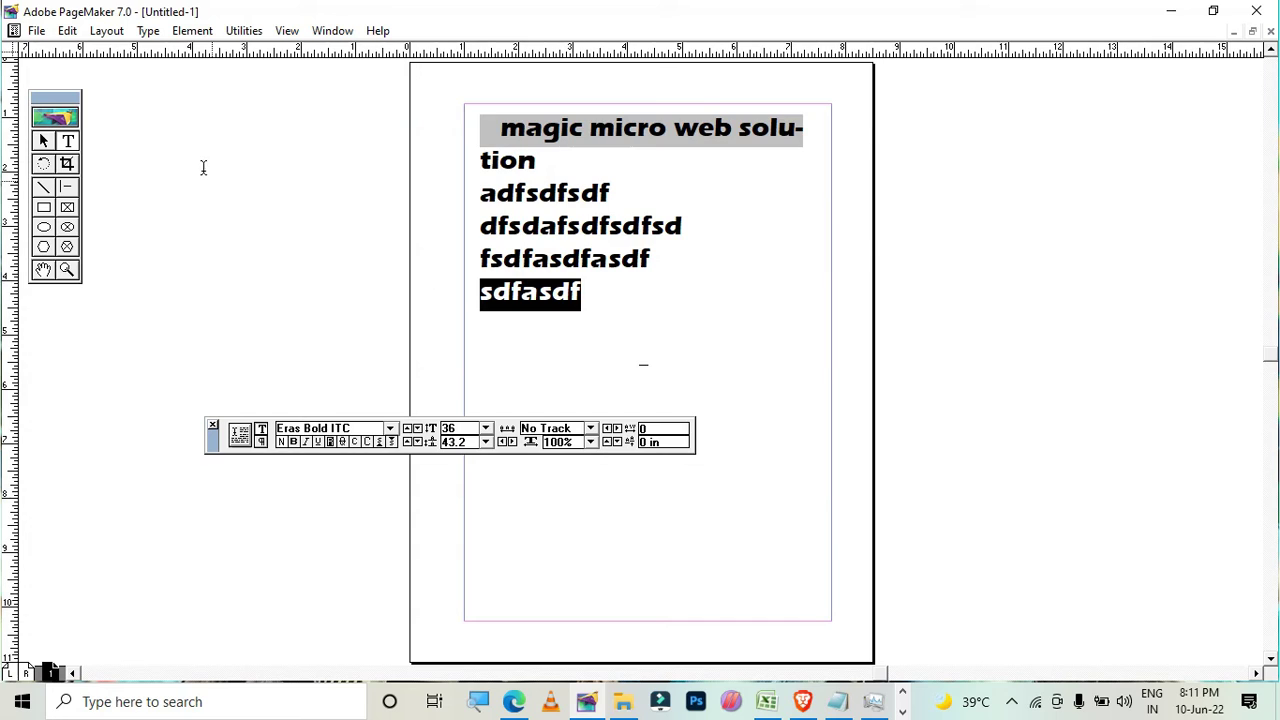
{"action": "left_click", "coordinate": [152, 33]}
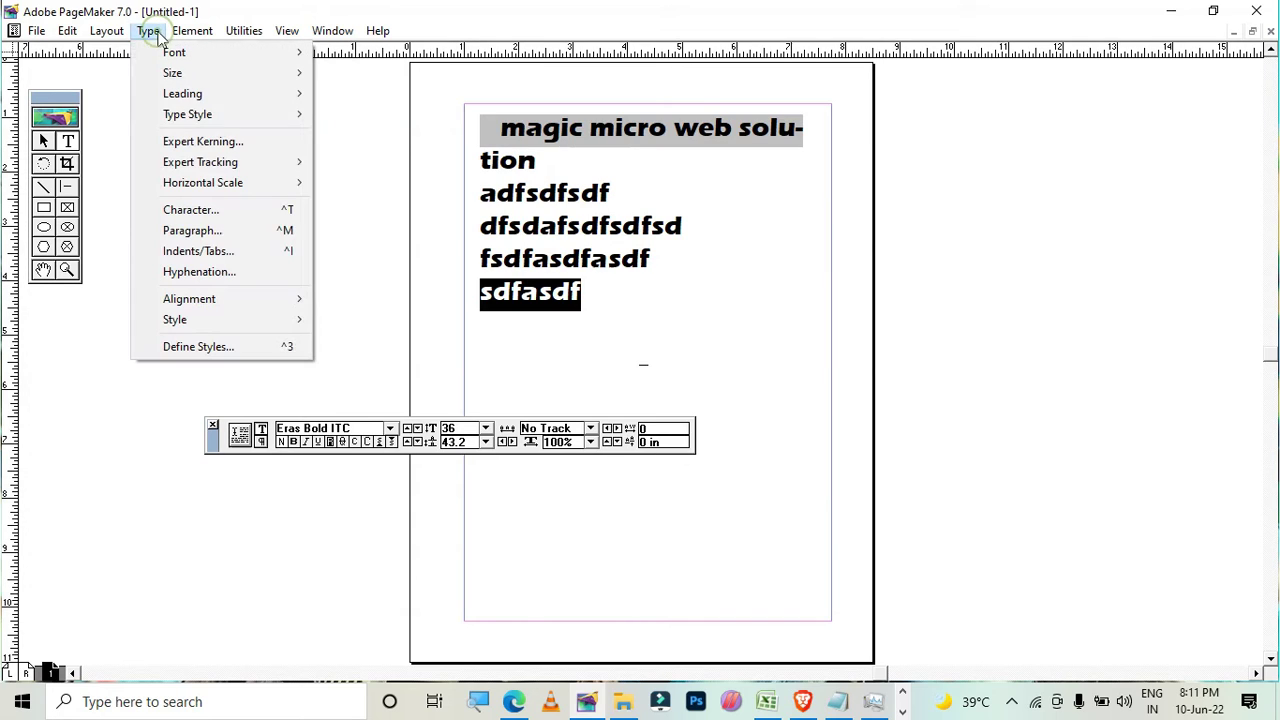
{"action": "mouse_move", "coordinate": [276, 186]}
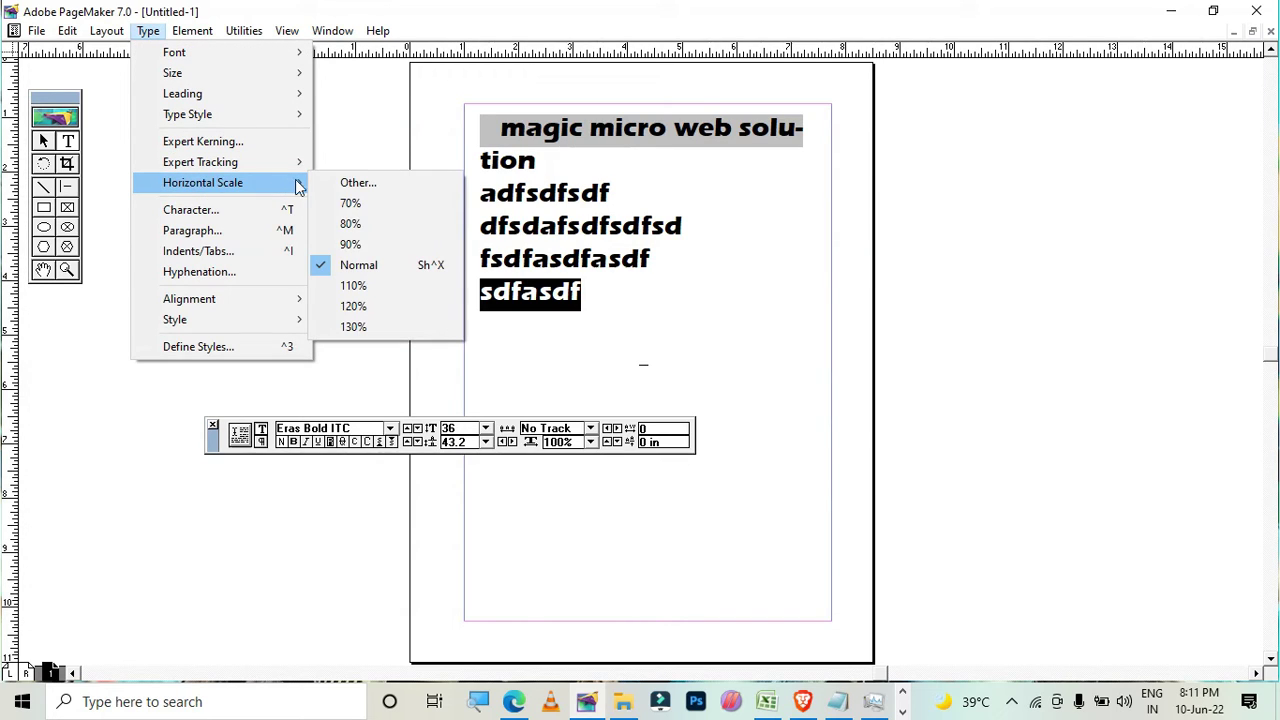
{"action": "mouse_move", "coordinate": [294, 164]}
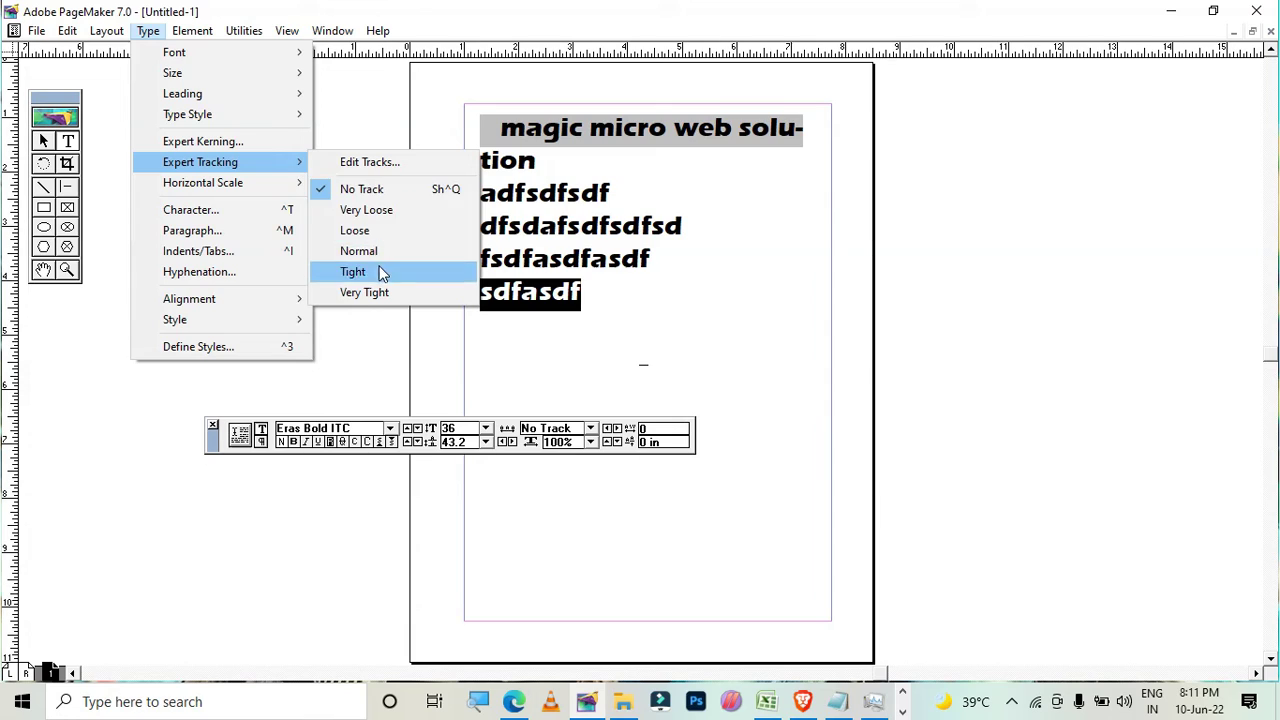
{"action": "left_click", "coordinate": [403, 211]}
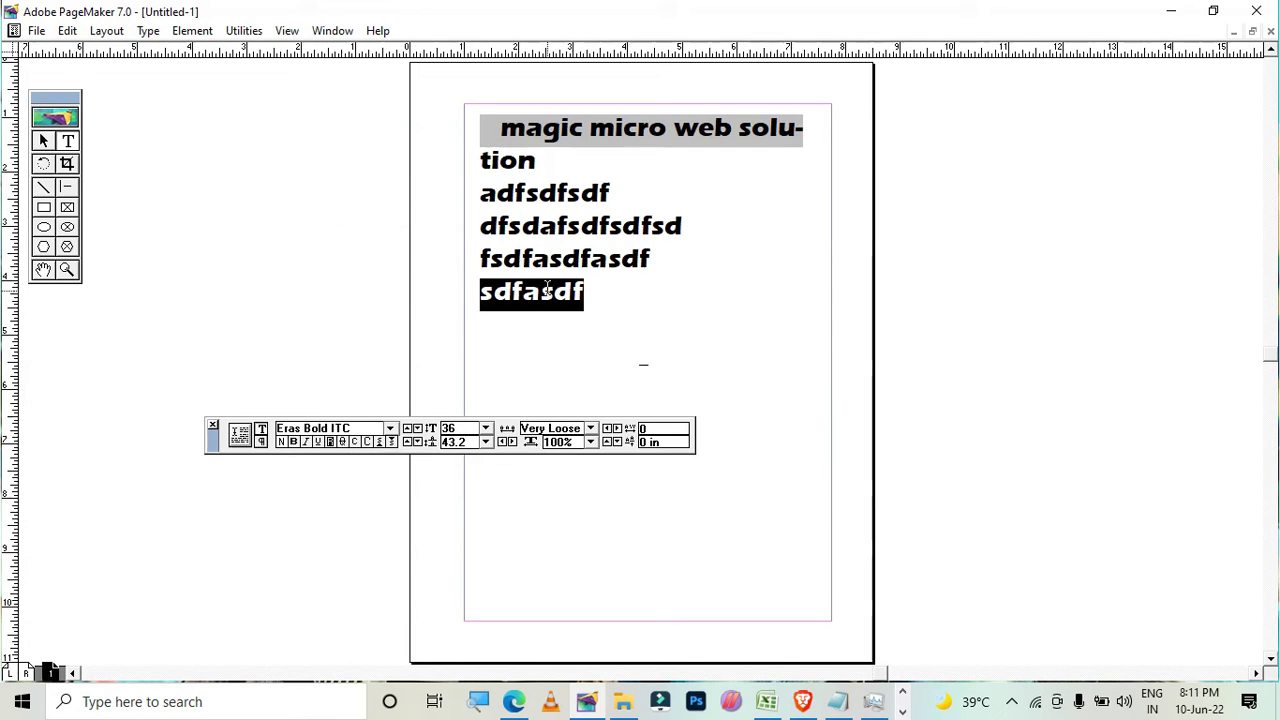
Step: Select the whole text block and set its horizontal scale to 130%
{"action": "key", "text": "ctrl+="}
{"action": "key", "text": "ctrl+="}
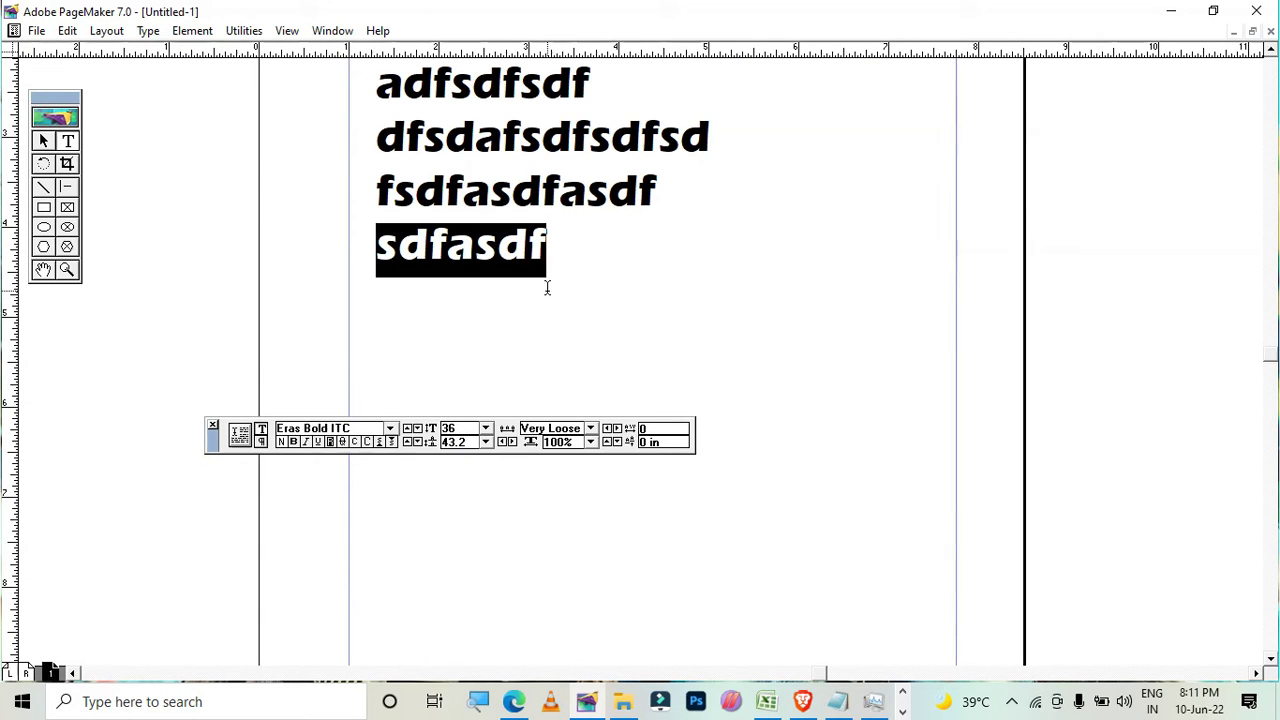
{"action": "left_click", "coordinate": [1270, 50]}
{"action": "left_click", "coordinate": [1270, 50]}
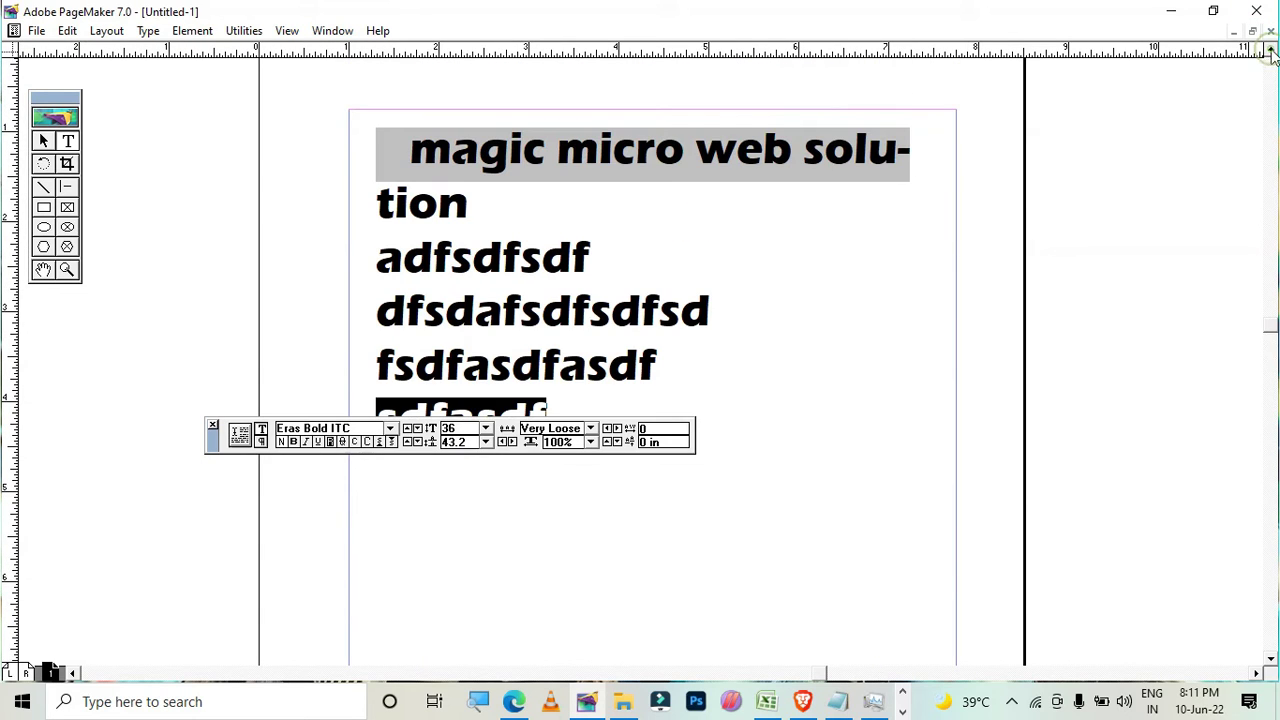
{"action": "left_click_drag", "start_coordinate": [213, 448], "coordinate": [209, 633]}
{"action": "left_click_drag", "start_coordinate": [552, 436], "coordinate": [140, 20]}
{"action": "left_click", "coordinate": [147, 30]}
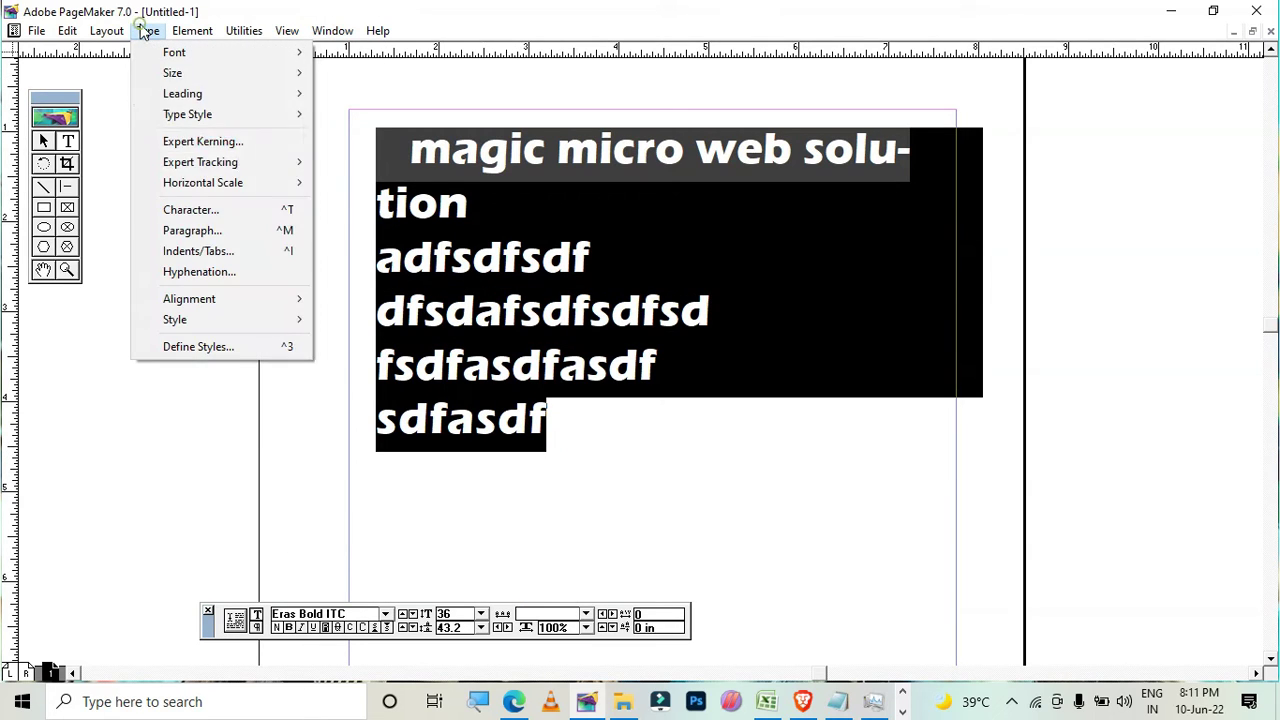
{"action": "mouse_move", "coordinate": [288, 185]}
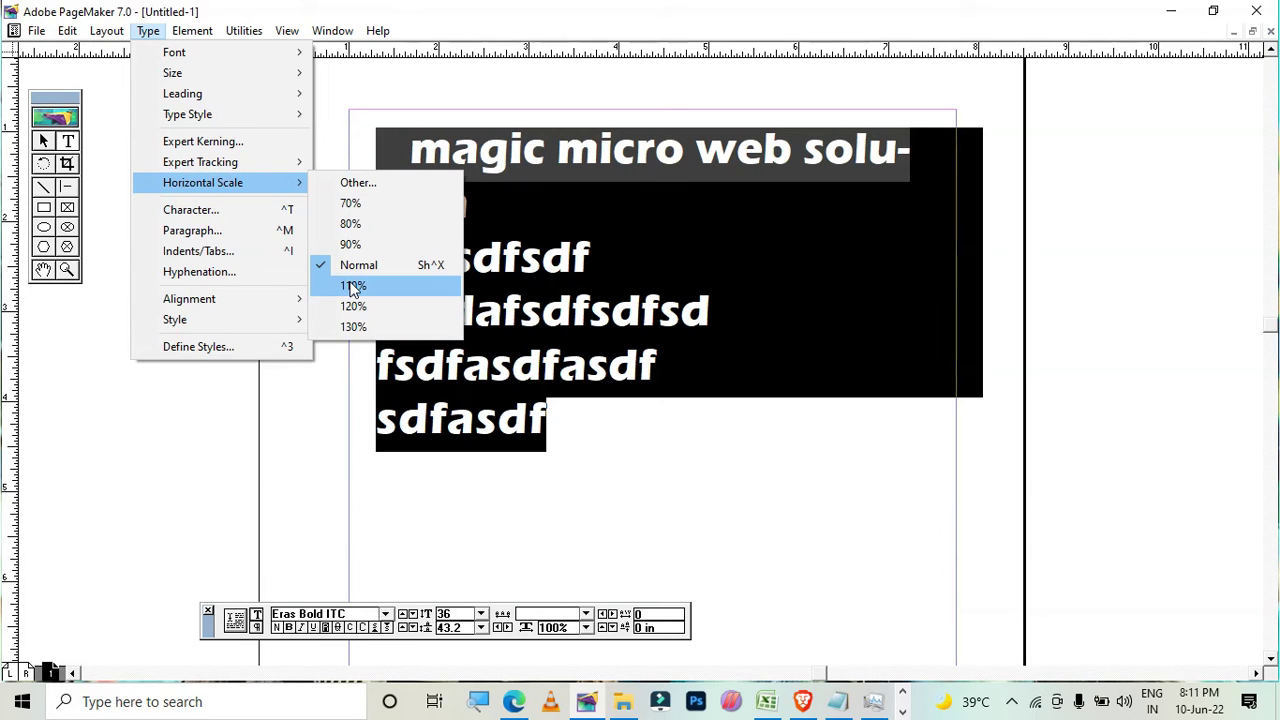
{"action": "left_click", "coordinate": [353, 326]}
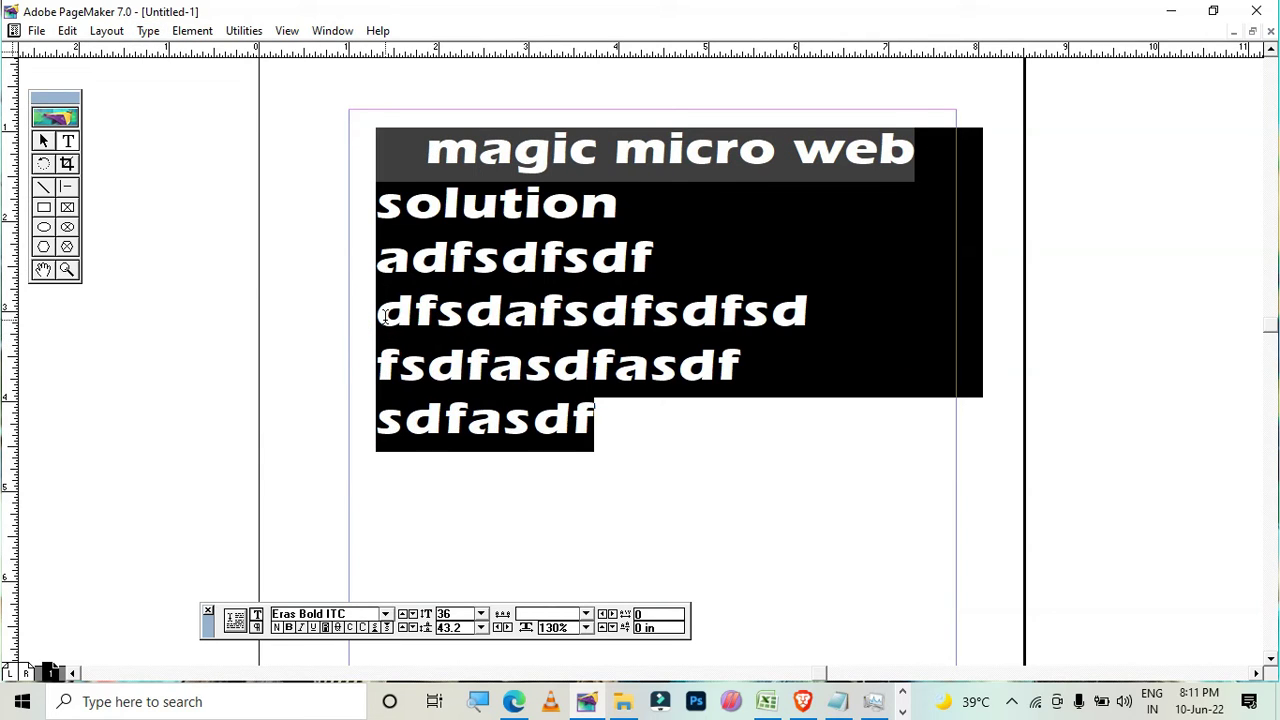
Step: Reselect the whole text block and set its horizontal scale back to Normal
{"action": "left_click_drag", "start_coordinate": [385, 316], "coordinate": [920, 317]}
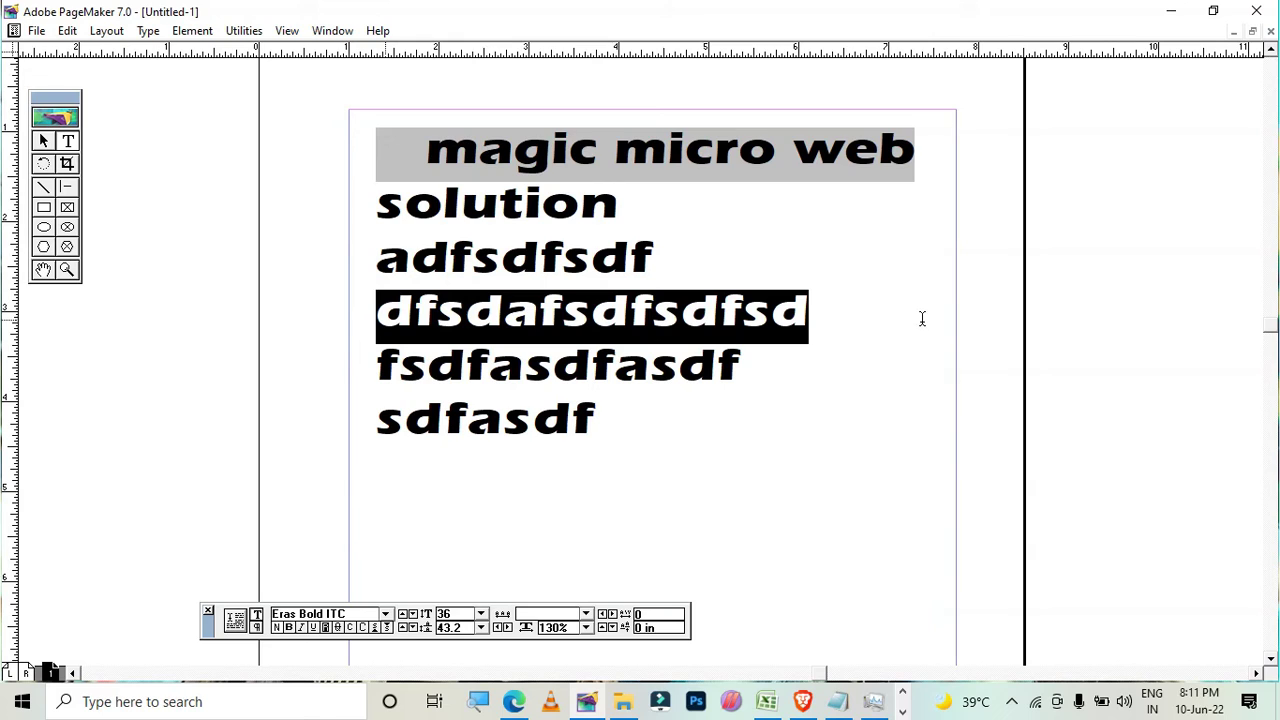
{"action": "left_click_drag", "start_coordinate": [608, 426], "coordinate": [375, 117]}
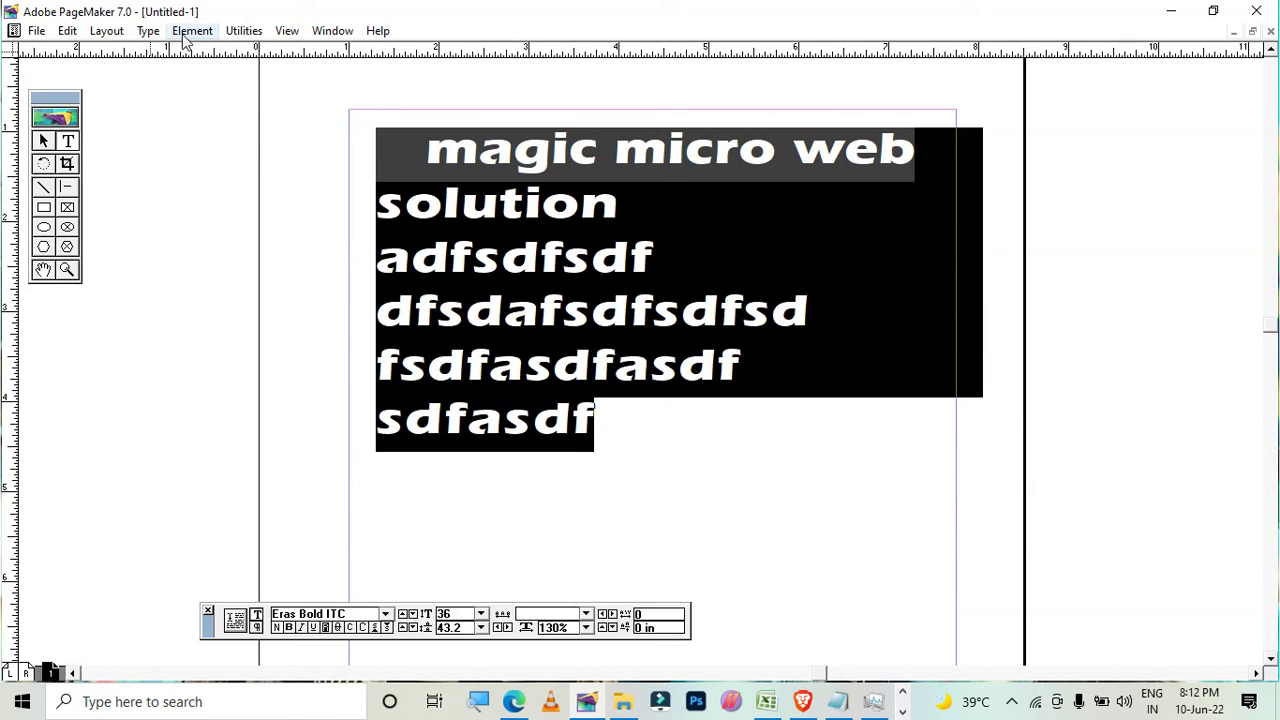
{"action": "left_click", "coordinate": [148, 31]}
{"action": "mouse_move", "coordinate": [266, 184]}
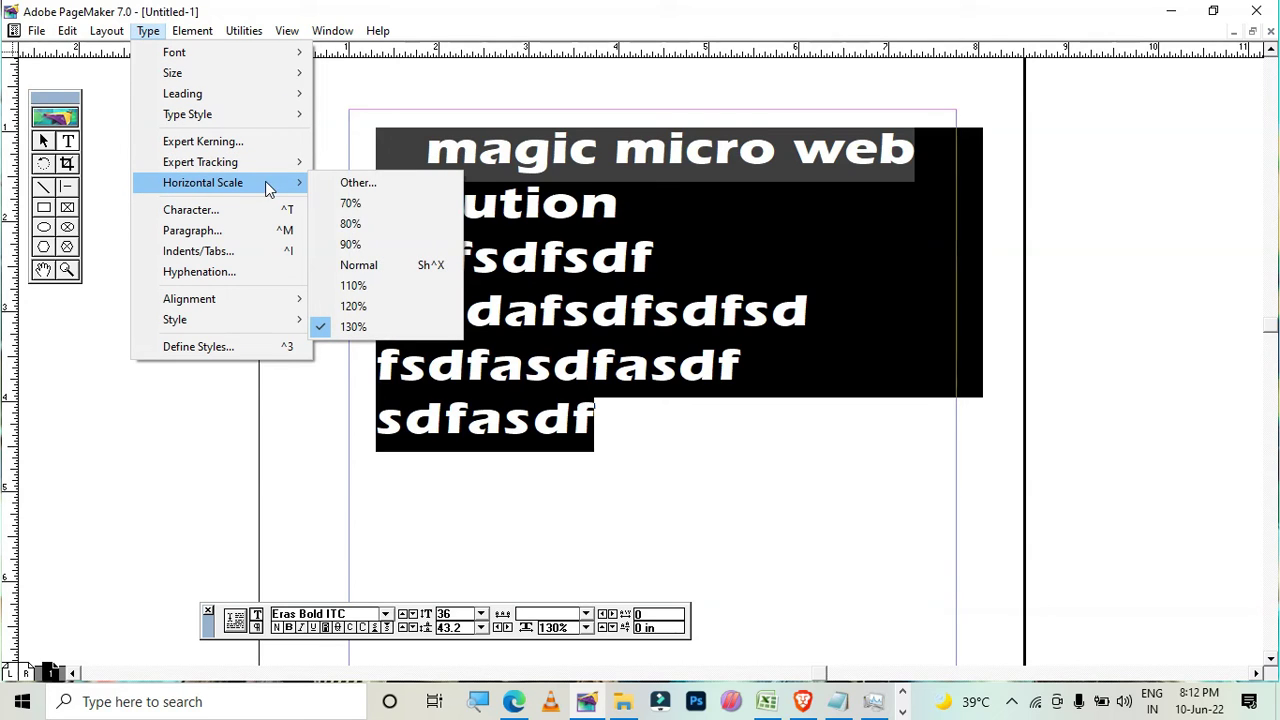
{"action": "left_click", "coordinate": [385, 265]}
Step: In the selected text's character specifications, choose the font Eras Light ITC and a size of 30 points, keeping Auto leading
{"action": "left_click", "coordinate": [148, 31]}
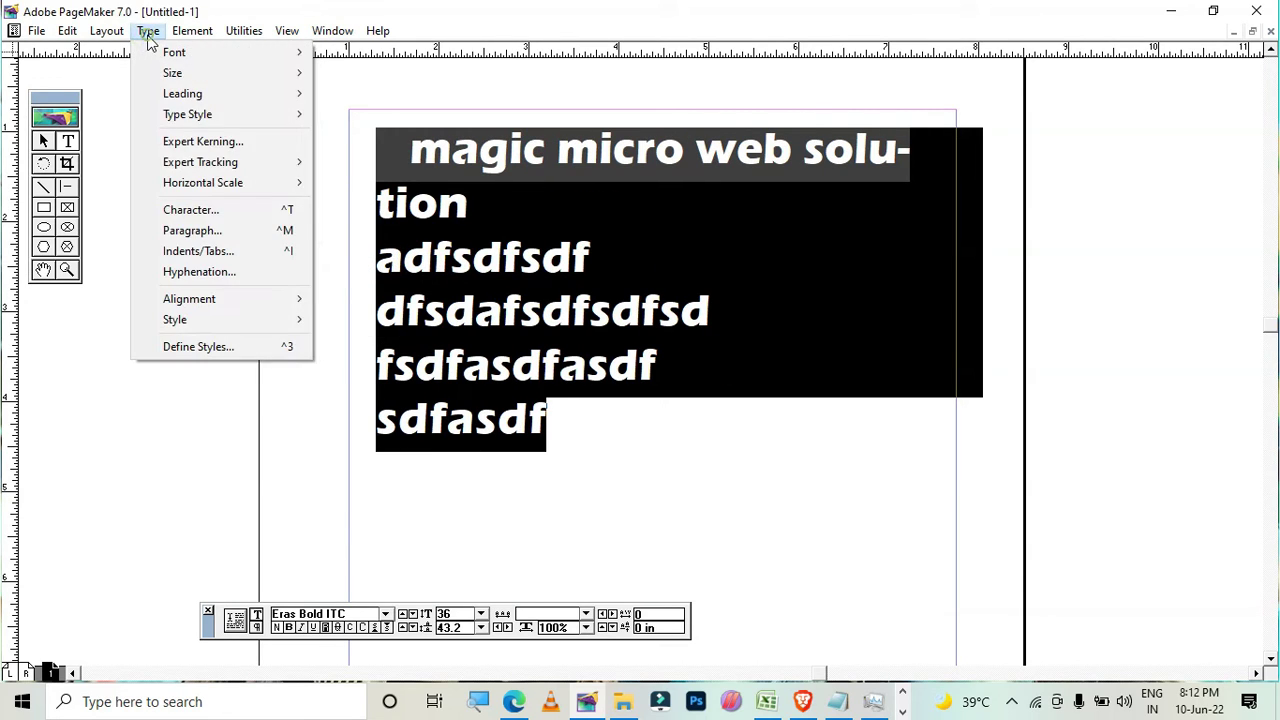
{"action": "left_click", "coordinate": [294, 213]}
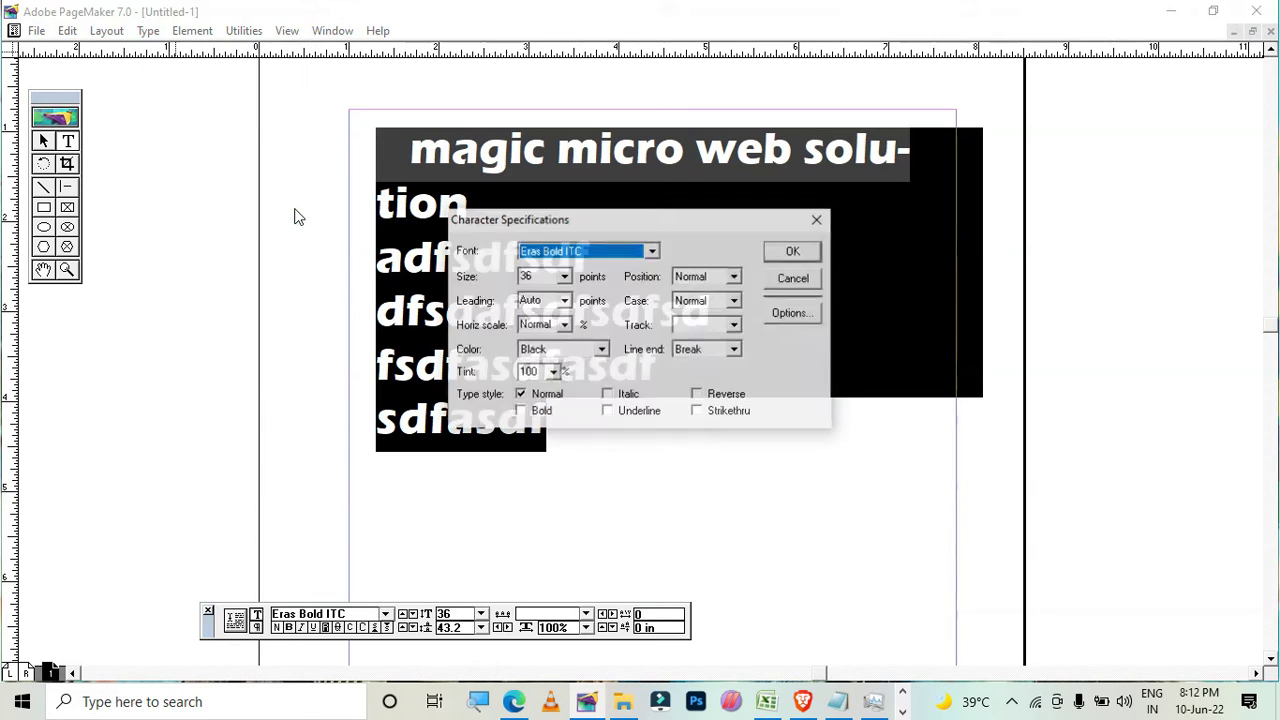
{"action": "left_click", "coordinate": [652, 251]}
{"action": "left_click", "coordinate": [566, 290]}
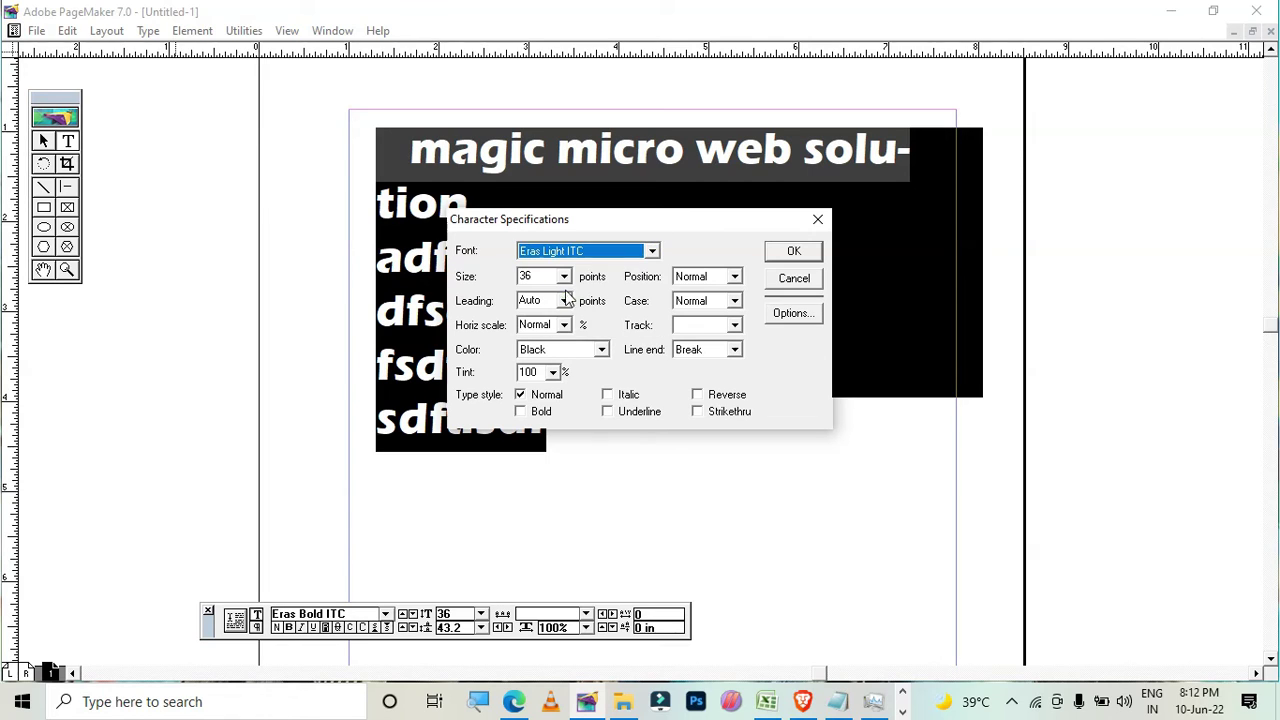
{"action": "left_click", "coordinate": [564, 276]}
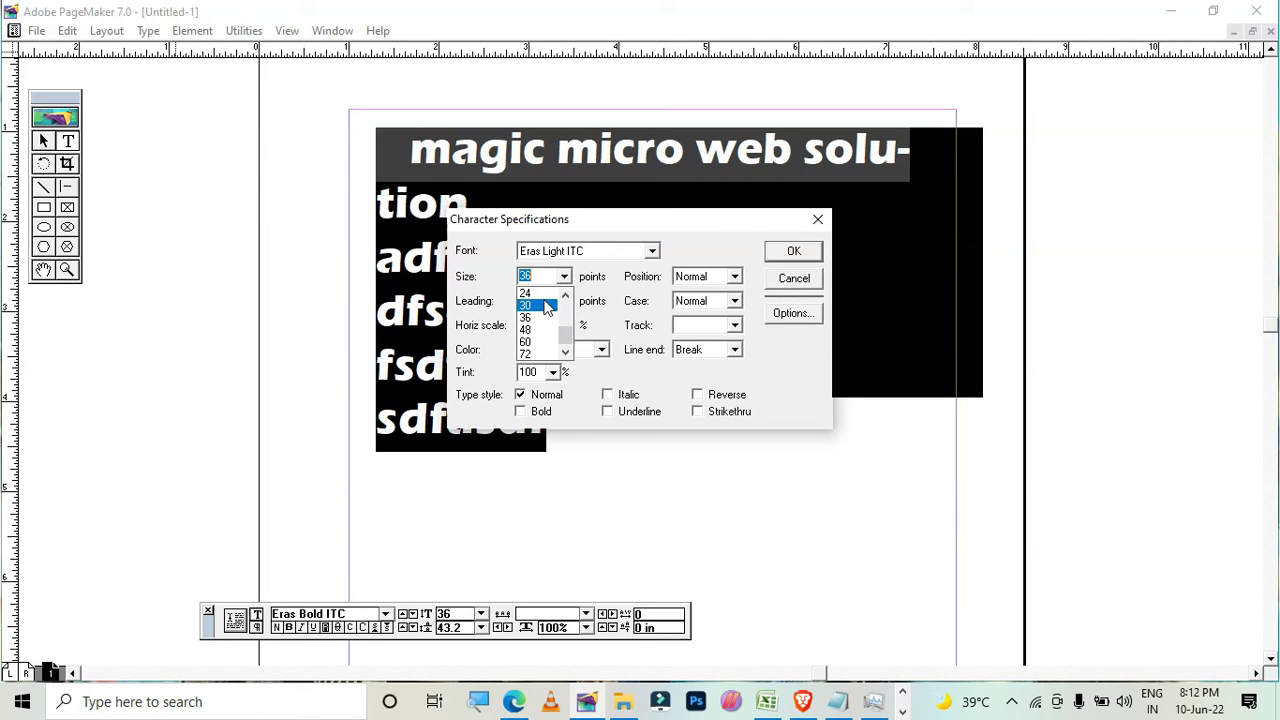
{"action": "left_click", "coordinate": [545, 305]}
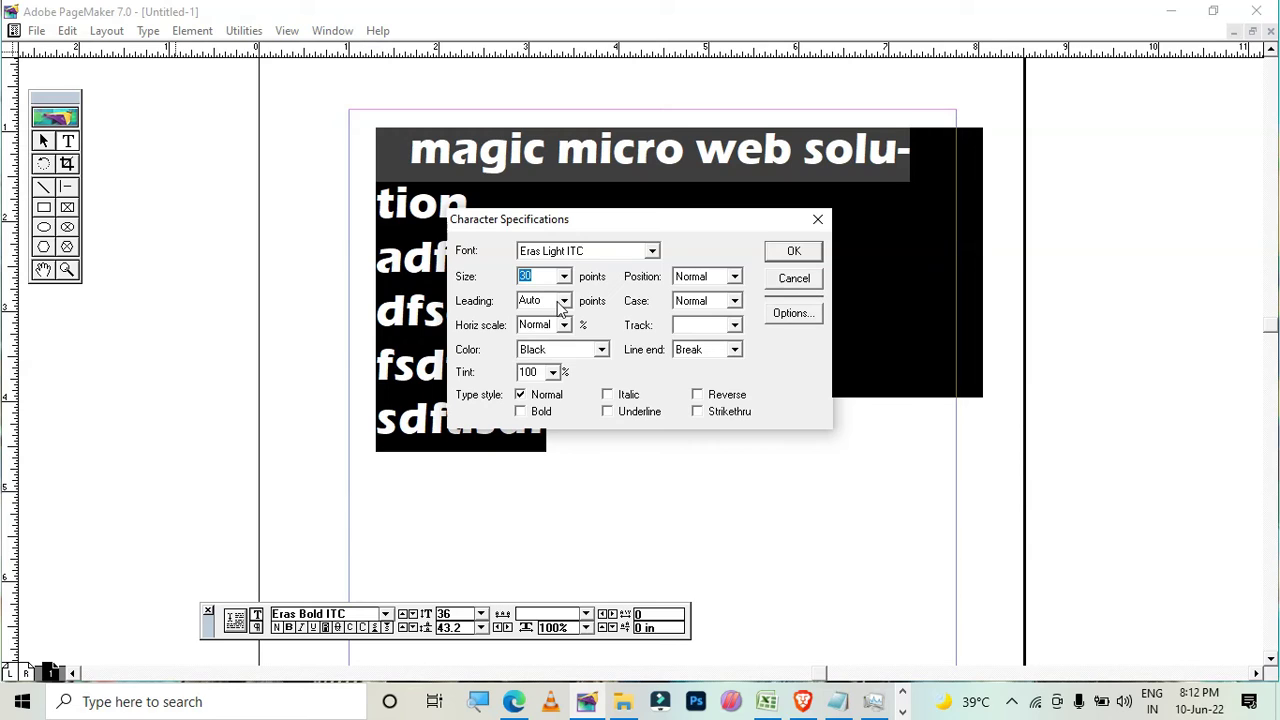
{"action": "left_click", "coordinate": [561, 302]}
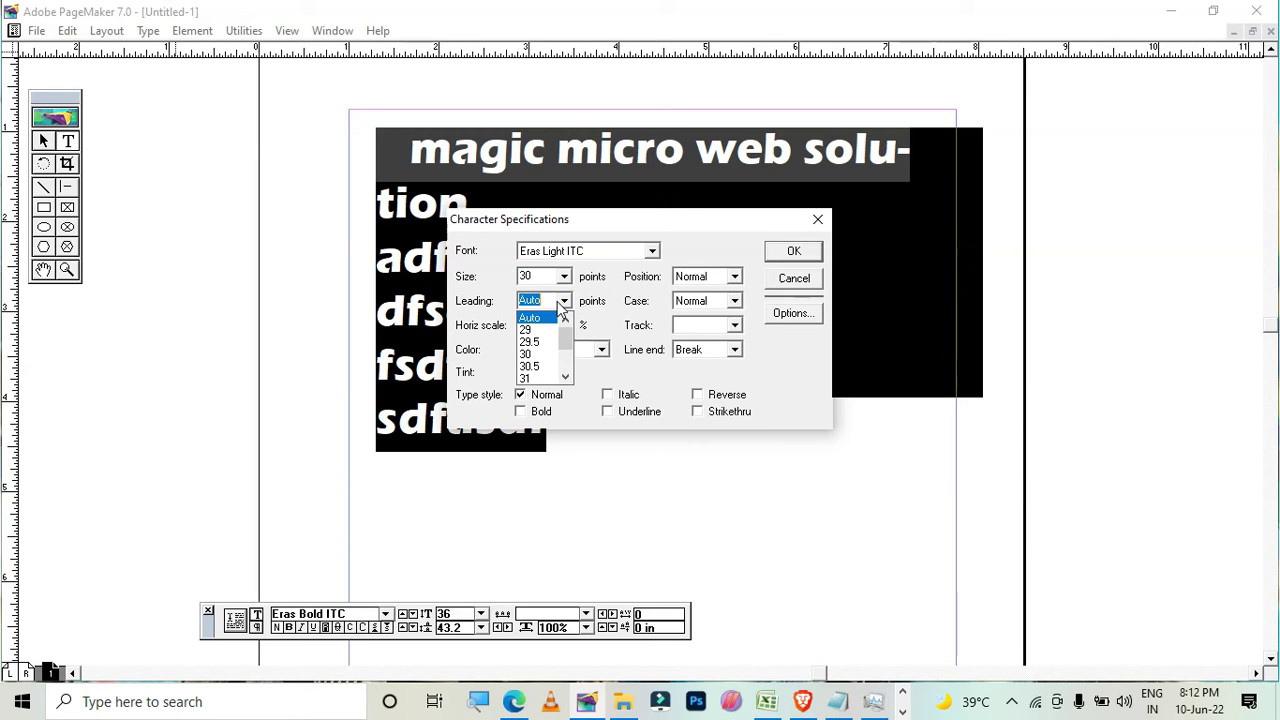
{"action": "left_click", "coordinate": [564, 300]}
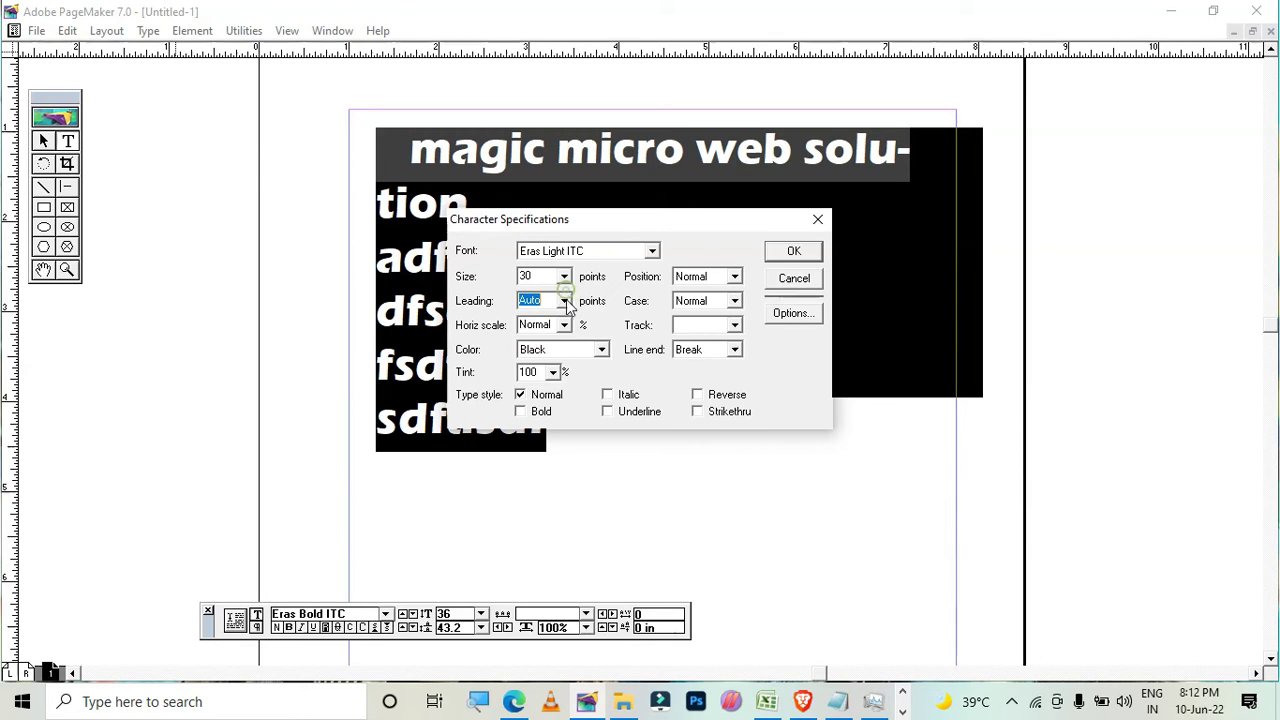
Step: Set the text color to Cyan and the tracking to Normal in the character specifications
{"action": "left_click", "coordinate": [601, 349]}
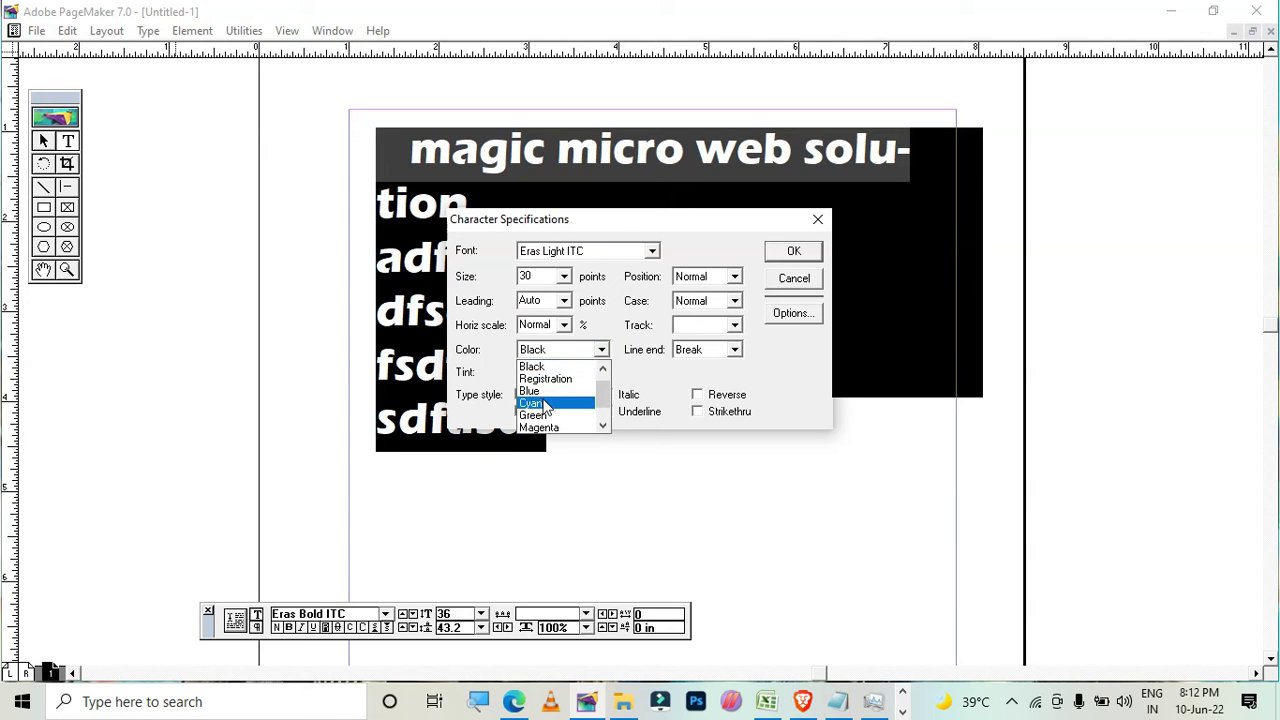
{"action": "left_click", "coordinate": [541, 404]}
{"action": "left_click", "coordinate": [552, 372]}
{"action": "left_click", "coordinate": [552, 372]}
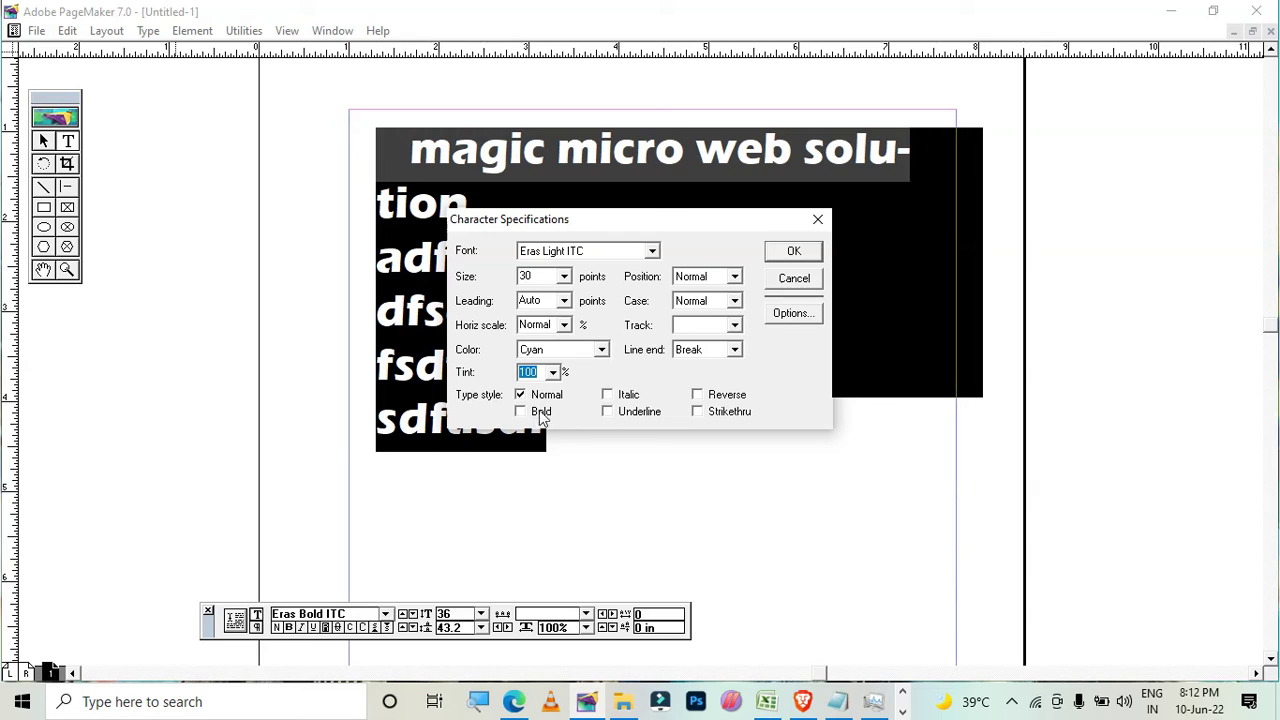
{"action": "left_click", "coordinate": [733, 350]}
{"action": "left_click", "coordinate": [735, 355]}
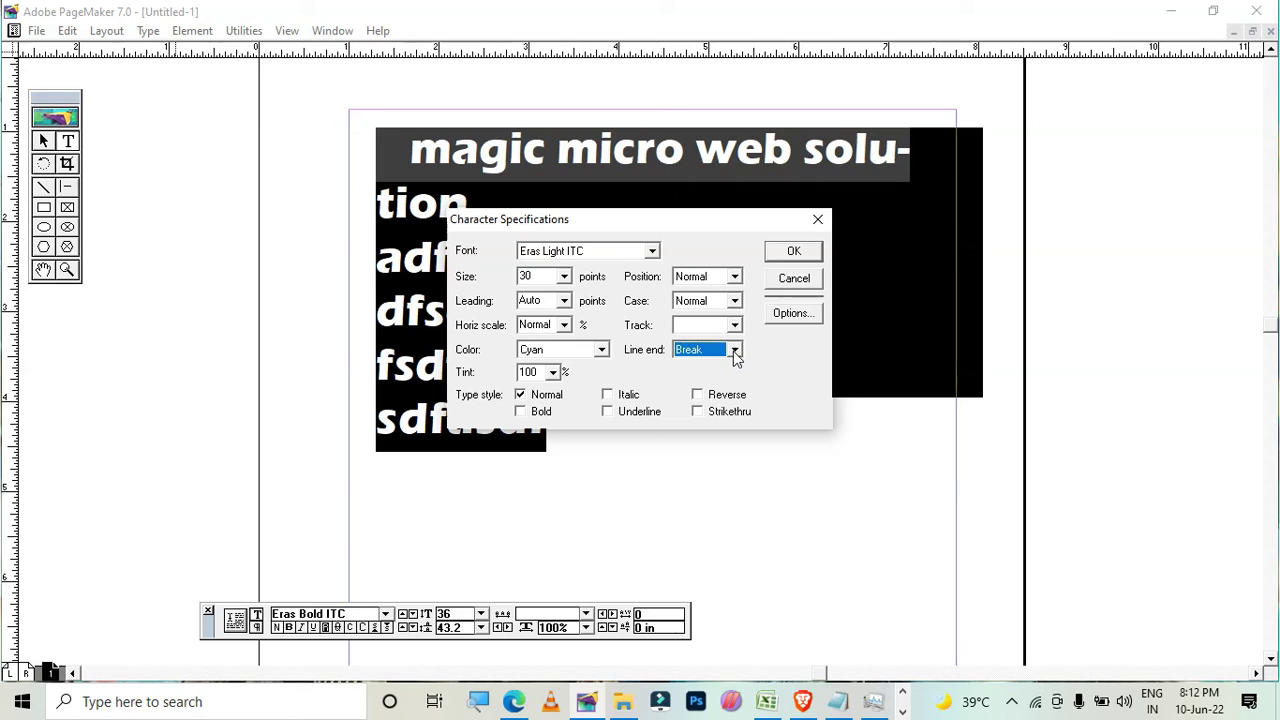
{"action": "left_click", "coordinate": [736, 326]}
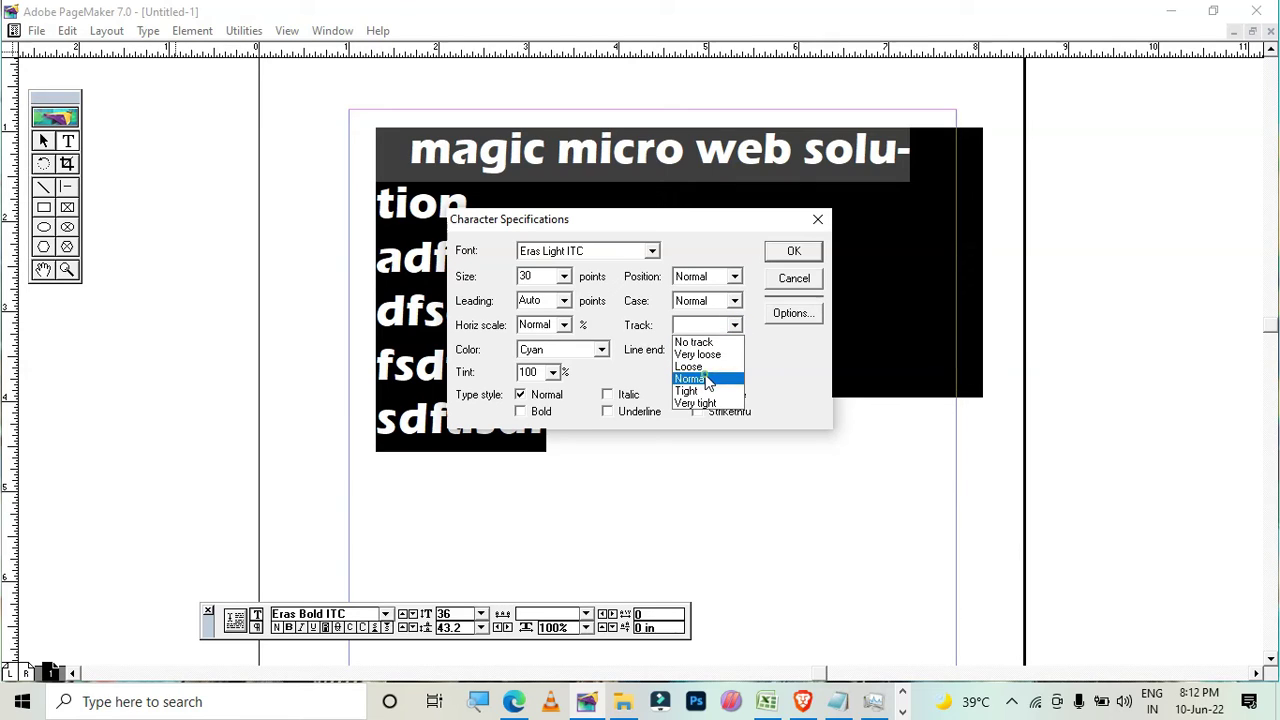
{"action": "left_click", "coordinate": [700, 378]}
Step: Set the case to All caps with Normal position and apply the character specifications to the text block
{"action": "left_click", "coordinate": [735, 302]}
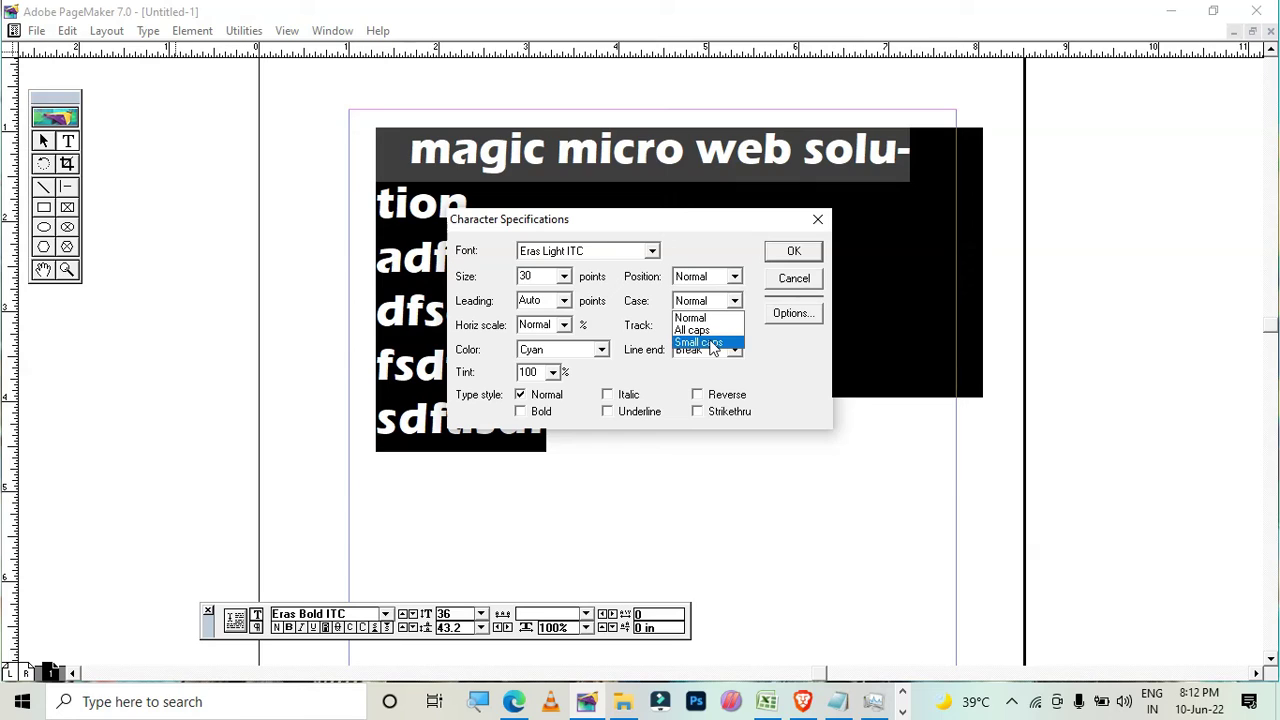
{"action": "left_click", "coordinate": [705, 330]}
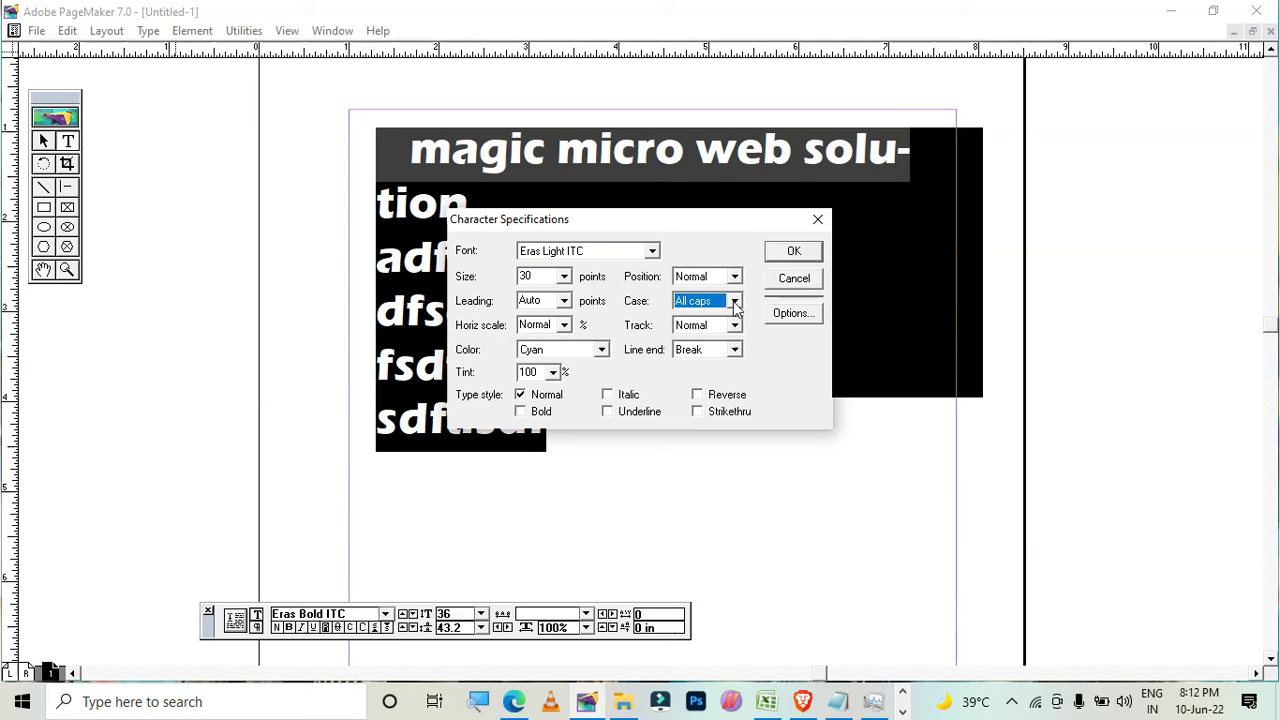
{"action": "left_click", "coordinate": [735, 302]}
{"action": "left_click", "coordinate": [738, 276]}
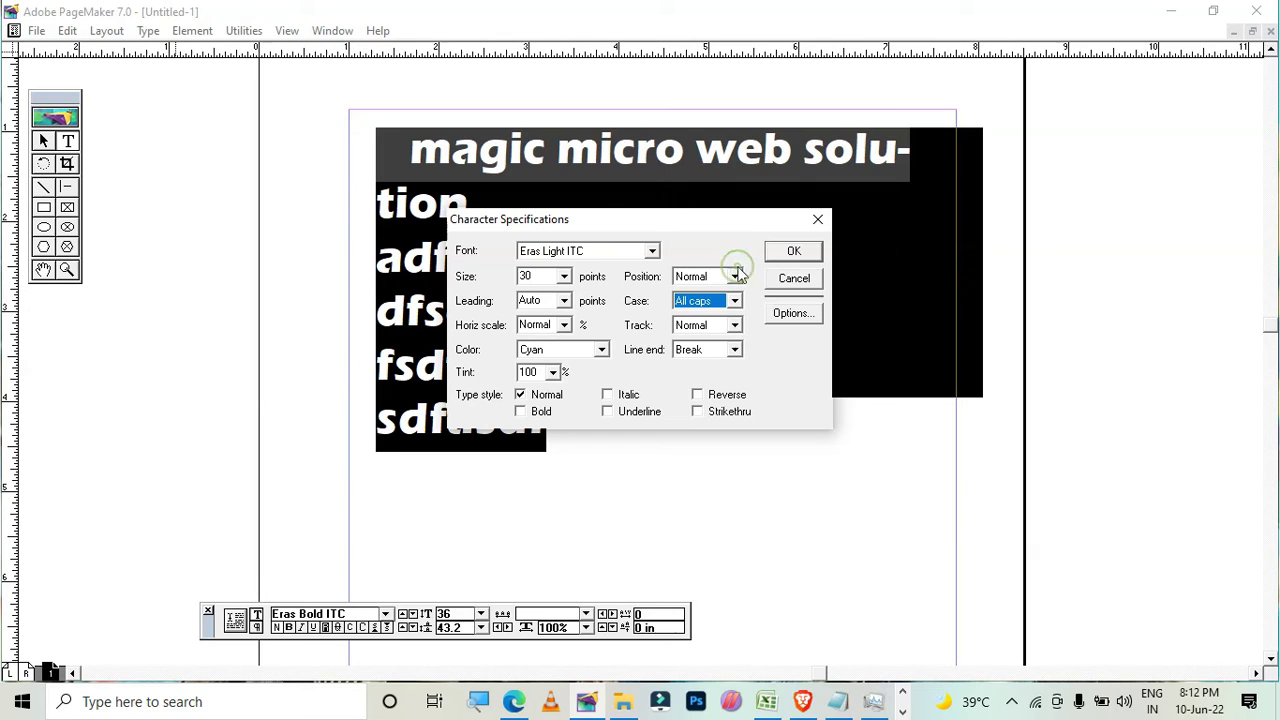
{"action": "left_click", "coordinate": [736, 276]}
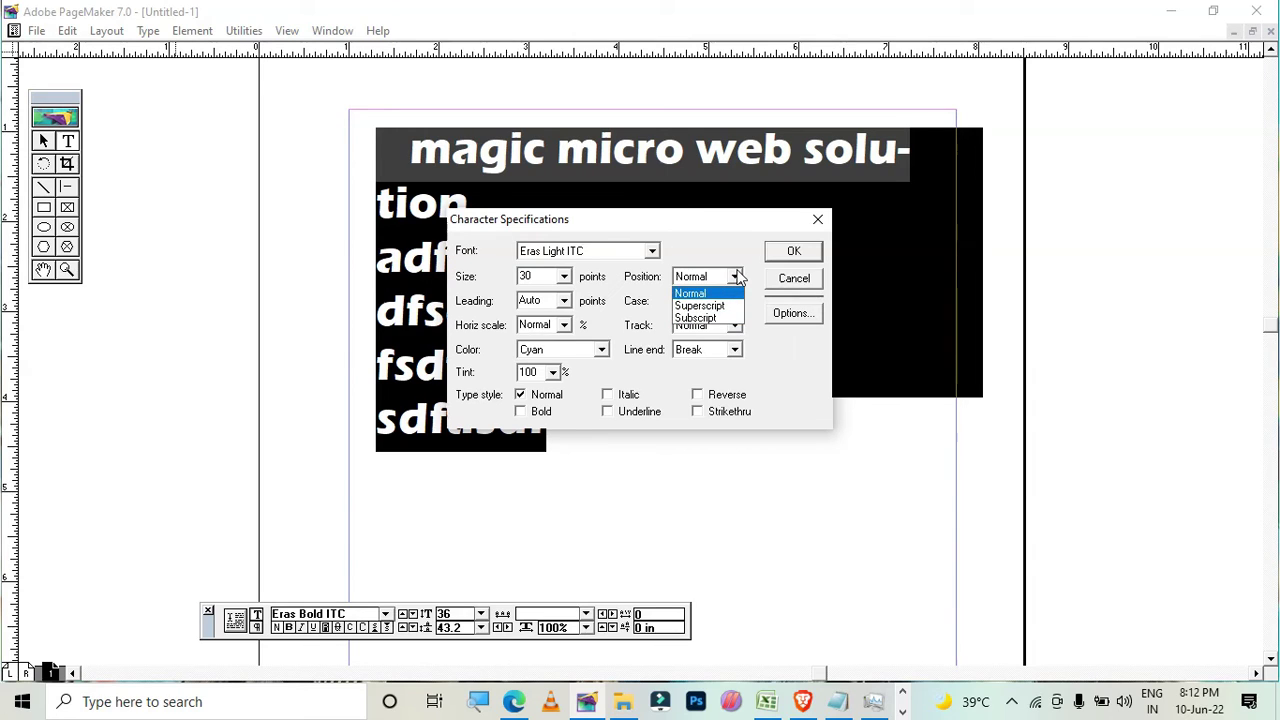
{"action": "left_click", "coordinate": [692, 293]}
{"action": "left_click", "coordinate": [736, 301]}
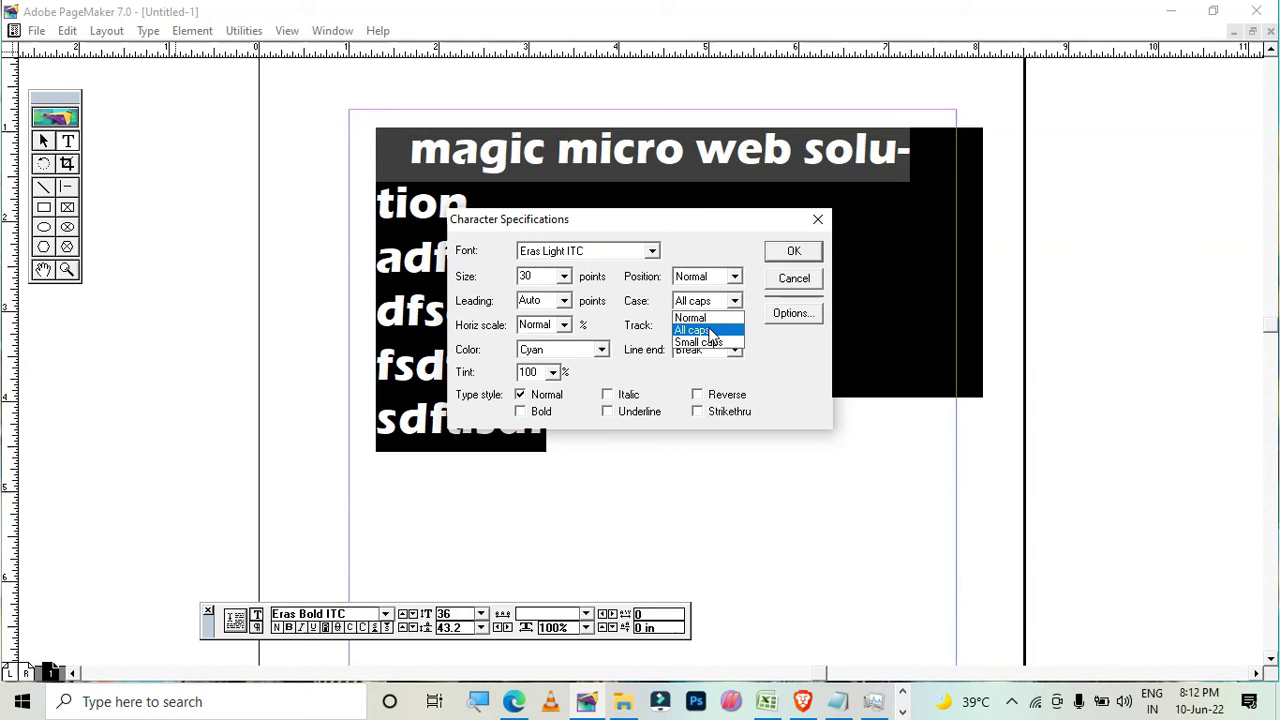
{"action": "left_click", "coordinate": [708, 329]}
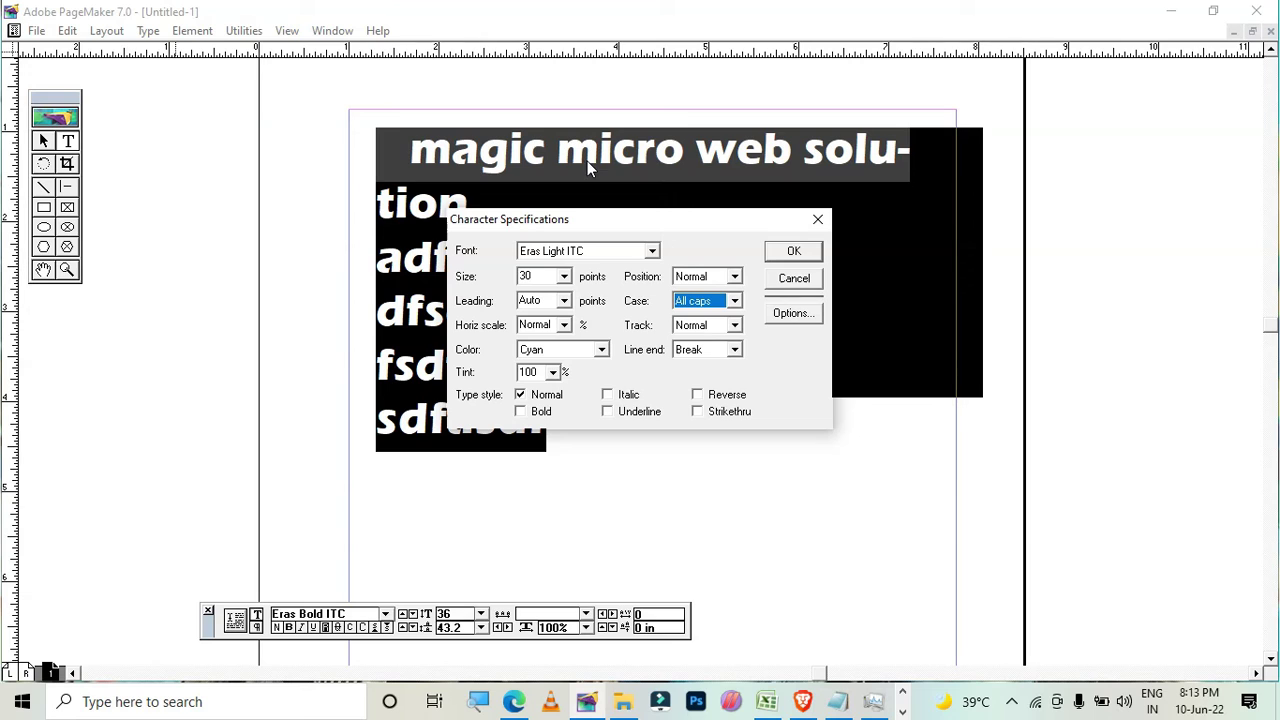
{"action": "left_click", "coordinate": [794, 251]}
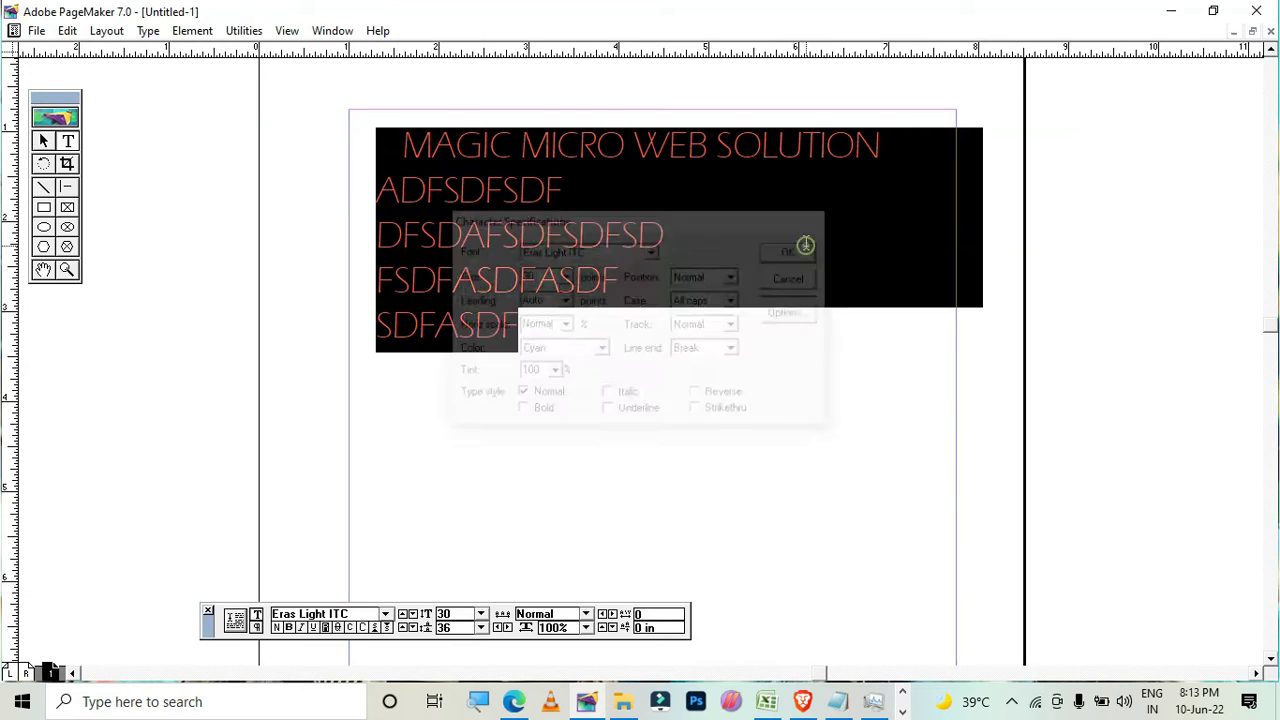
{"action": "left_click", "coordinate": [462, 146]}
{"action": "left_click_drag", "start_coordinate": [389, 137], "coordinate": [659, 321]}
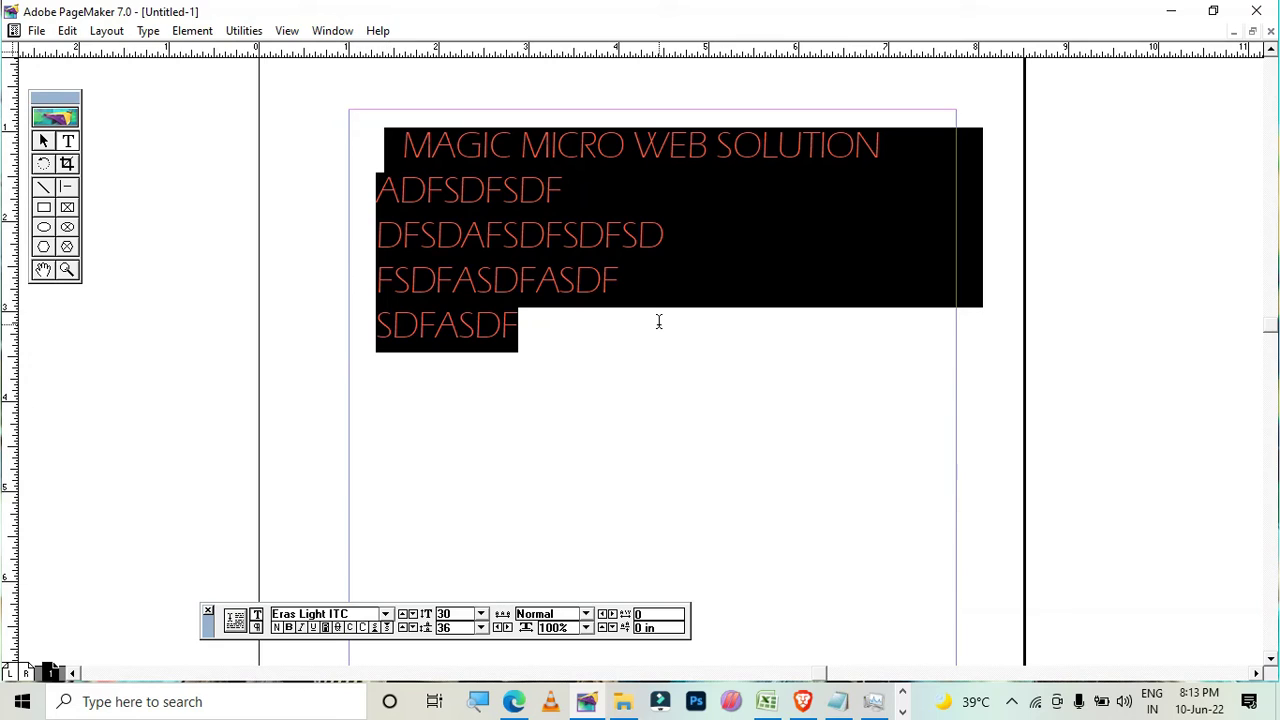
Step: Add the new text "x2" in the empty area below the text block
{"action": "left_click", "coordinate": [507, 380]}
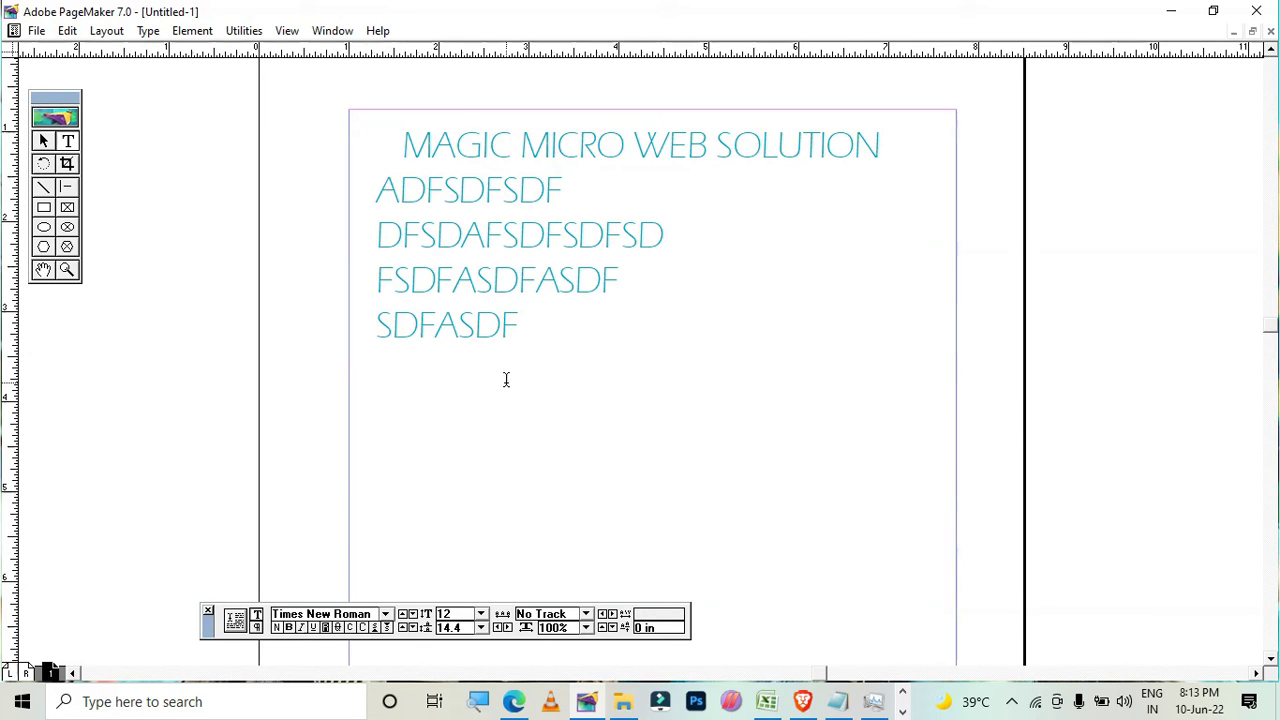
{"action": "type", "text": "x2"}
{"action": "left_click", "coordinate": [576, 408]}
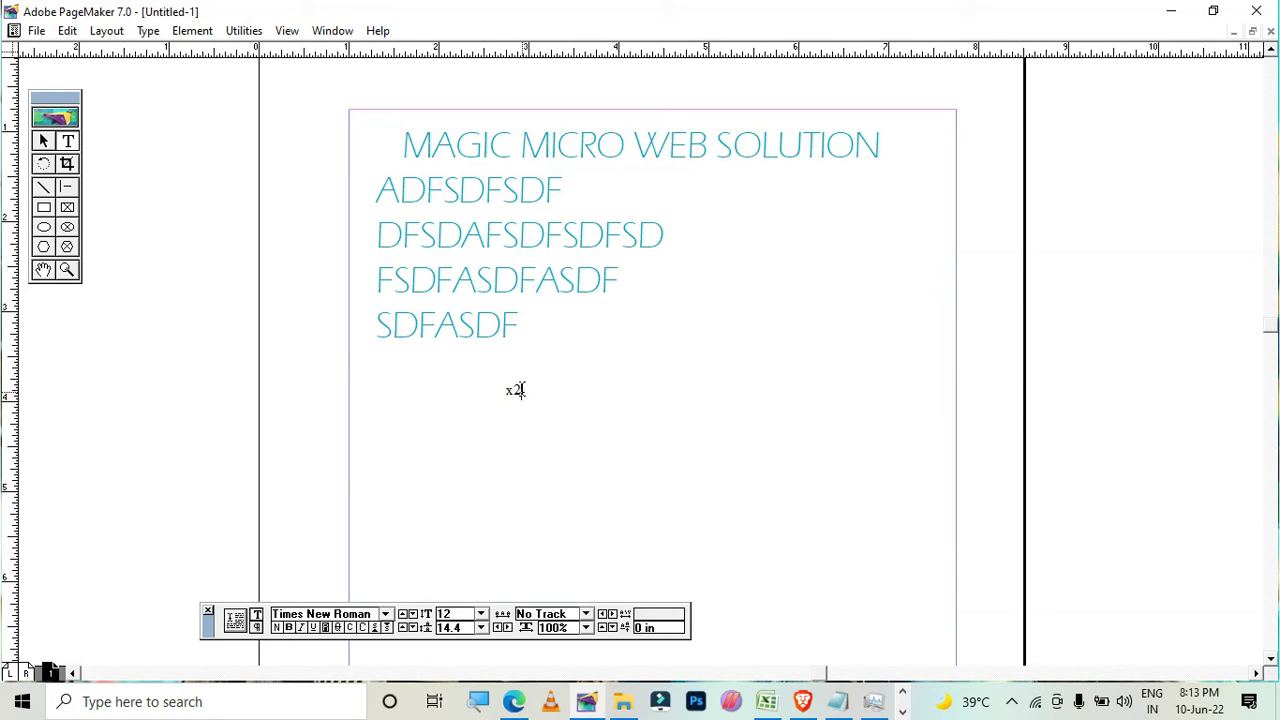
Step: Format the "2" of "x2" as Superscript through its character specifications
{"action": "left_click_drag", "start_coordinate": [519, 390], "coordinate": [500, 389]}
{"action": "left_click", "coordinate": [147, 30]}
{"action": "left_click", "coordinate": [270, 209]}
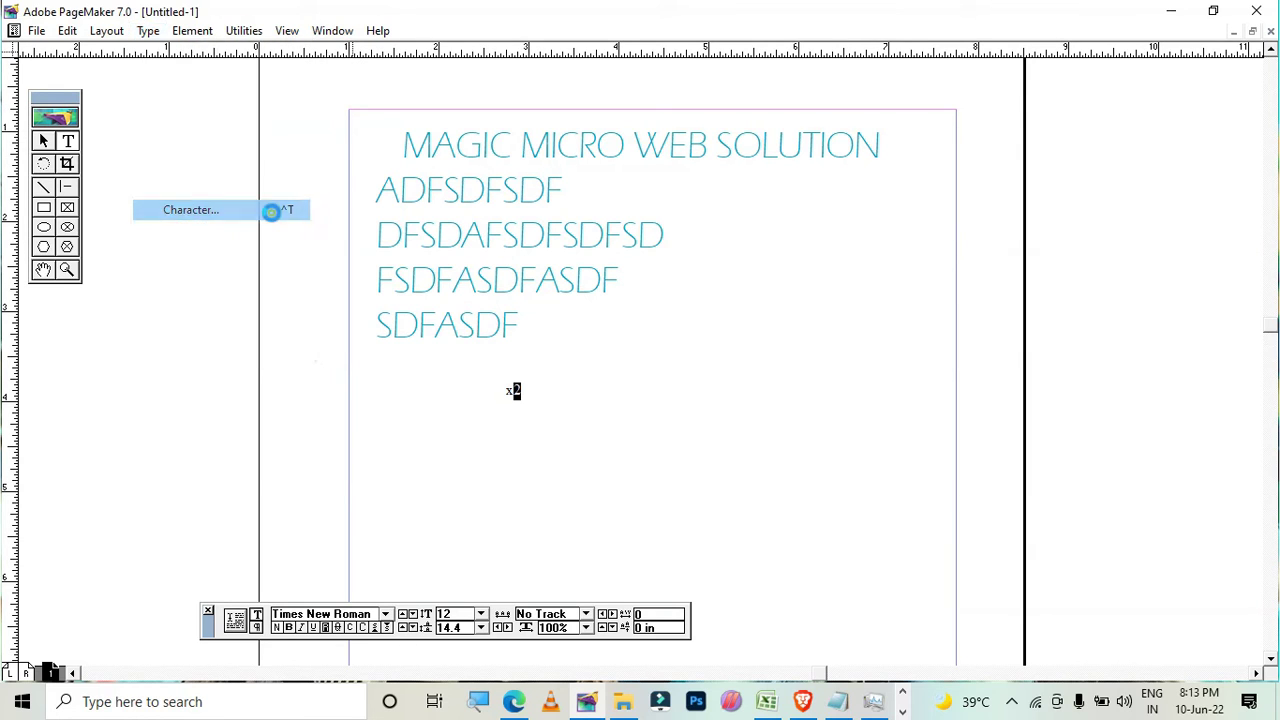
{"action": "left_click", "coordinate": [735, 300]}
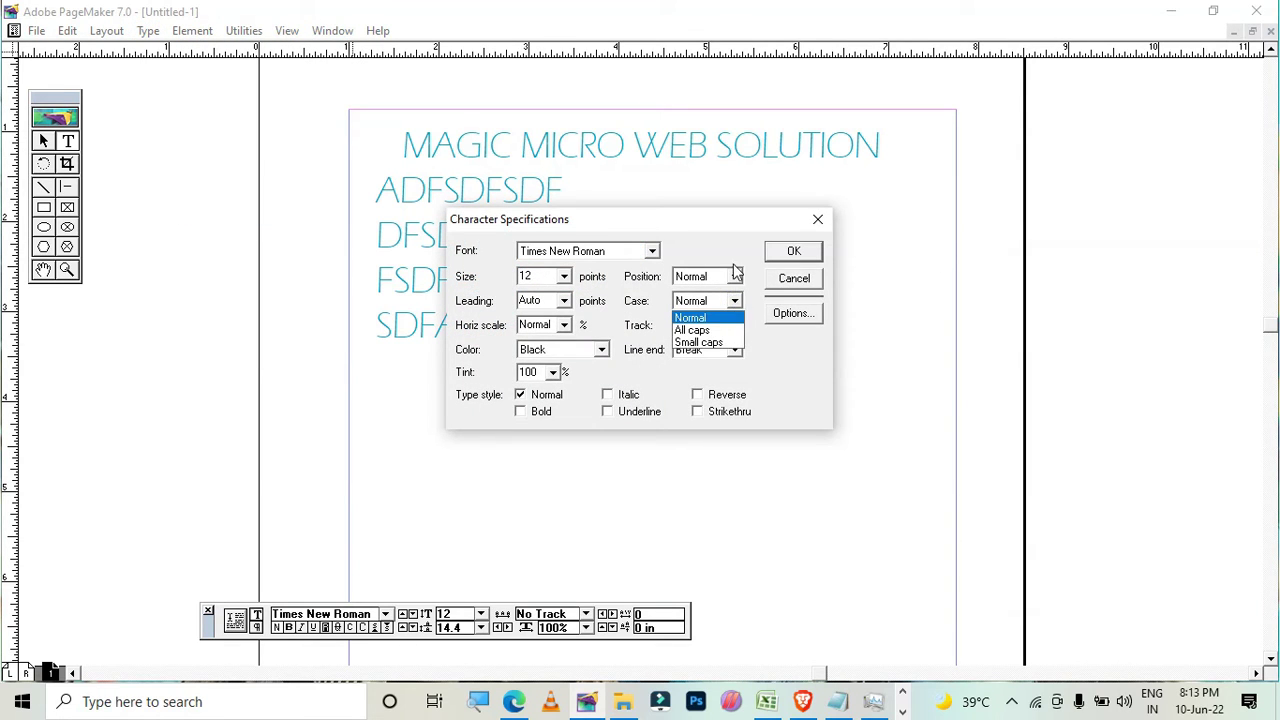
{"action": "left_click", "coordinate": [735, 276]}
{"action": "left_click", "coordinate": [735, 276]}
{"action": "left_click", "coordinate": [700, 303]}
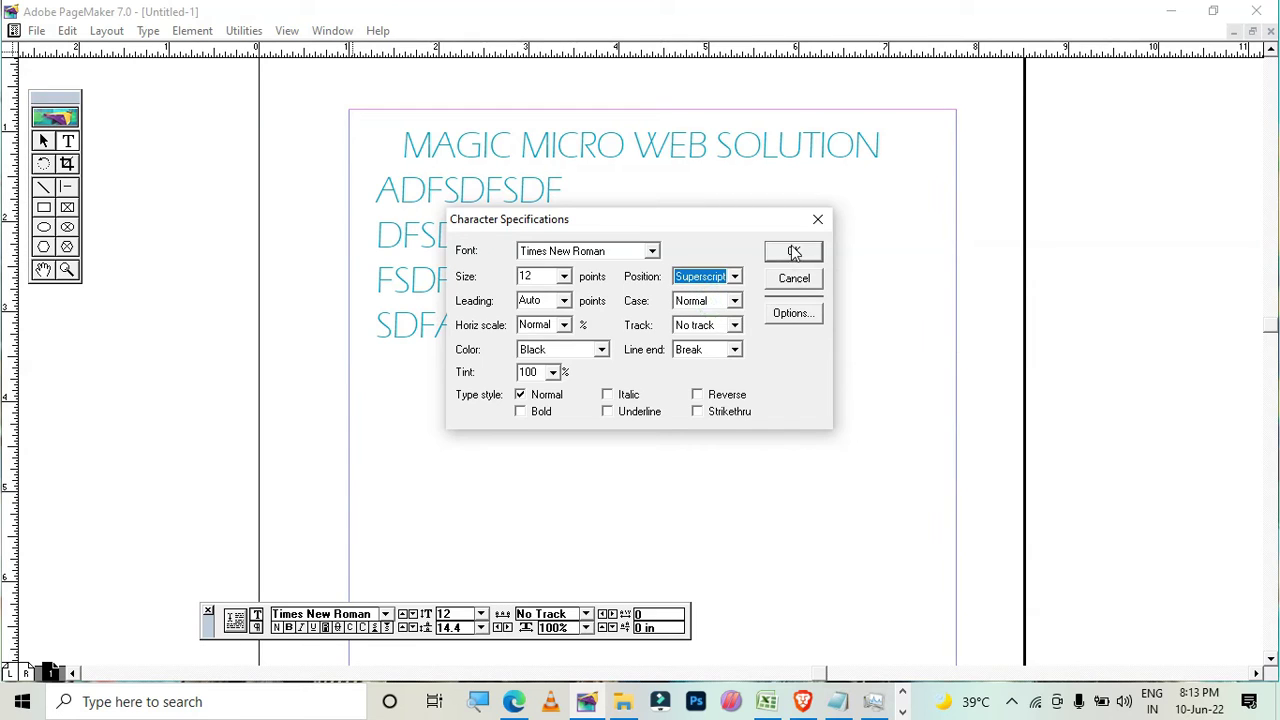
{"action": "left_click", "coordinate": [794, 252]}
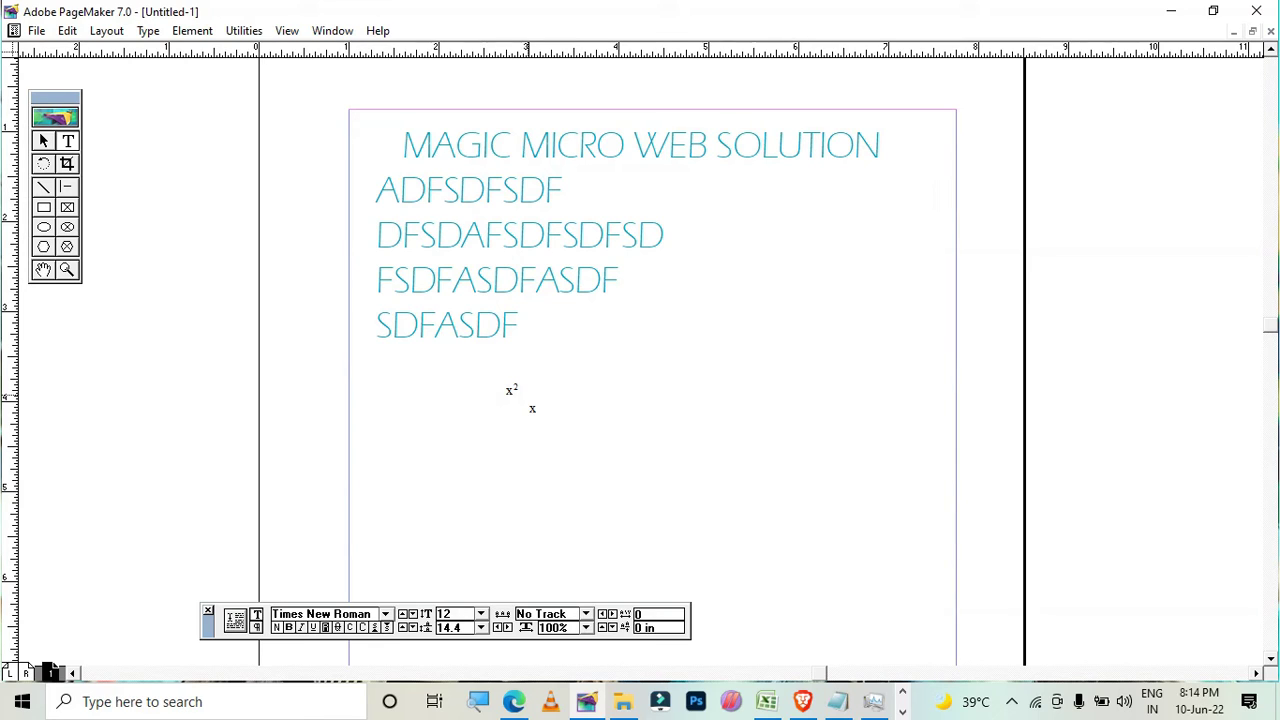
Step: Add "1" after the lower "x" and format it as Subscript through its character specifications
{"action": "type", "text": "1"}
{"action": "left_click_drag", "start_coordinate": [537, 410], "coordinate": [550, 408]}
{"action": "key", "text": "ctrl+plus"}
{"action": "key", "text": "ctrl+plus"}
{"action": "key", "text": "ctrl+minus"}
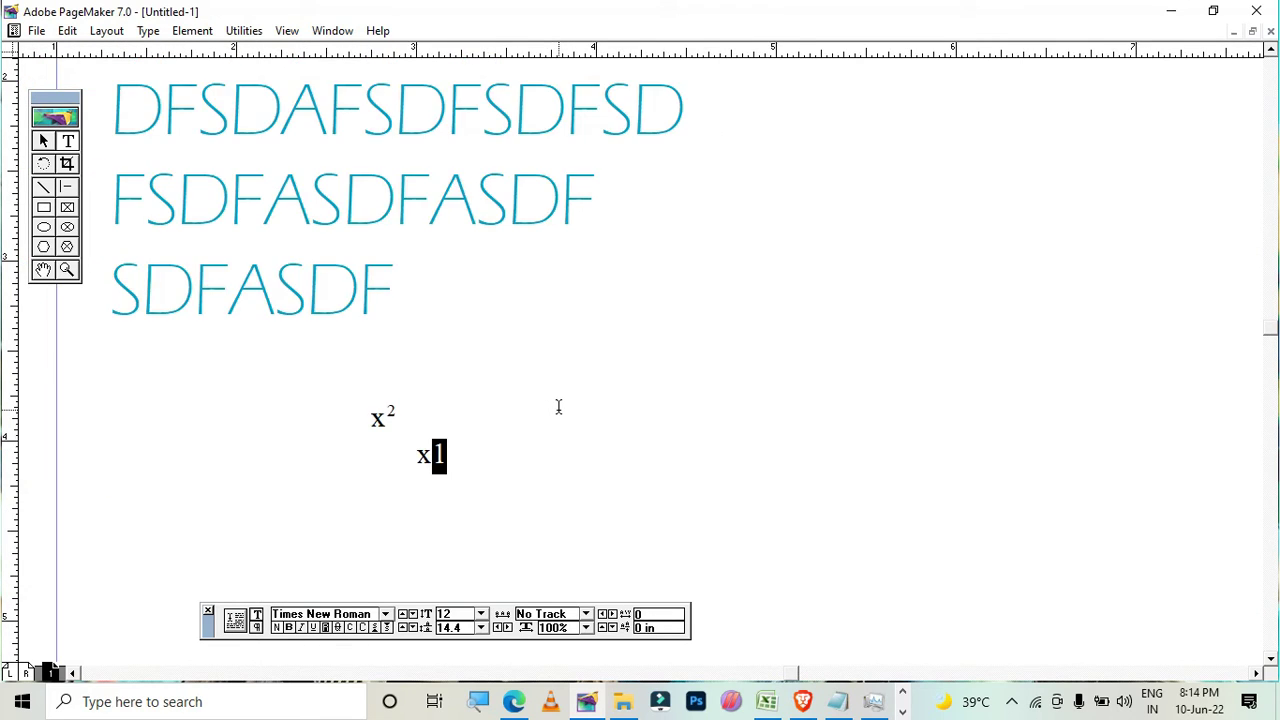
{"action": "key", "text": "ctrl+minus"}
{"action": "left_click", "coordinate": [175, 33]}
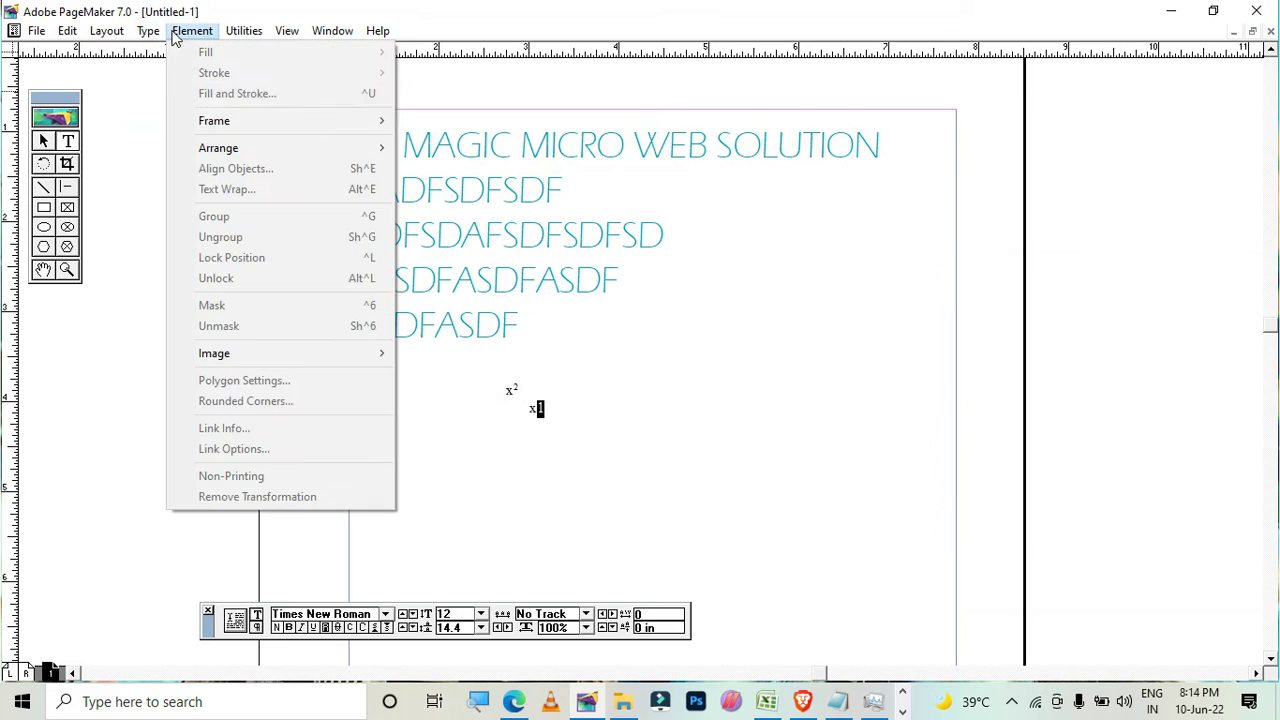
{"action": "left_click", "coordinate": [148, 31]}
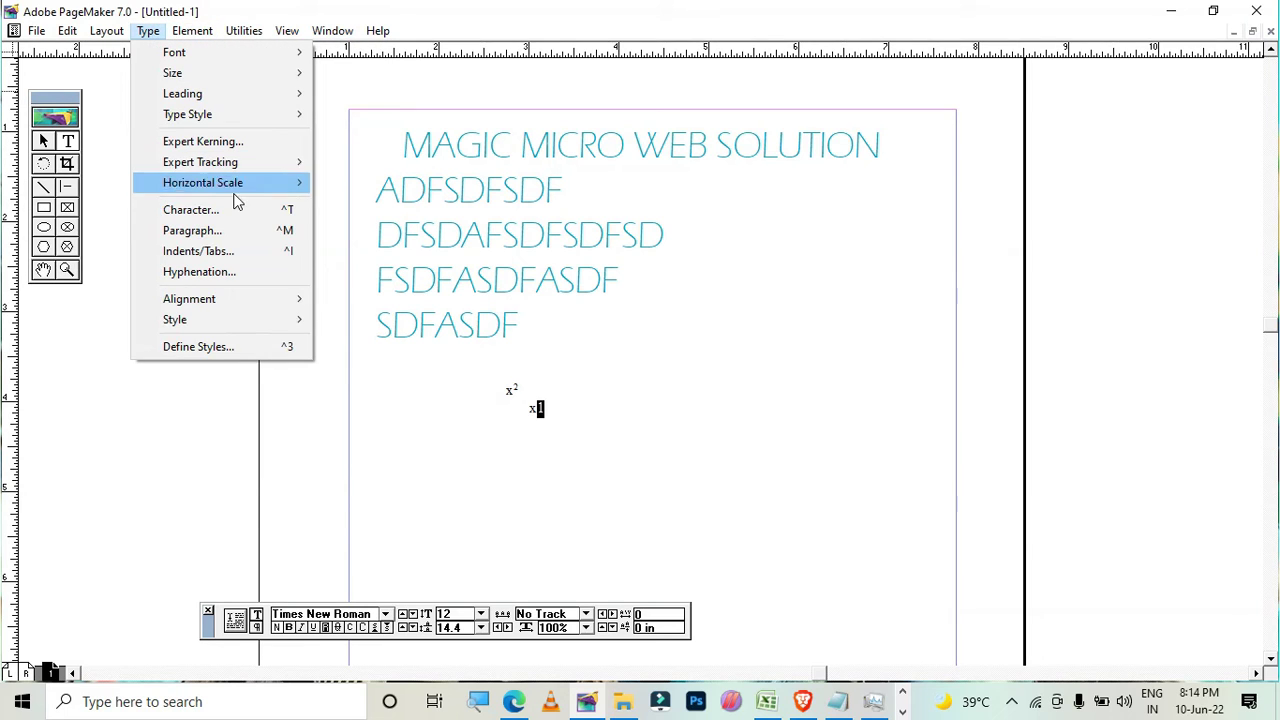
{"action": "left_click", "coordinate": [250, 210]}
{"action": "left_click_drag", "start_coordinate": [703, 225], "coordinate": [963, 220]}
{"action": "left_click", "coordinate": [994, 267]}
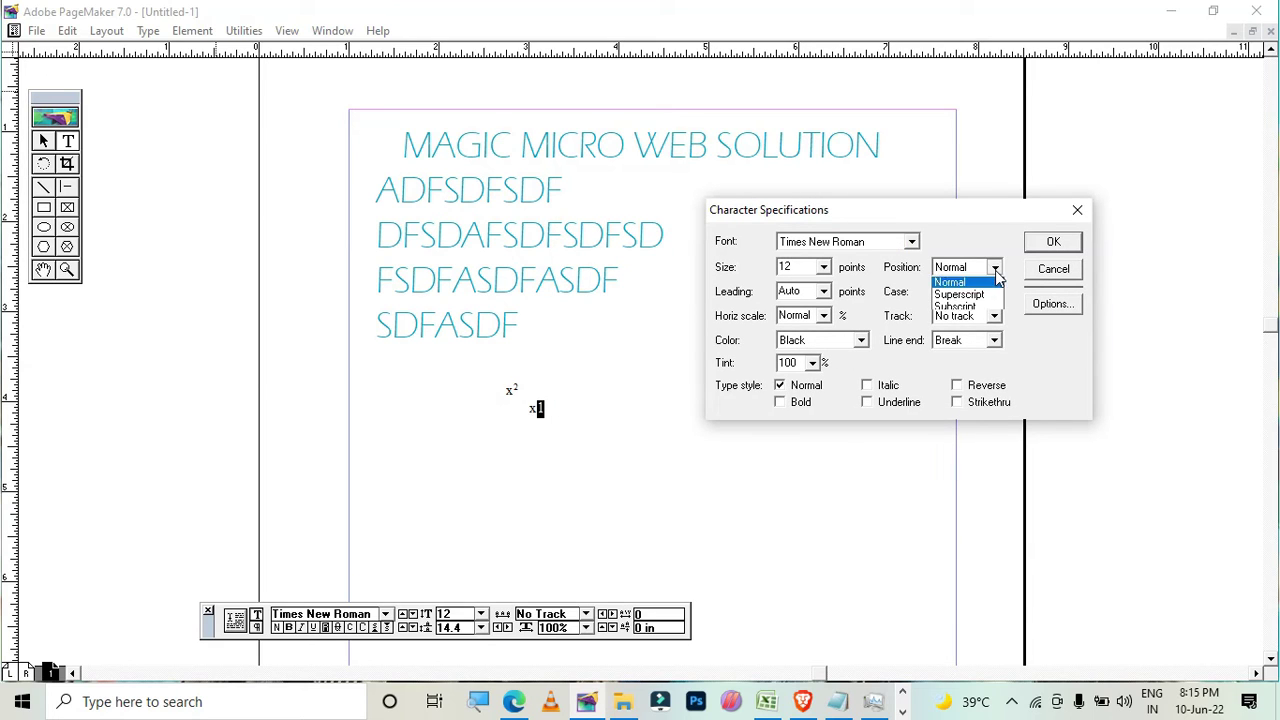
{"action": "left_click", "coordinate": [958, 305]}
{"action": "left_click", "coordinate": [1046, 241]}
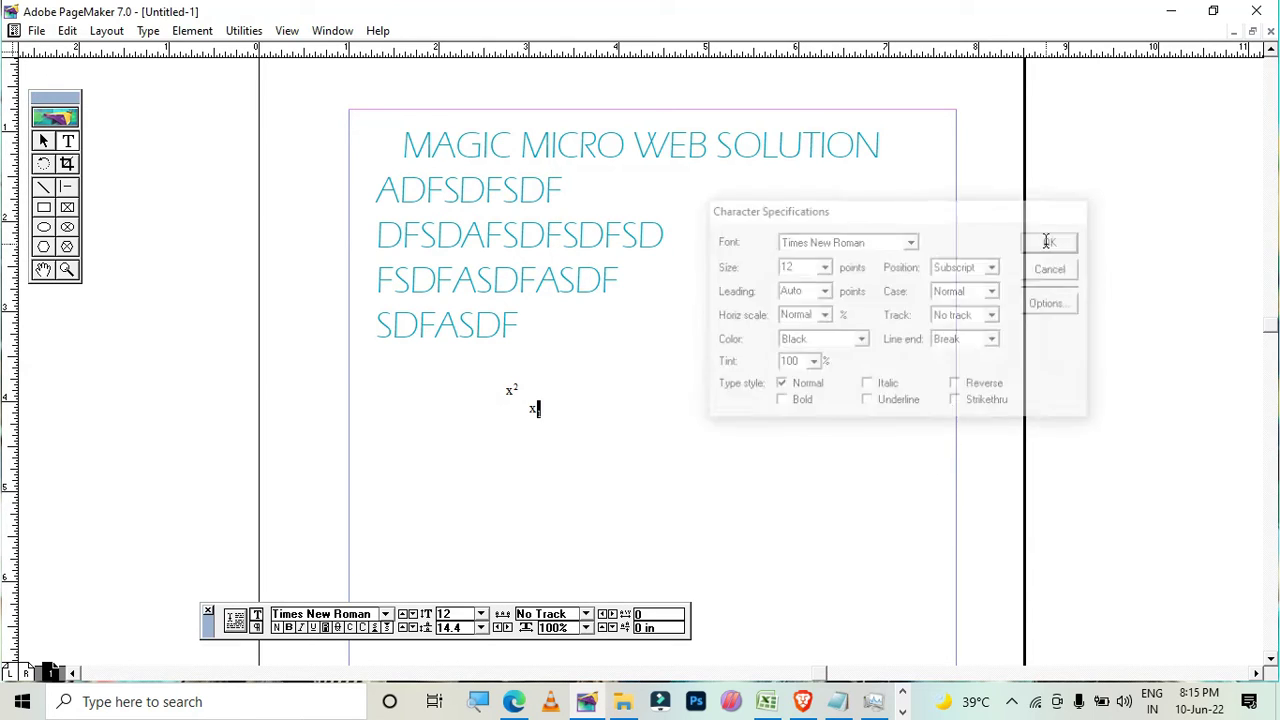
{"action": "left_click", "coordinate": [568, 400]}
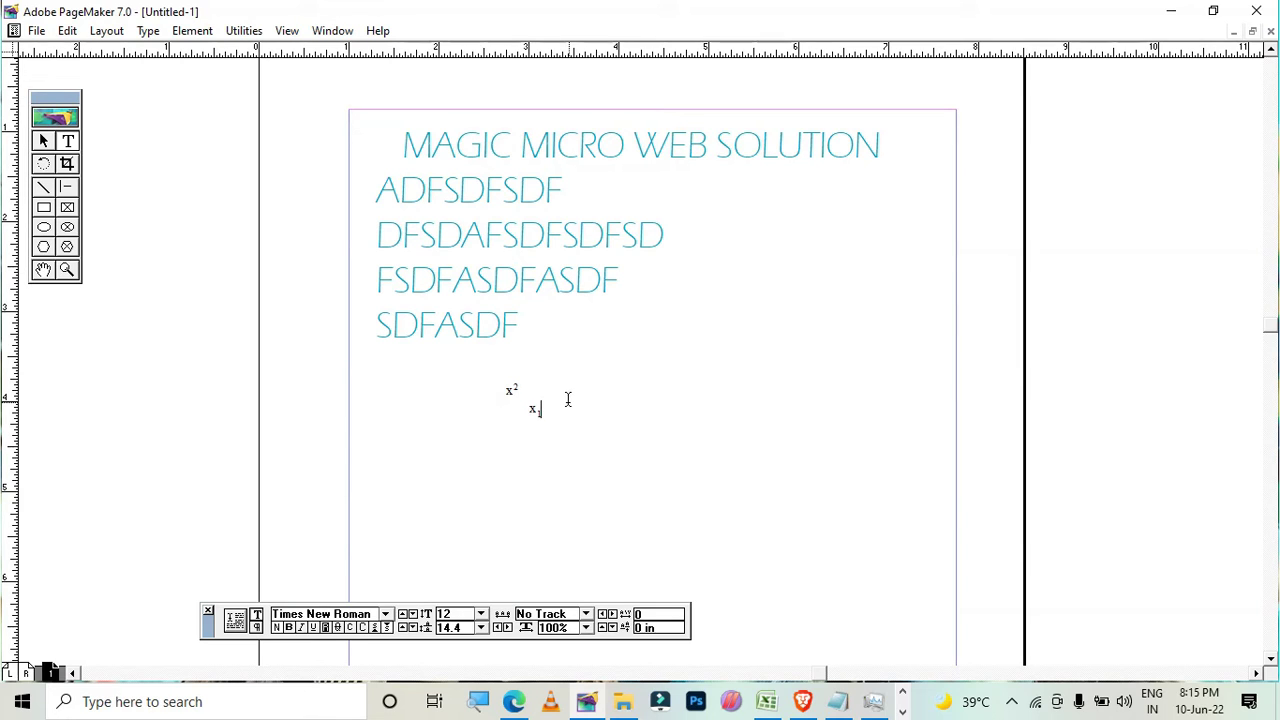
Step: Examine the indent and paragraph space settings in the paragraph specifications
{"action": "left_click_drag", "start_coordinate": [568, 400], "coordinate": [448, 372]}
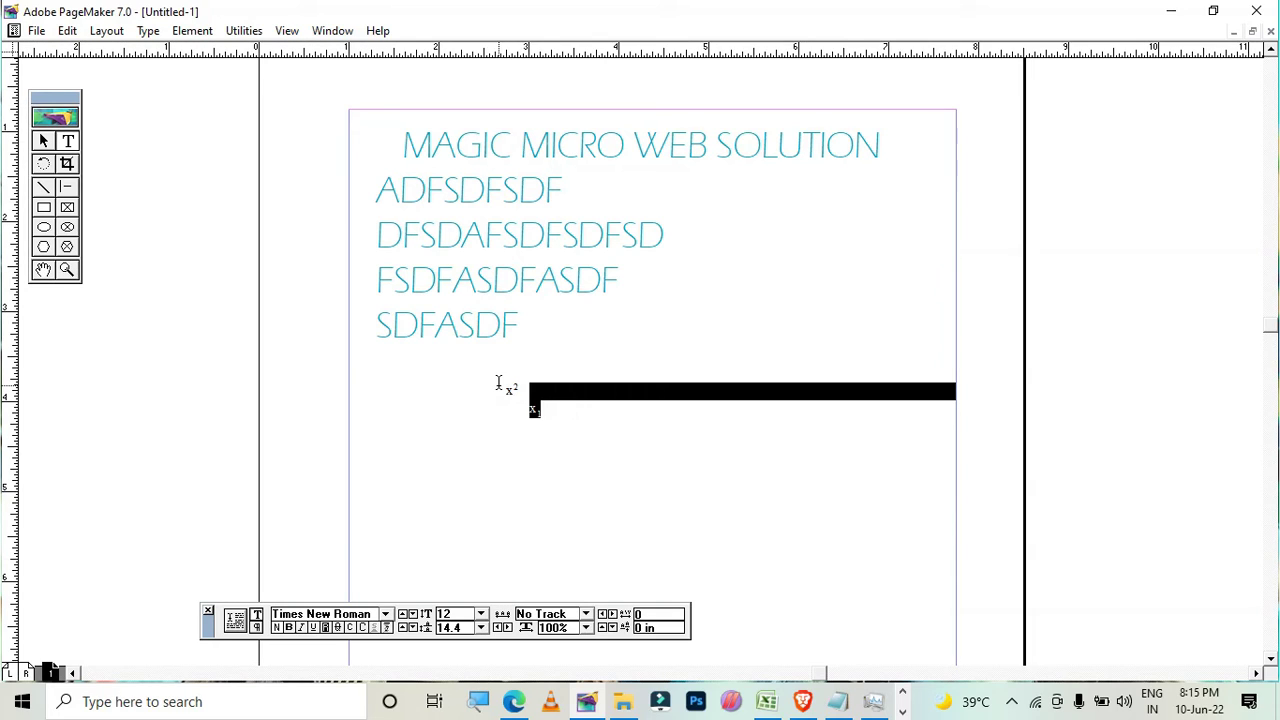
{"action": "left_click", "coordinate": [499, 384]}
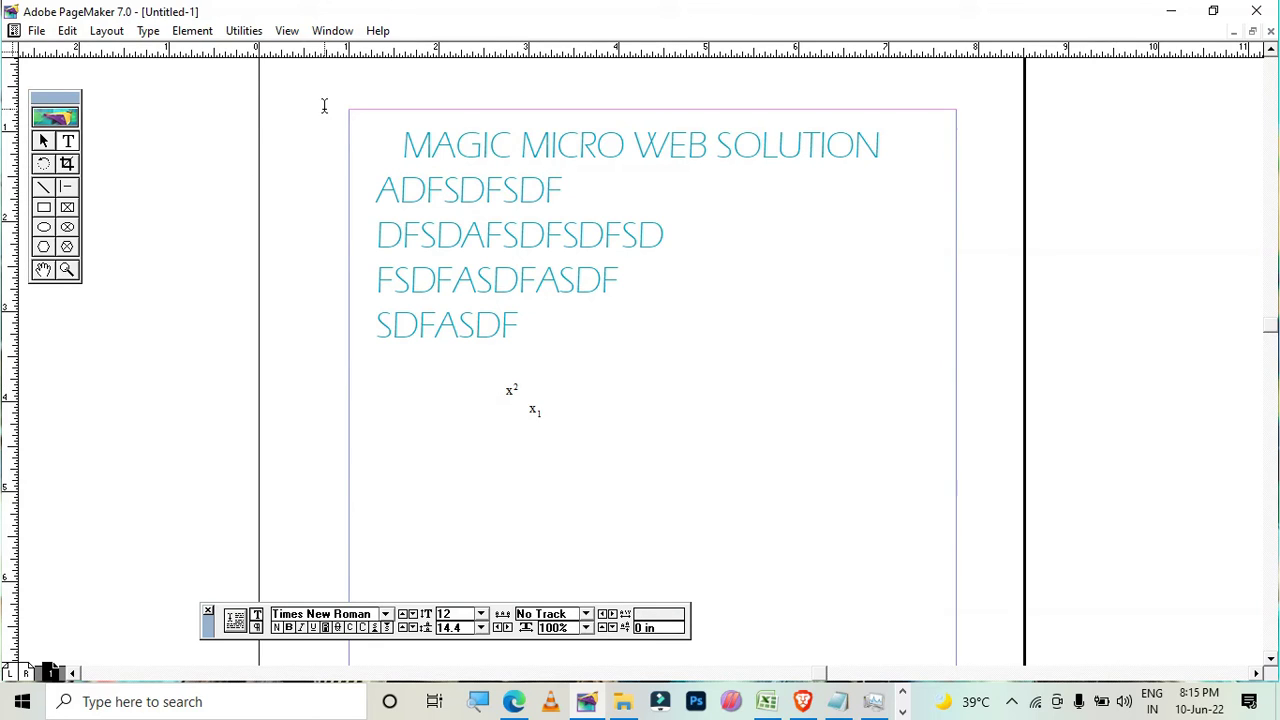
{"action": "left_click", "coordinate": [148, 30]}
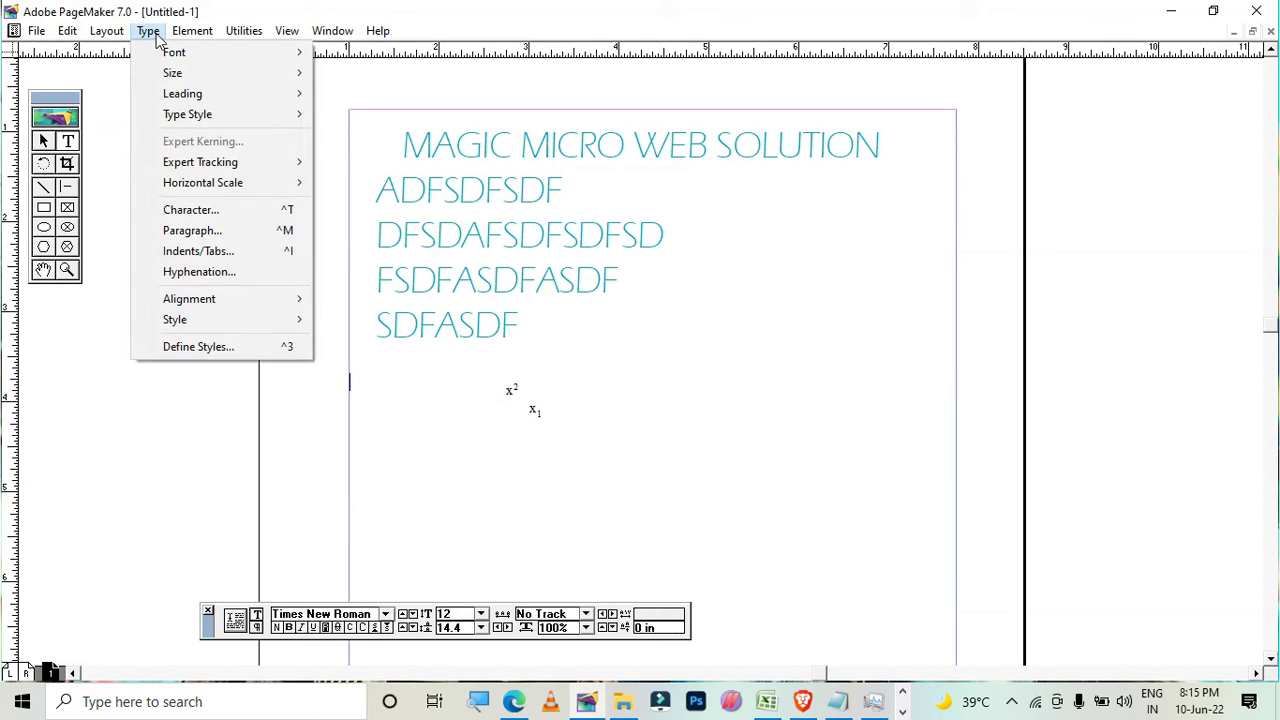
{"action": "left_click", "coordinate": [249, 239]}
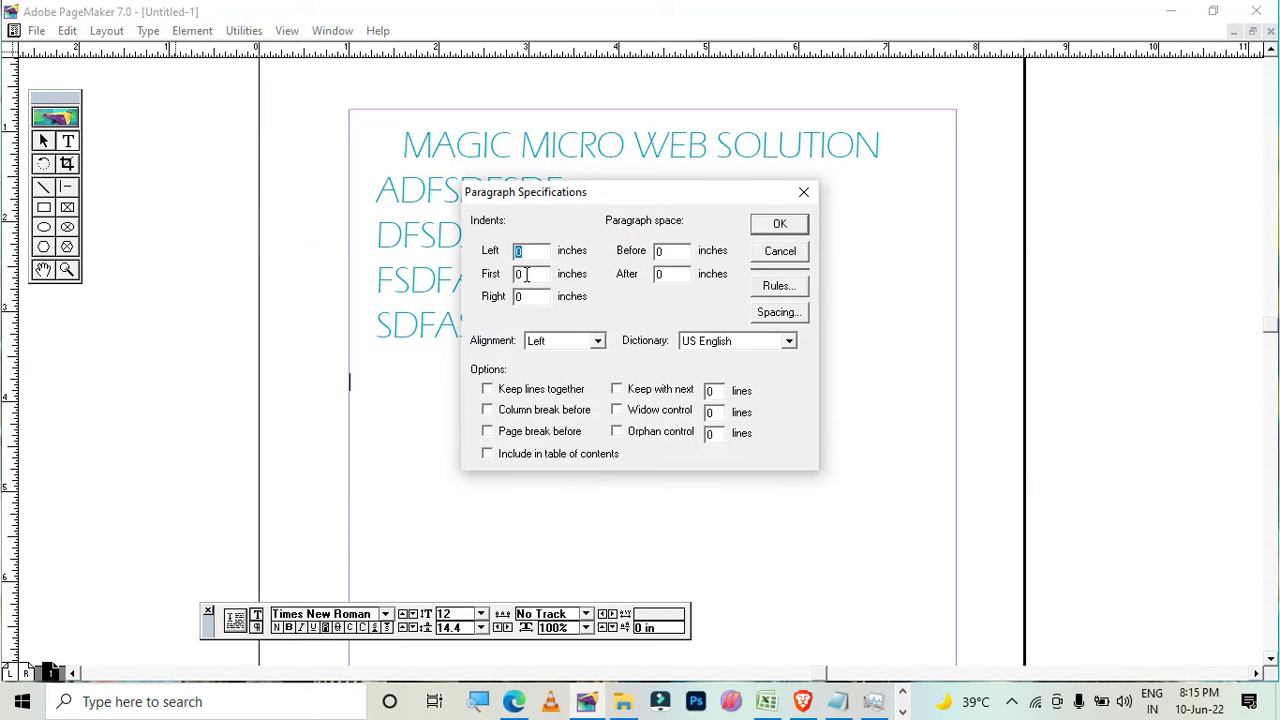
{"action": "left_click_drag", "start_coordinate": [633, 200], "coordinate": [854, 279]}
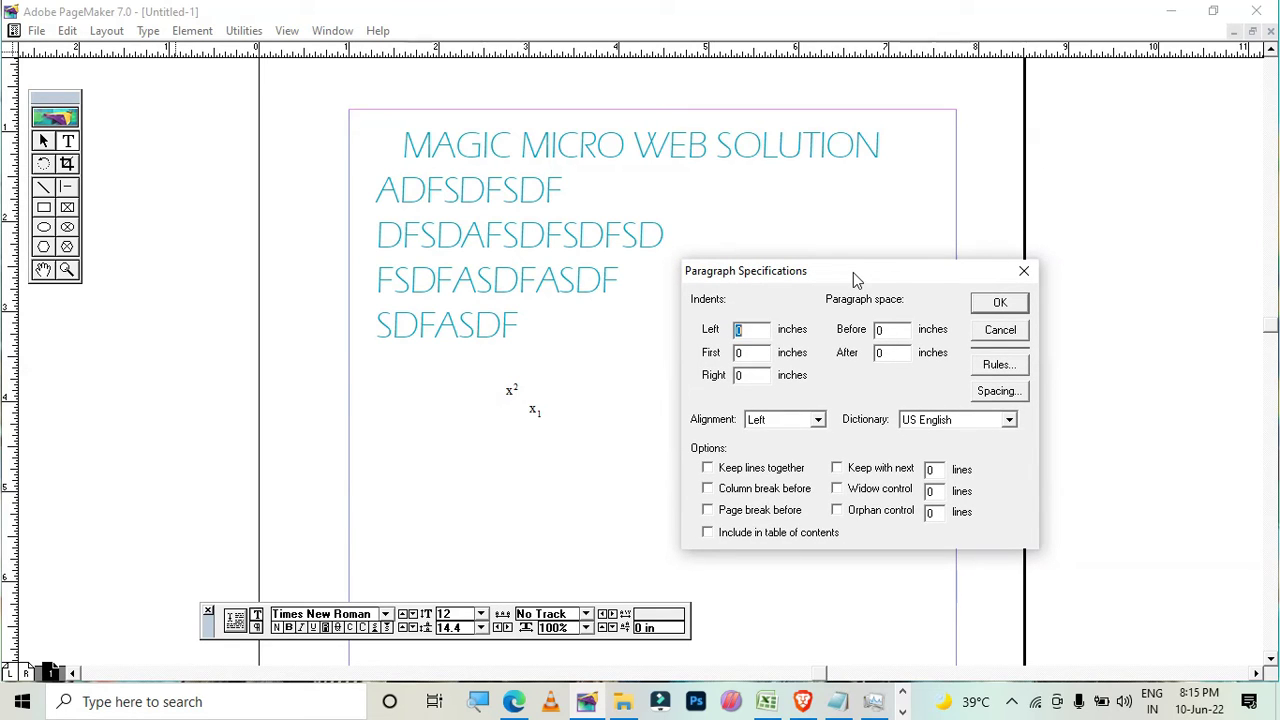
{"action": "left_click_drag", "start_coordinate": [853, 272], "coordinate": [858, 278]}
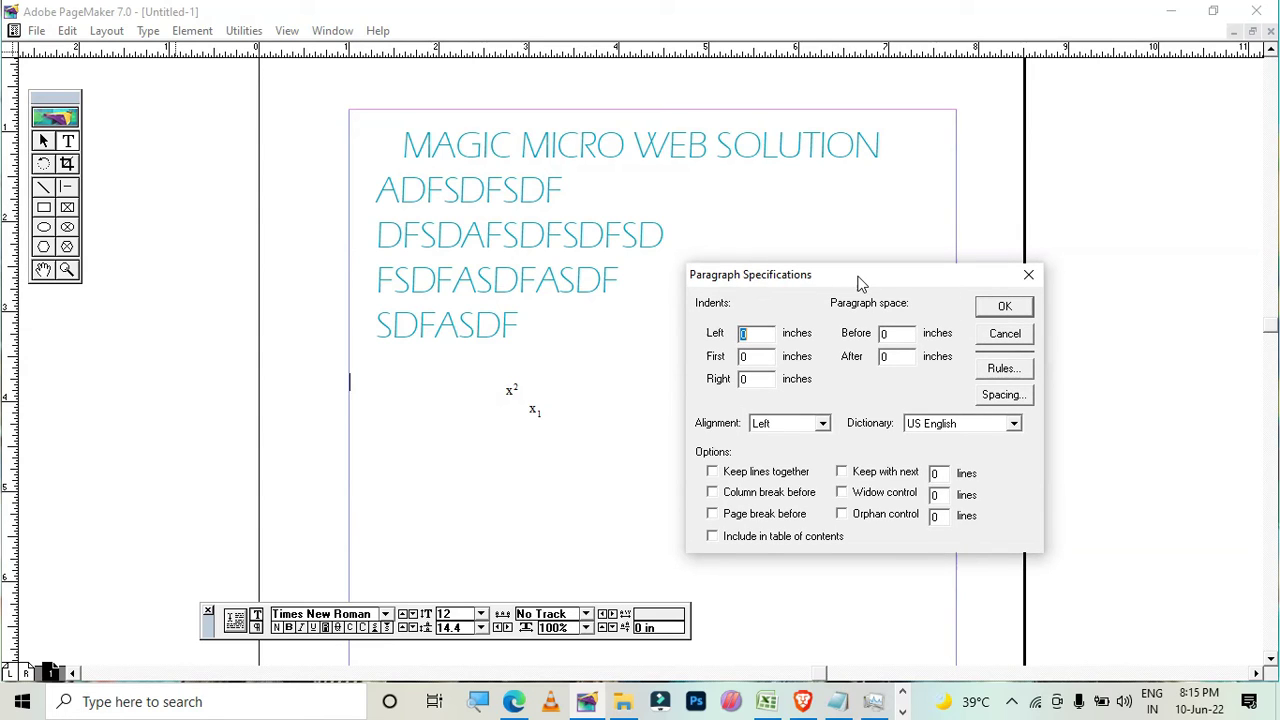
{"action": "left_click", "coordinate": [755, 361]}
{"action": "left_click", "coordinate": [882, 336]}
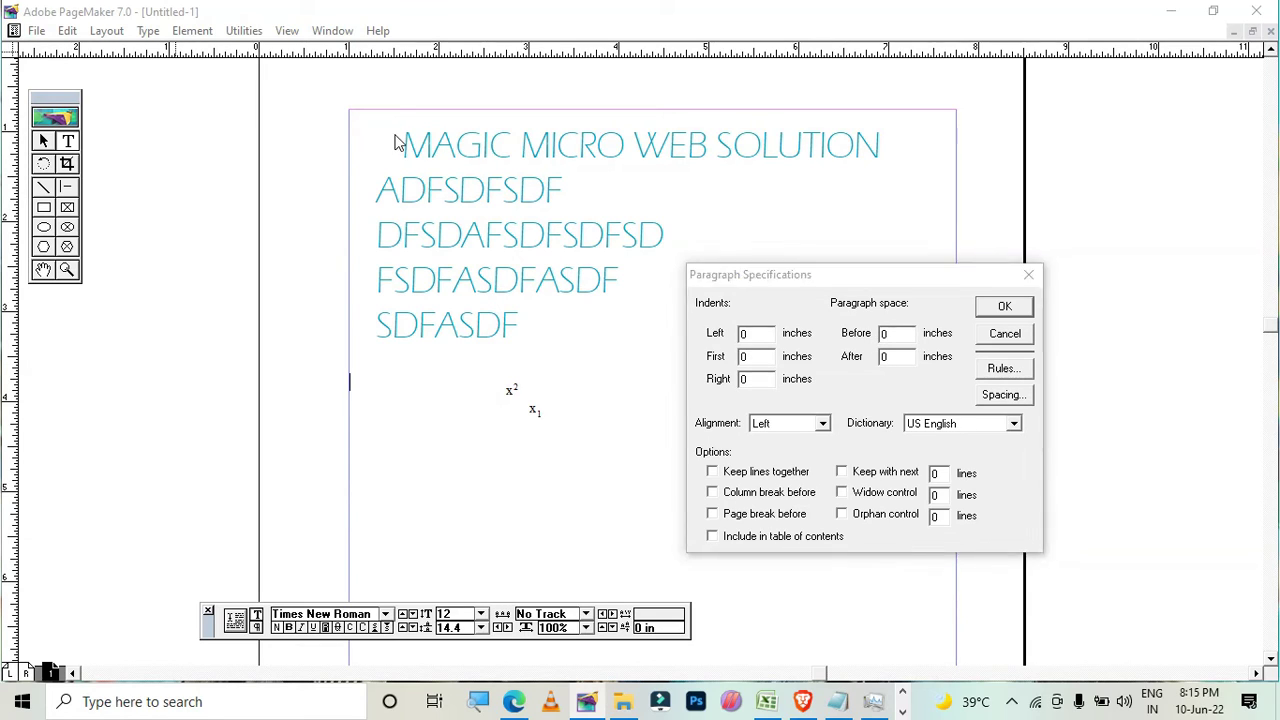
{"action": "left_click", "coordinate": [1028, 275]}
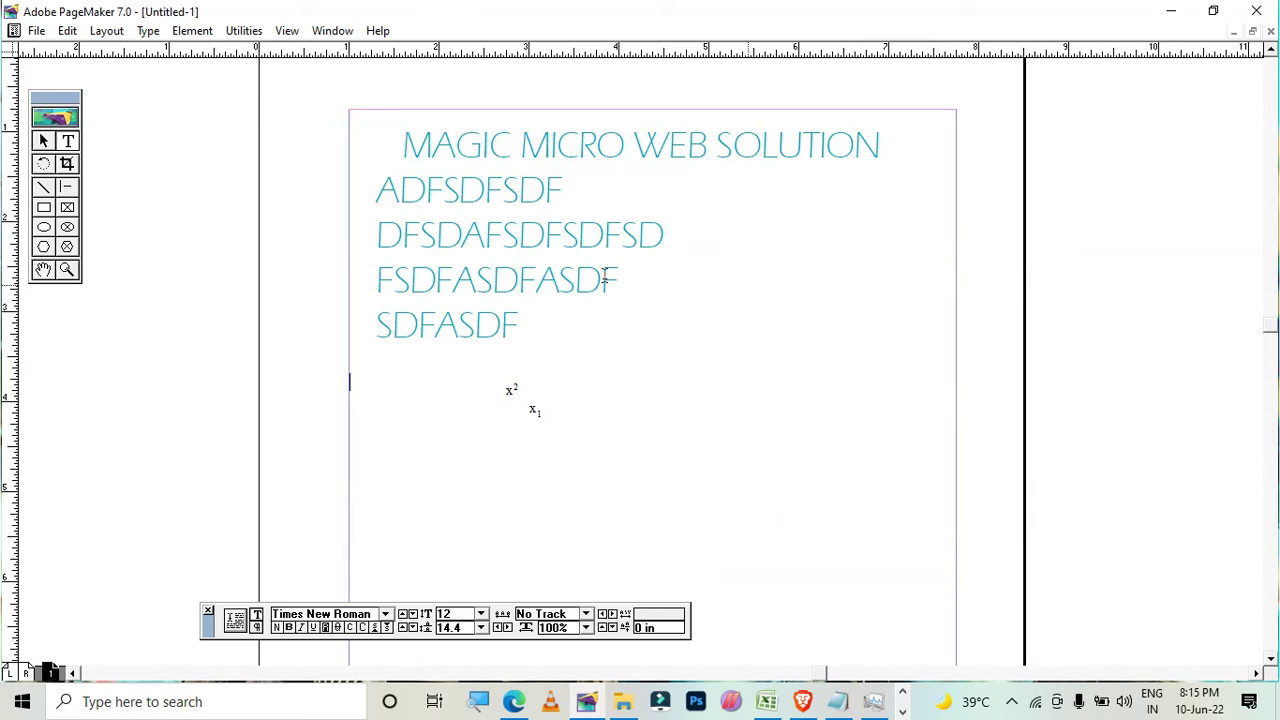
Step: Set the left indent of the "DFSDAFSDFSDFSD" line to 1 inch in the paragraph specifications
{"action": "left_click", "coordinate": [373, 234]}
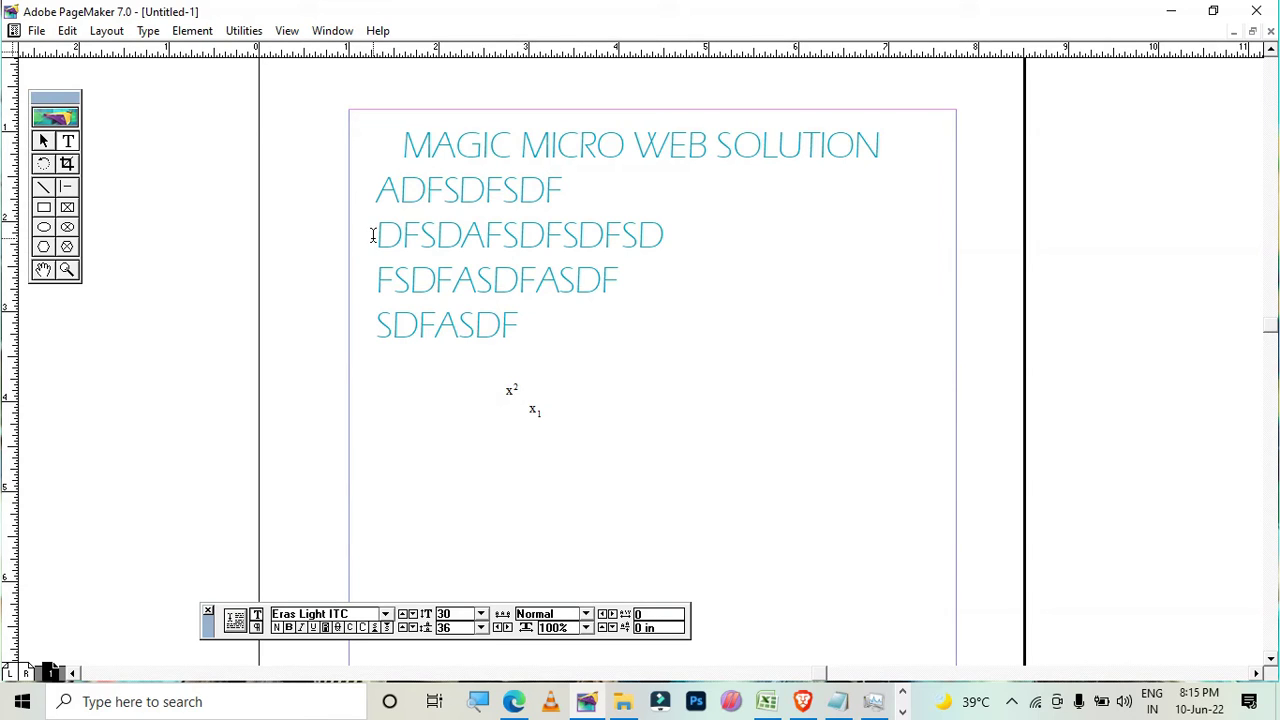
{"action": "left_click", "coordinate": [178, 34]}
{"action": "mouse_move", "coordinate": [148, 31]}
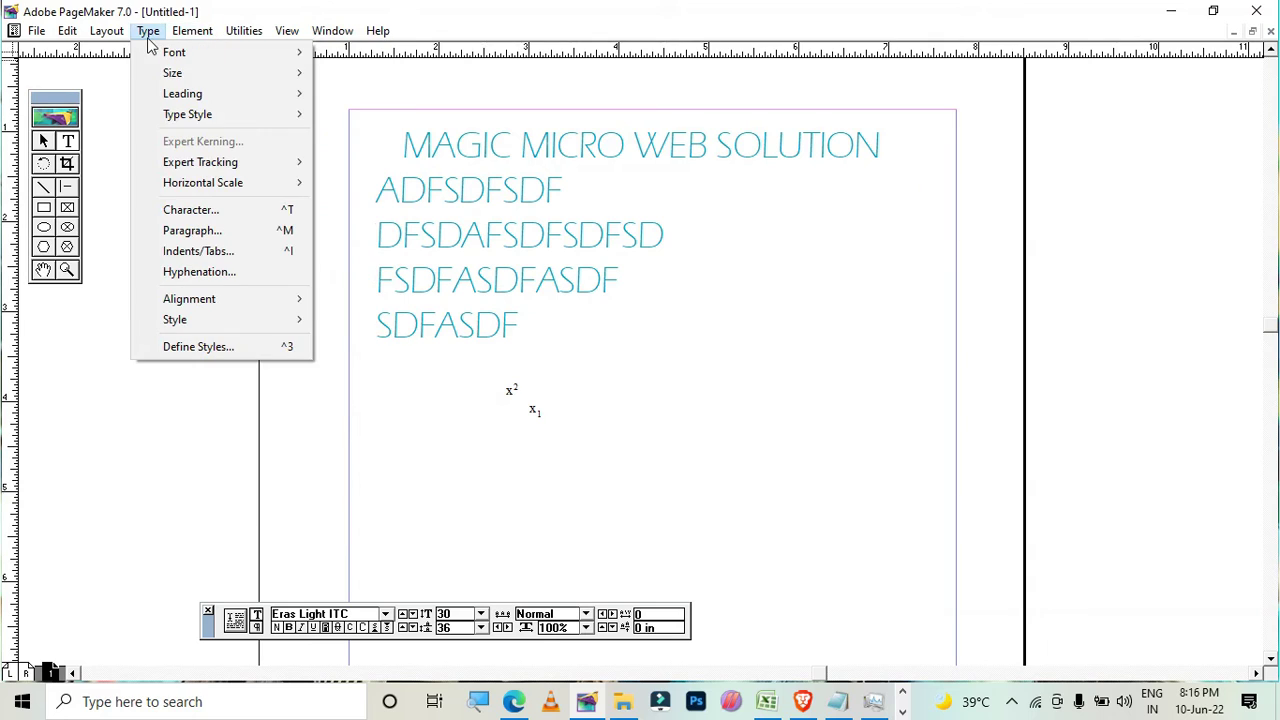
{"action": "left_click", "coordinate": [282, 237]}
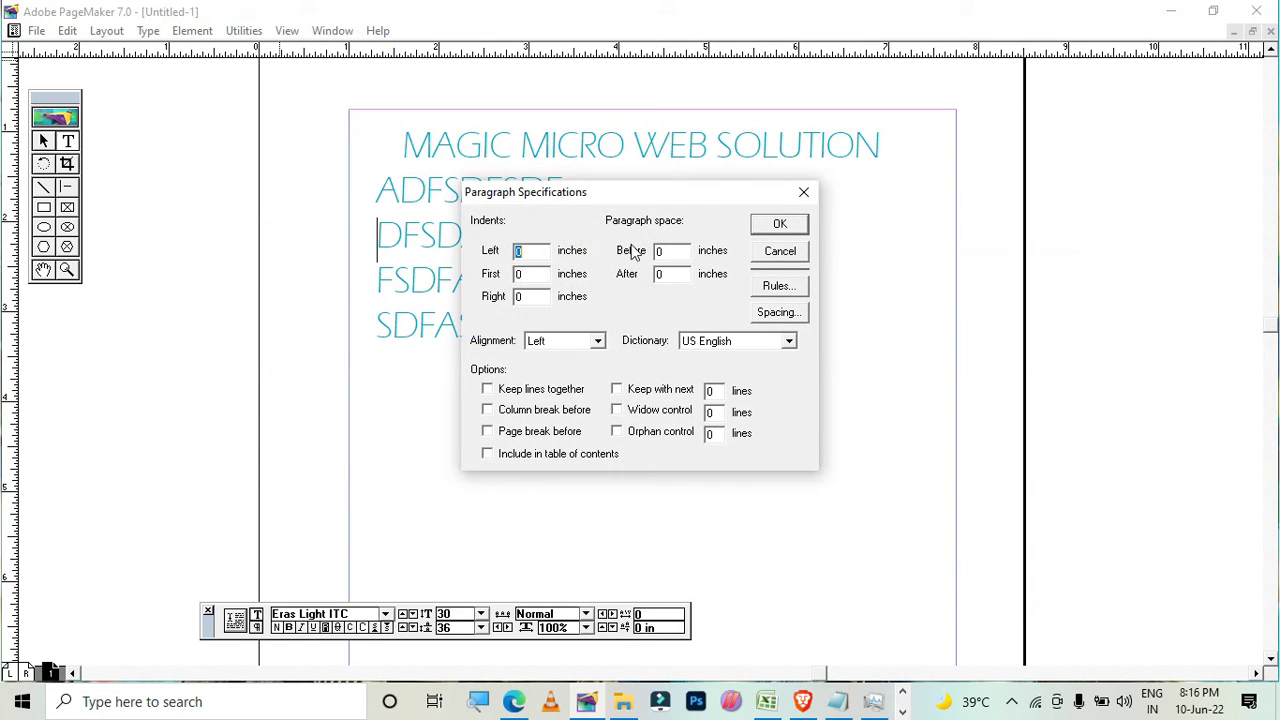
{"action": "type", "text": "1"}
{"action": "left_click", "coordinate": [780, 226]}
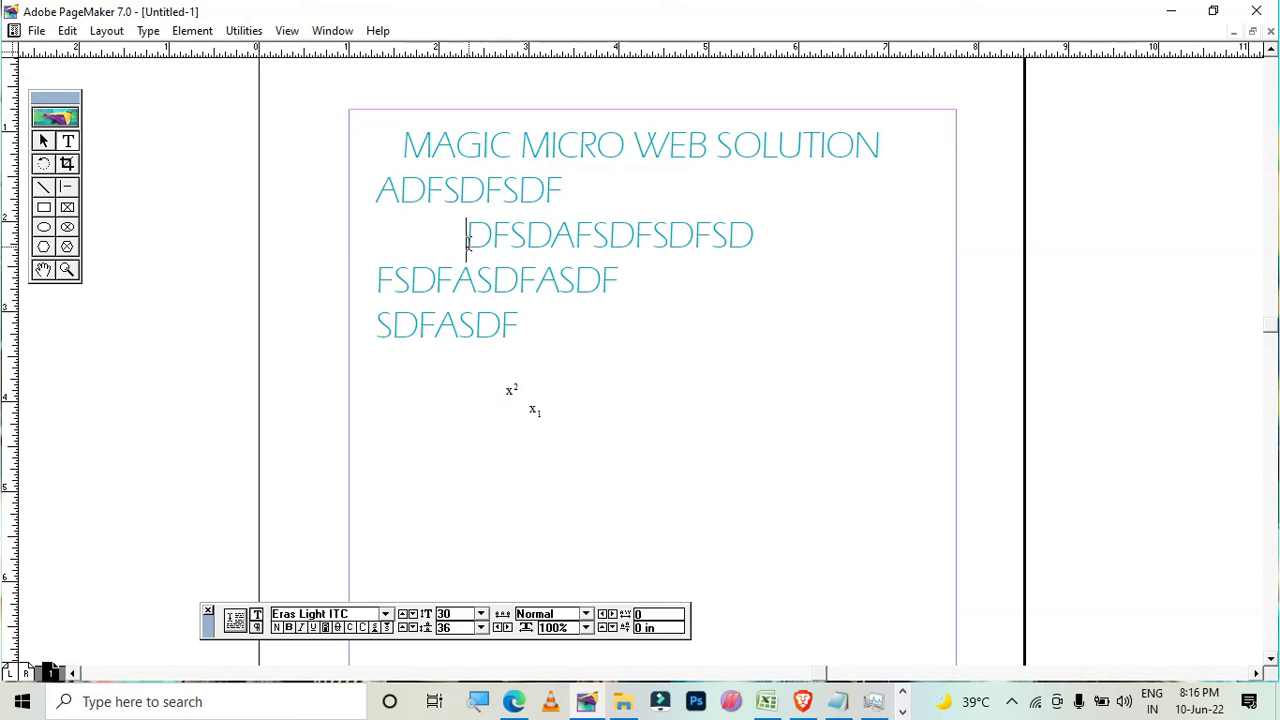
{"action": "left_click", "coordinate": [147, 30]}
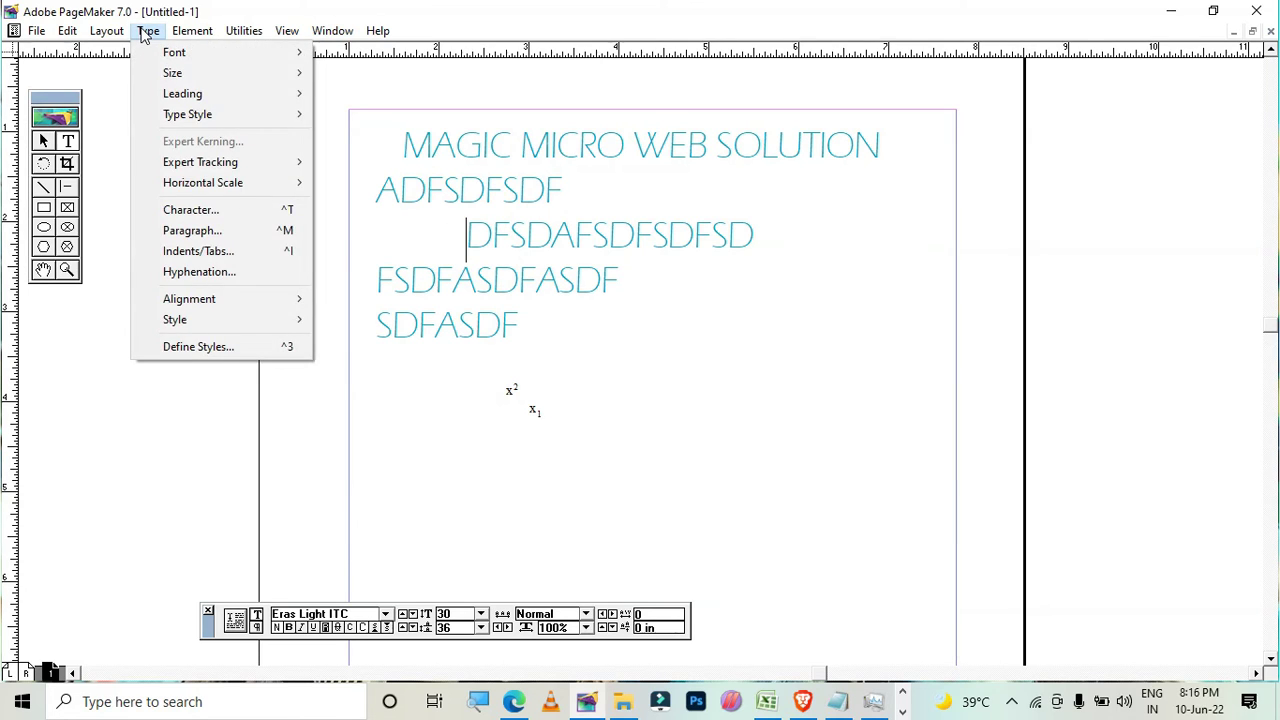
{"action": "left_click", "coordinate": [147, 30]}
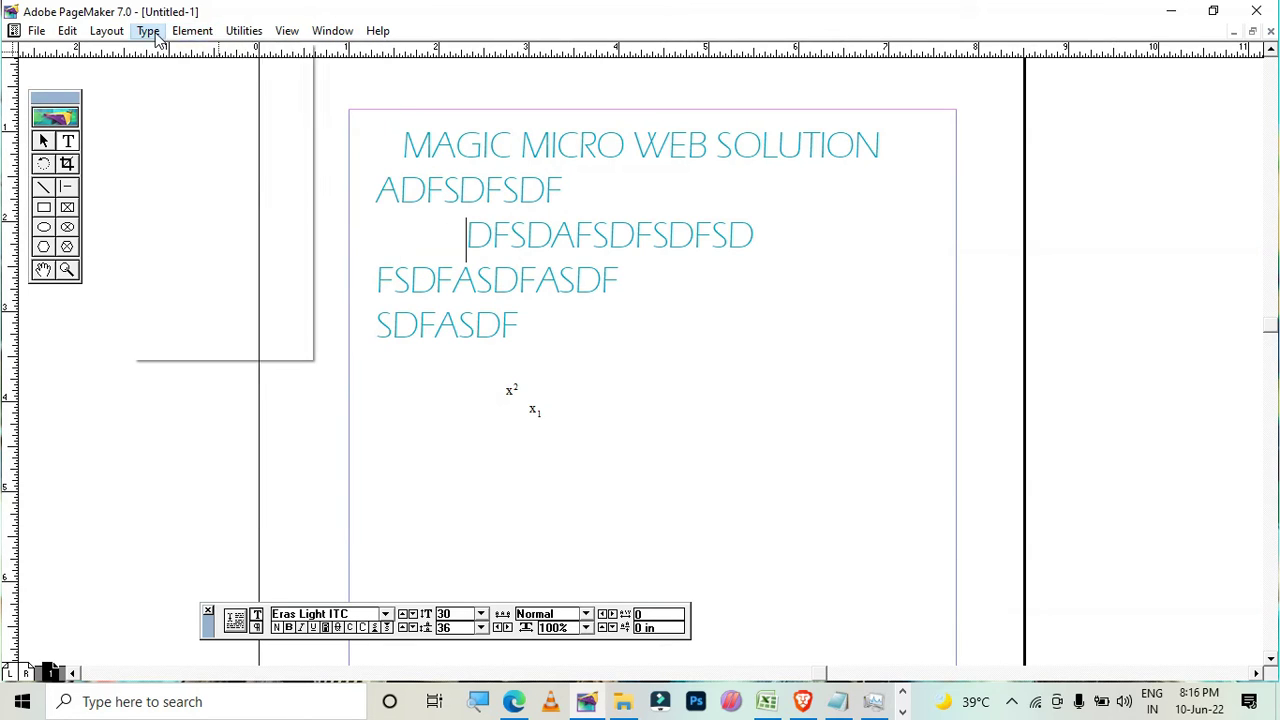
{"action": "left_click", "coordinate": [147, 30]}
{"action": "left_click", "coordinate": [200, 230]}
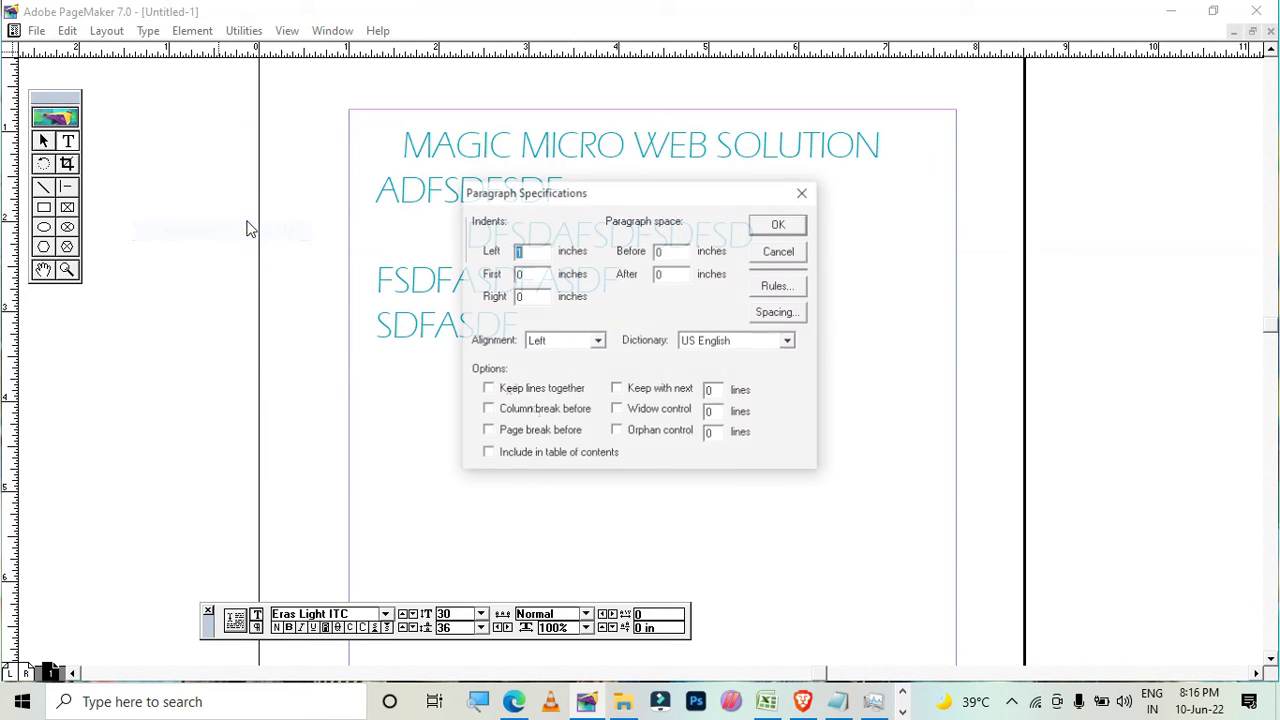
{"action": "type", "text": "1"}
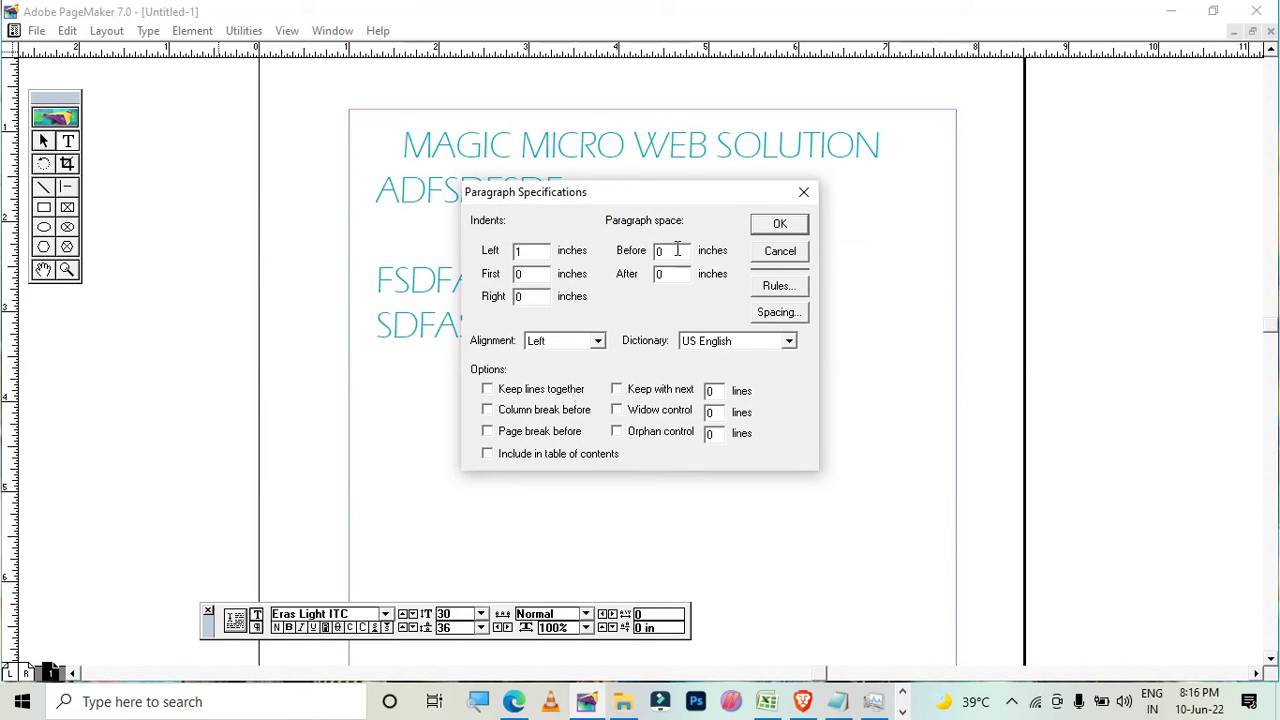
{"action": "double_click", "coordinate": [677, 250]}
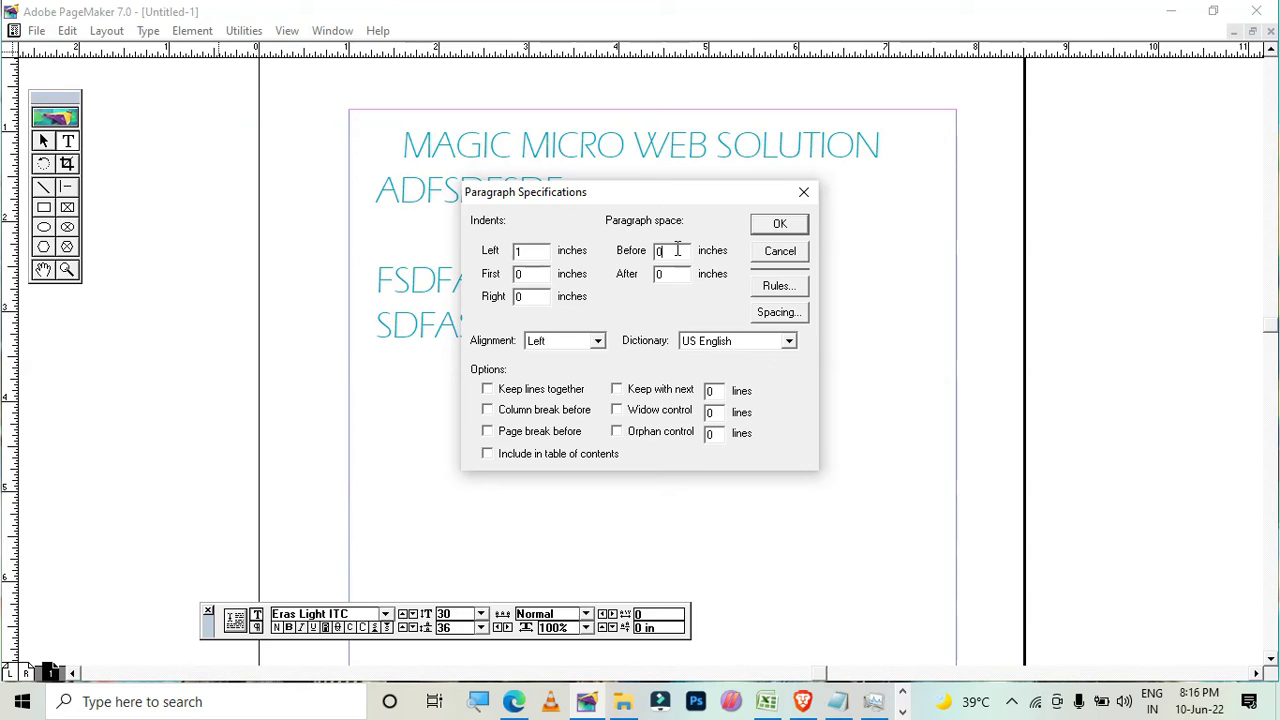
{"action": "left_click", "coordinate": [804, 192]}
Step: Set the space before each paragraph of the whole cyan text block to 1 inch in the paragraph specifications
{"action": "left_click_drag", "start_coordinate": [515, 326], "coordinate": [371, 158]}
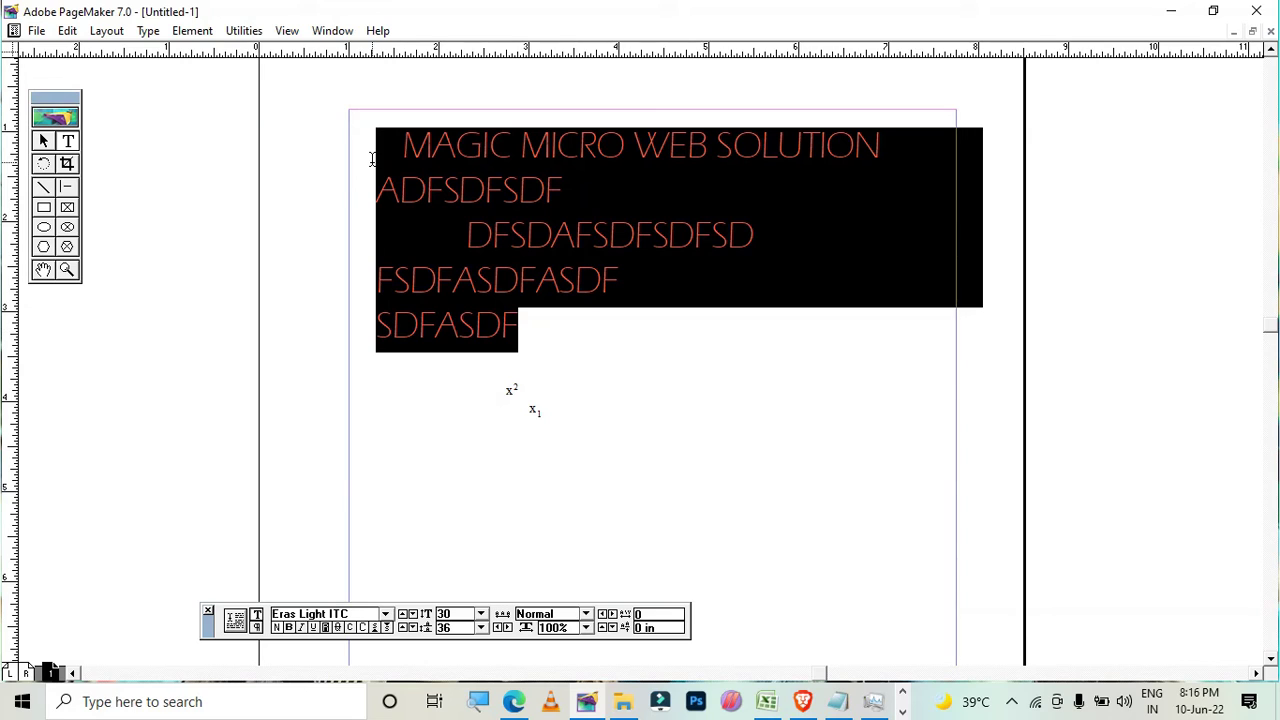
{"action": "left_click", "coordinate": [149, 32]}
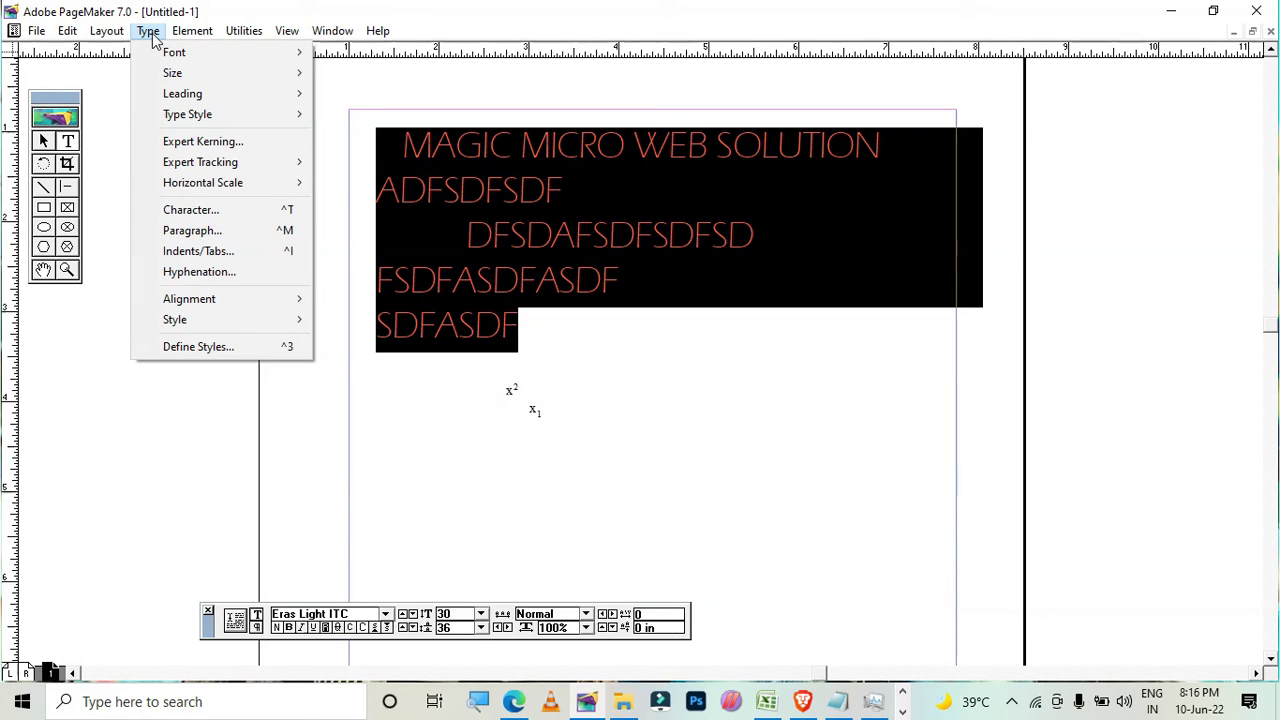
{"action": "left_click", "coordinate": [230, 214]}
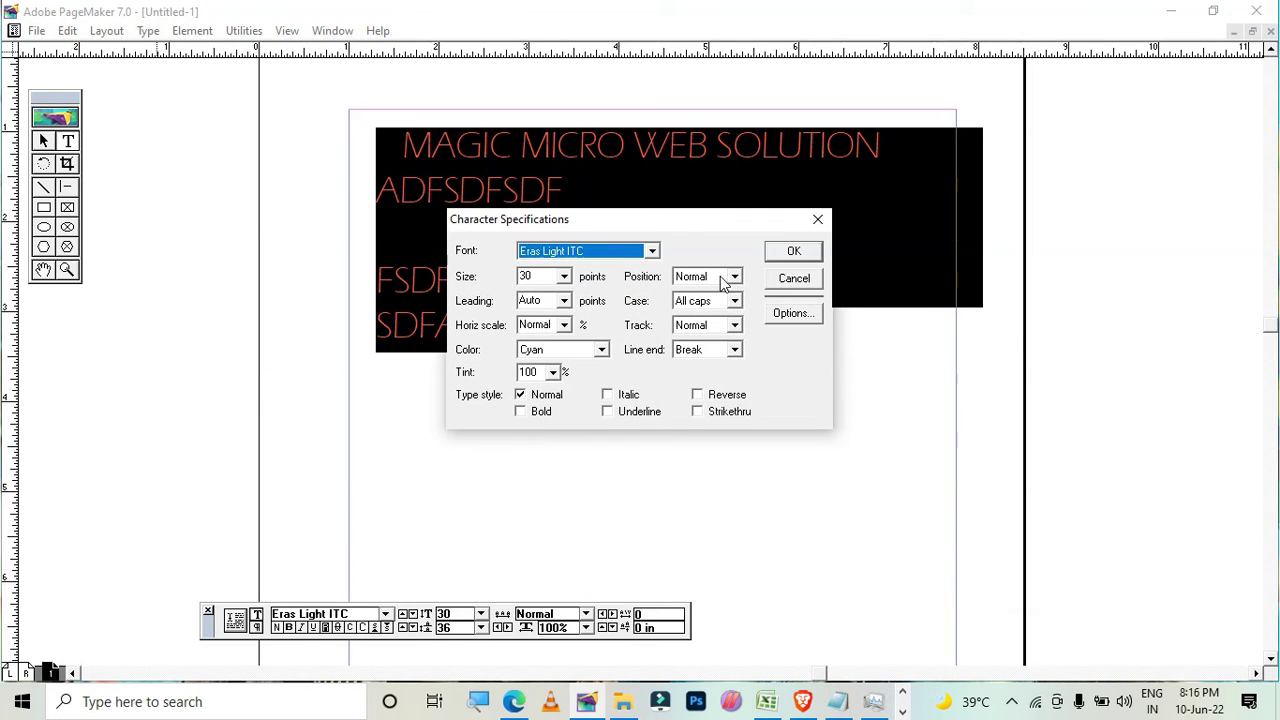
{"action": "left_click", "coordinate": [817, 219]}
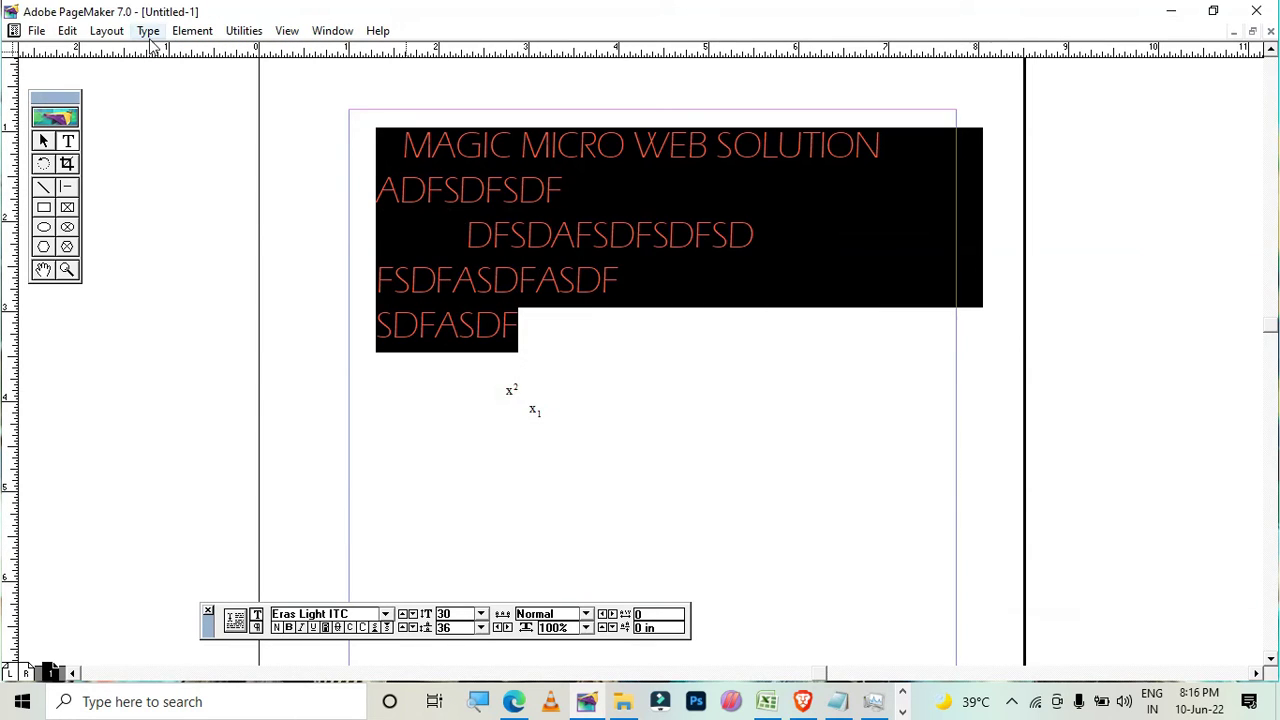
{"action": "left_click", "coordinate": [148, 31]}
{"action": "left_click", "coordinate": [237, 235]}
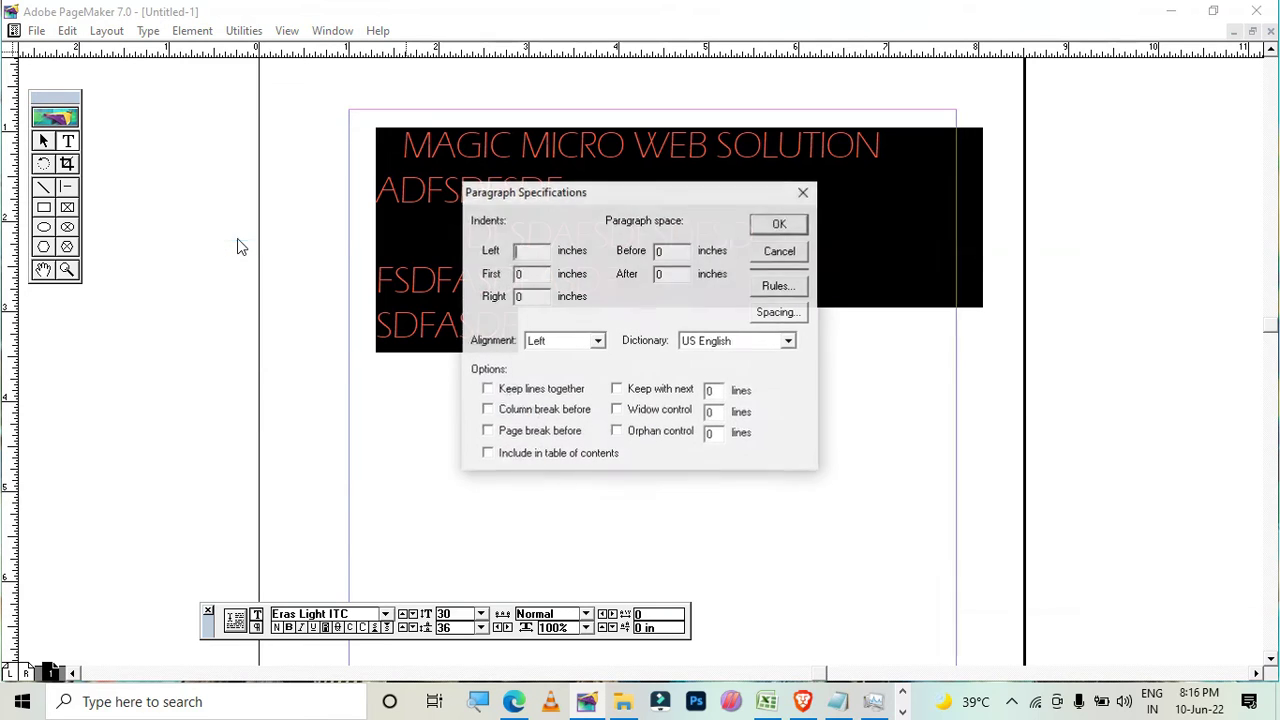
{"action": "left_click", "coordinate": [684, 251]}
{"action": "key", "text": "BackSpace"}
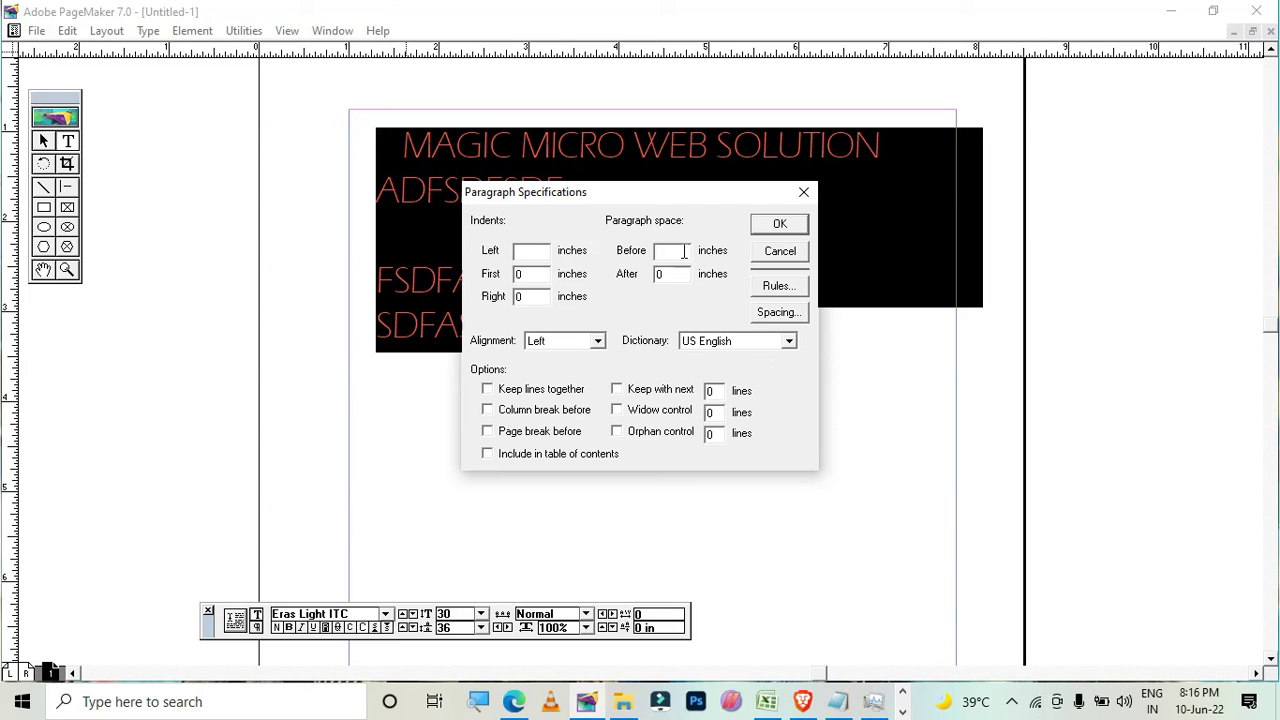
{"action": "type", "text": "1"}
{"action": "left_click", "coordinate": [795, 224]}
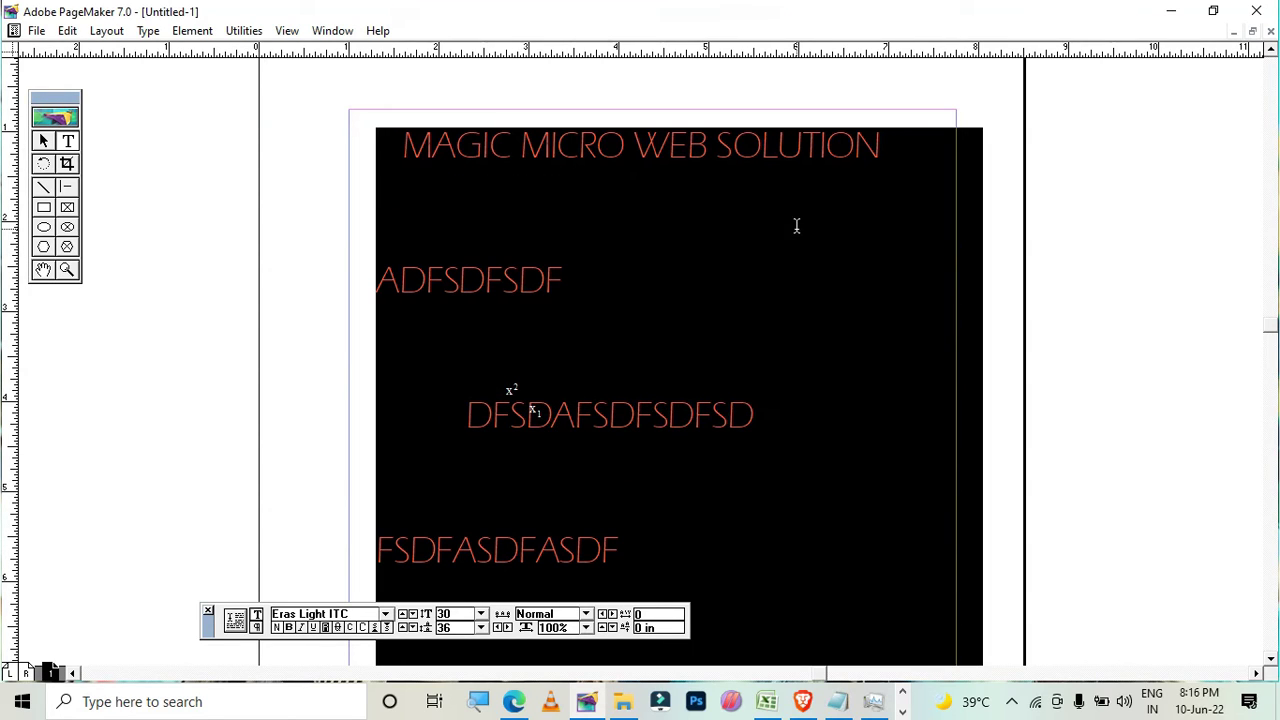
{"action": "left_click", "coordinate": [557, 258]}
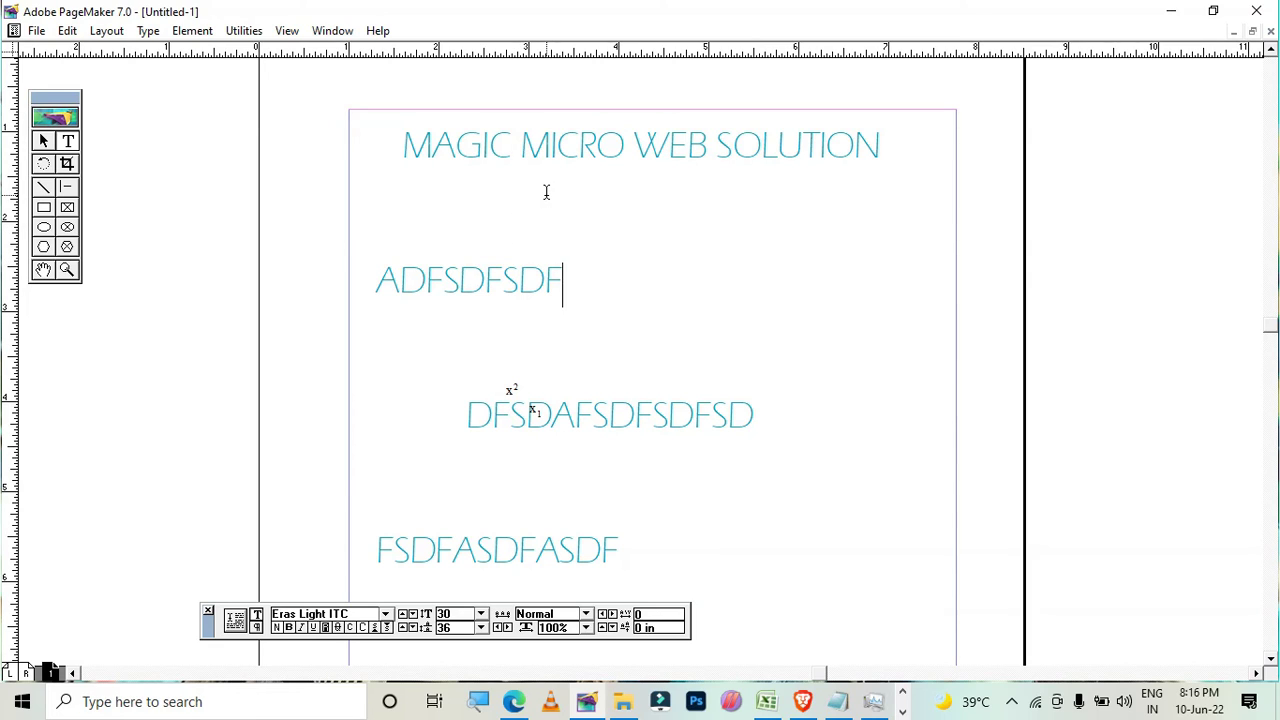
Step: Set the space before each paragraph of the upper cyan text lines to 0 inches in the paragraph specifications
{"action": "double_click", "coordinate": [562, 225]}
{"action": "left_click", "coordinate": [394, 183]}
{"action": "left_click", "coordinate": [404, 168]}
{"action": "left_click_drag", "start_coordinate": [410, 134], "coordinate": [649, 557]}
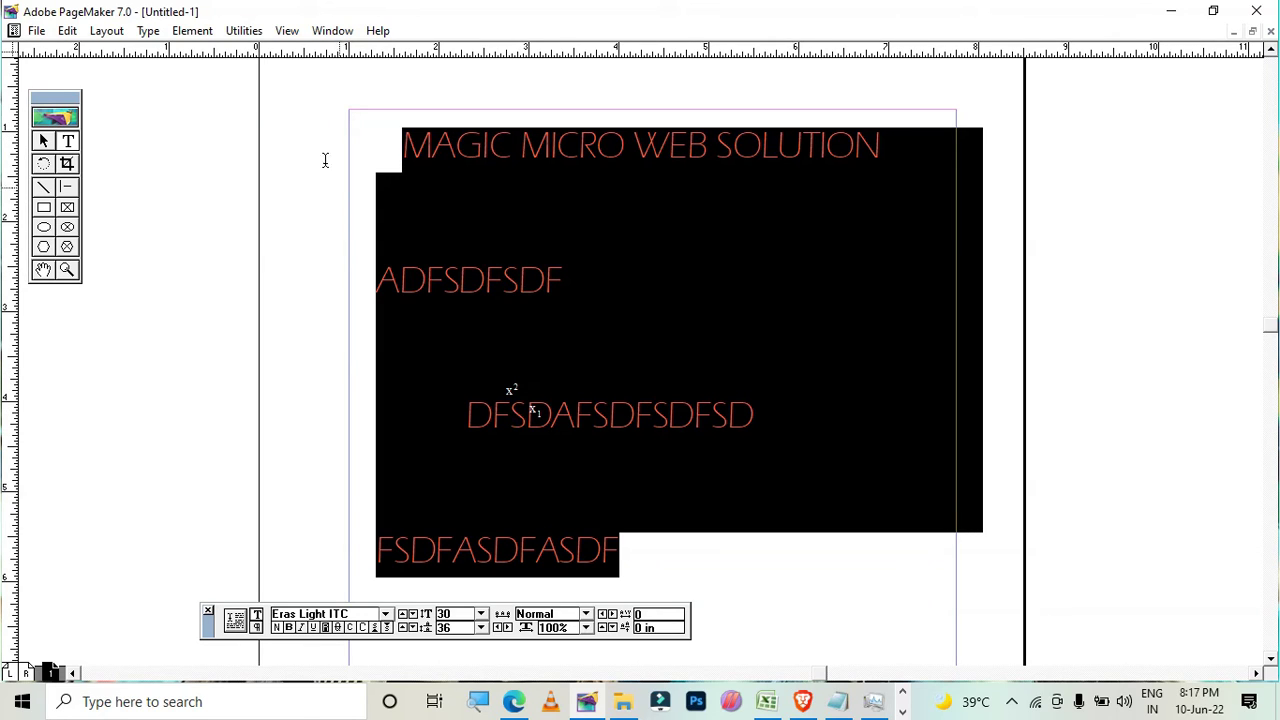
{"action": "left_click", "coordinate": [67, 30]}
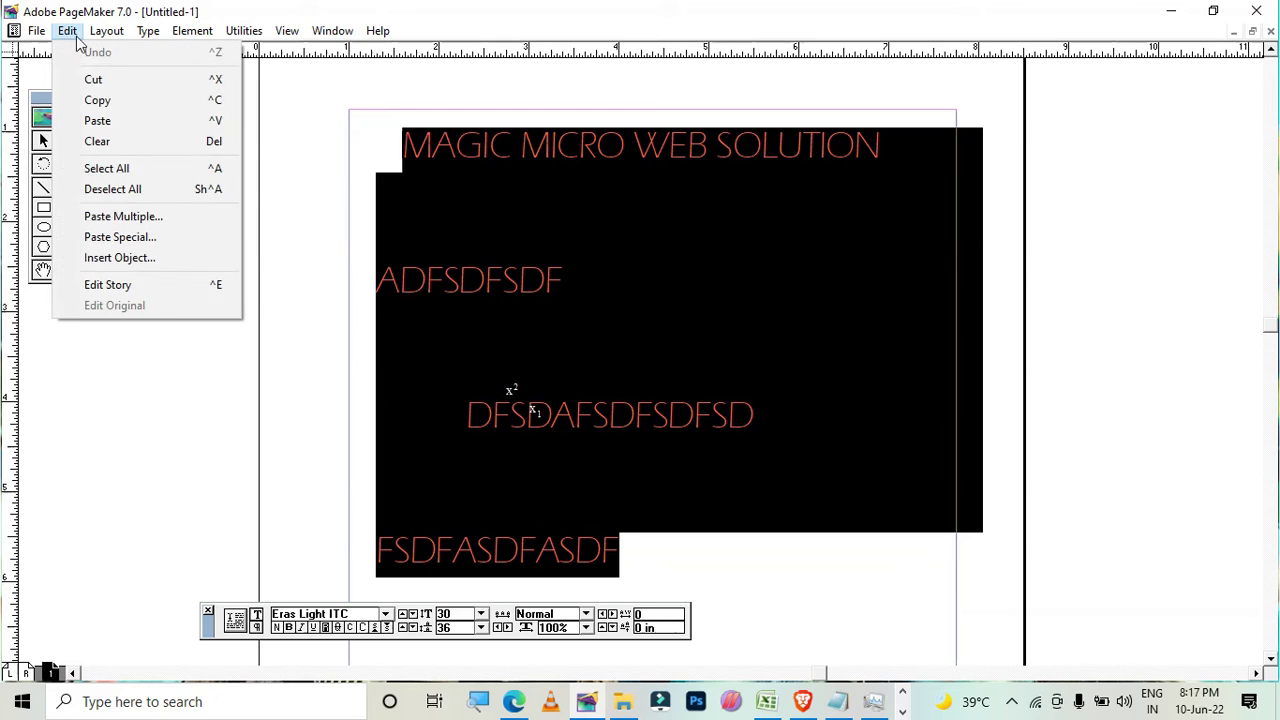
{"action": "mouse_move", "coordinate": [106, 30]}
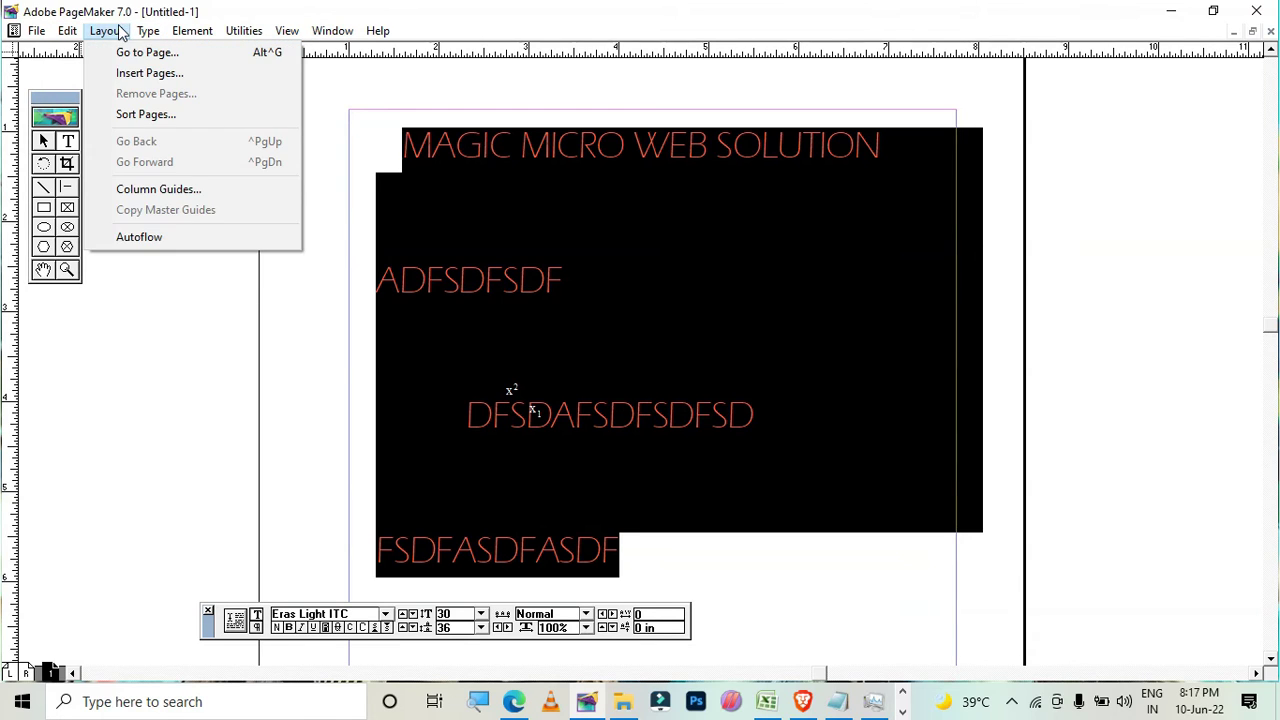
{"action": "left_click", "coordinate": [215, 231]}
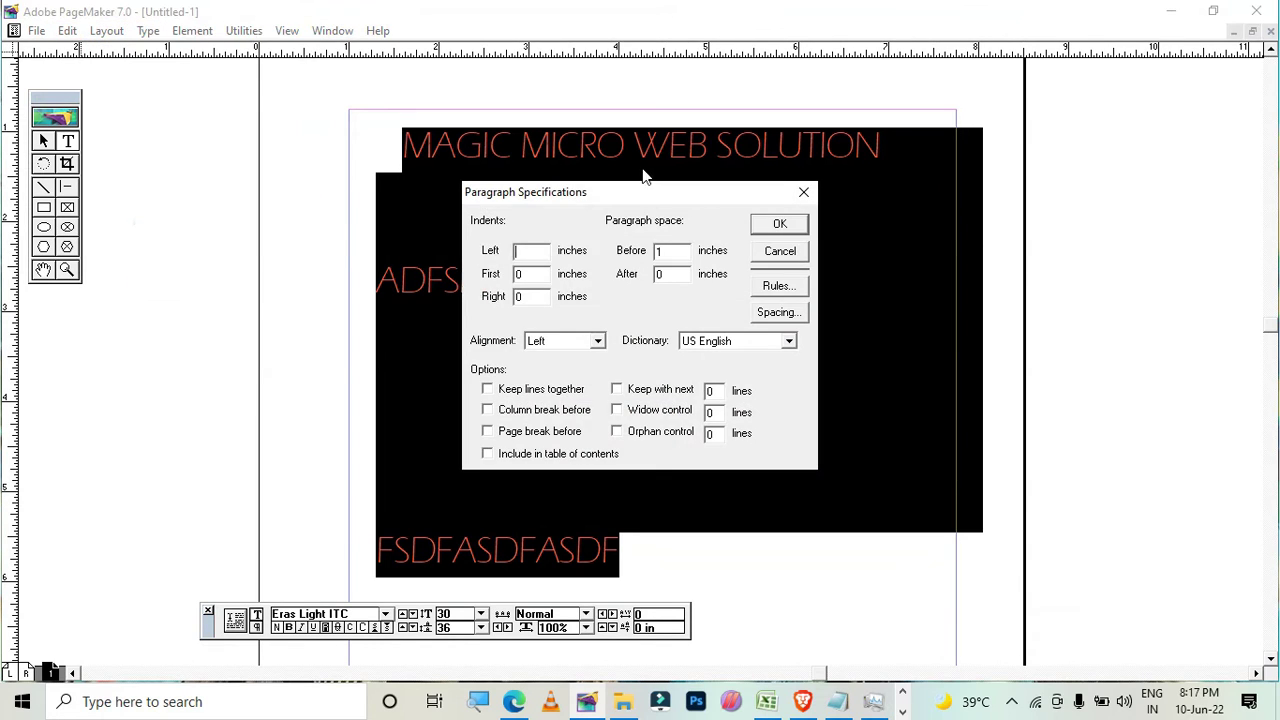
{"action": "left_click", "coordinate": [655, 251]}
{"action": "left_click", "coordinate": [779, 222]}
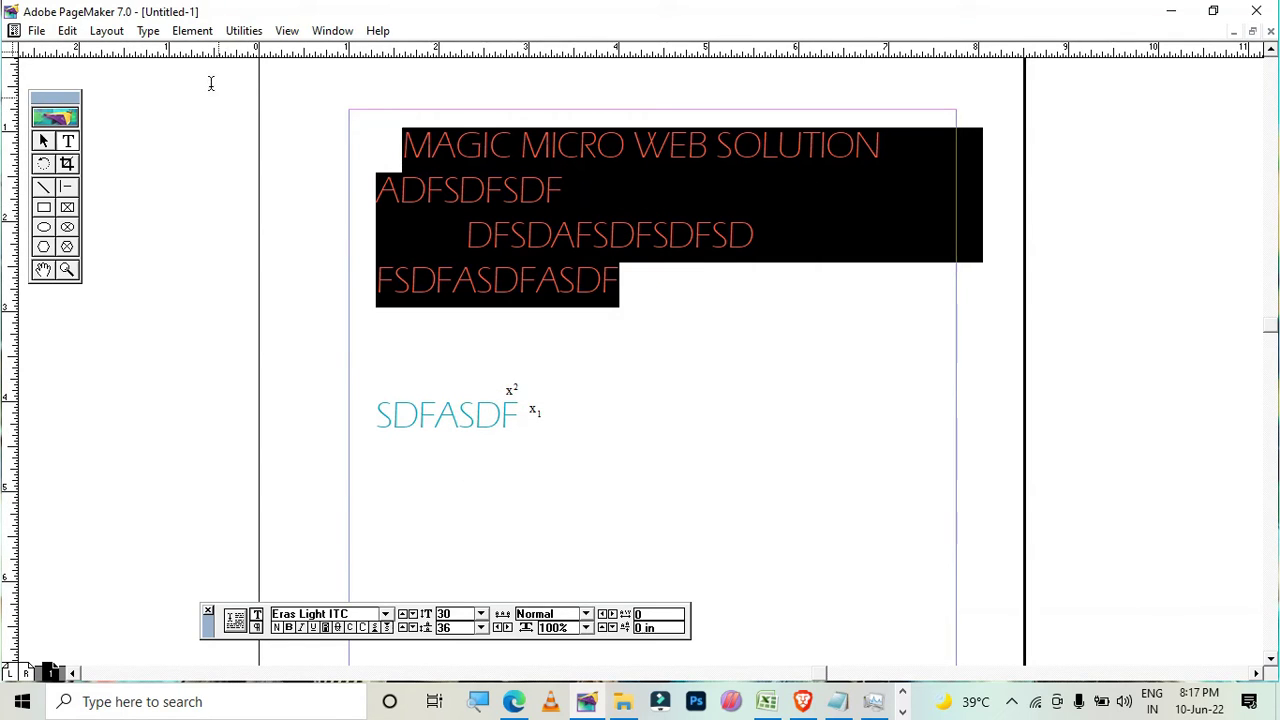
Step: Set the alignment of the selected text lines to Right in the paragraph specifications
{"action": "left_click", "coordinate": [148, 31]}
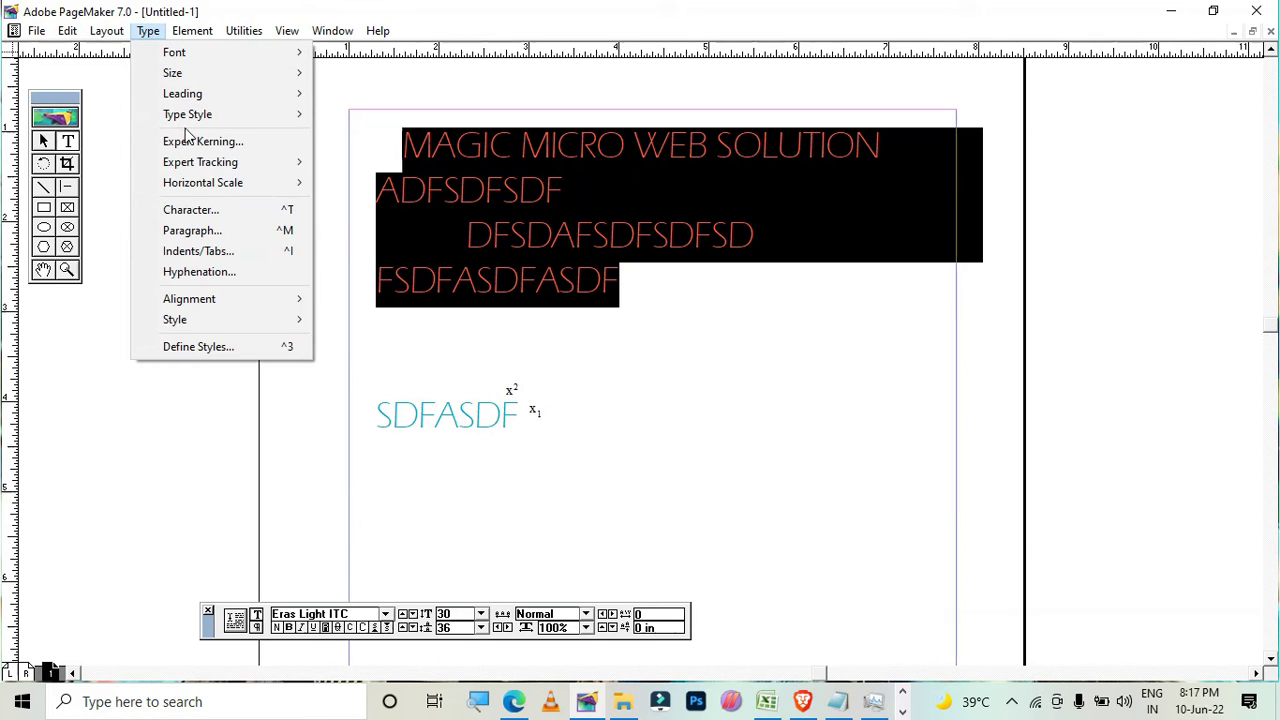
{"action": "left_click", "coordinate": [255, 233]}
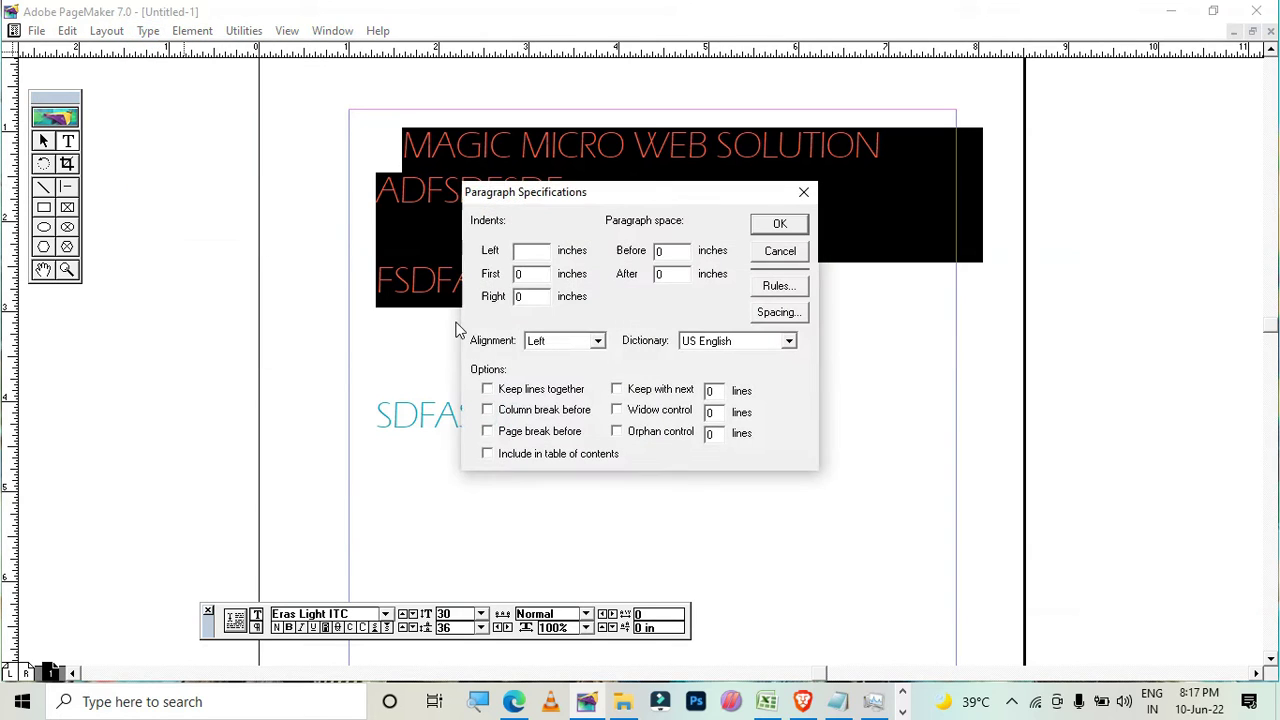
{"action": "left_click", "coordinate": [565, 341]}
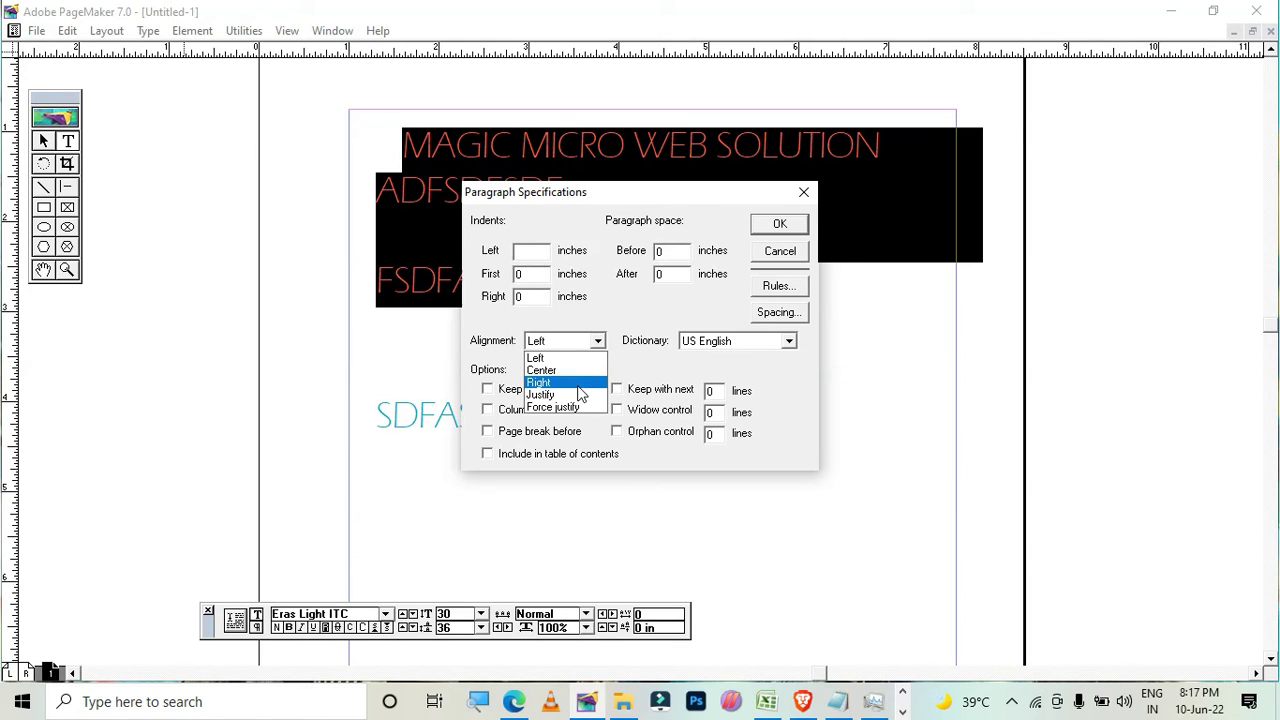
{"action": "left_click", "coordinate": [578, 386]}
{"action": "left_click", "coordinate": [778, 224]}
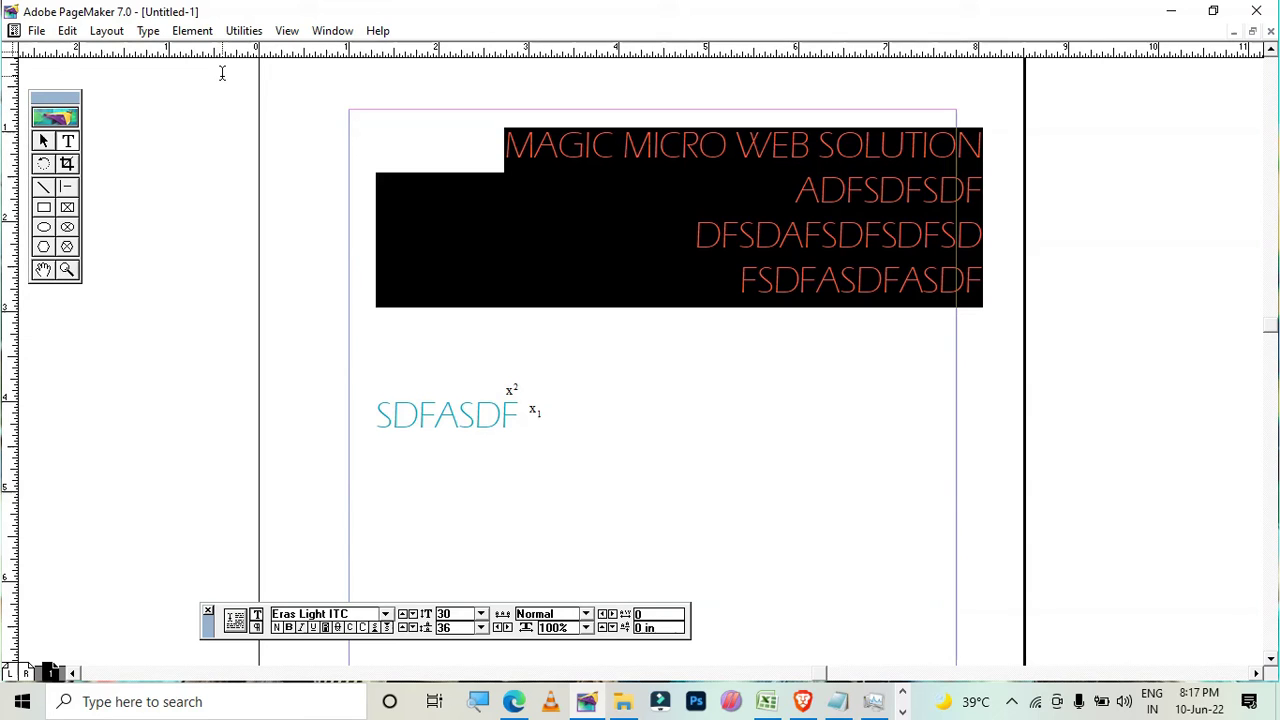
Step: Give the selected lines a left indent of about 0.47 inches and a first-line indent of about 1.53 inches using Indents/Tabs
{"action": "left_click", "coordinate": [148, 31]}
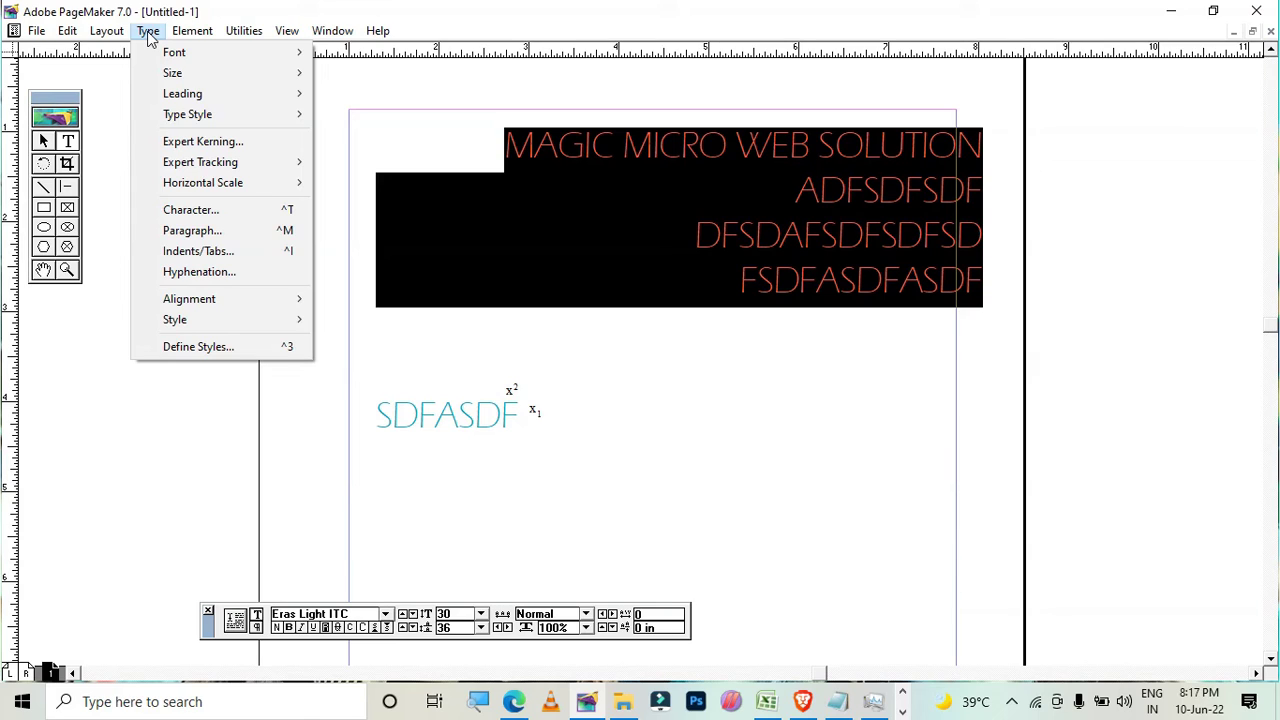
{"action": "left_click", "coordinate": [288, 252]}
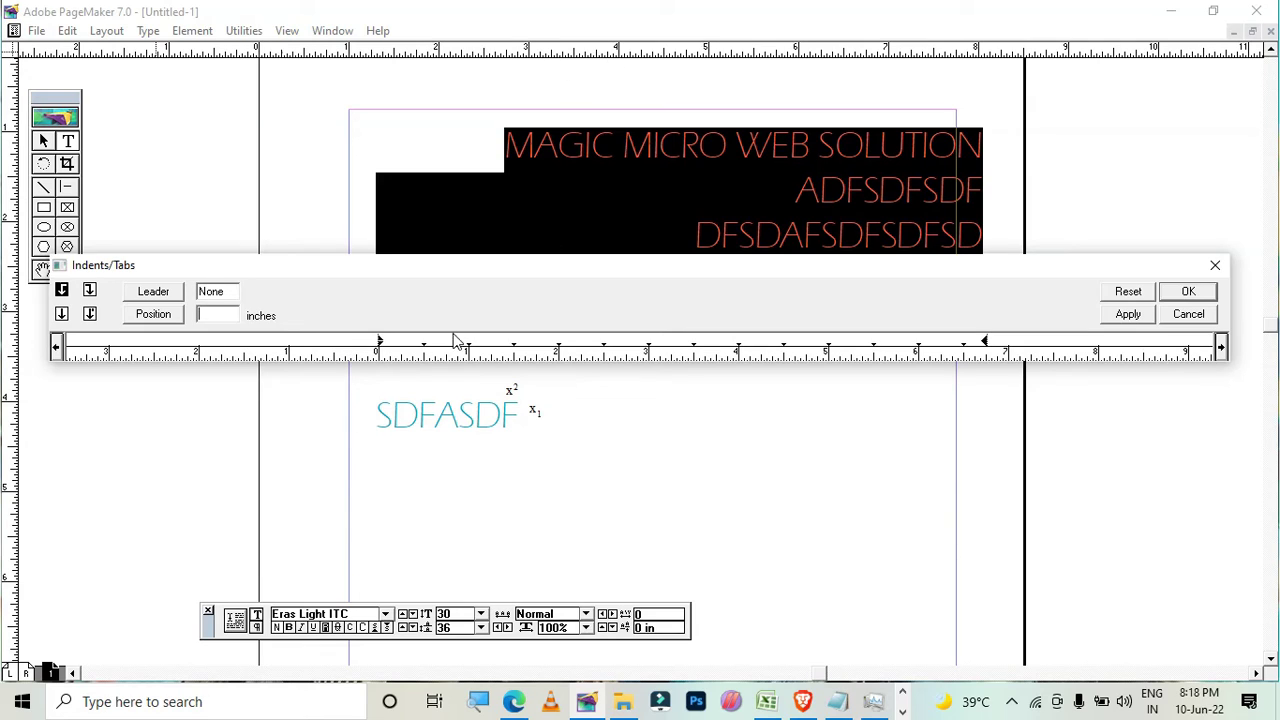
{"action": "left_click_drag", "start_coordinate": [381, 347], "coordinate": [424, 345]}
{"action": "left_click", "coordinate": [424, 345]}
{"action": "left_click", "coordinate": [1128, 315]}
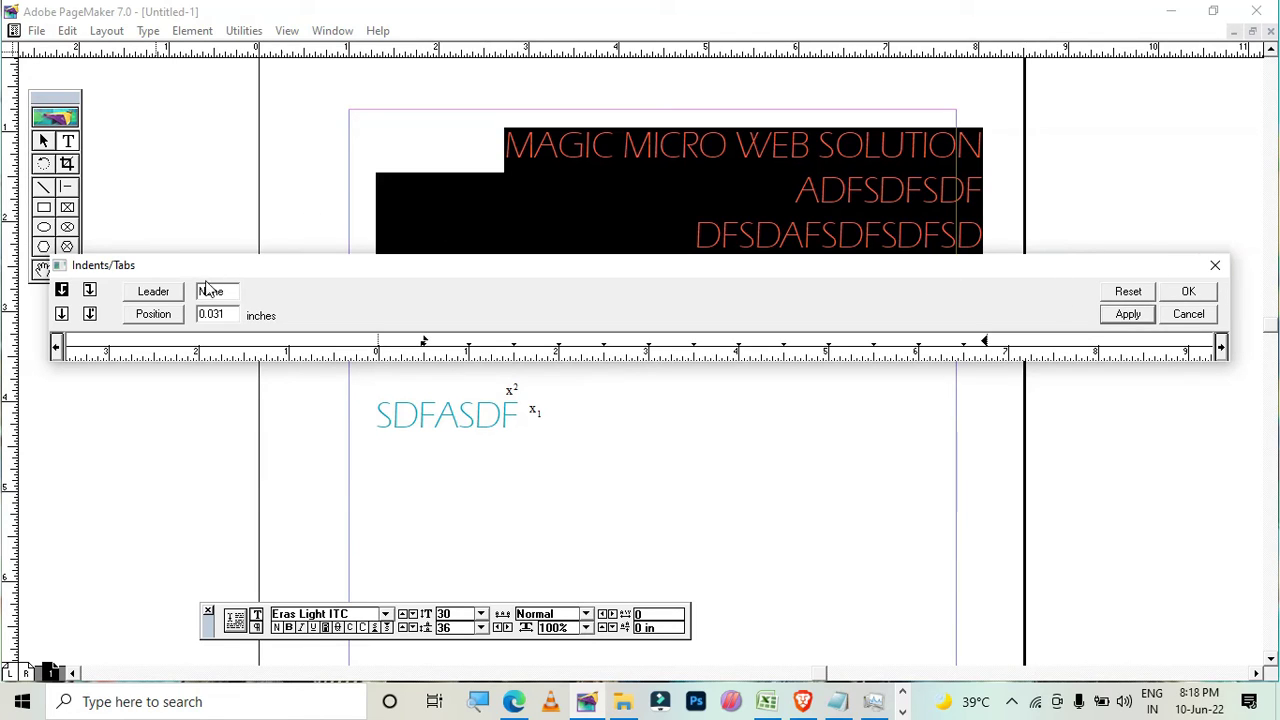
{"action": "left_click_drag", "start_coordinate": [426, 342], "coordinate": [524, 345]}
{"action": "left_click", "coordinate": [447, 335]}
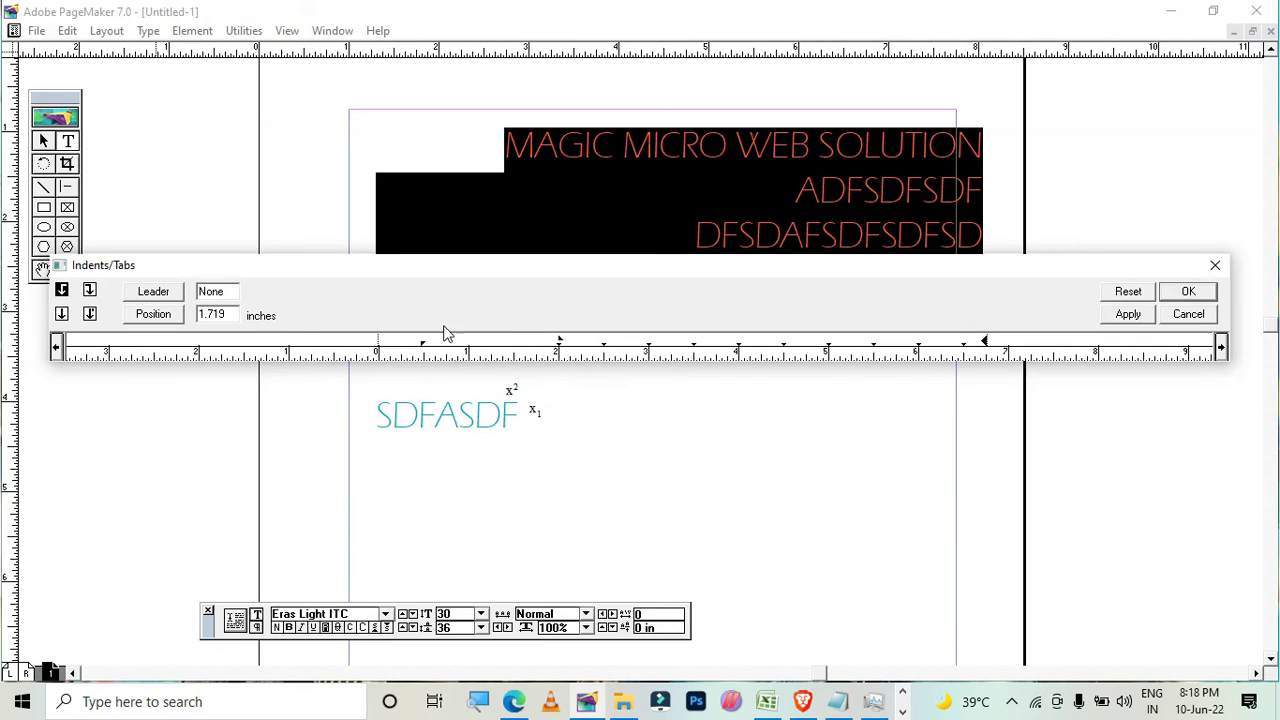
{"action": "left_click", "coordinate": [1130, 315]}
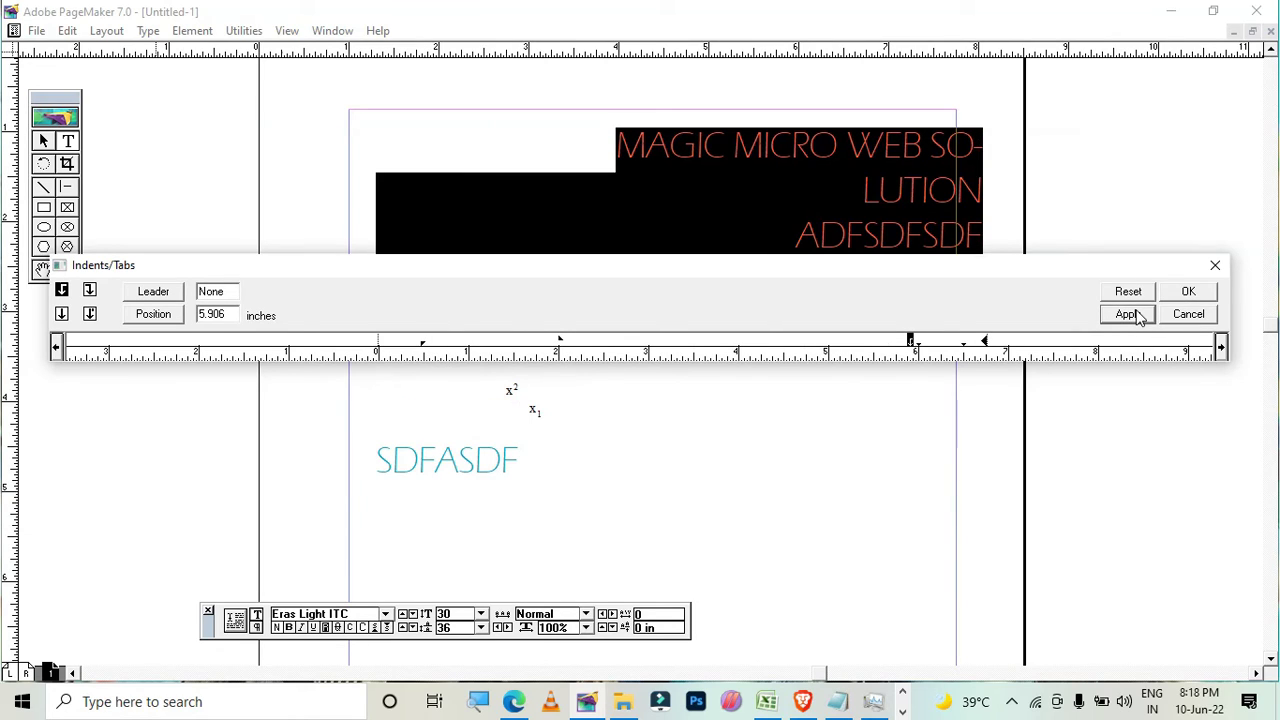
{"action": "left_click_drag", "start_coordinate": [1026, 272], "coordinate": [1059, 437]}
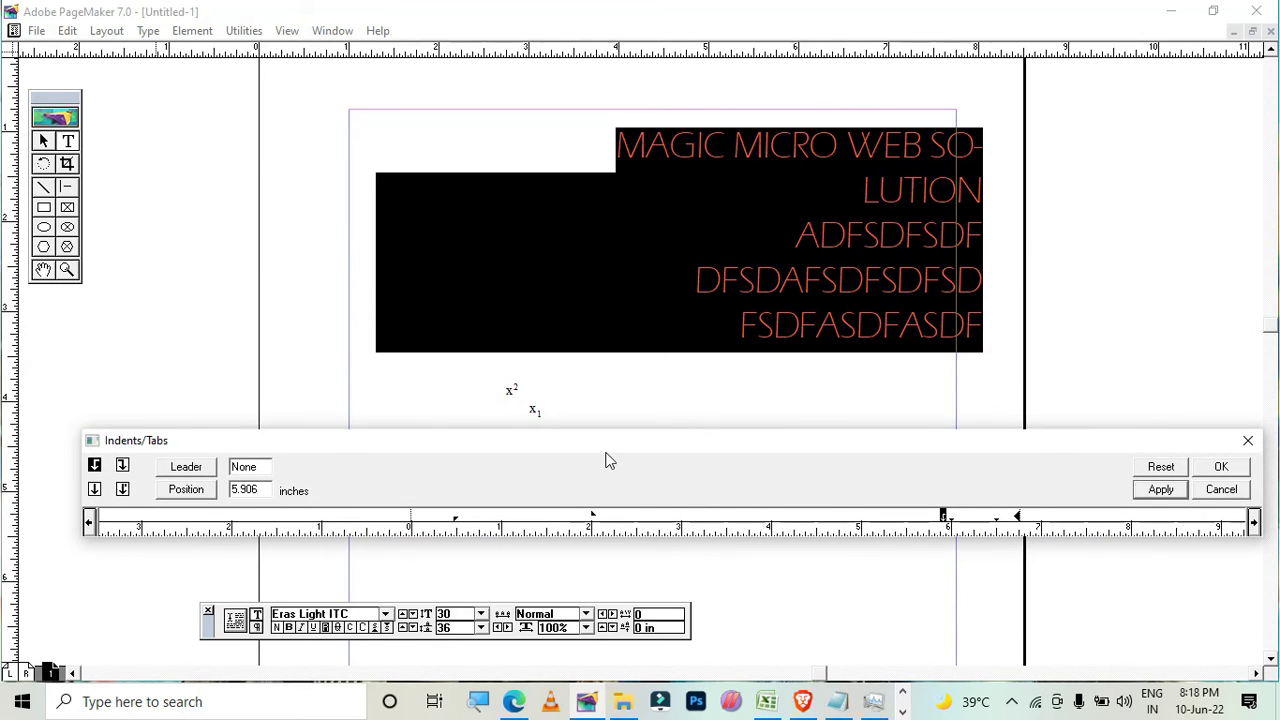
{"action": "left_click", "coordinate": [1224, 466]}
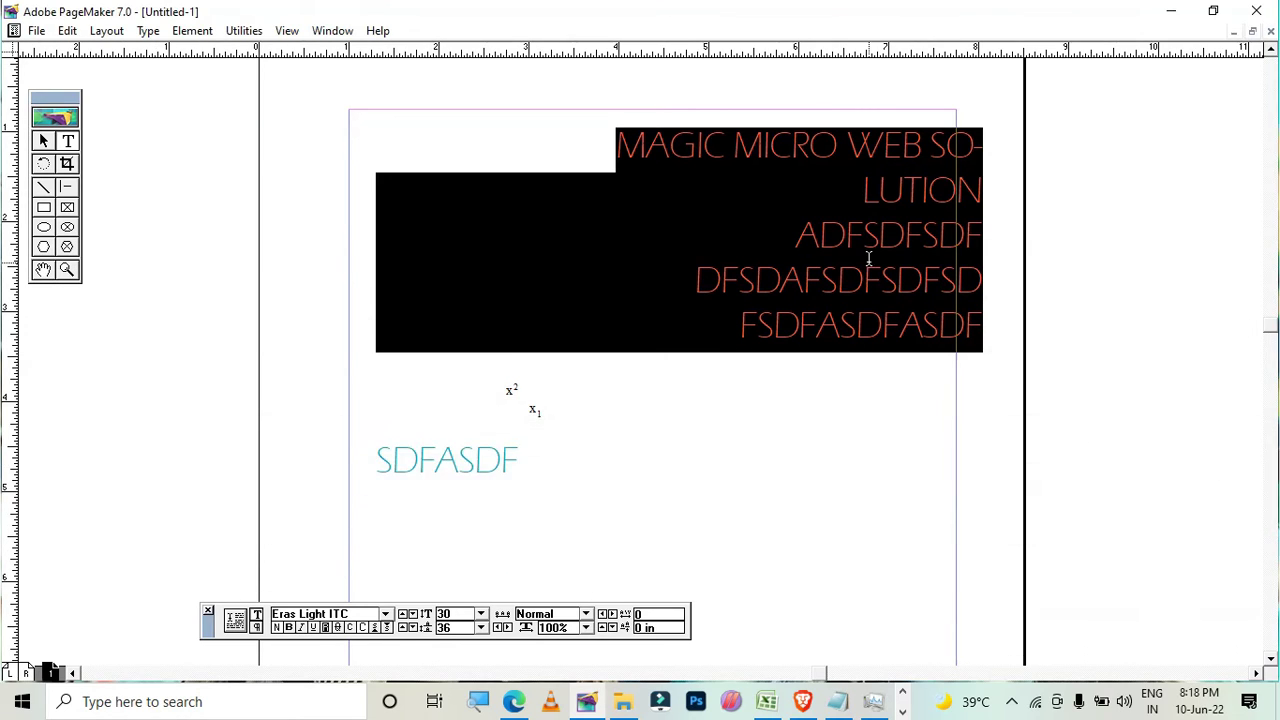
Step: Set the alignment of the selected text lines to Left in the paragraph specifications
{"action": "left_click", "coordinate": [152, 32]}
{"action": "left_click", "coordinate": [250, 233]}
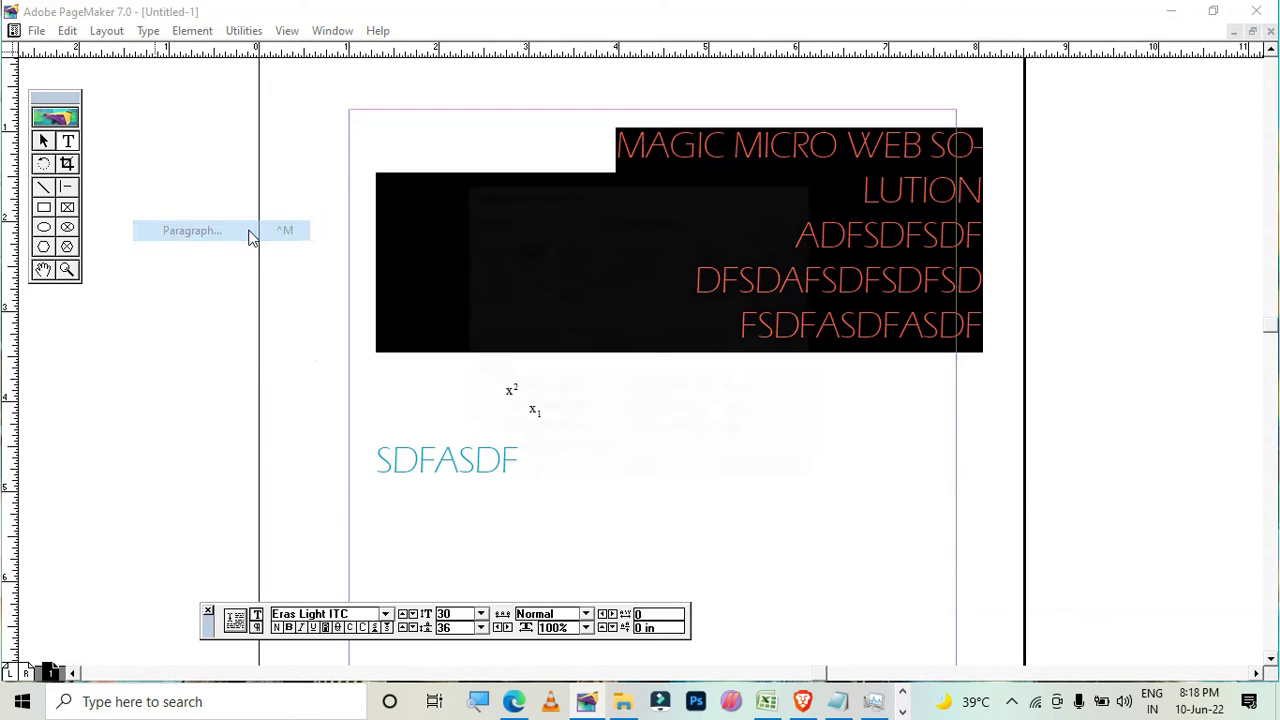
{"action": "left_click", "coordinate": [598, 341]}
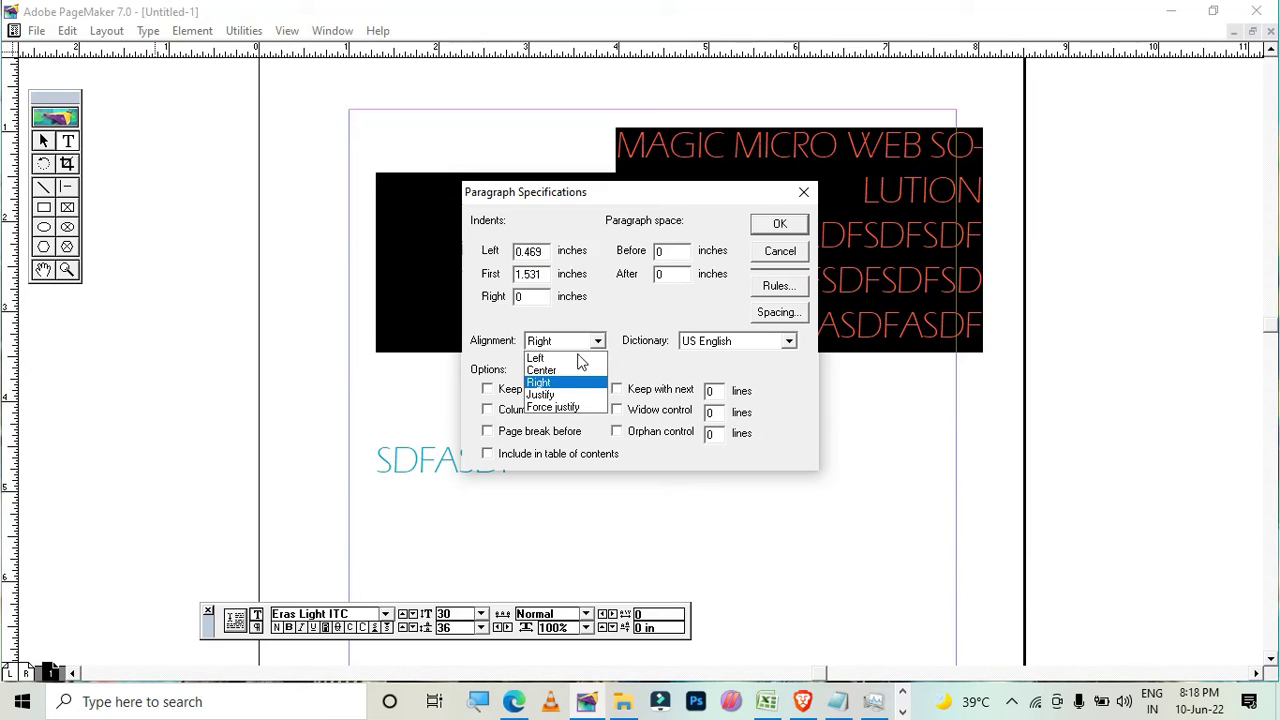
{"action": "left_click", "coordinate": [545, 357]}
{"action": "left_click", "coordinate": [791, 224]}
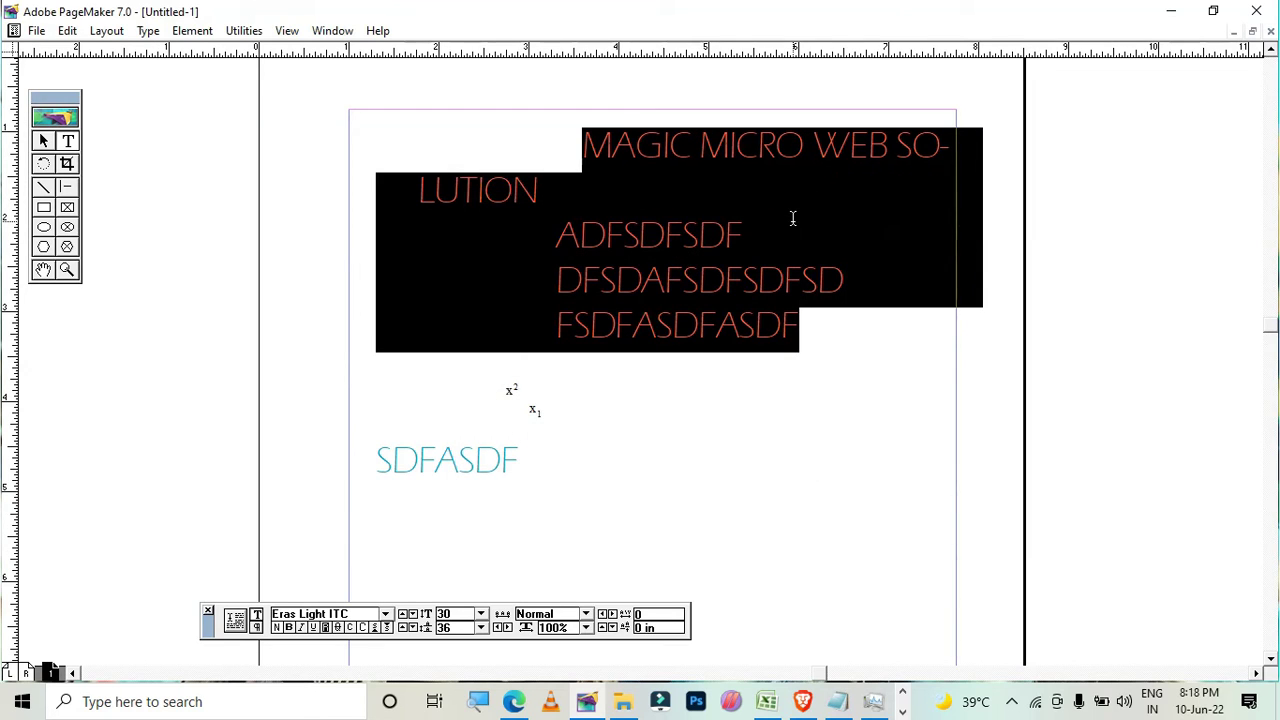
{"action": "left_click", "coordinate": [148, 30]}
{"action": "mouse_move", "coordinate": [192, 30]}
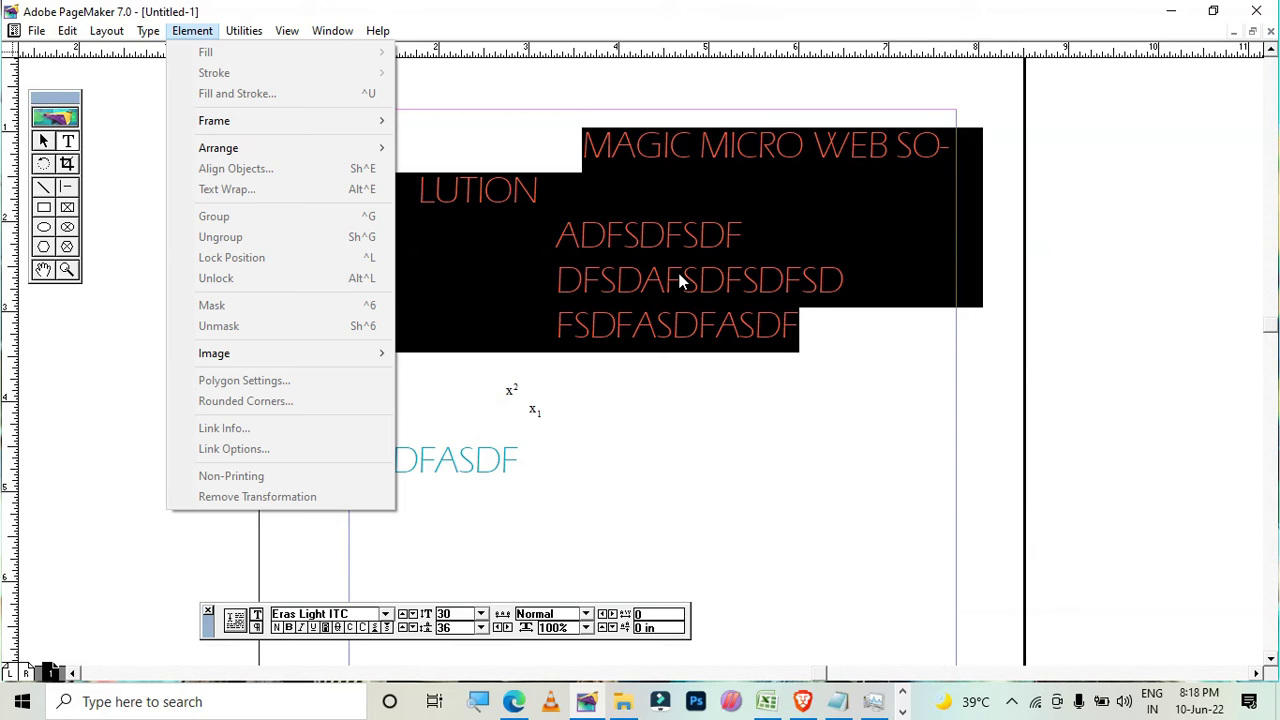
{"action": "left_click", "coordinate": [609, 451]}
{"action": "left_click_drag", "start_coordinate": [566, 497], "coordinate": [226, 348]}
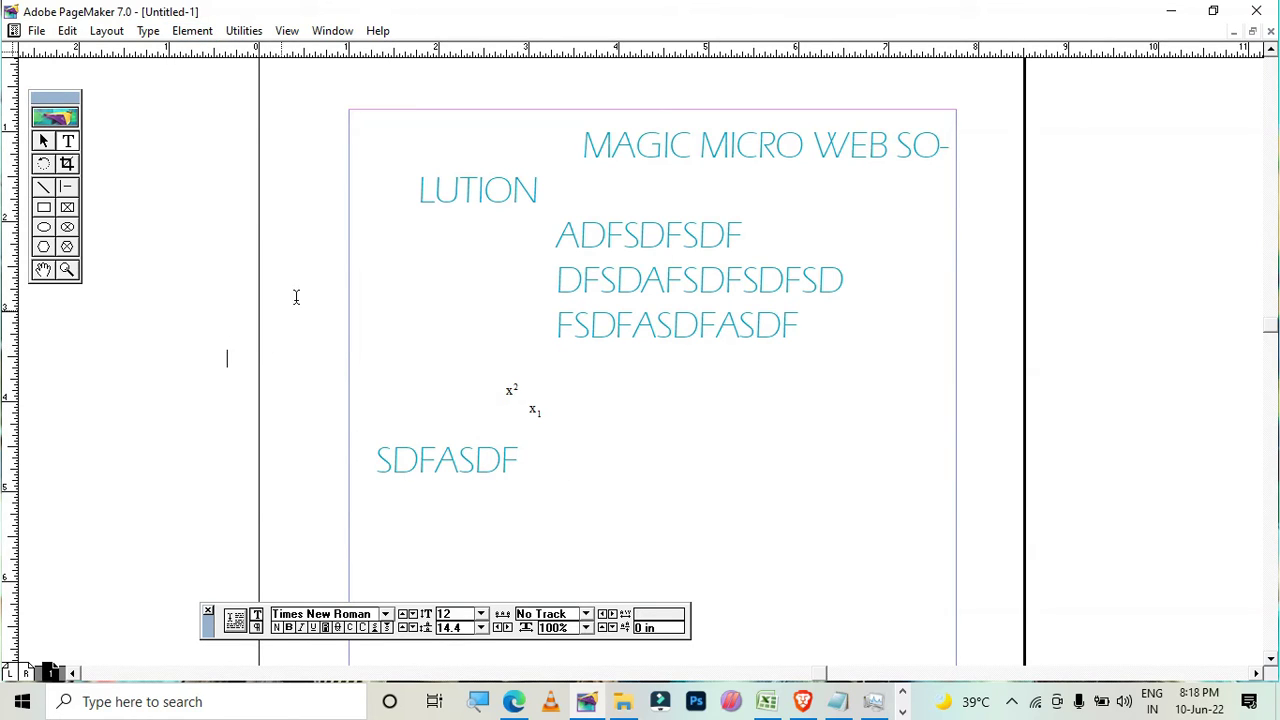
Step: Create a new one-page Letter document and enter nine short lines of sample text from the left margin, starting with "fghgf dfg dfgdf gfg fgf g"
{"action": "key", "text": "ctrl+n"}
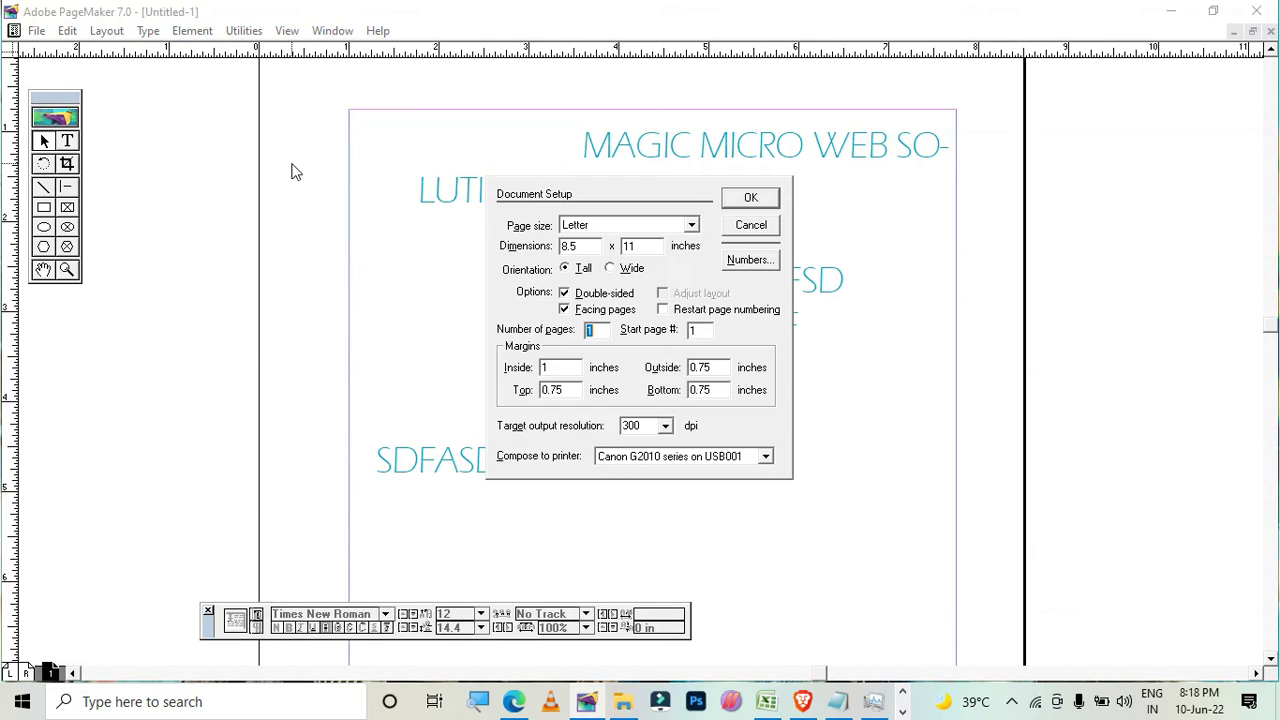
{"action": "key", "text": "Return"}
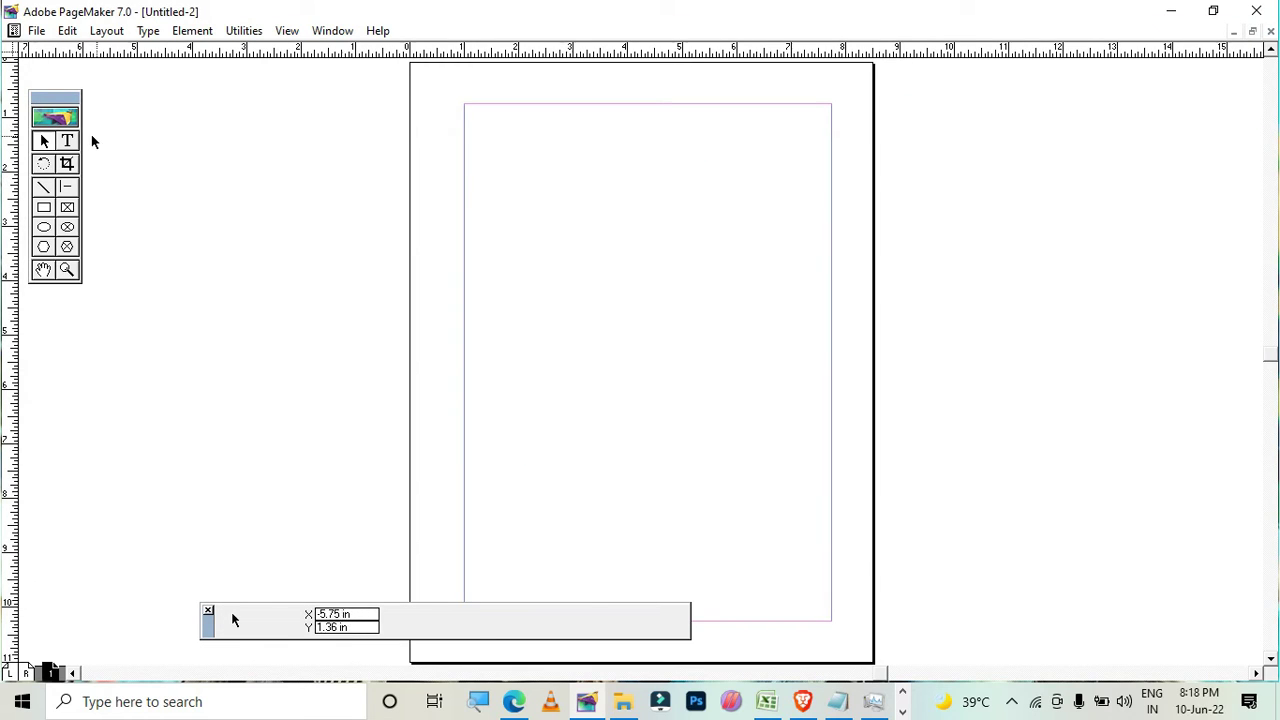
{"action": "left_click", "coordinate": [67, 141]}
{"action": "left_click", "coordinate": [468, 175]}
{"action": "type", "text": "fghgf dfg dfgdf gfg fgf g"}
{"action": "key", "text": "Return"}
{"action": "type", "text": "dfg fd"}
{"action": "key", "text": "Return"}
{"action": "type", "text": "fdg"}
{"action": "key", "text": "Return"}
{"action": "type", "text": "f g f g fg df g fg"}
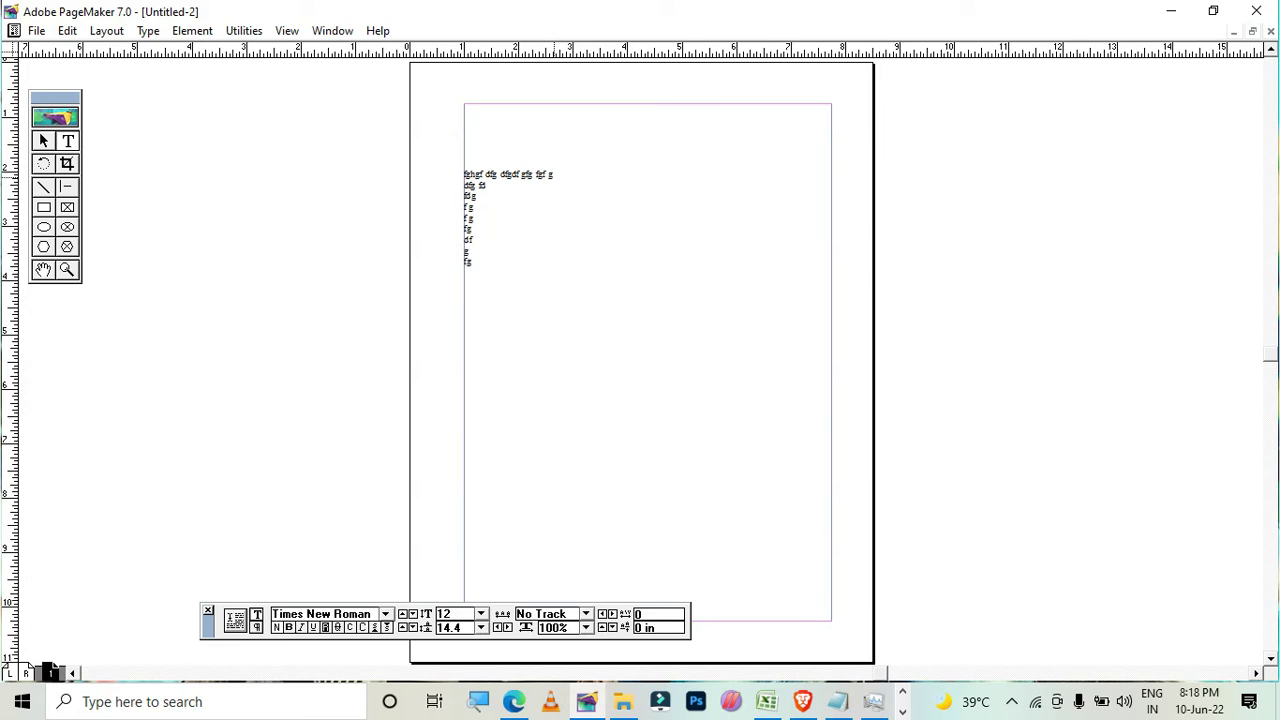
Step: Set the font size of all the sample text to 36
{"action": "left_click_drag", "start_coordinate": [583, 260], "coordinate": [386, 106]}
{"action": "left_click", "coordinate": [481, 614]}
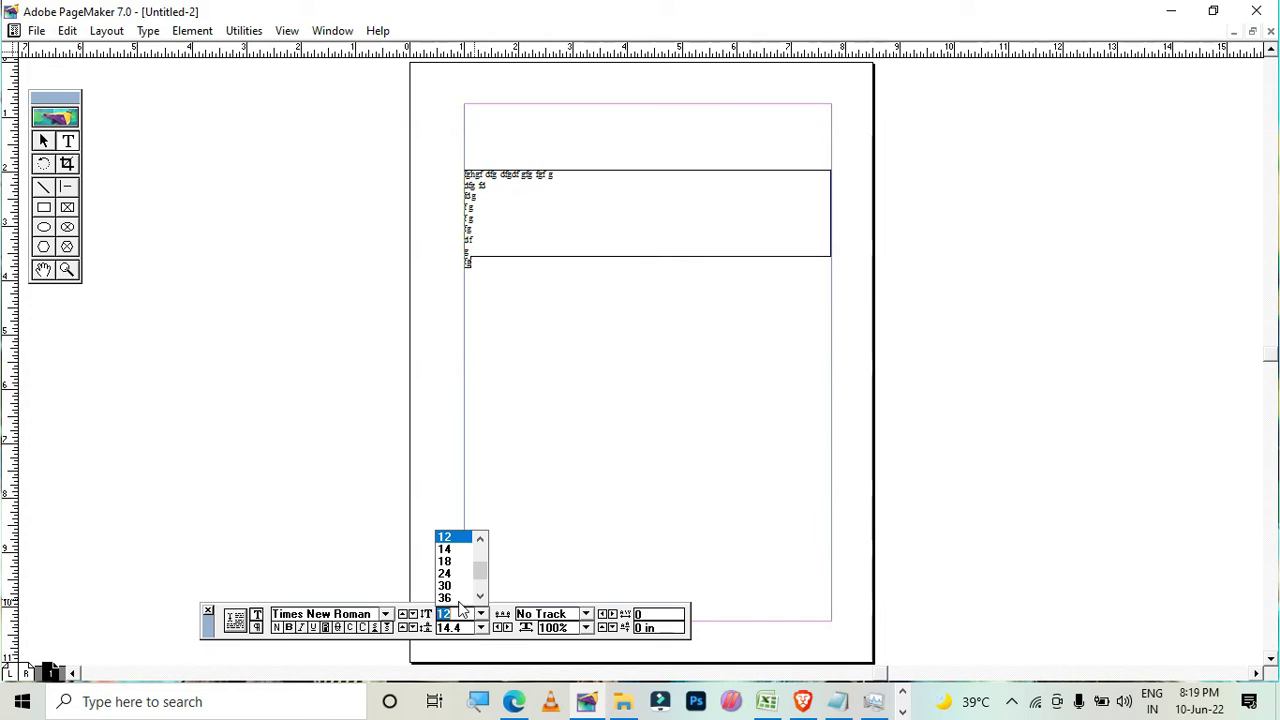
{"action": "left_click", "coordinate": [455, 597]}
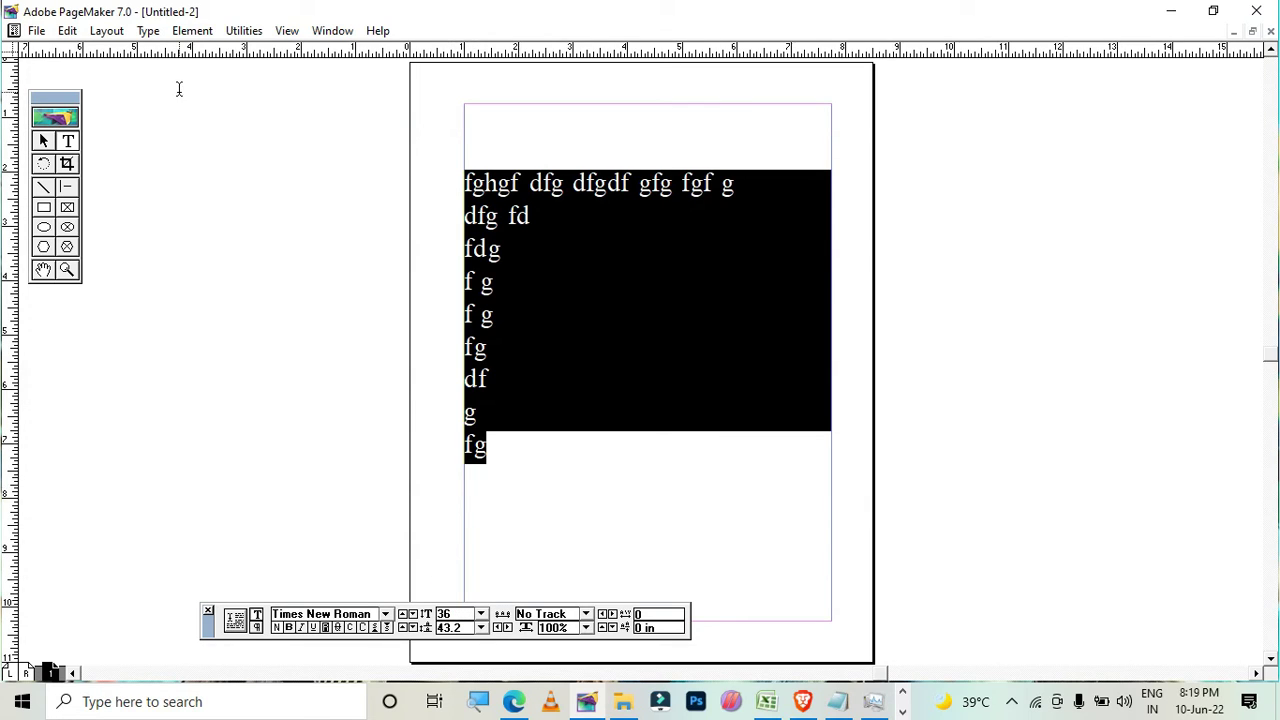
Step: Try a left indent of about 2 inches on the selected sample lines using Indents/Tabs, and cancel it
{"action": "left_click", "coordinate": [148, 30]}
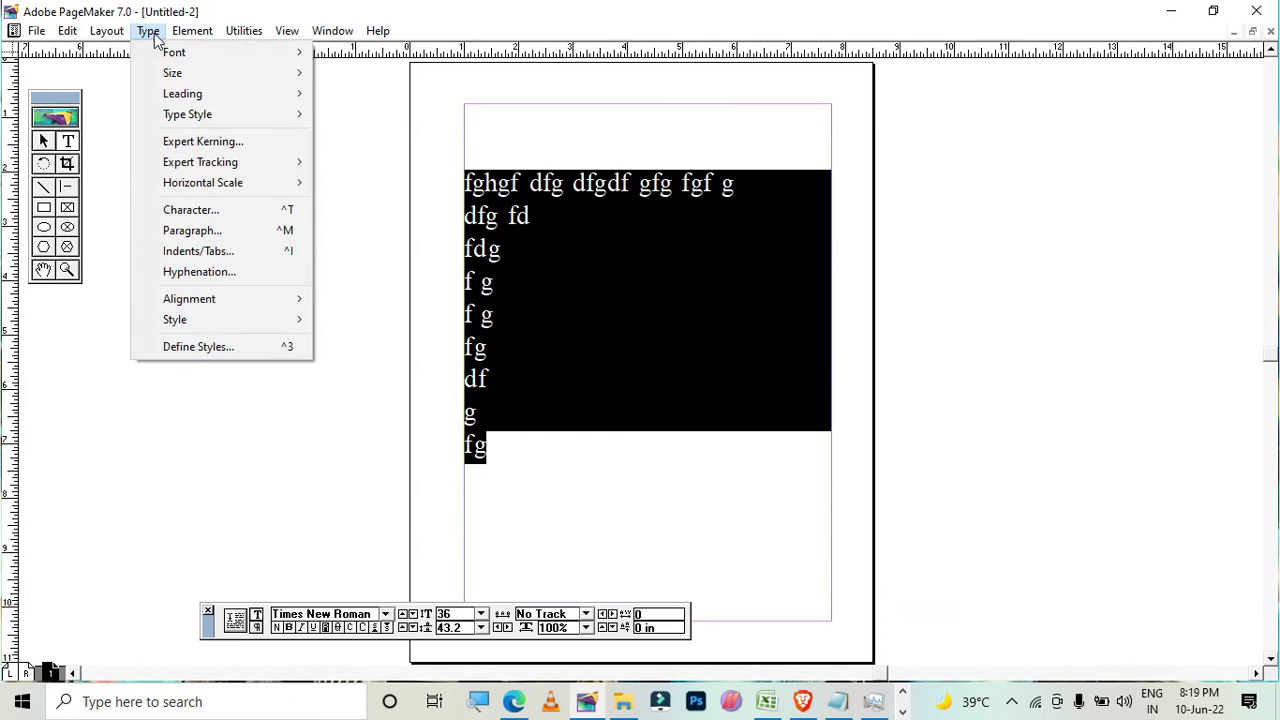
{"action": "left_click", "coordinate": [256, 252]}
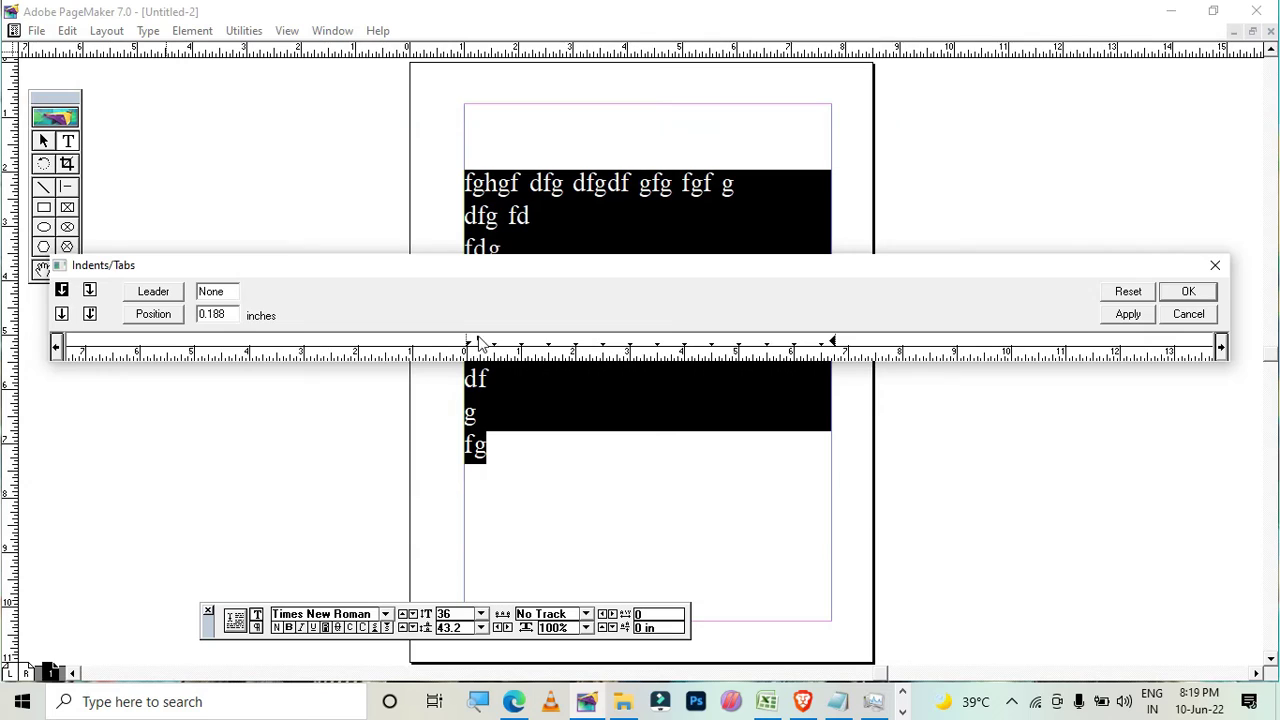
{"action": "left_click", "coordinate": [518, 342]}
{"action": "left_click", "coordinate": [518, 345]}
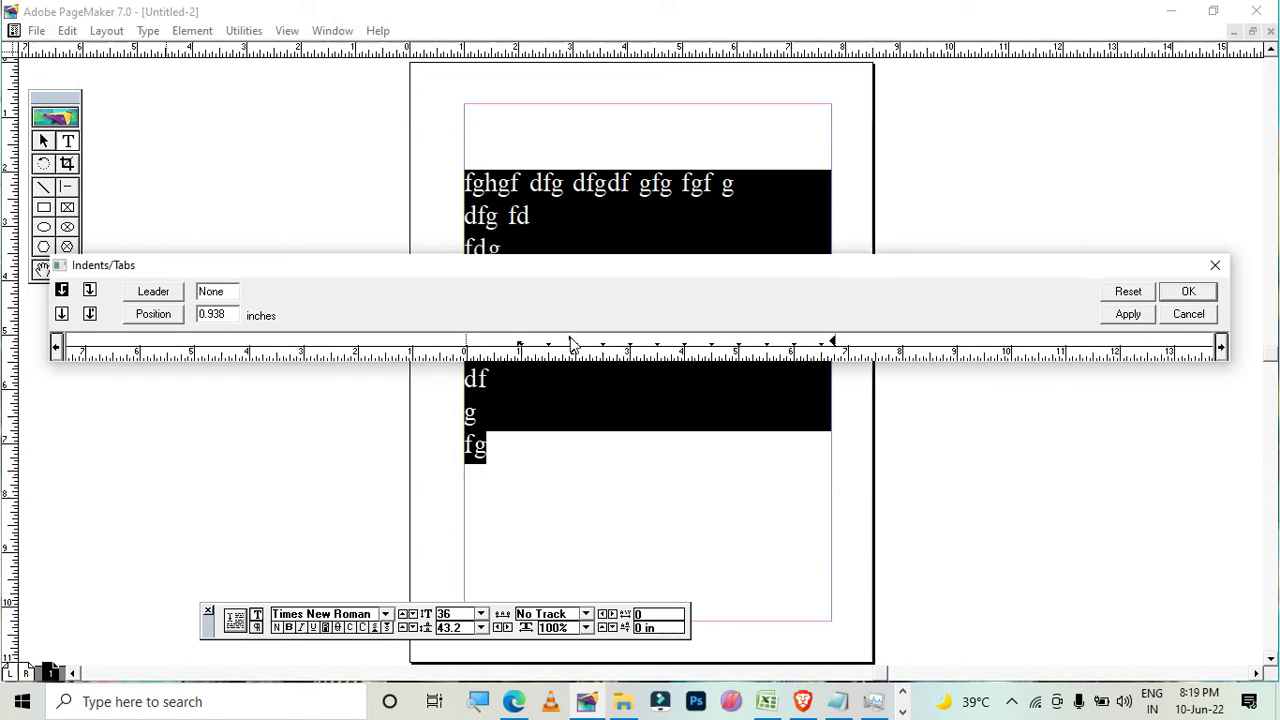
{"action": "left_click", "coordinate": [518, 342]}
{"action": "left_click_drag", "start_coordinate": [519, 344], "coordinate": [574, 344]}
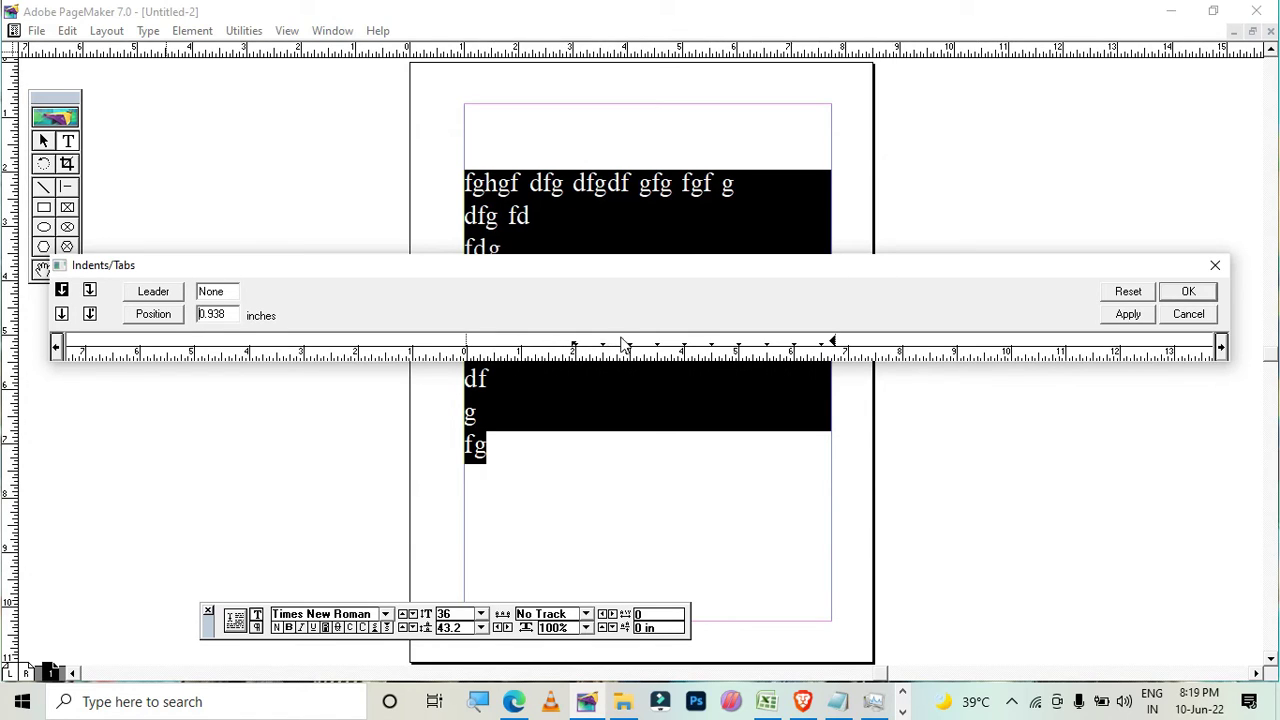
{"action": "left_click", "coordinate": [1128, 314]}
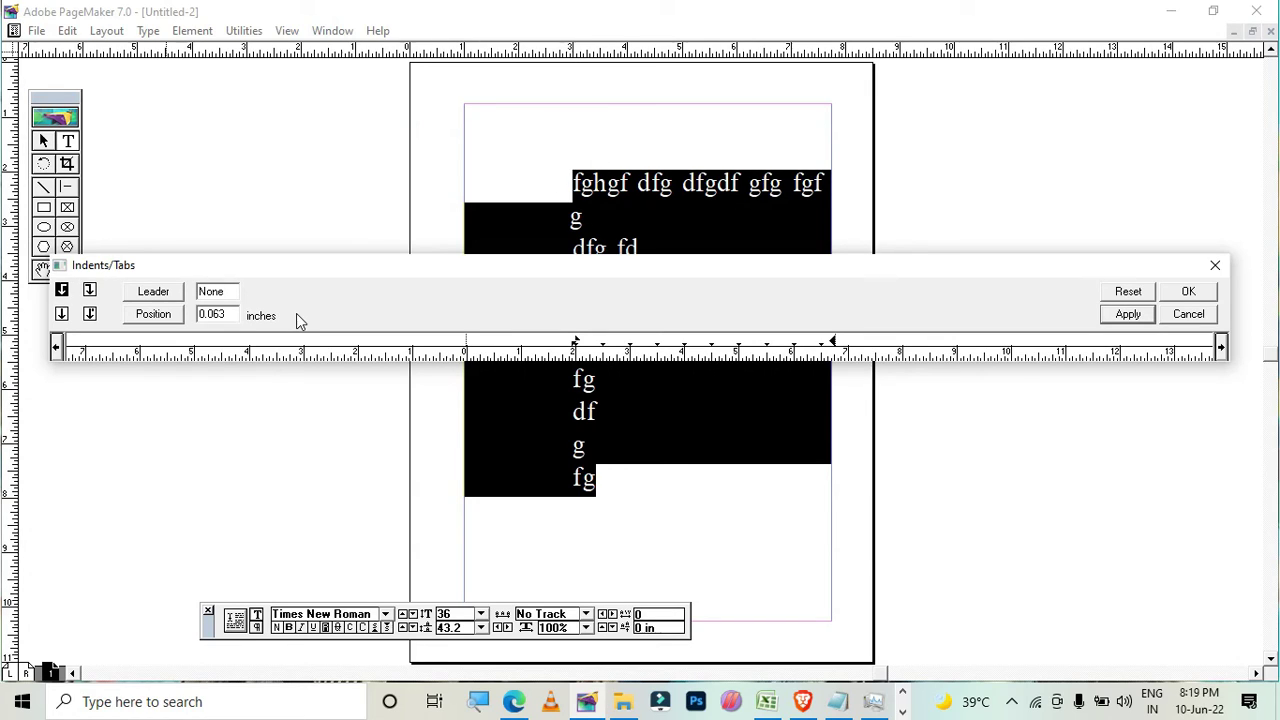
{"action": "left_click", "coordinate": [1127, 292]}
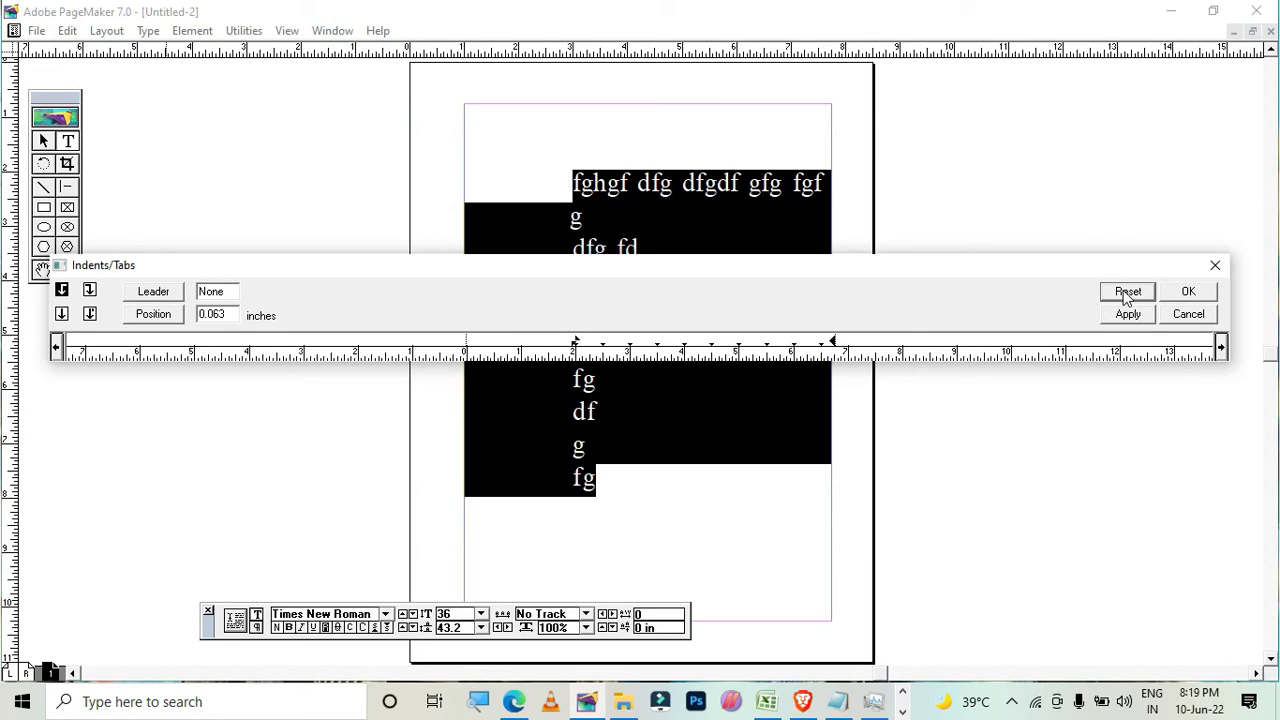
{"action": "left_click", "coordinate": [1188, 314]}
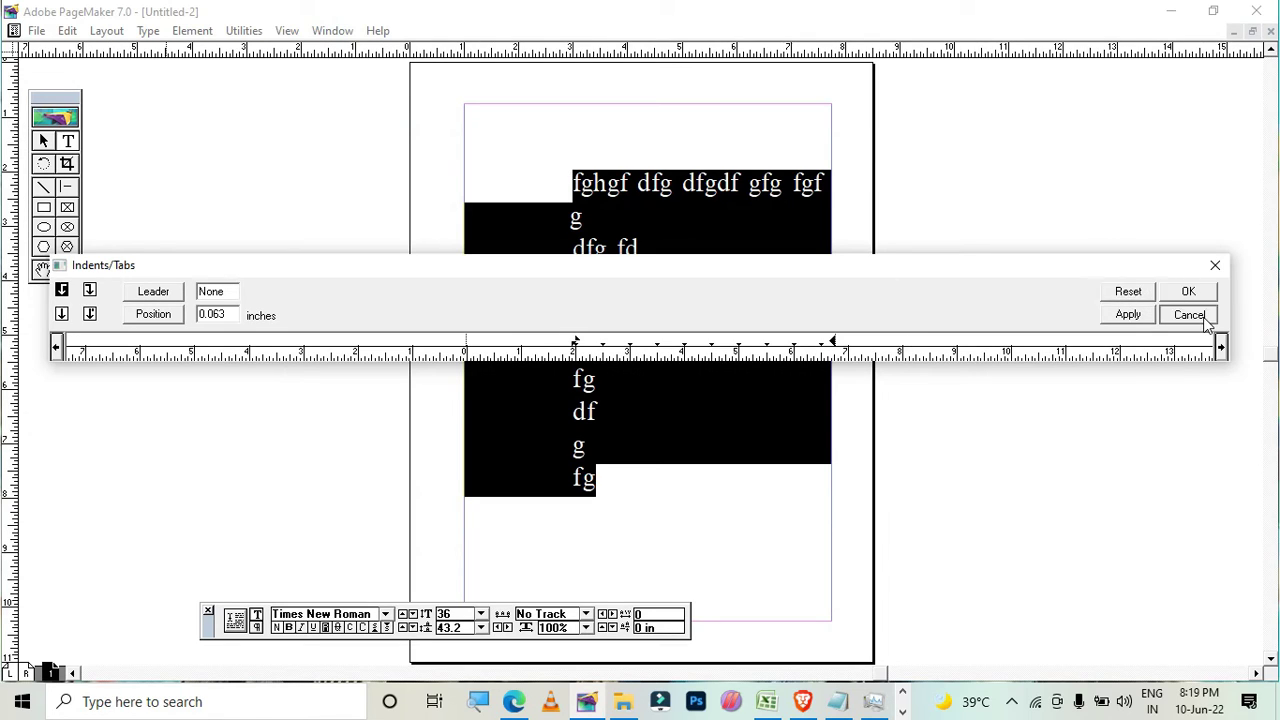
{"action": "left_click", "coordinate": [148, 30]}
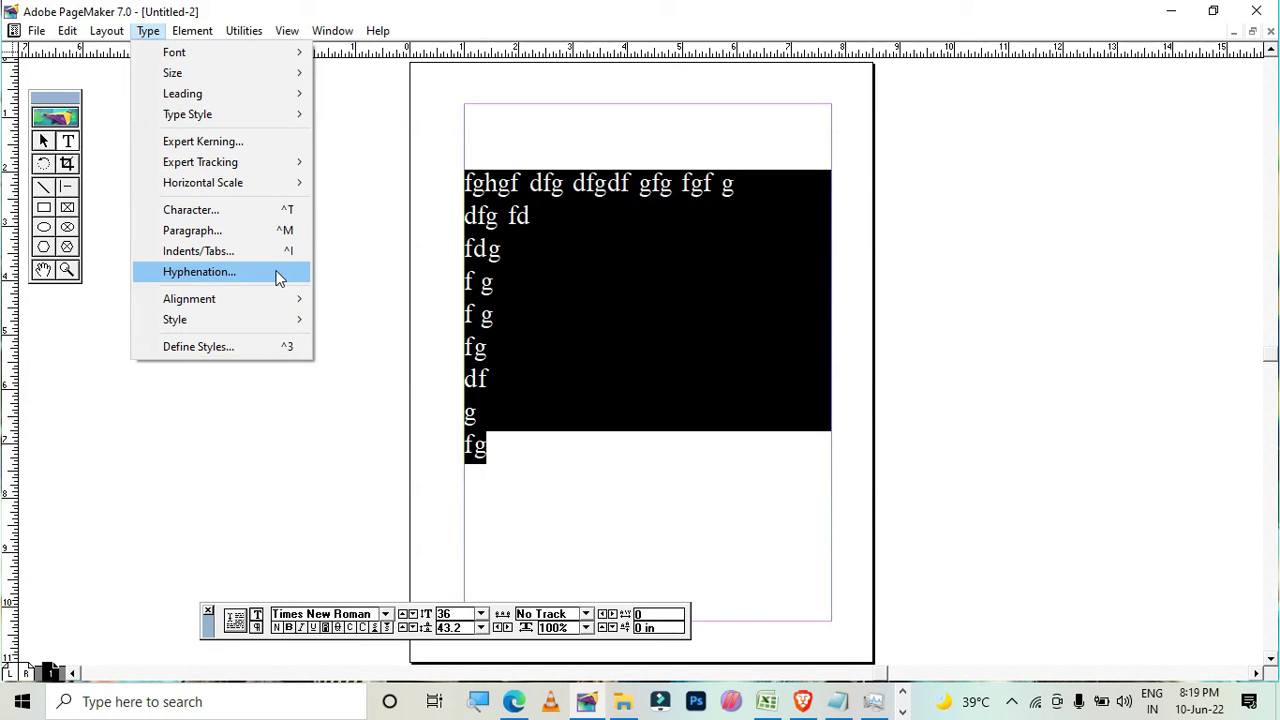
{"action": "left_click", "coordinate": [531, 410]}
{"action": "key", "text": "ctrl+a"}
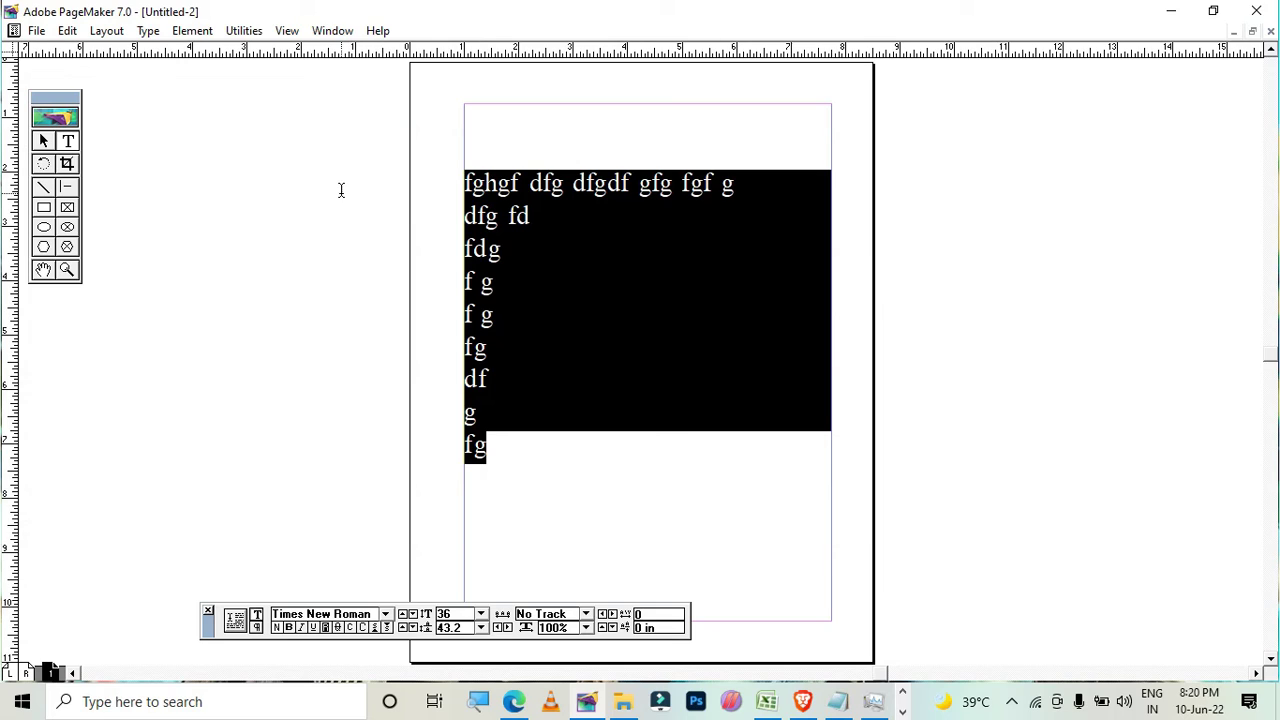
Step: Delete the sample text lines, and in the browser search for "lore ipsum" and copy the Lorem ipsum description paragraph
{"action": "key", "text": "BackSpace"}
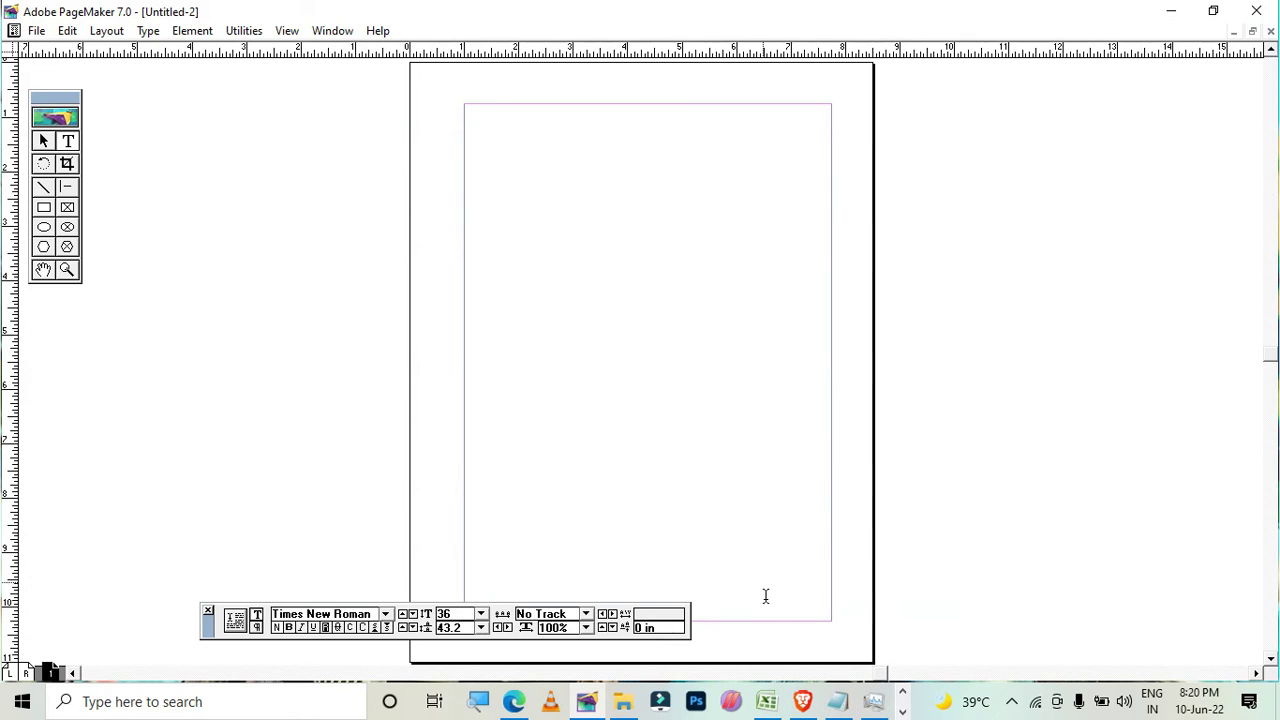
{"action": "key", "text": "alt+Tab"}
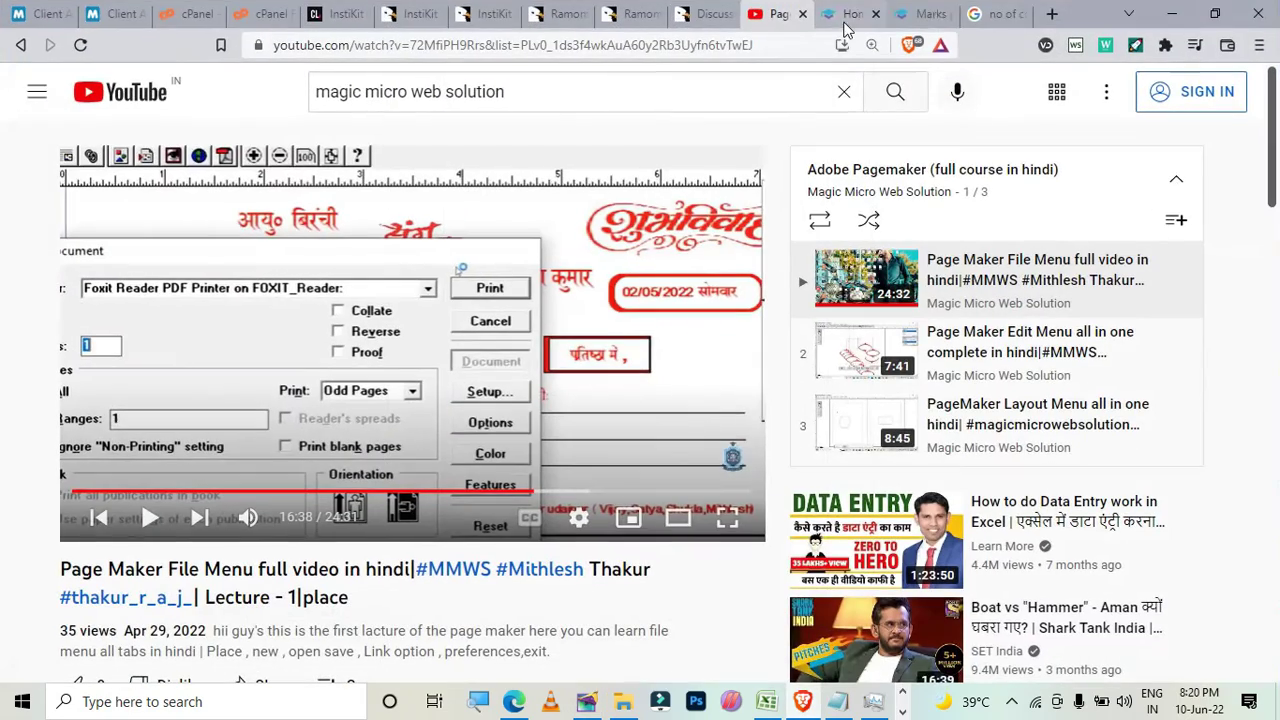
{"action": "left_click", "coordinate": [1052, 14]}
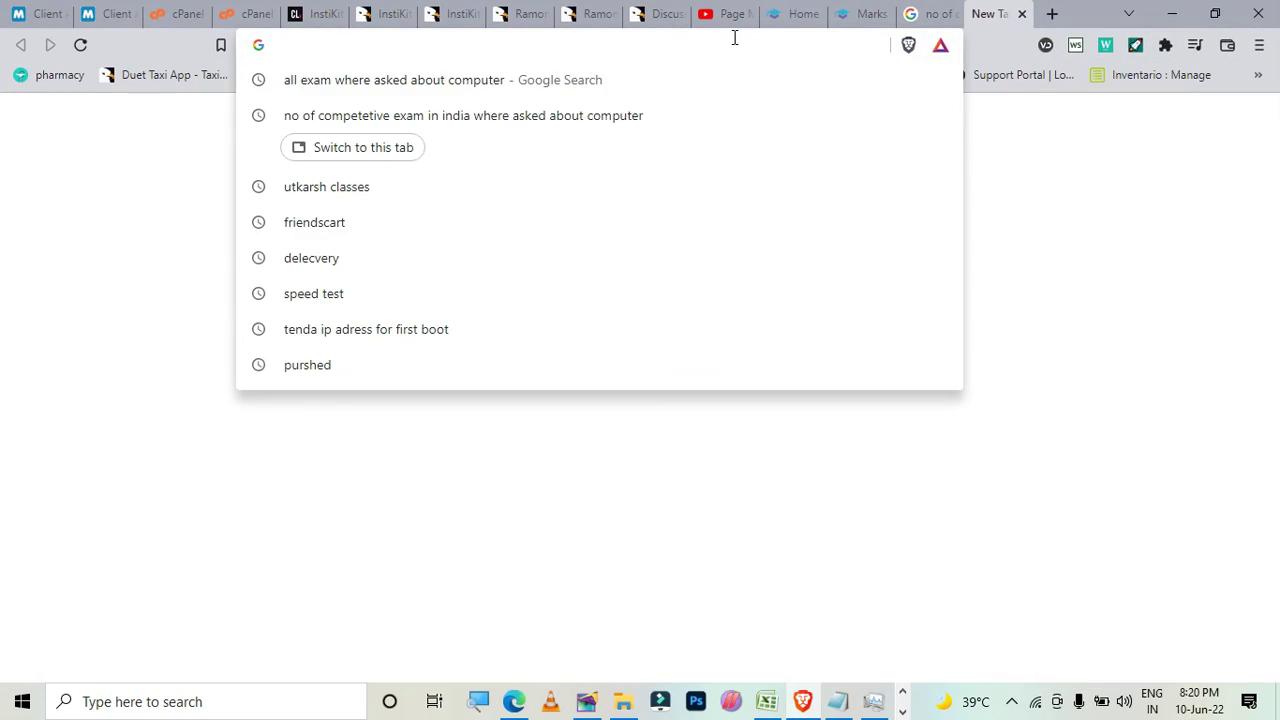
{"action": "type", "text": "lore"}
{"action": "key", "text": "Down"}
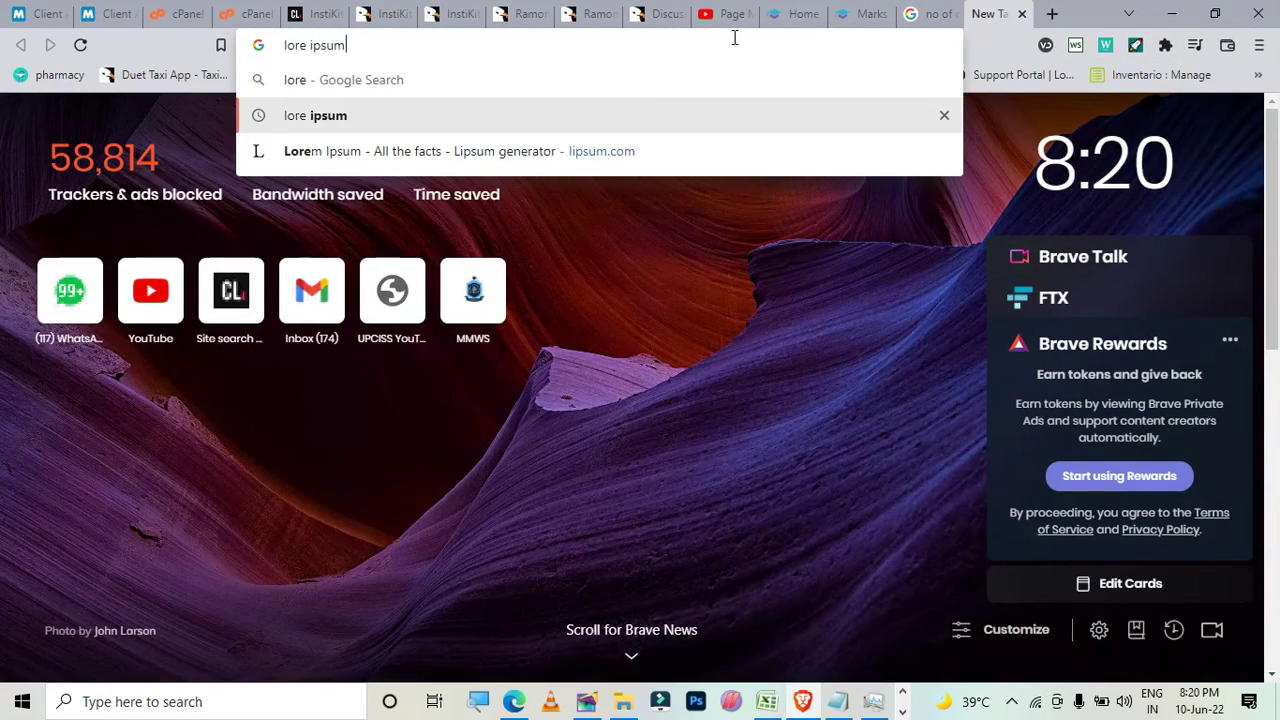
{"action": "key", "text": "Return"}
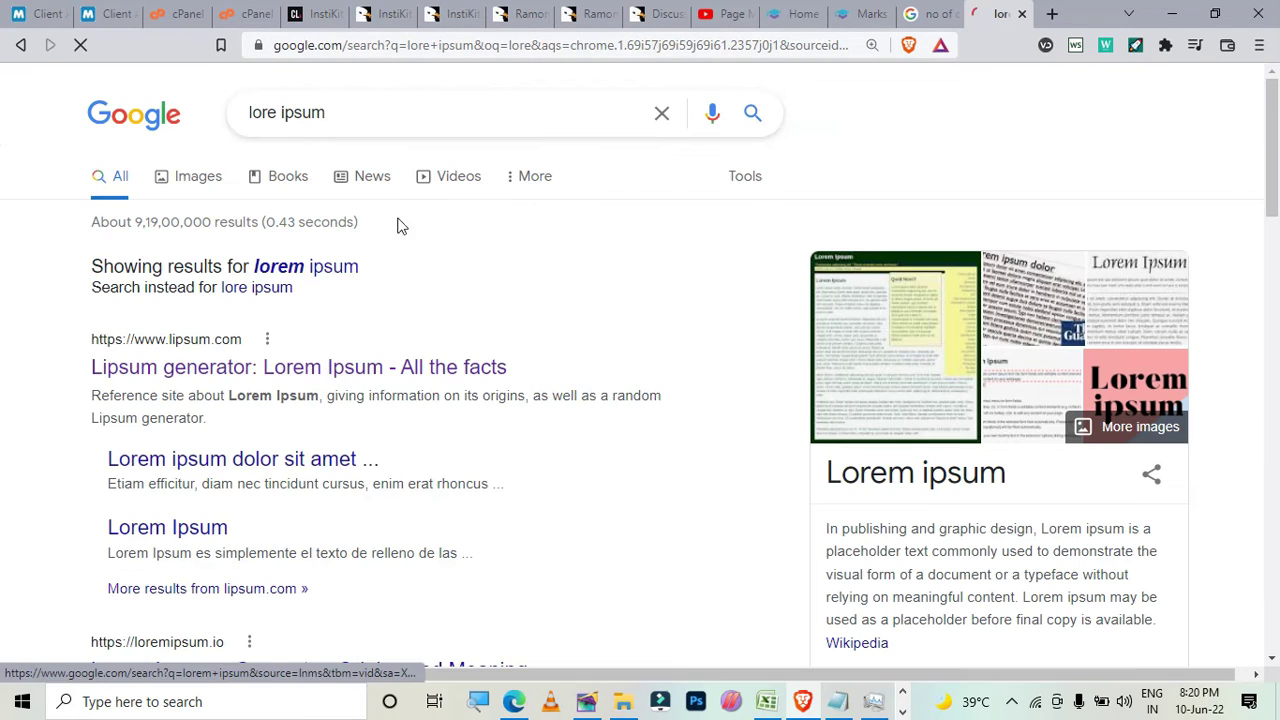
{"action": "left_click_drag", "start_coordinate": [828, 522], "coordinate": [1155, 621]}
{"action": "key", "text": "ctrl+c"}
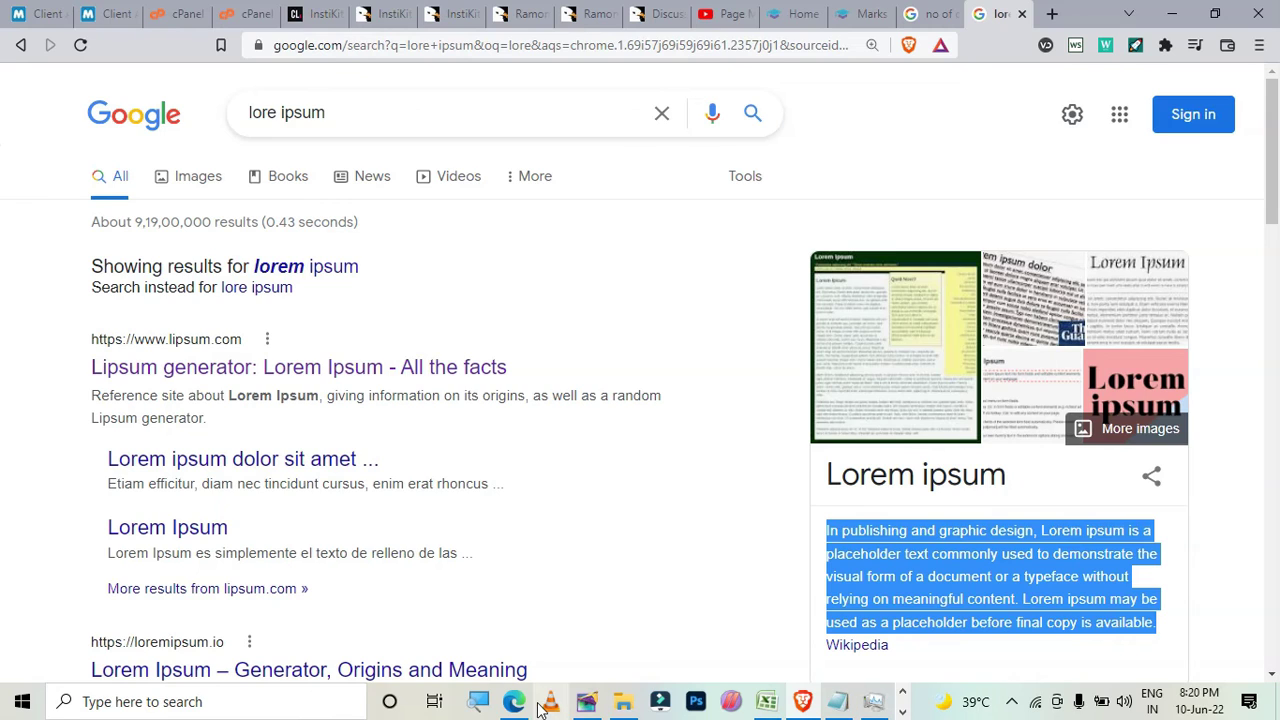
Step: Switch back to PageMaker and paste the copied Lorem ipsum paragraph into the empty text block on the page
{"action": "left_click", "coordinate": [588, 703]}
{"action": "left_click", "coordinate": [610, 308]}
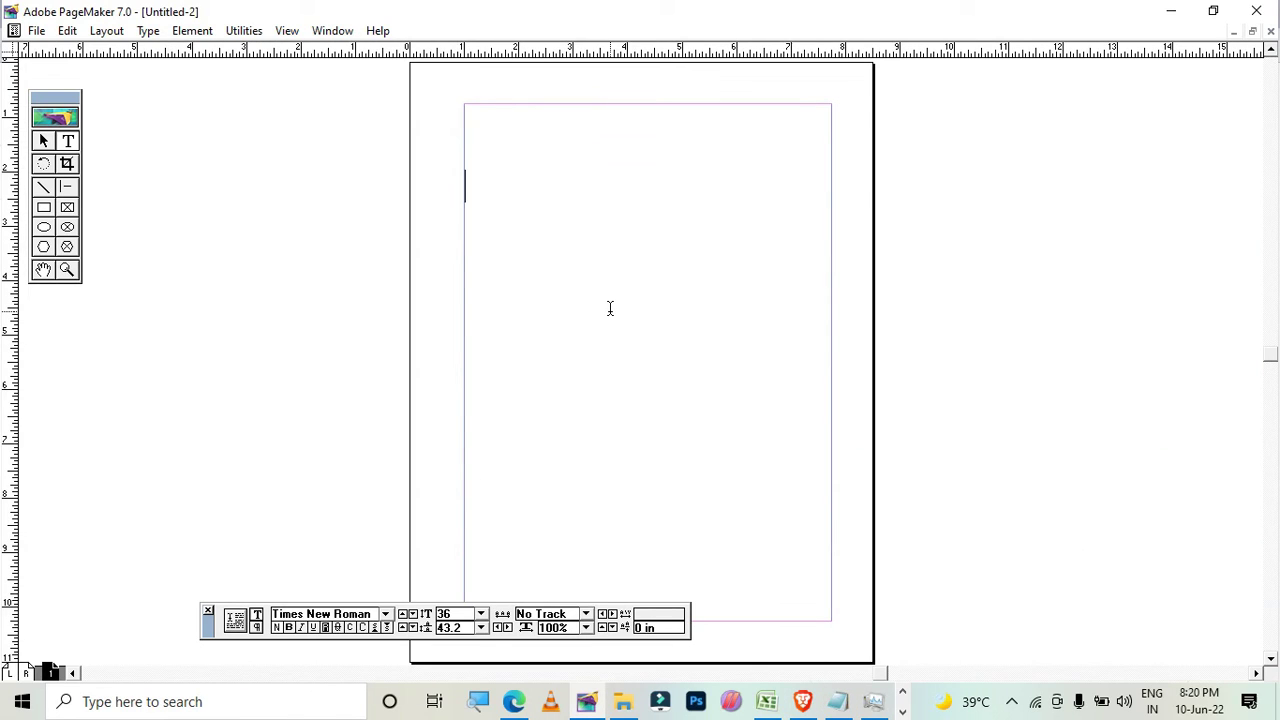
{"action": "key", "text": "ctrl+v"}
Step: Point out the hyphens at the line ends and turn hyphenation off for the whole pasted paragraph
{"action": "left_click", "coordinate": [805, 262]}
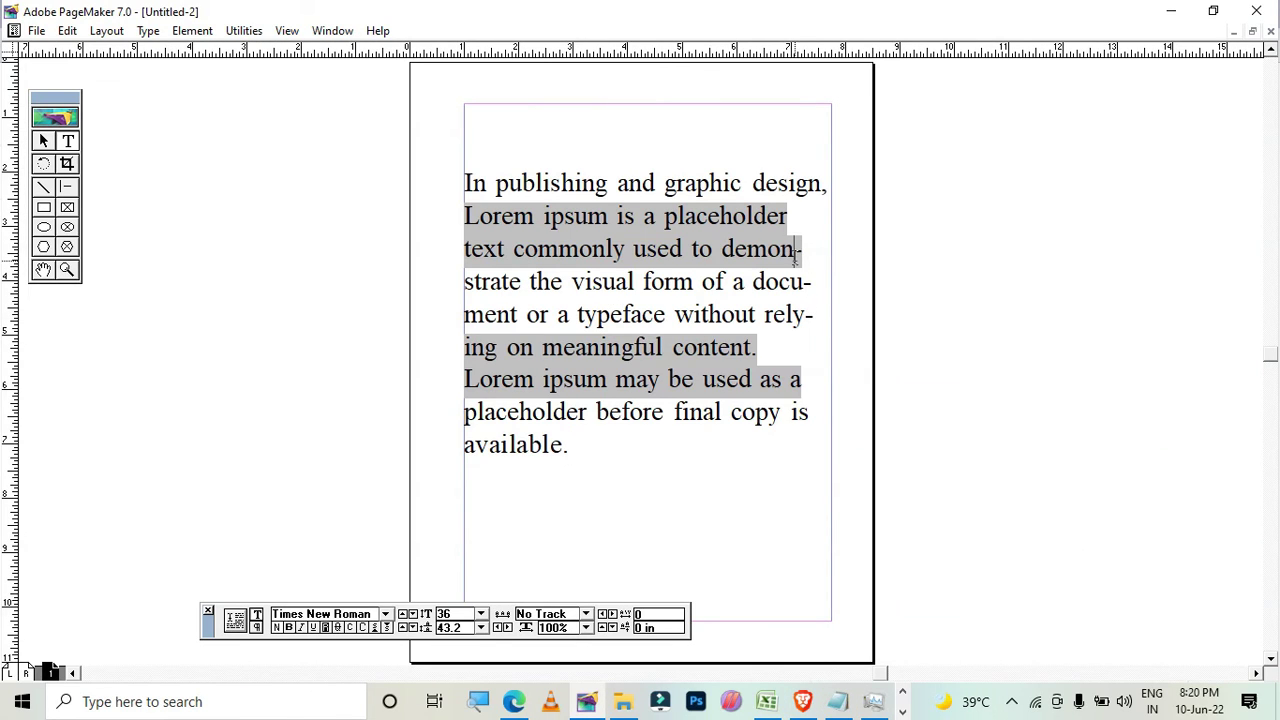
{"action": "left_click", "coordinate": [811, 285]}
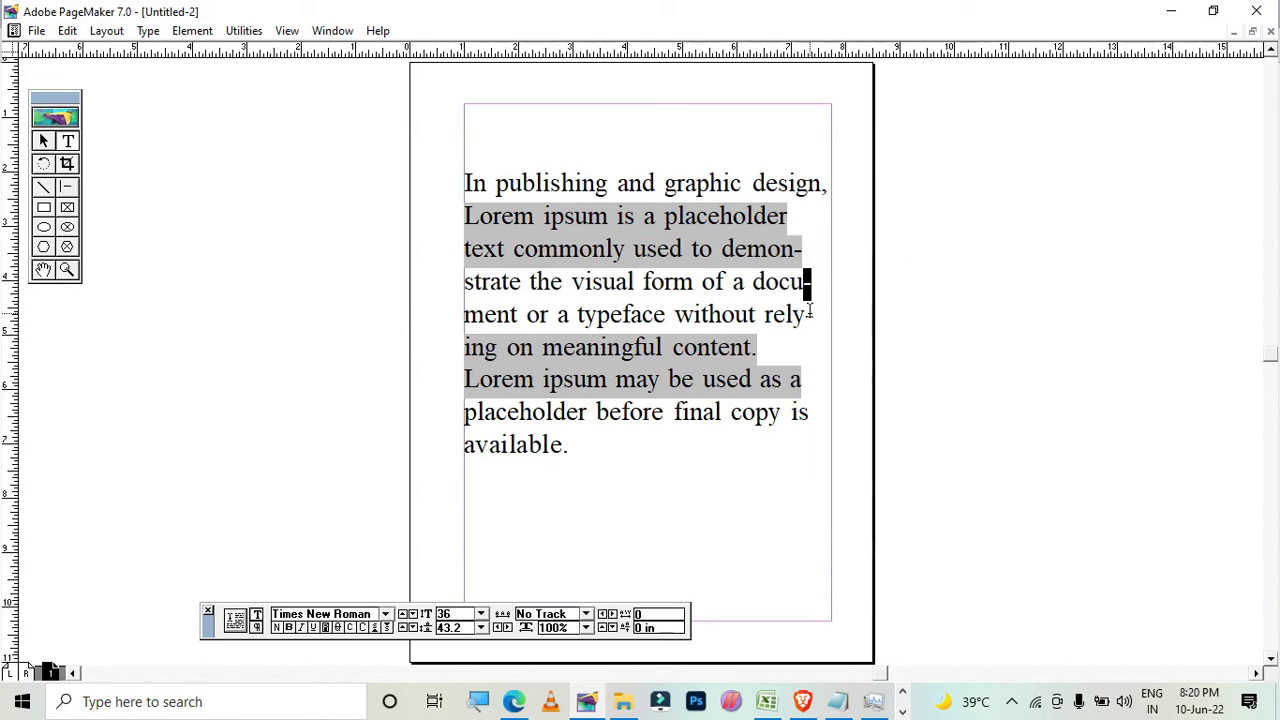
{"action": "left_click", "coordinate": [812, 316]}
{"action": "left_click_drag", "start_coordinate": [607, 430], "coordinate": [378, 86]}
{"action": "left_click", "coordinate": [148, 30]}
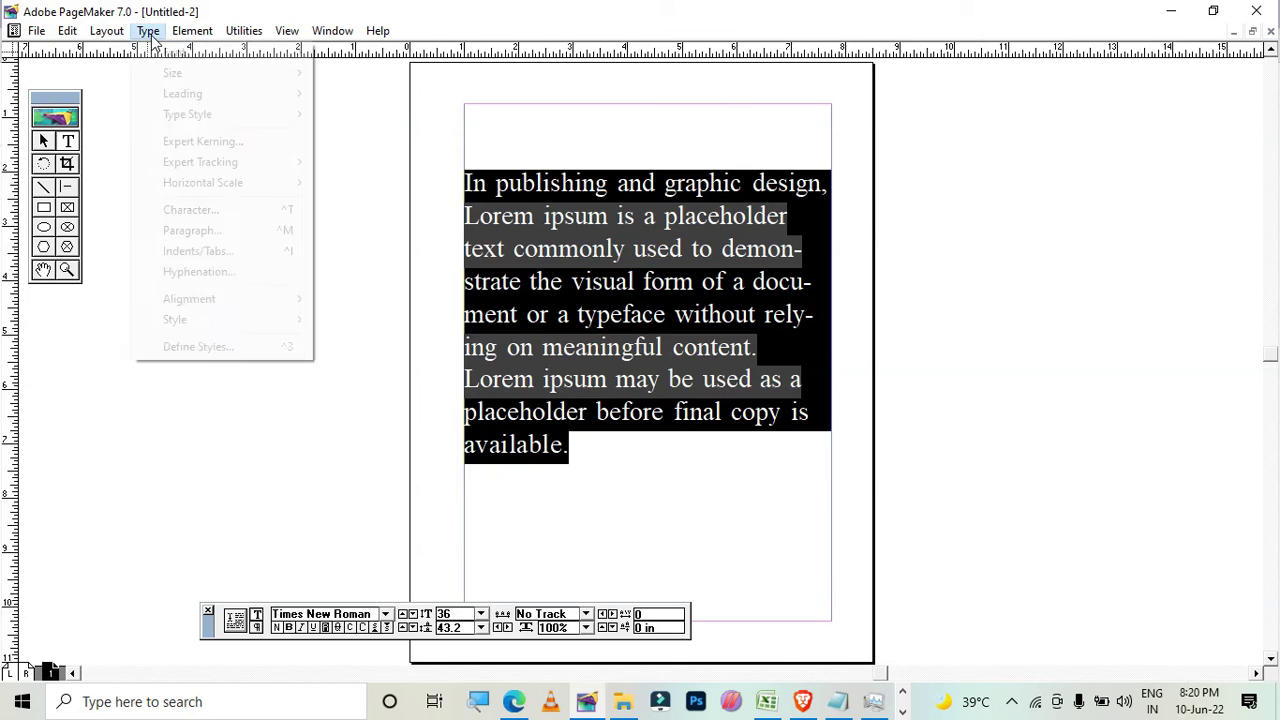
{"action": "left_click", "coordinate": [250, 272]}
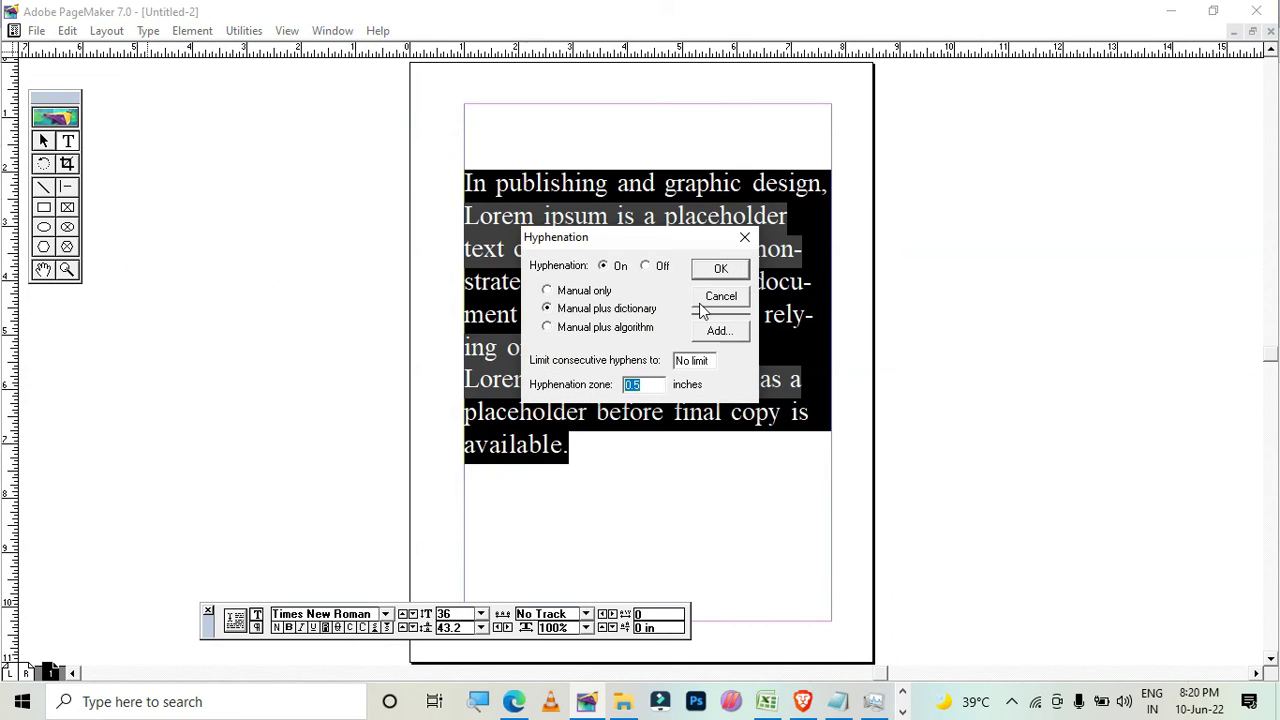
{"action": "left_click", "coordinate": [647, 266]}
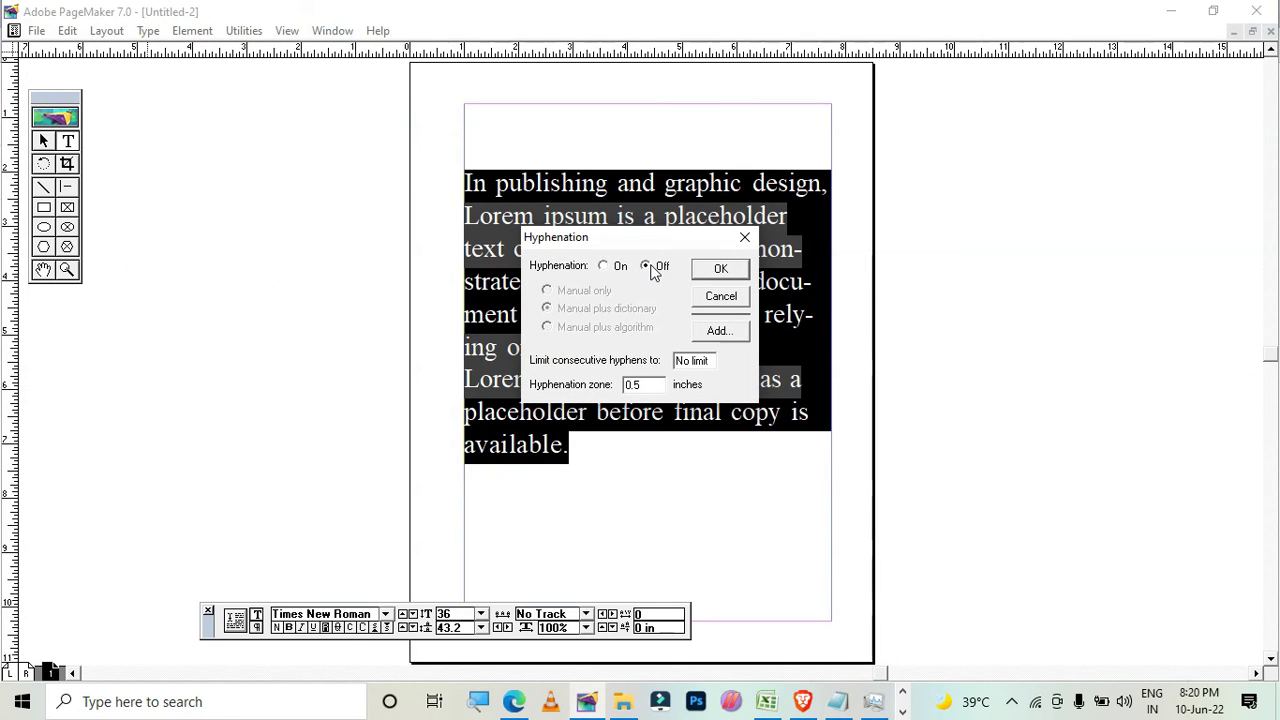
{"action": "left_click", "coordinate": [722, 270]}
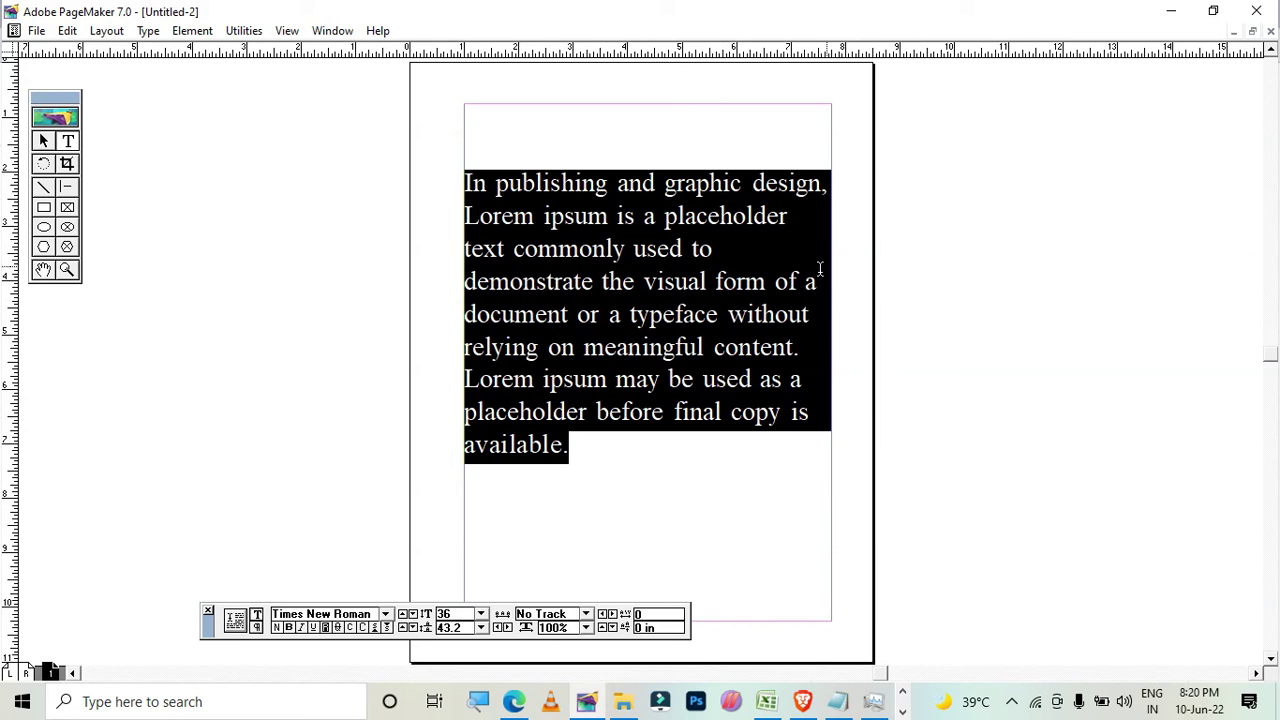
Step: Turn hyphenation back on for the selected paragraph, using Manual plus dictionary
{"action": "left_click", "coordinate": [150, 34]}
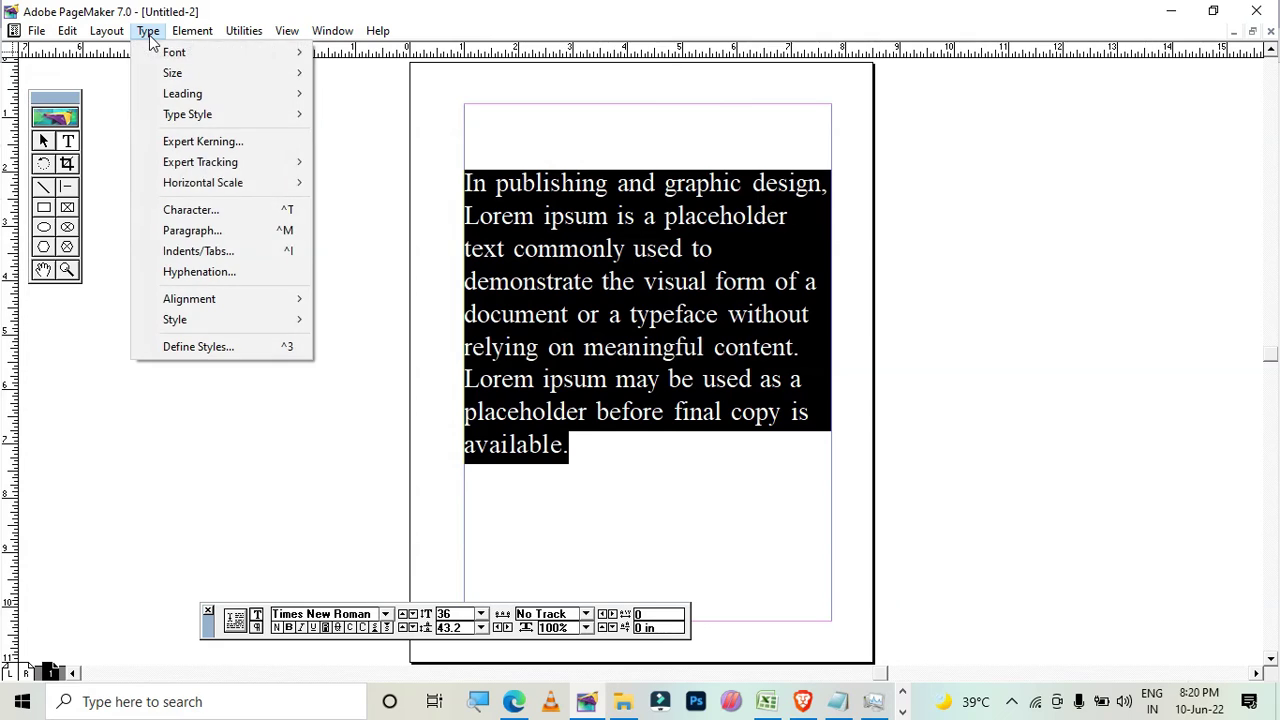
{"action": "left_click", "coordinate": [248, 272]}
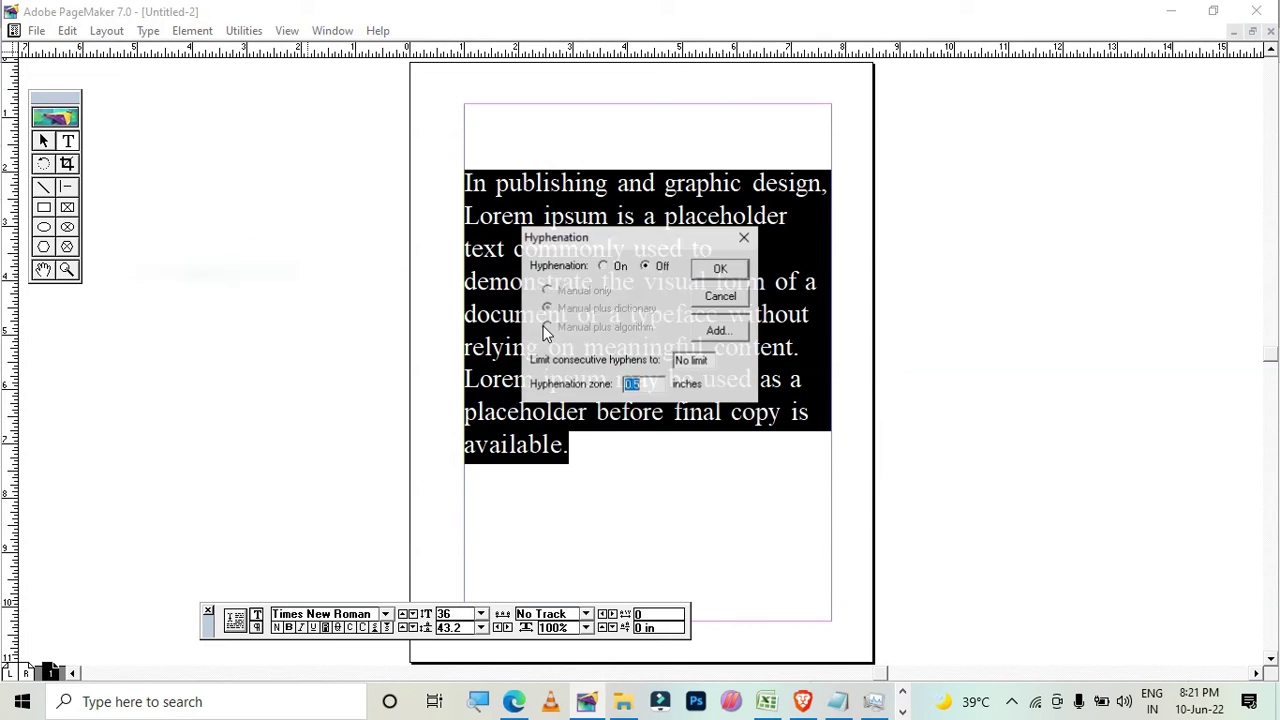
{"action": "left_click", "coordinate": [609, 267]}
{"action": "left_click", "coordinate": [718, 269]}
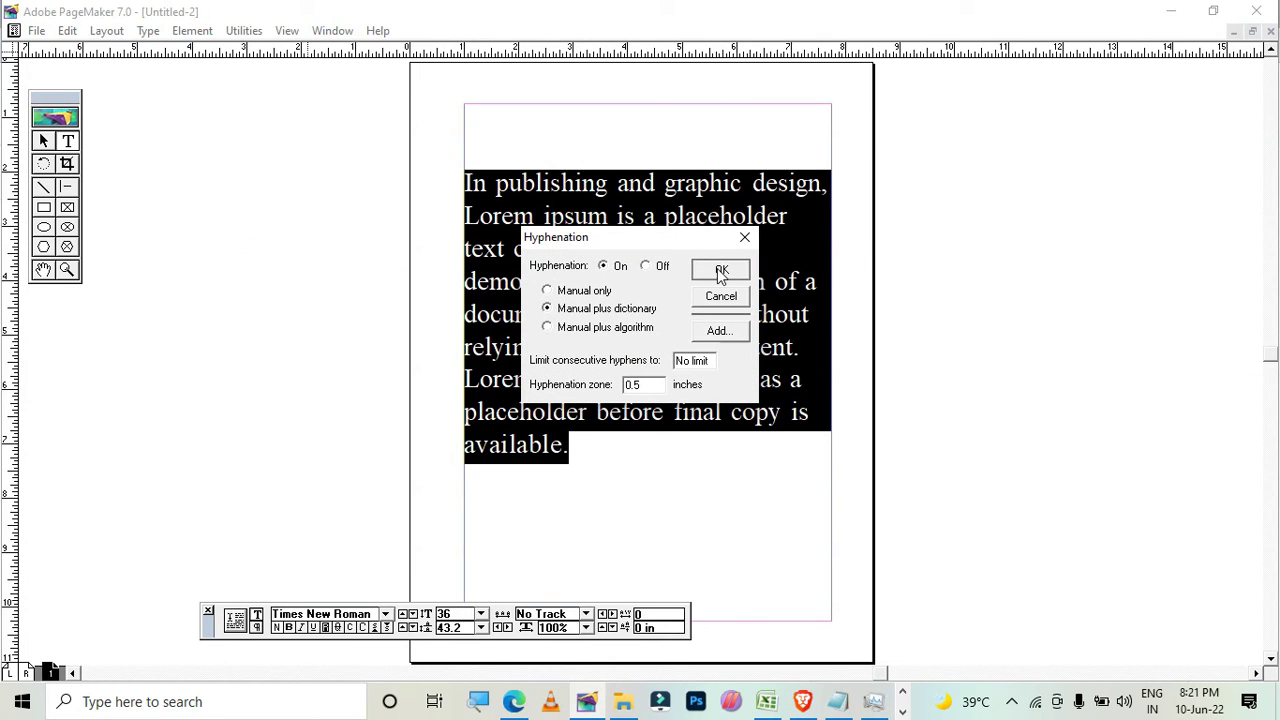
Step: Apply Align Left to the selected paragraph, followed by Align Center
{"action": "left_click", "coordinate": [148, 31]}
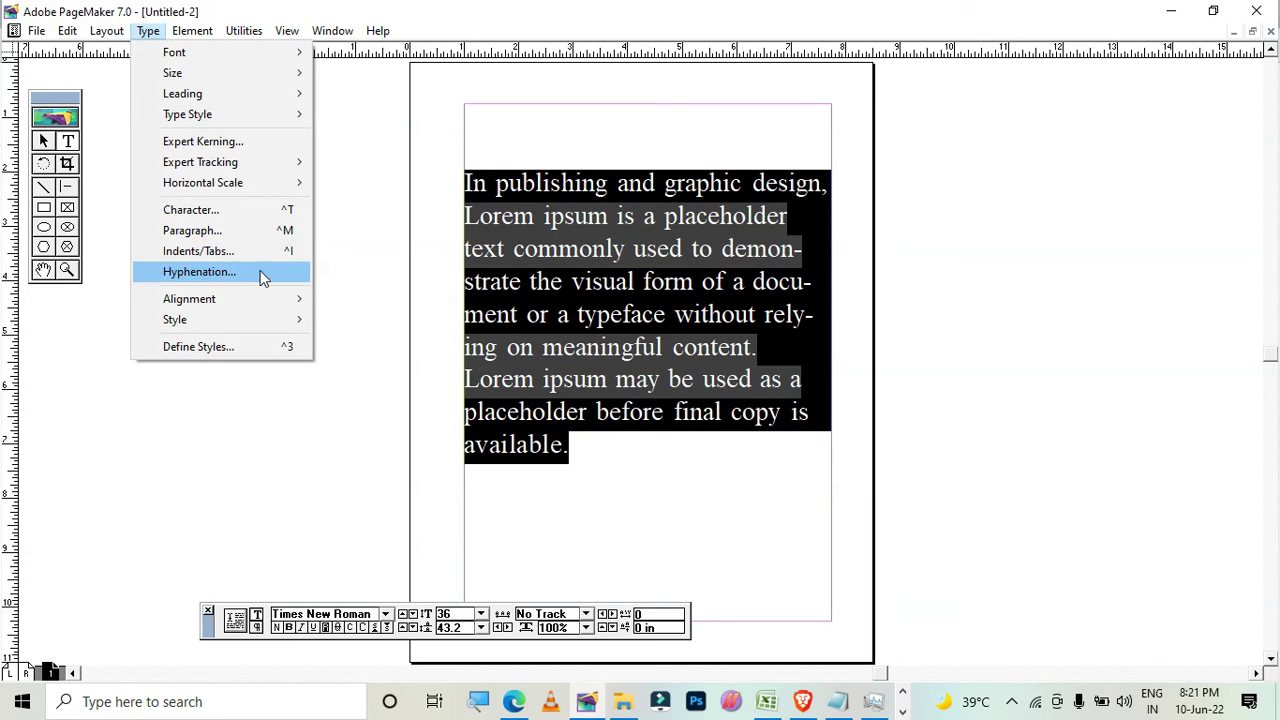
{"action": "mouse_move", "coordinate": [286, 300]}
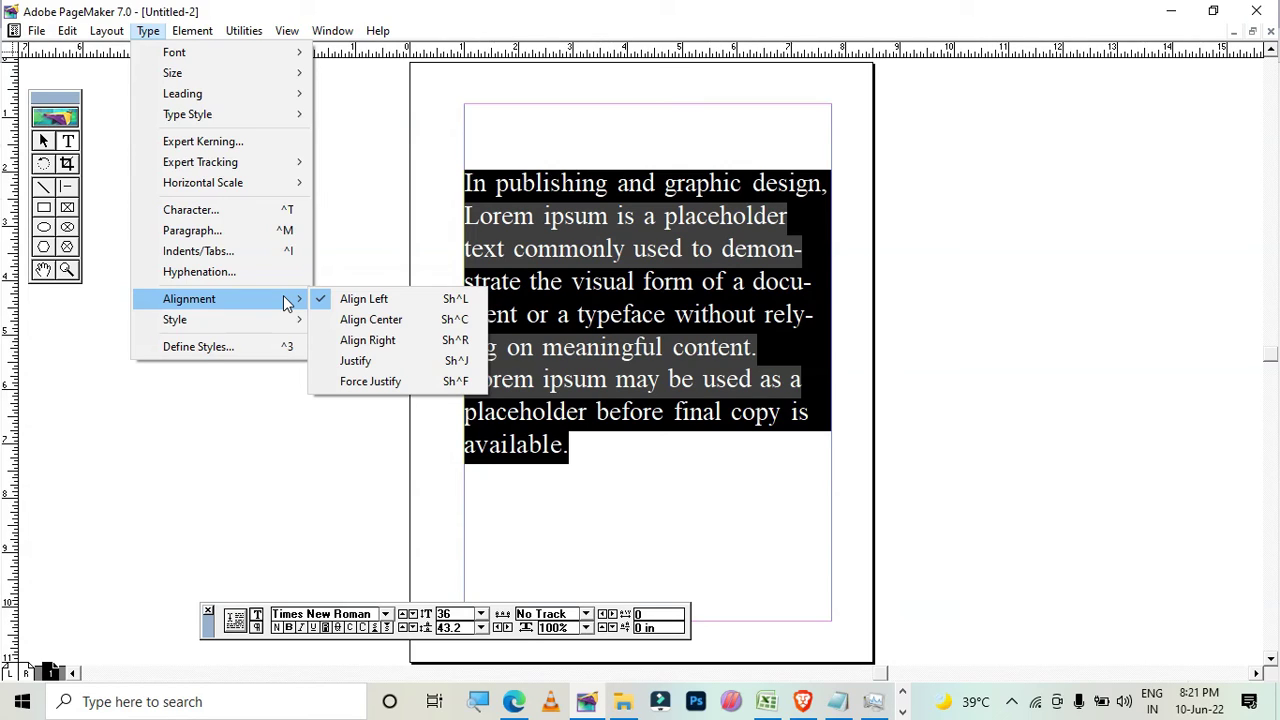
{"action": "left_click", "coordinate": [343, 299]}
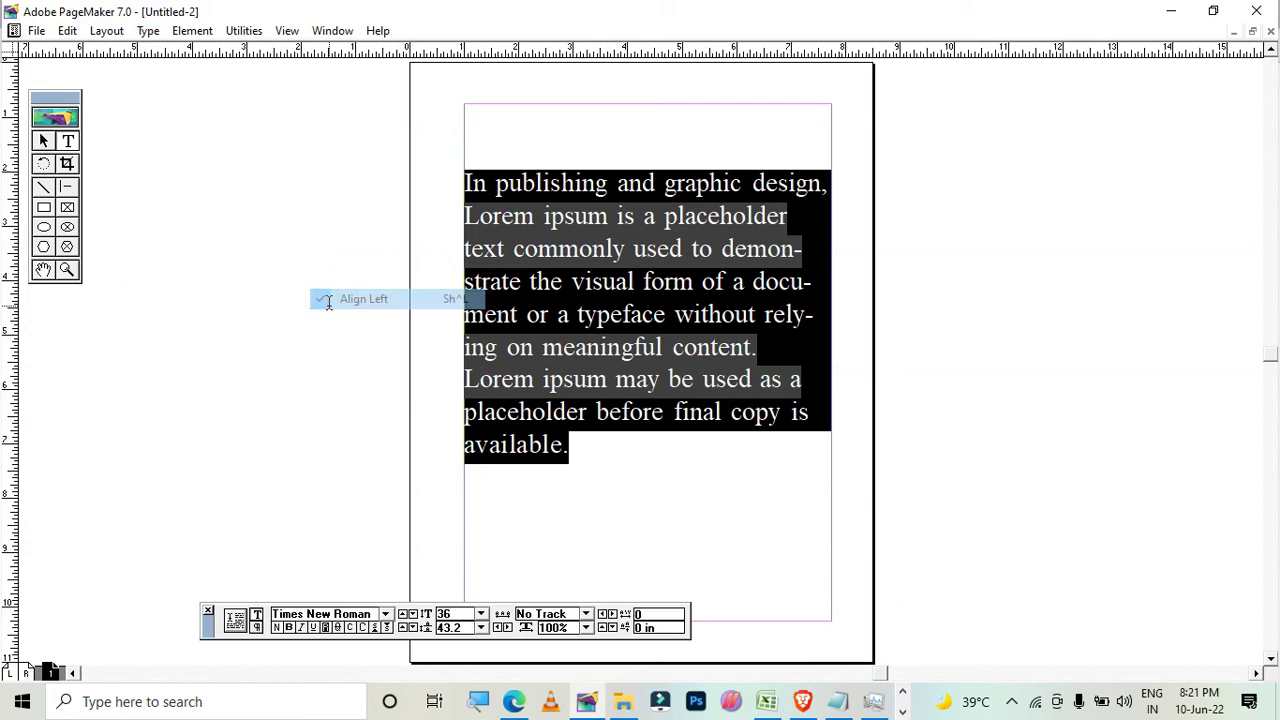
{"action": "left_click", "coordinate": [147, 31]}
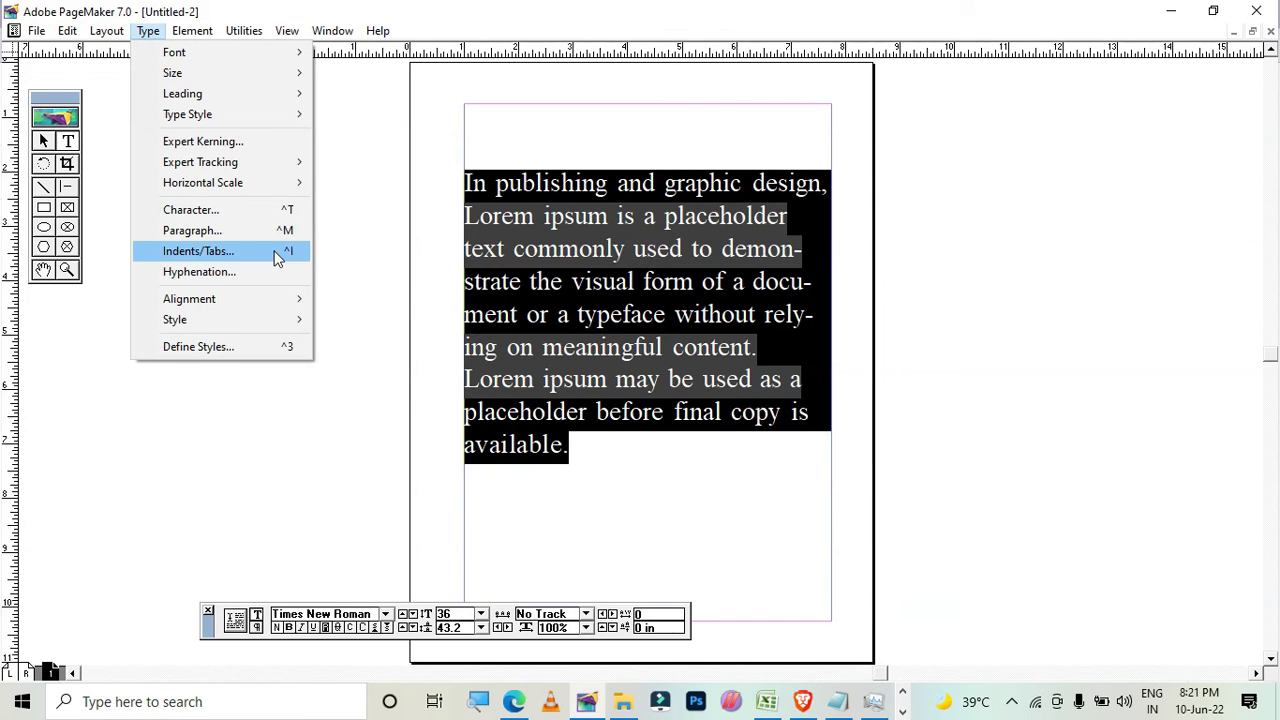
{"action": "mouse_move", "coordinate": [295, 303]}
{"action": "left_click", "coordinate": [345, 319]}
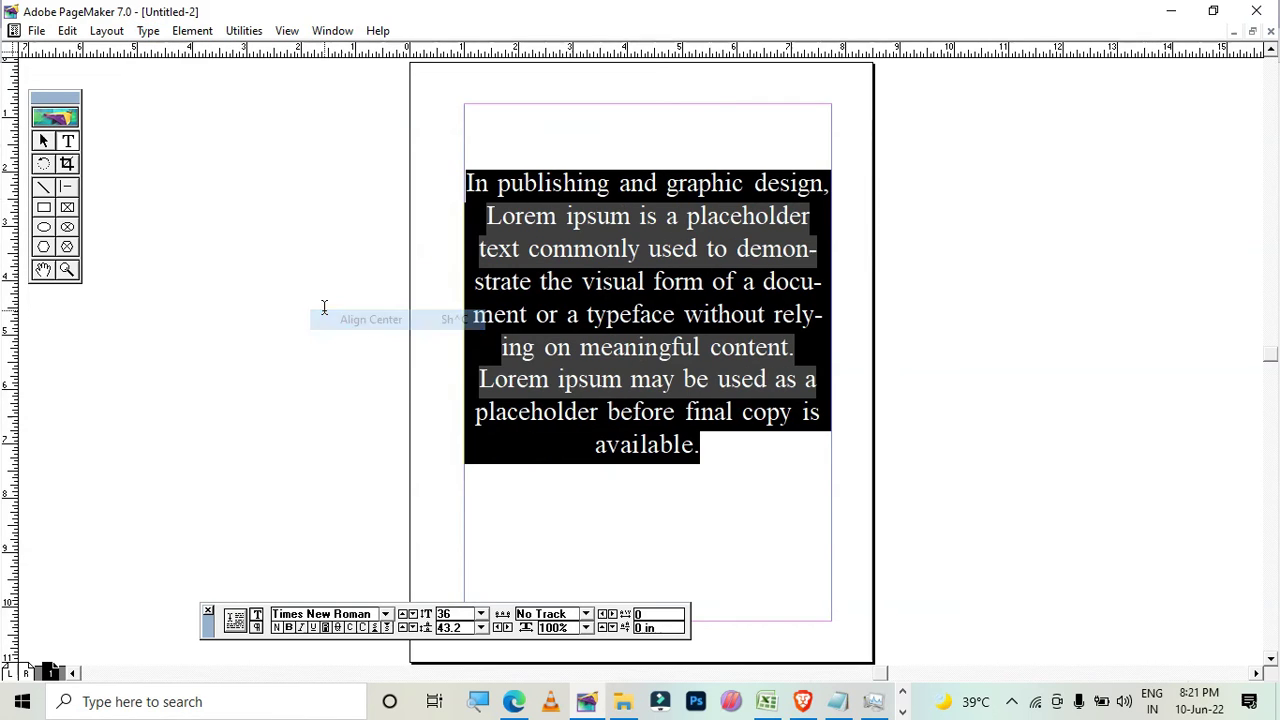
Step: Set the selected paragraph's alignment to Justify, followed by Force Justify
{"action": "left_click", "coordinate": [148, 31]}
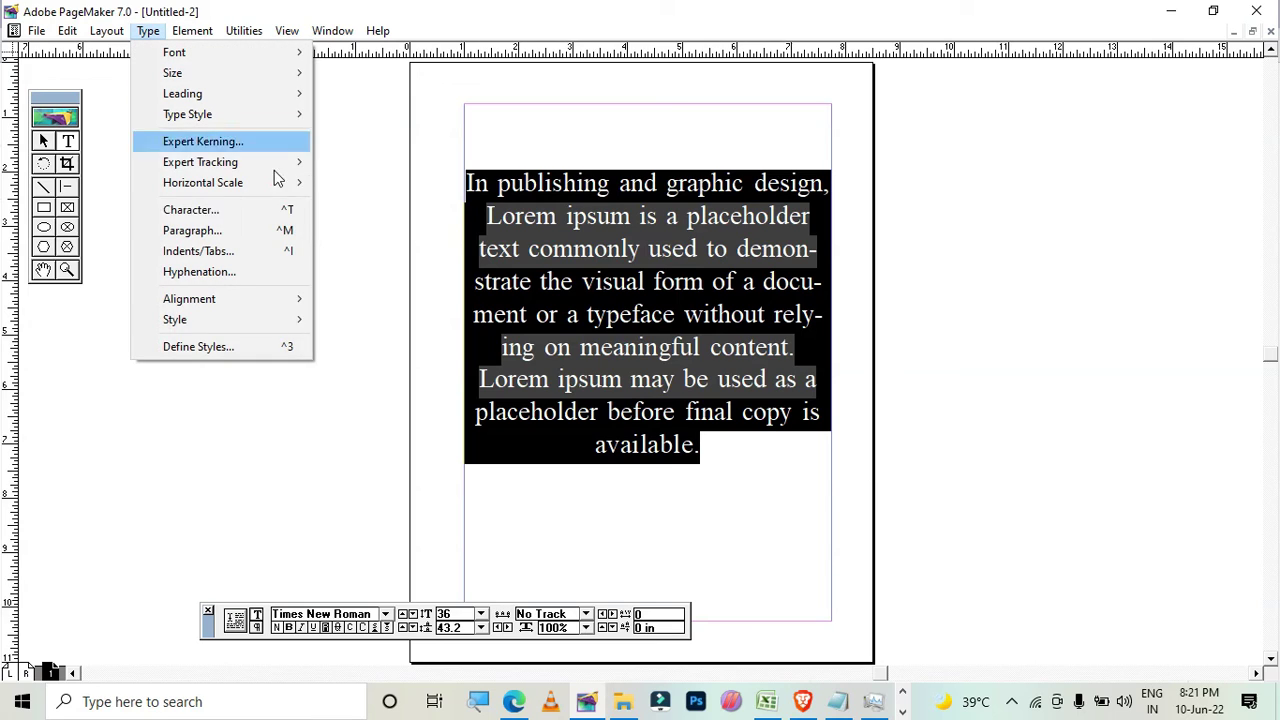
{"action": "mouse_move", "coordinate": [298, 299]}
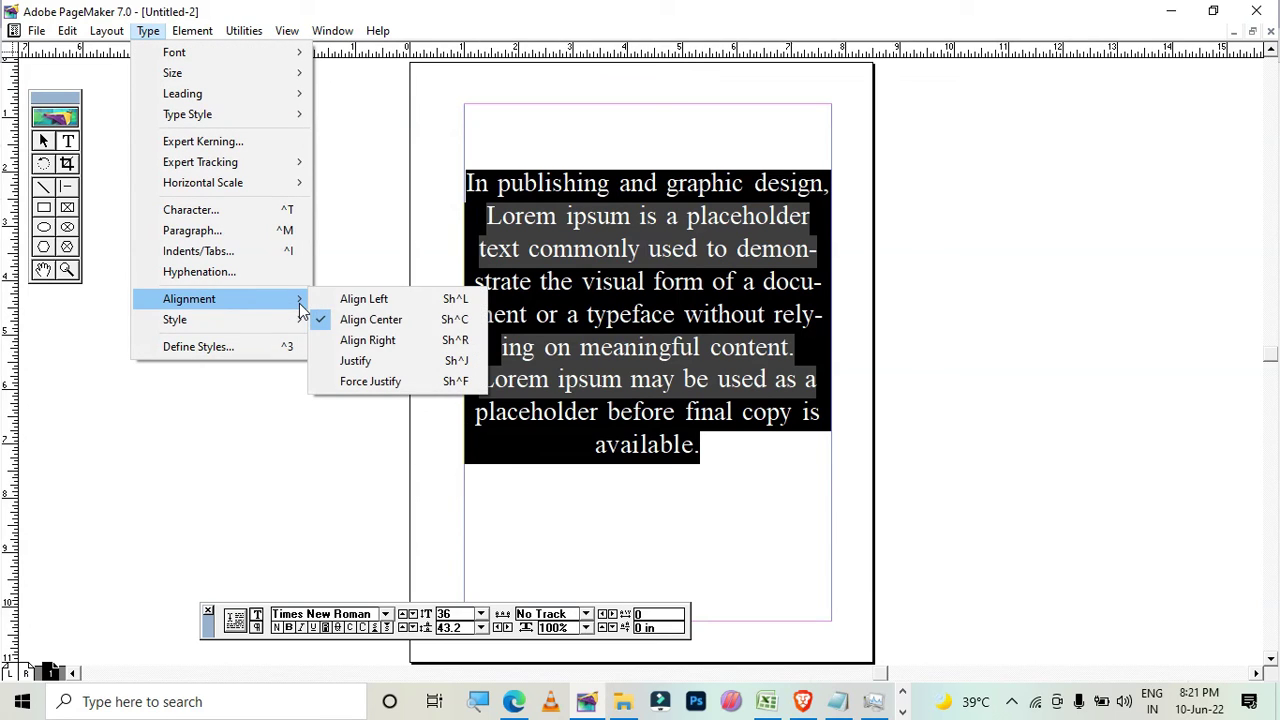
{"action": "left_click", "coordinate": [342, 359]}
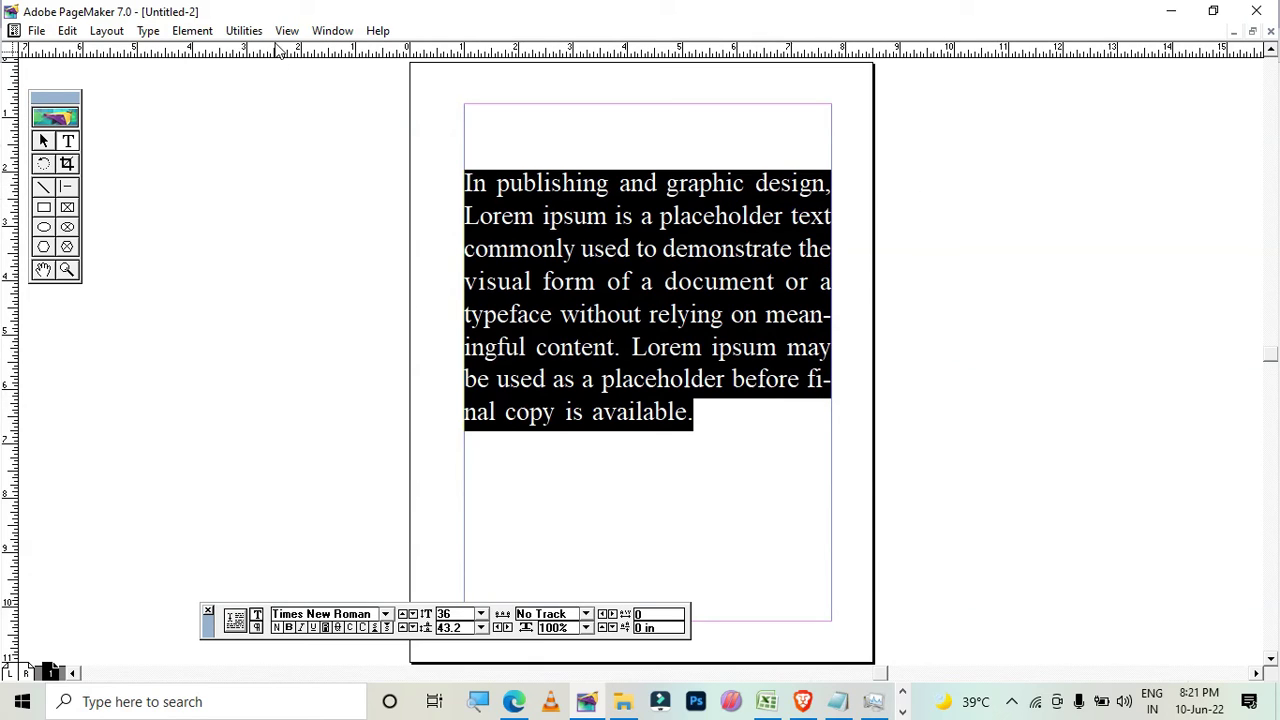
{"action": "left_click", "coordinate": [147, 30]}
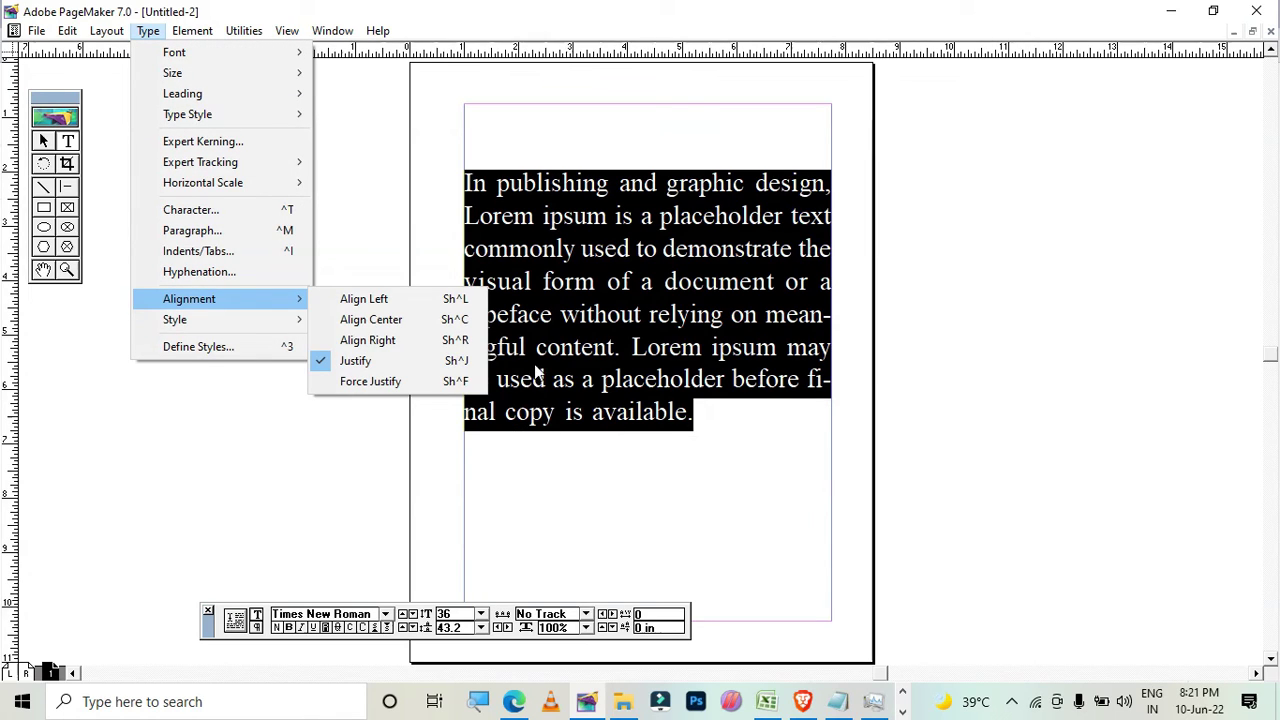
{"action": "left_click", "coordinate": [424, 384]}
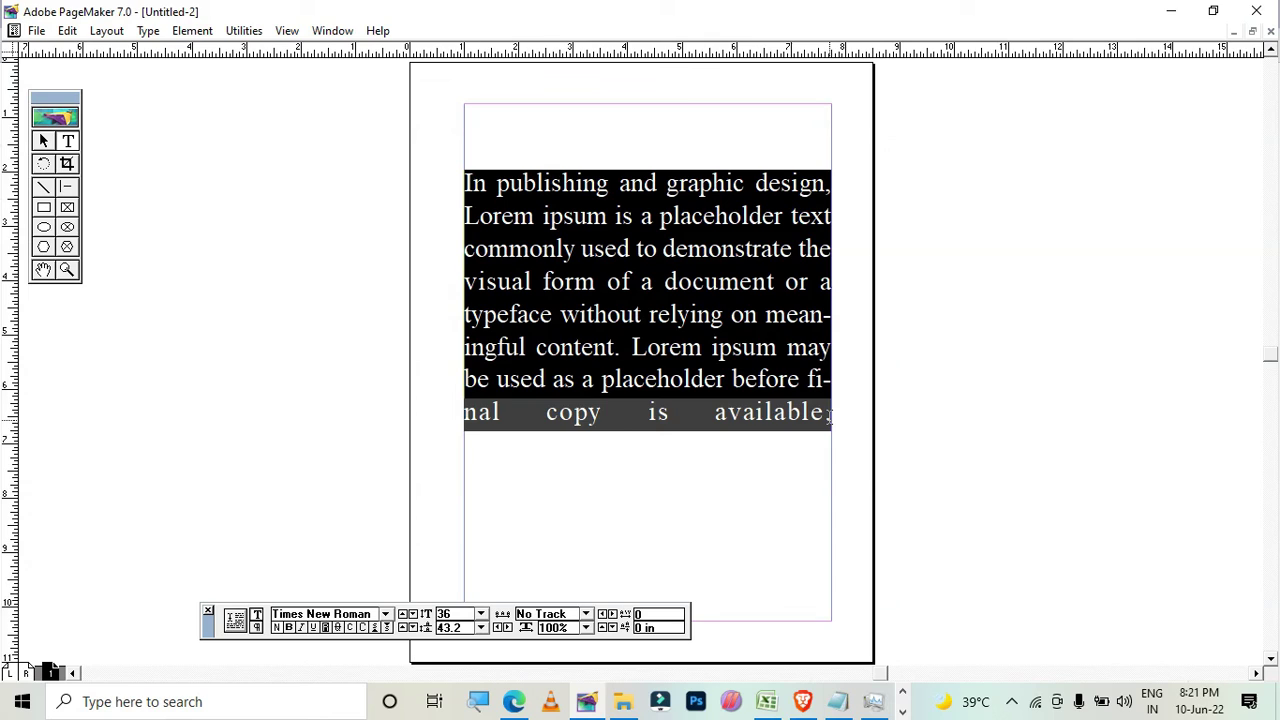
Step: Apply the Body text style to the selected paragraph
{"action": "left_click", "coordinate": [148, 30]}
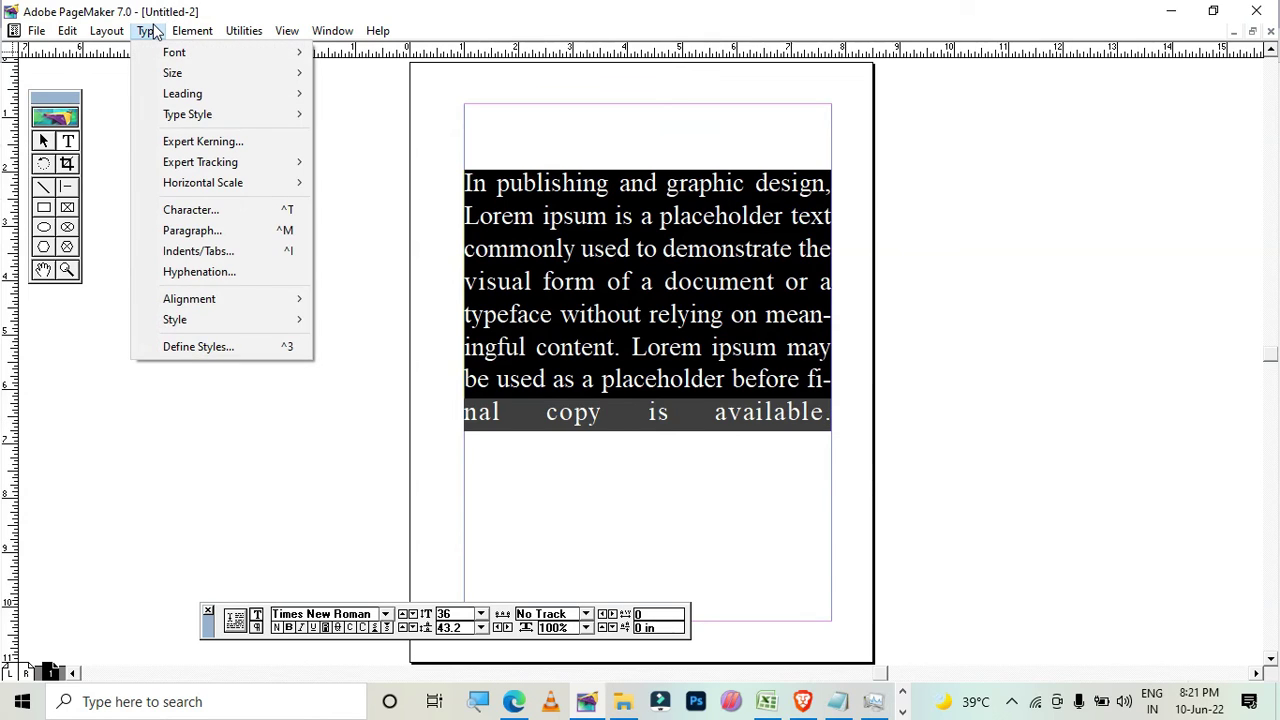
{"action": "mouse_move", "coordinate": [256, 300]}
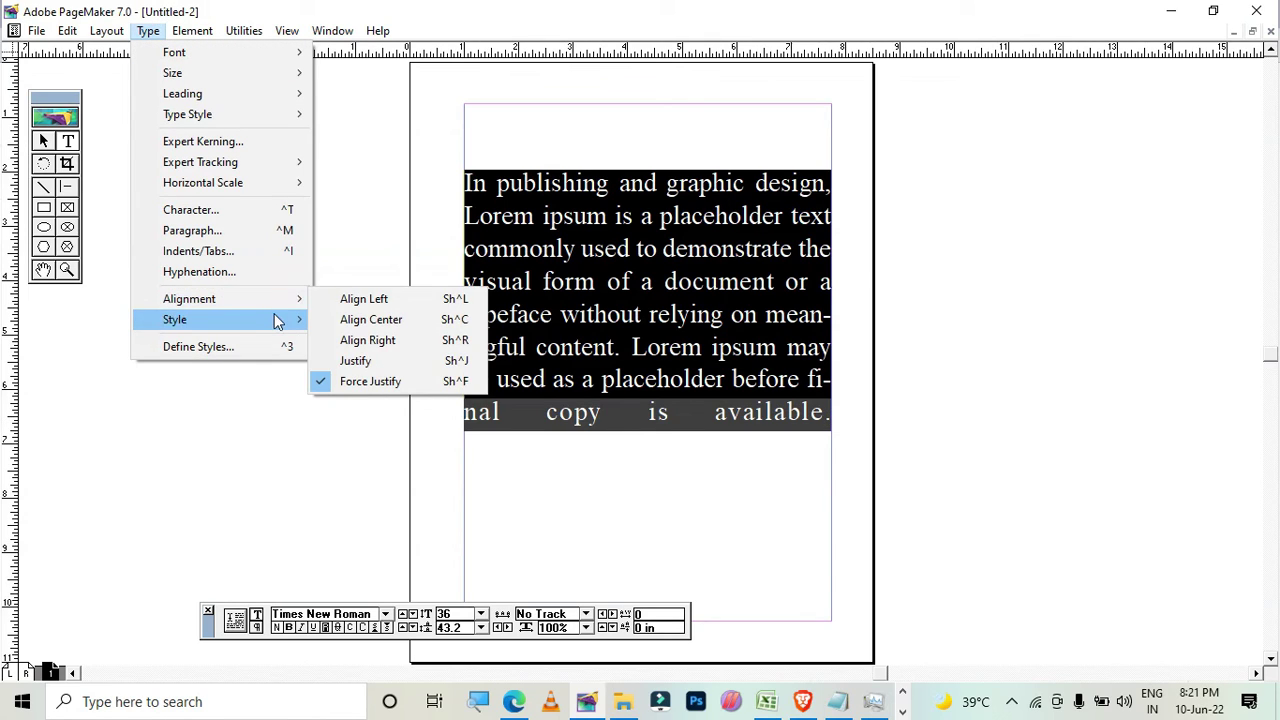
{"action": "mouse_move", "coordinate": [277, 320]}
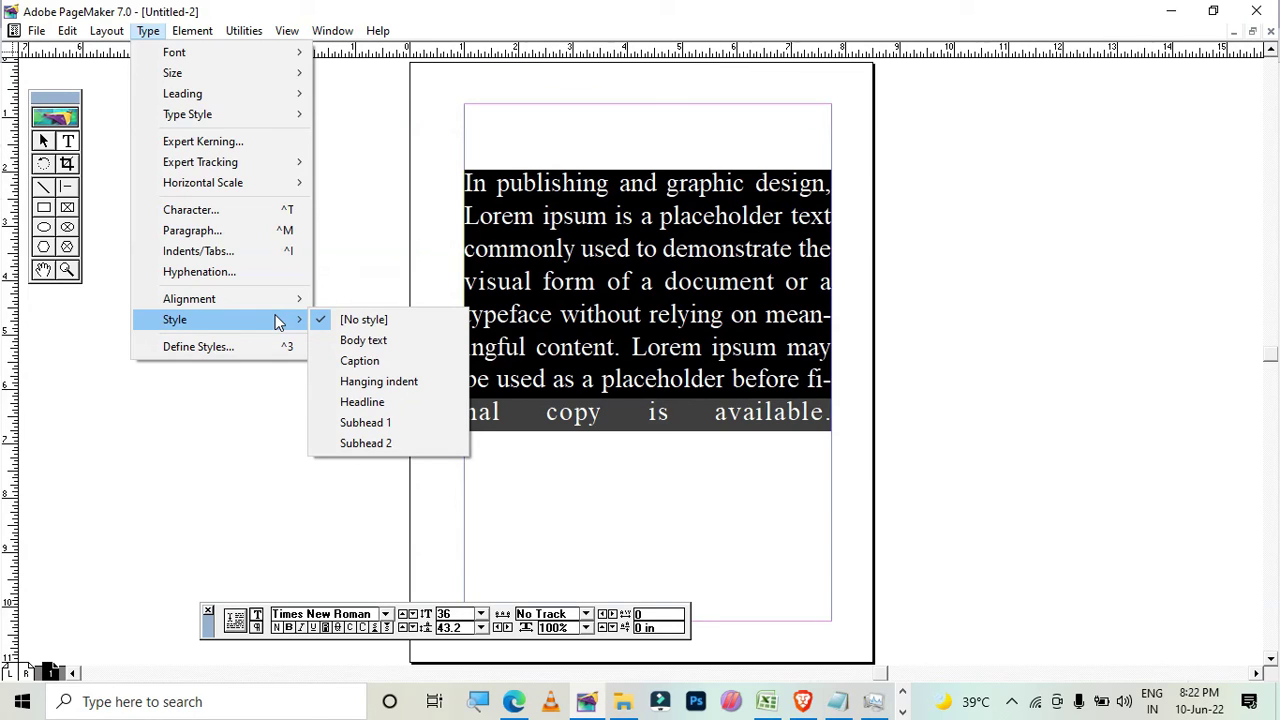
{"action": "left_click", "coordinate": [407, 344]}
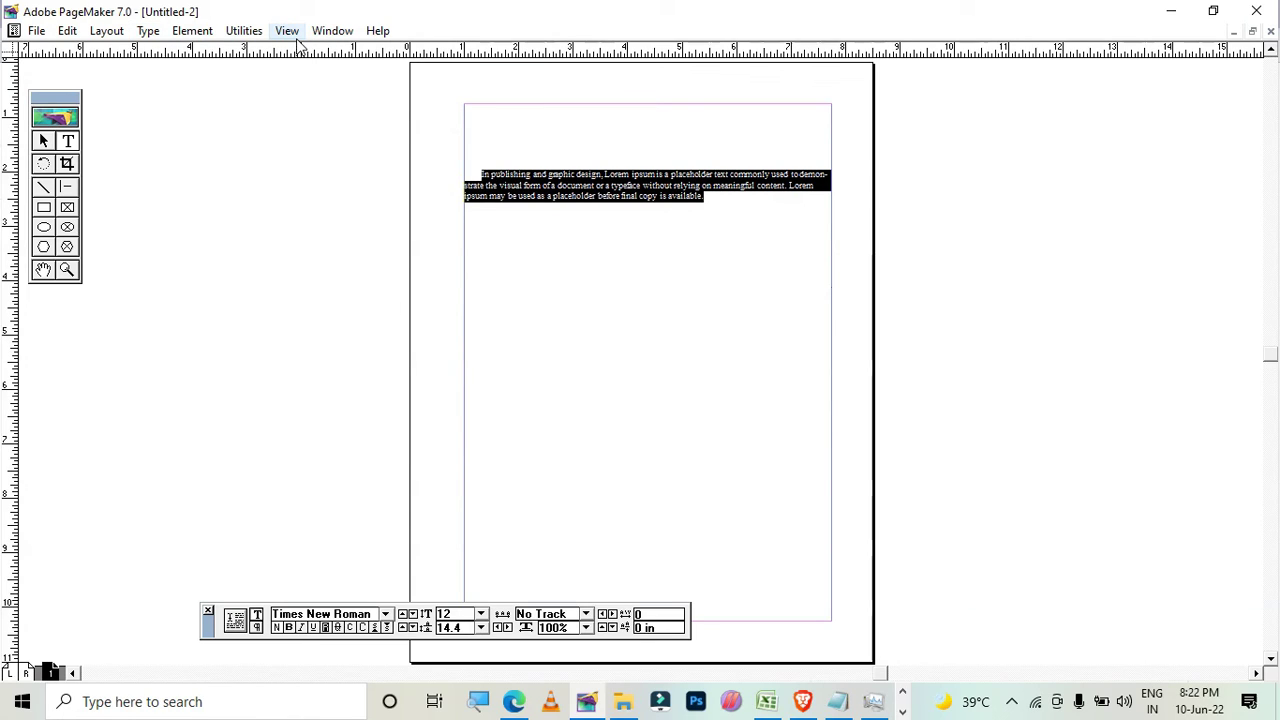
Step: Apply the Caption style to the selected paragraph and inspect the text at actual size
{"action": "left_click", "coordinate": [146, 31]}
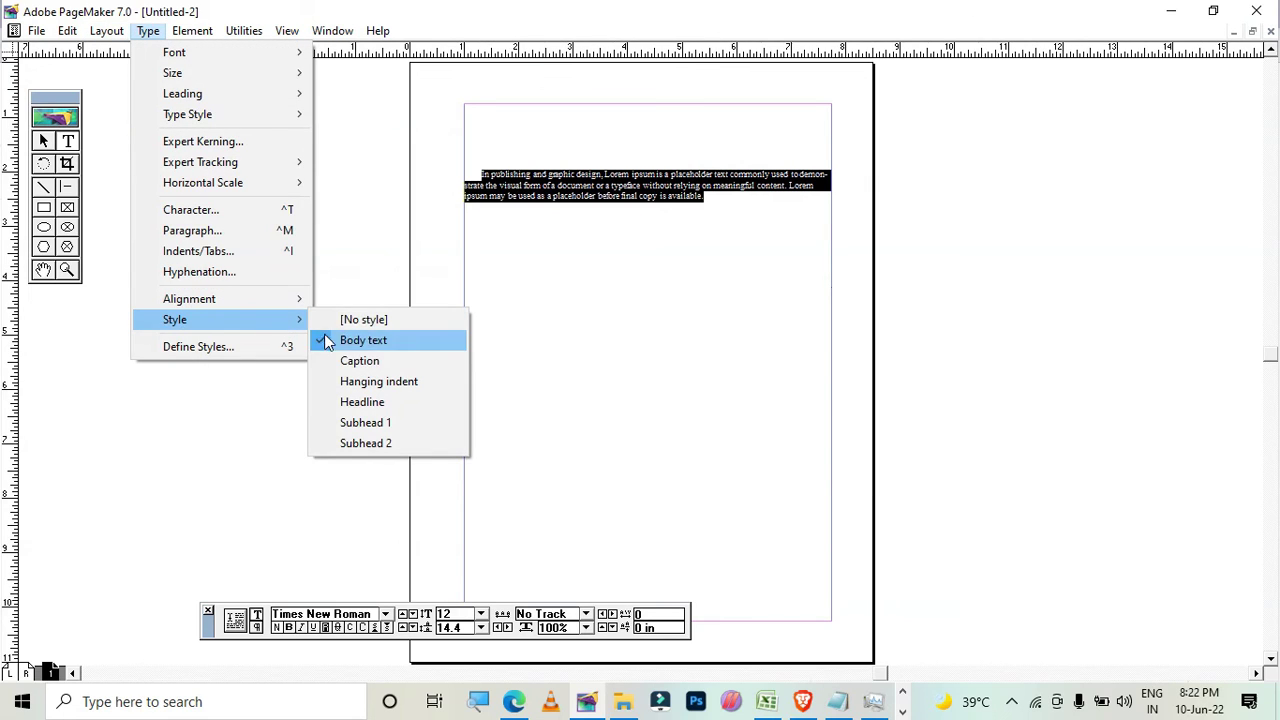
{"action": "left_click", "coordinate": [359, 361]}
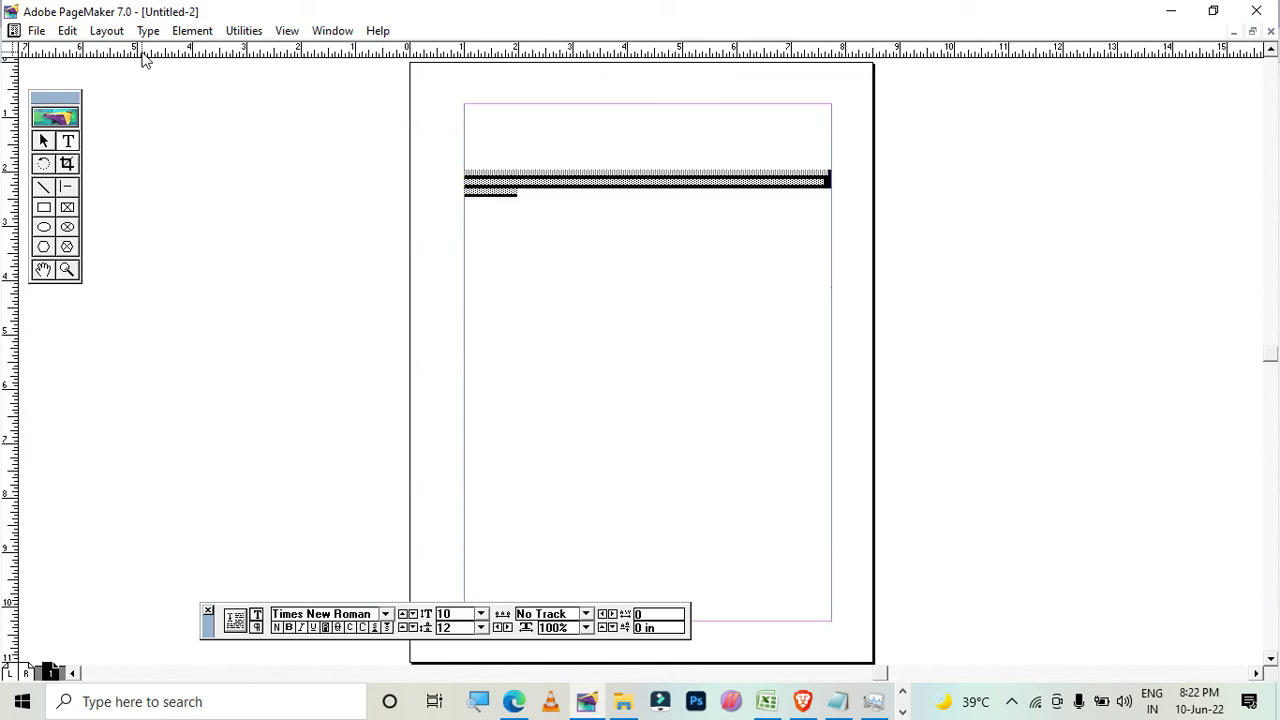
{"action": "key", "text": "ctrl+1"}
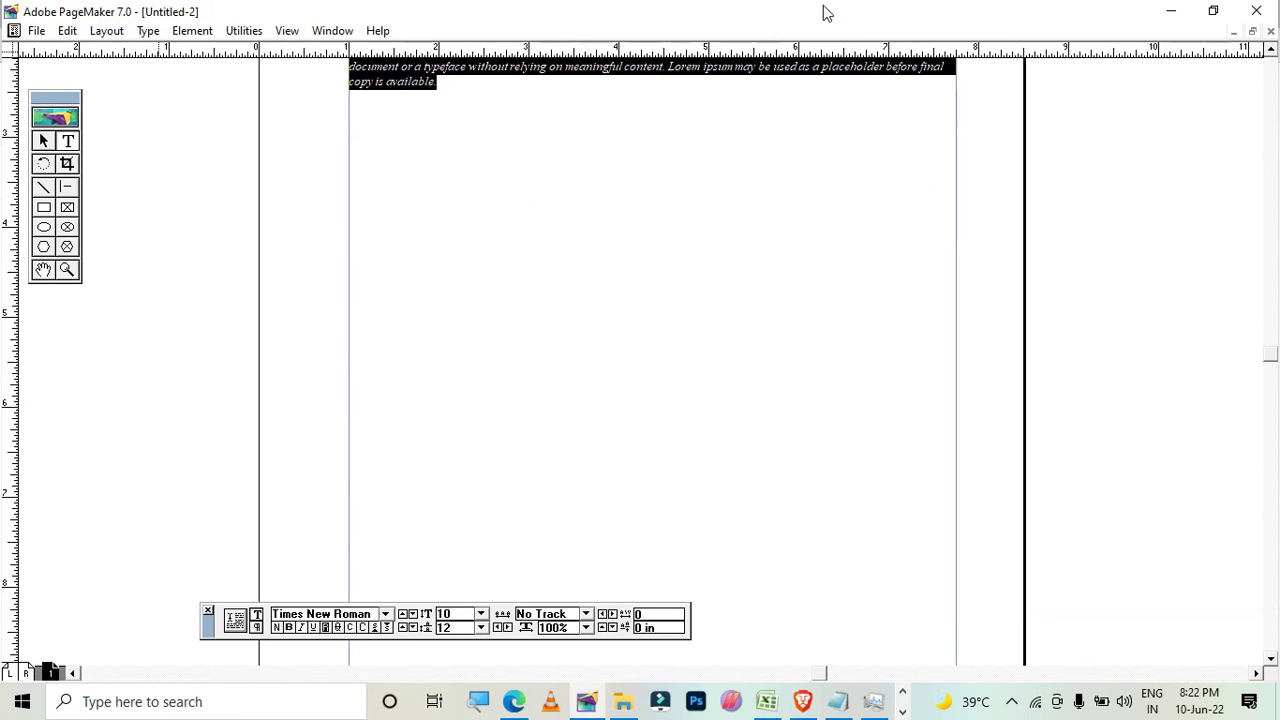
{"action": "scroll", "coordinate": [561, 99], "scroll_direction": "up", "scroll_amount": 4}
Step: Apply the Headline style to the selected paragraph
{"action": "left_click", "coordinate": [68, 31]}
{"action": "mouse_move", "coordinate": [148, 31]}
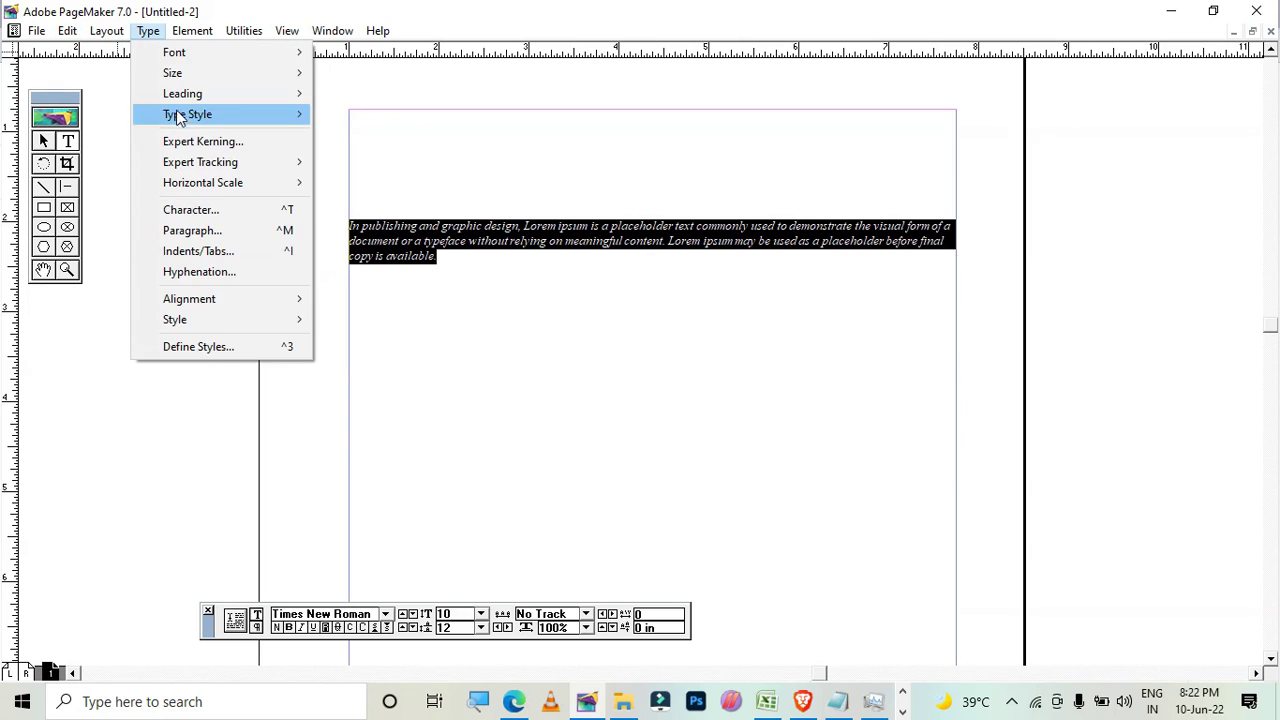
{"action": "mouse_move", "coordinate": [279, 324]}
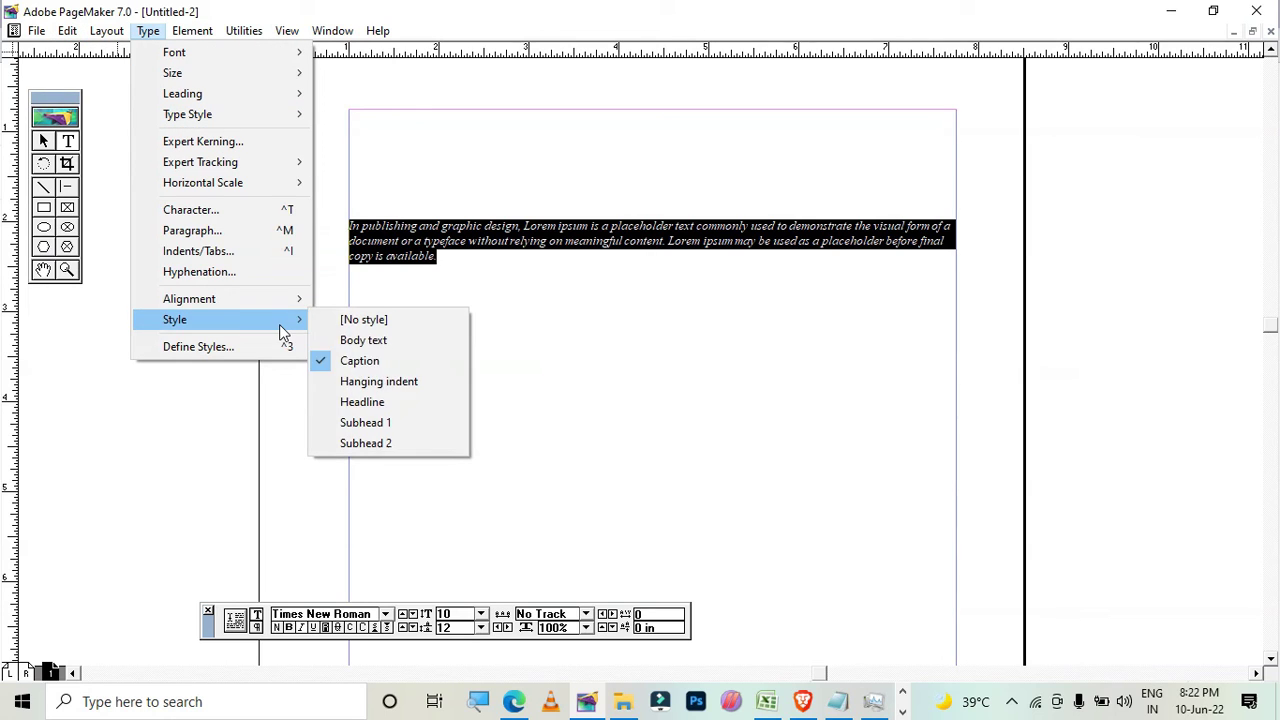
{"action": "left_click", "coordinate": [366, 403]}
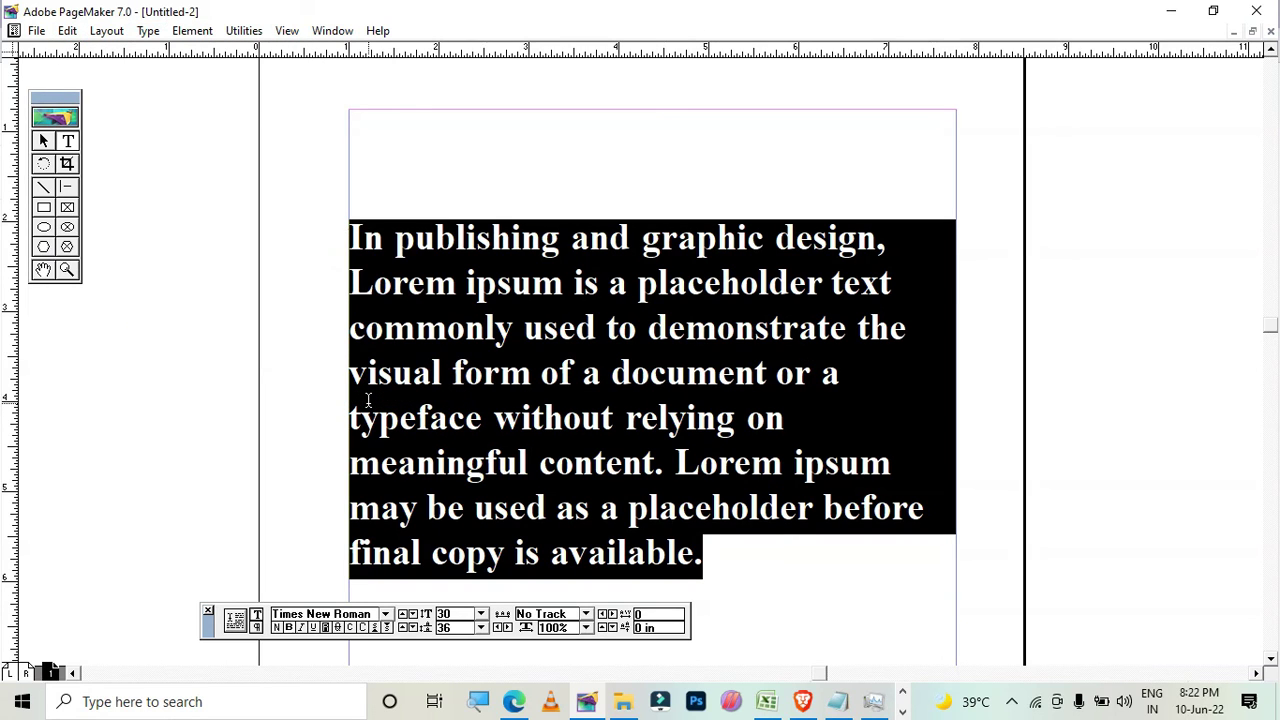
Step: Start defining a new paragraph style named magic, based on Headline
{"action": "left_click", "coordinate": [148, 30]}
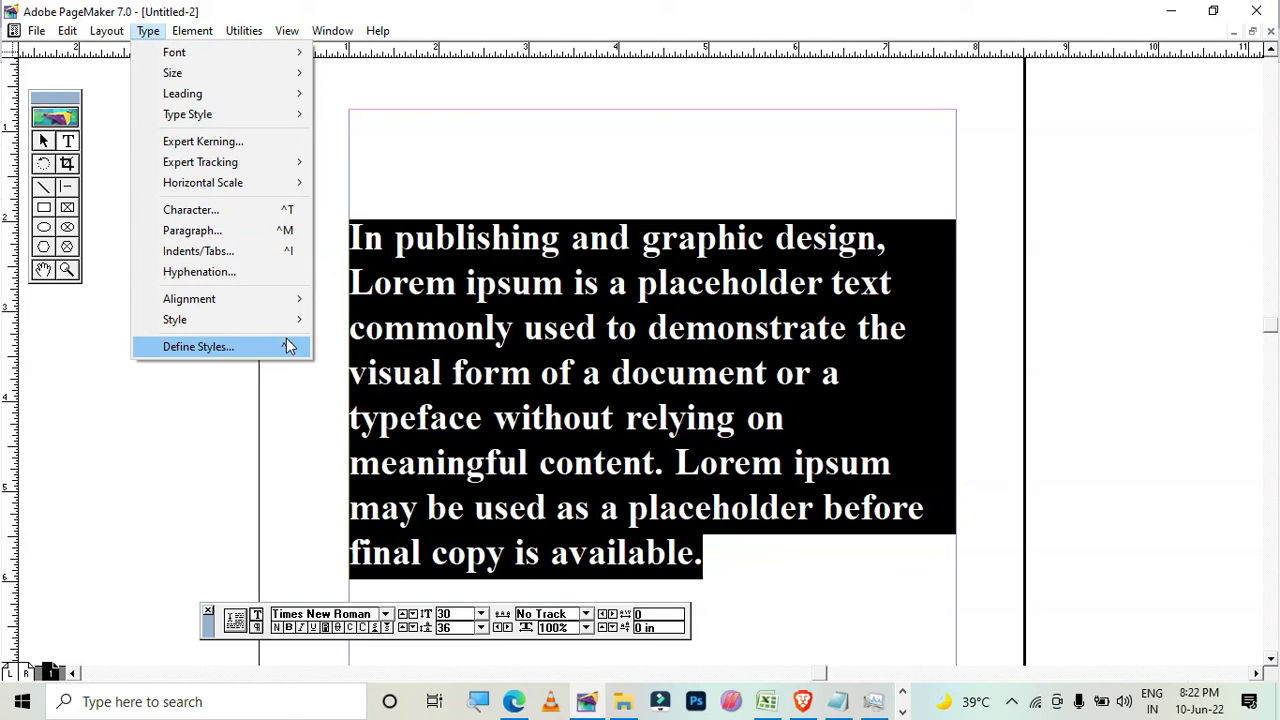
{"action": "mouse_move", "coordinate": [289, 331]}
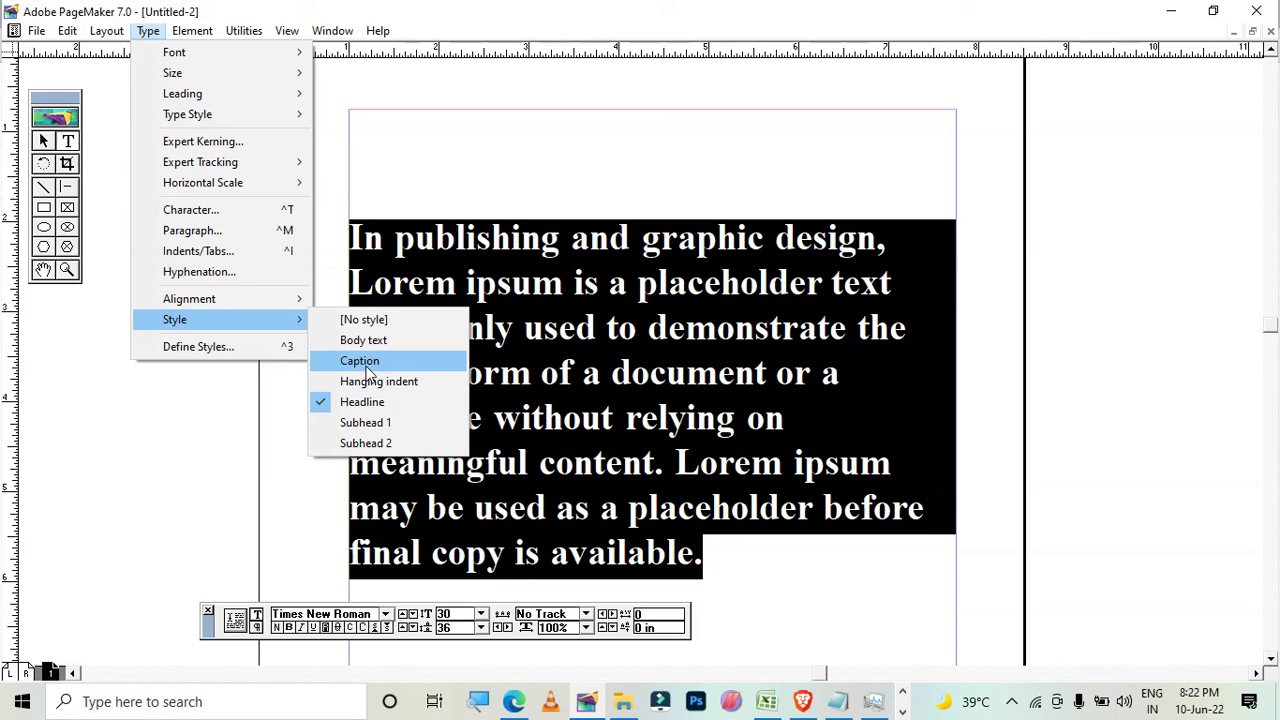
{"action": "left_click", "coordinate": [200, 346]}
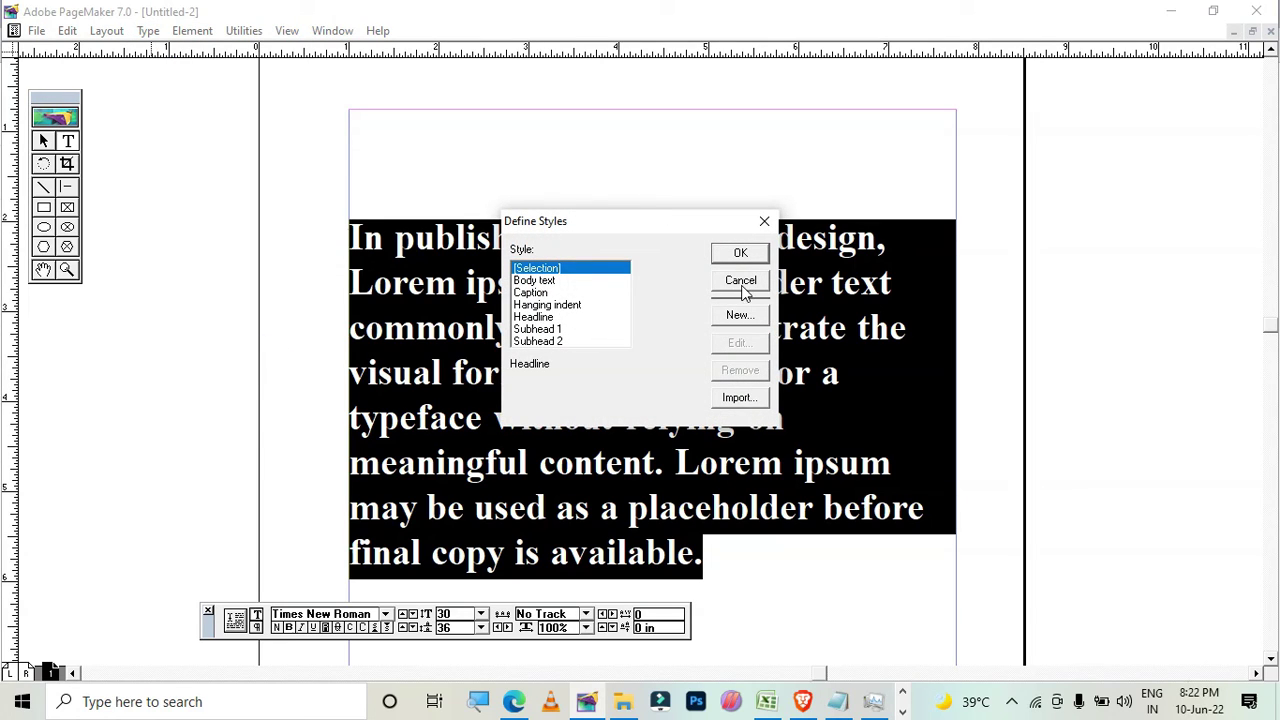
{"action": "left_click", "coordinate": [740, 315]}
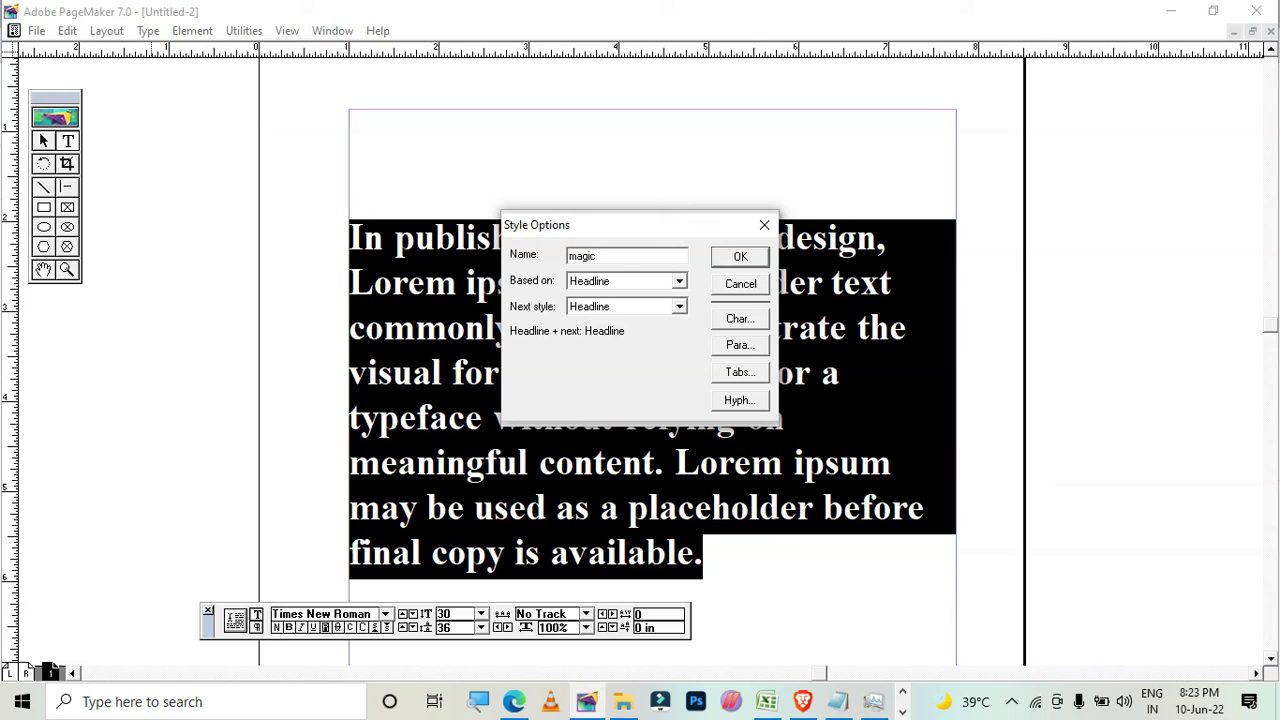
{"action": "left_click", "coordinate": [680, 281]}
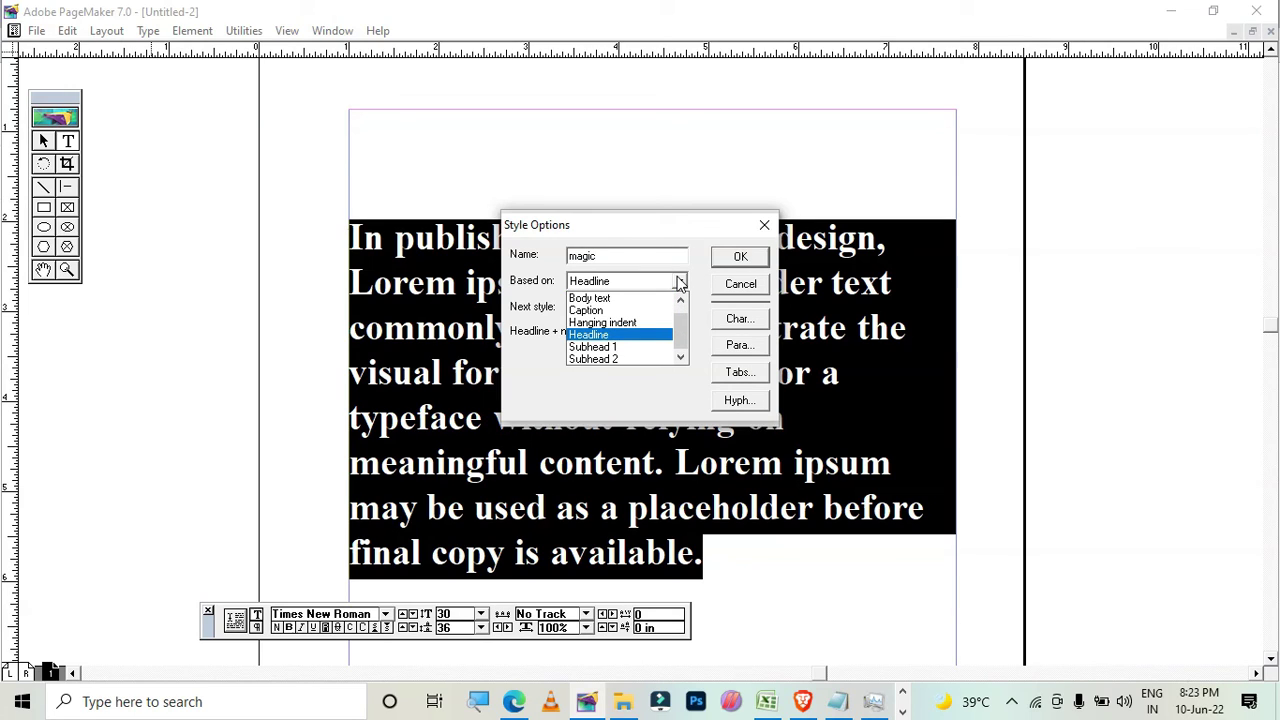
{"action": "left_click", "coordinate": [680, 281]}
Step: In the magic style's character specifications, set the size to 36 points with Auto leading
{"action": "left_click", "coordinate": [731, 323]}
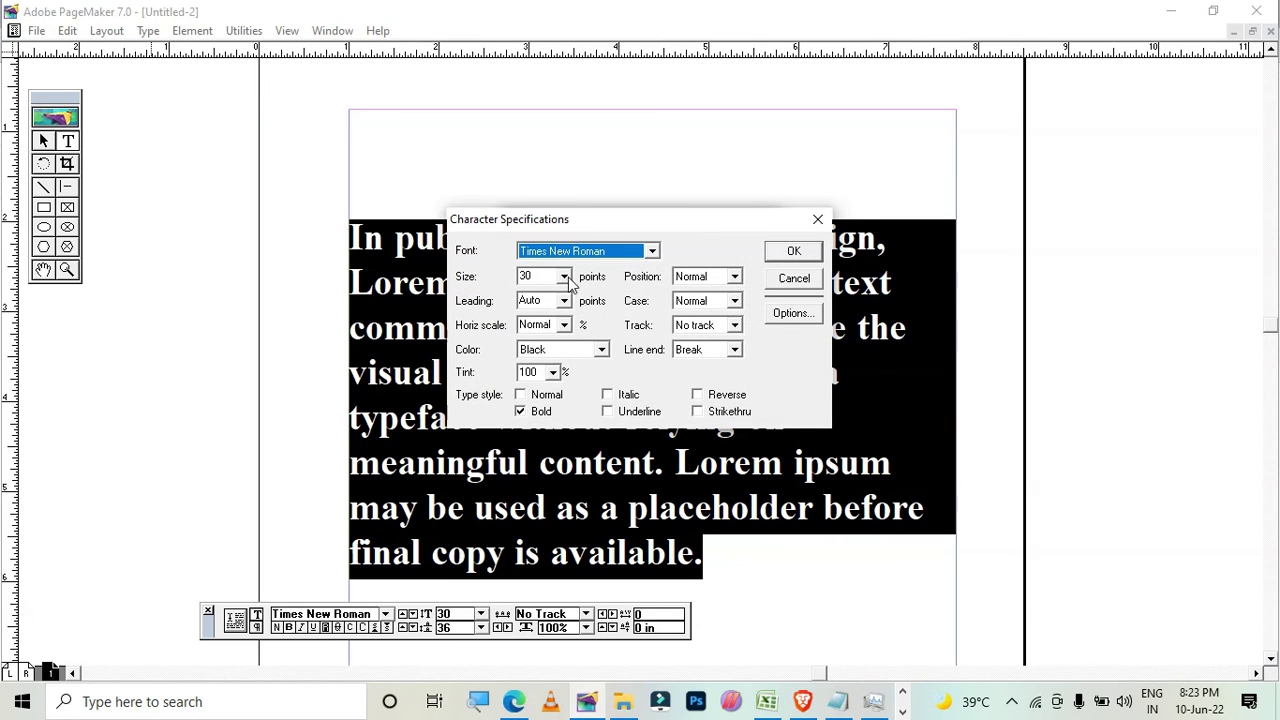
{"action": "left_click", "coordinate": [565, 277]}
{"action": "left_click", "coordinate": [563, 324]}
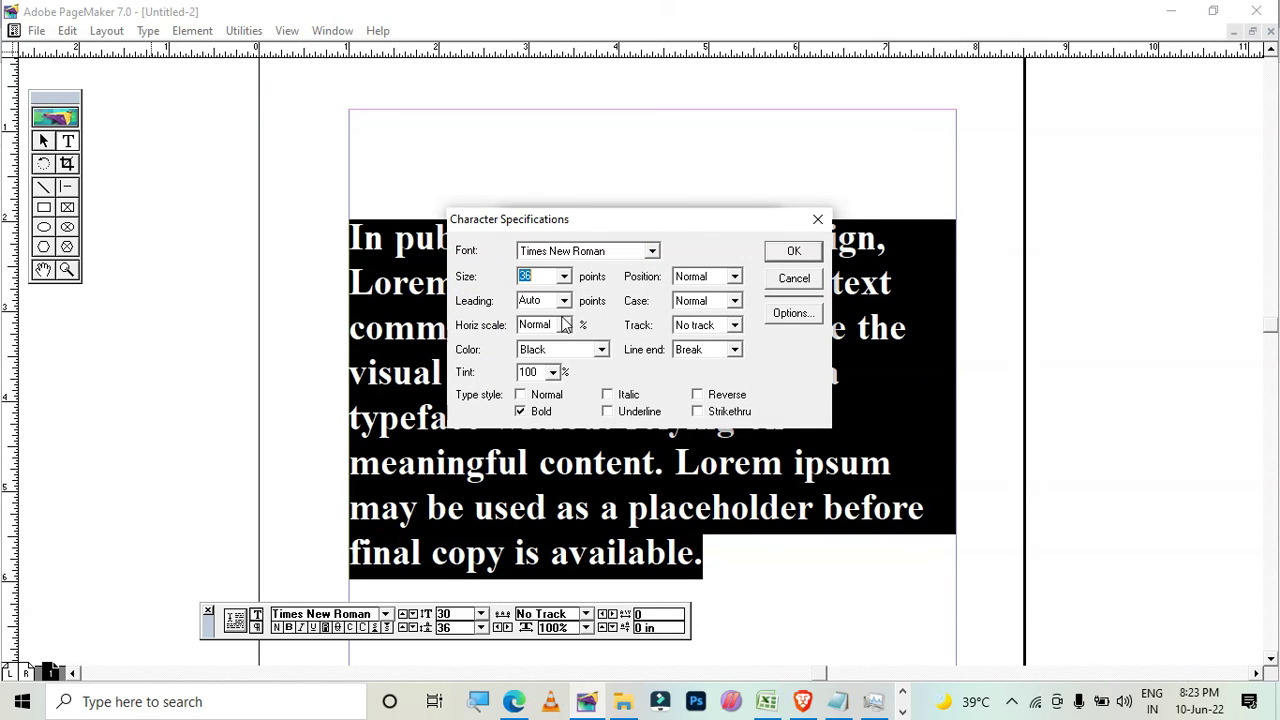
{"action": "left_click", "coordinate": [565, 300]}
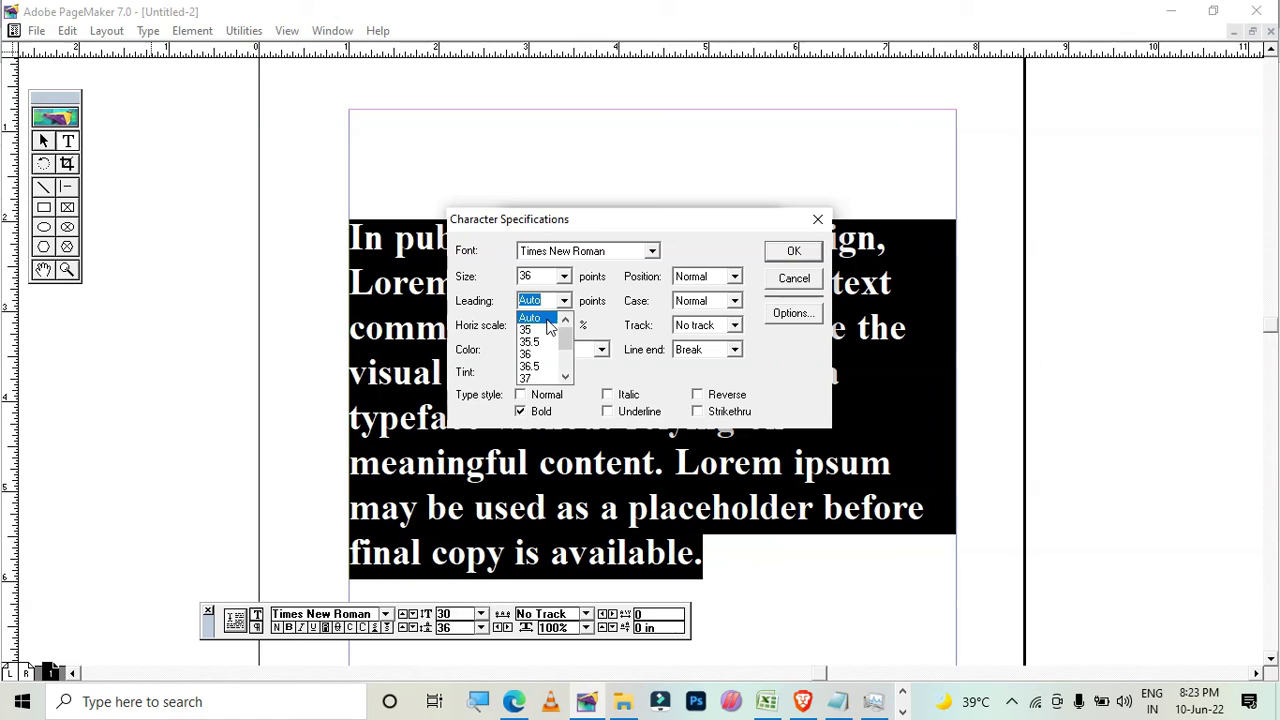
{"action": "left_click", "coordinate": [547, 321]}
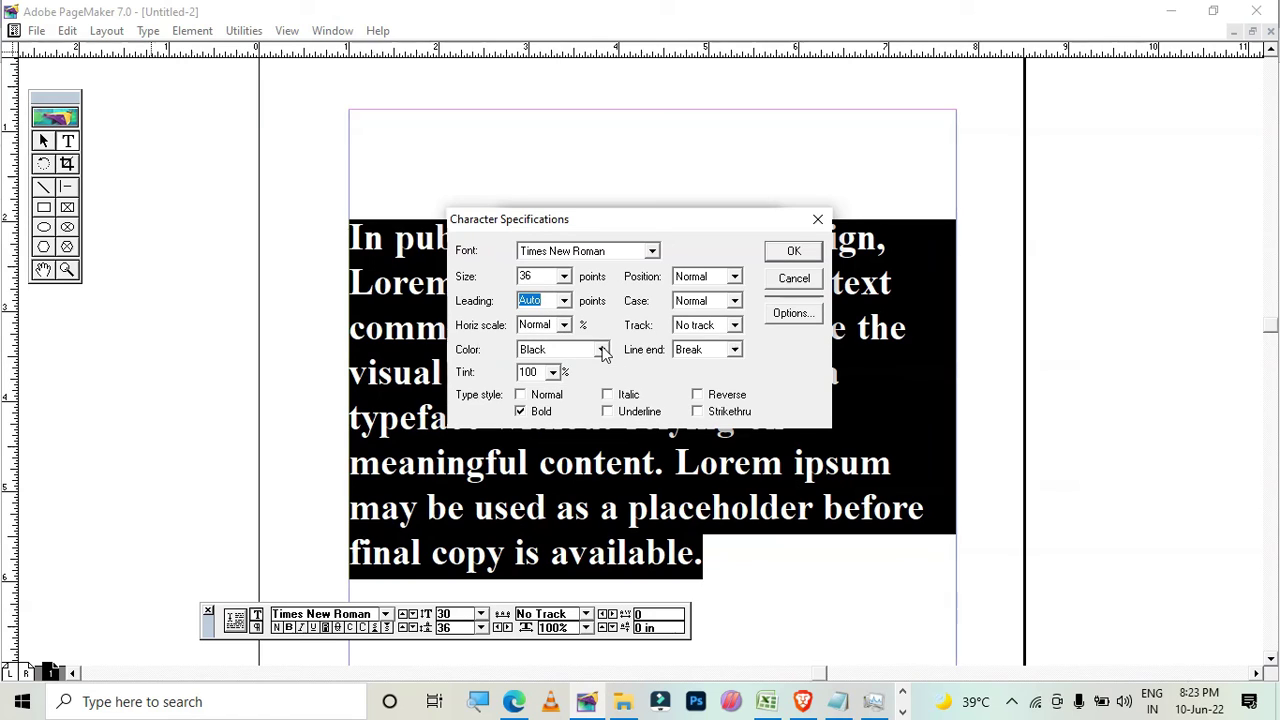
Step: Set the magic style's characters to Cyan, Underline and All caps, and save the style definition
{"action": "left_click", "coordinate": [601, 349]}
{"action": "left_click", "coordinate": [549, 405]}
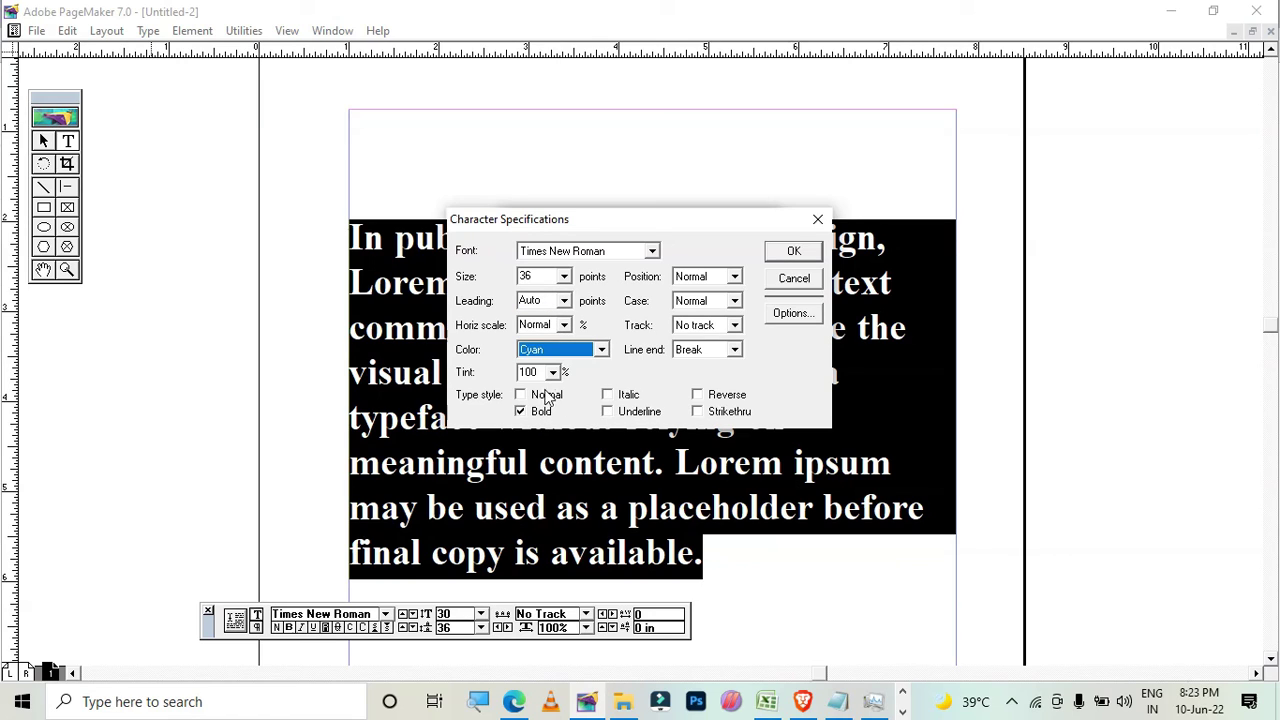
{"action": "left_click", "coordinate": [617, 416]}
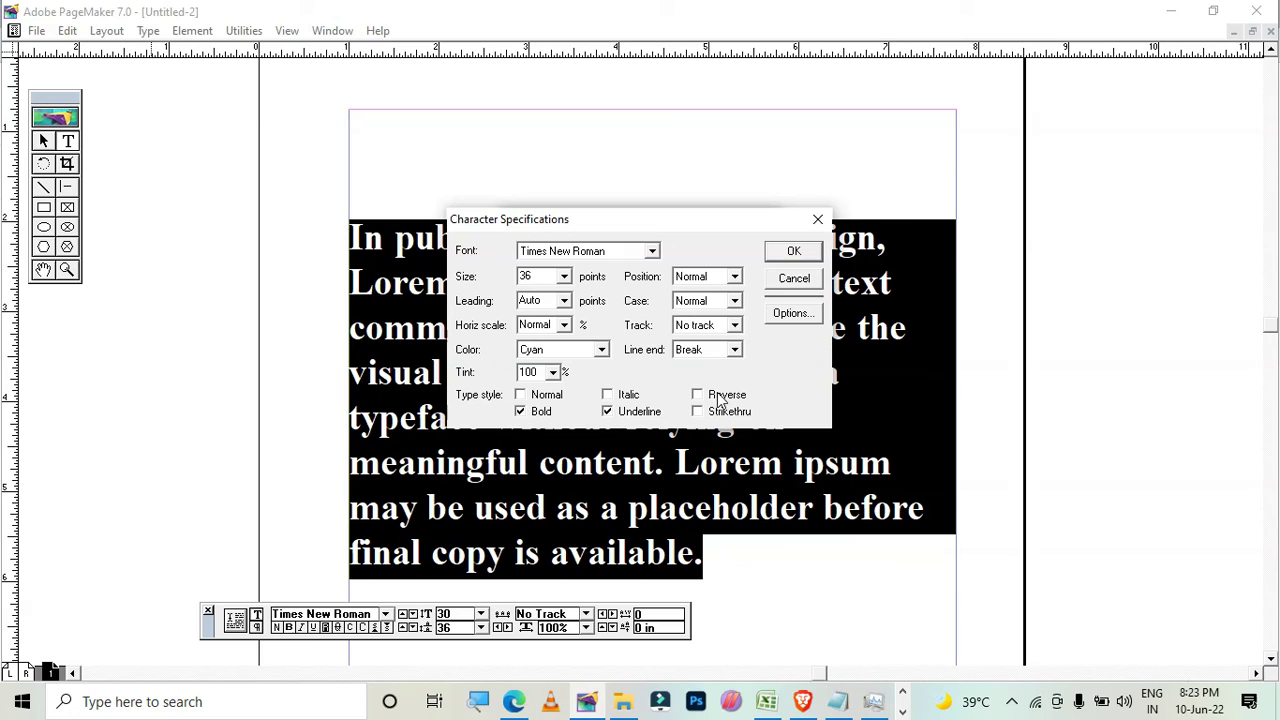
{"action": "left_click", "coordinate": [735, 302]}
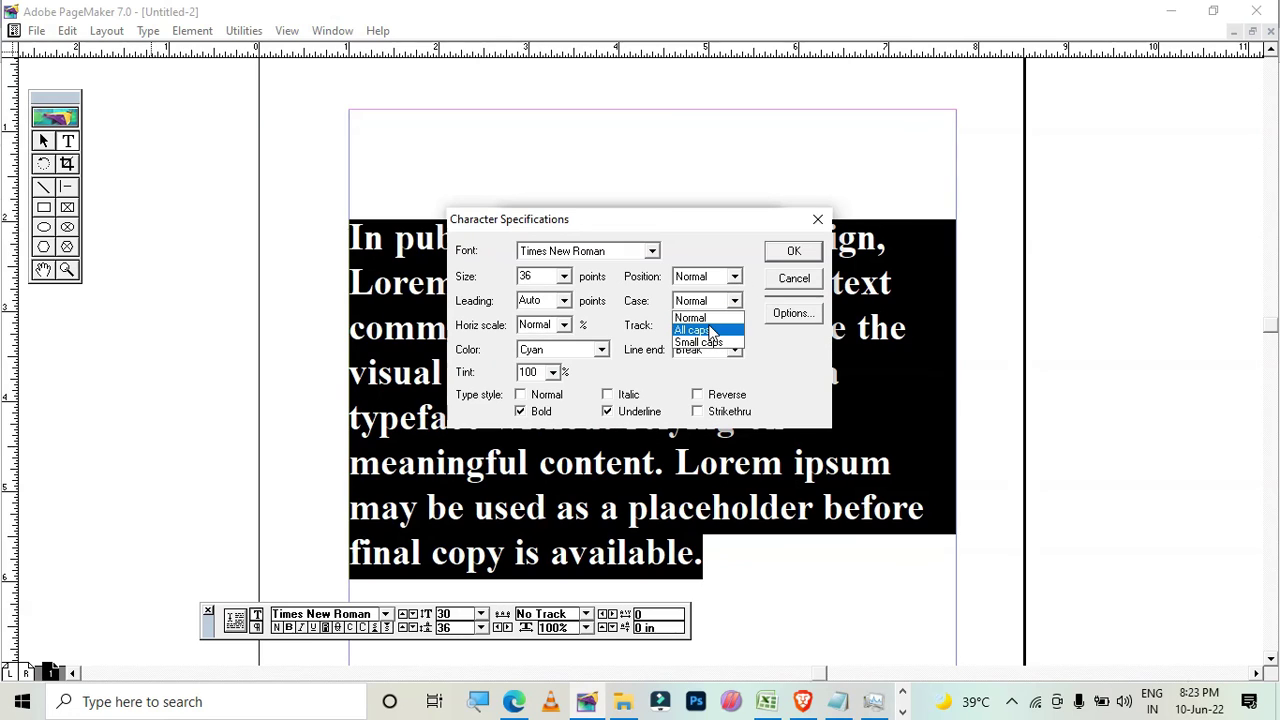
{"action": "left_click", "coordinate": [706, 329]}
{"action": "left_click", "coordinate": [794, 252]}
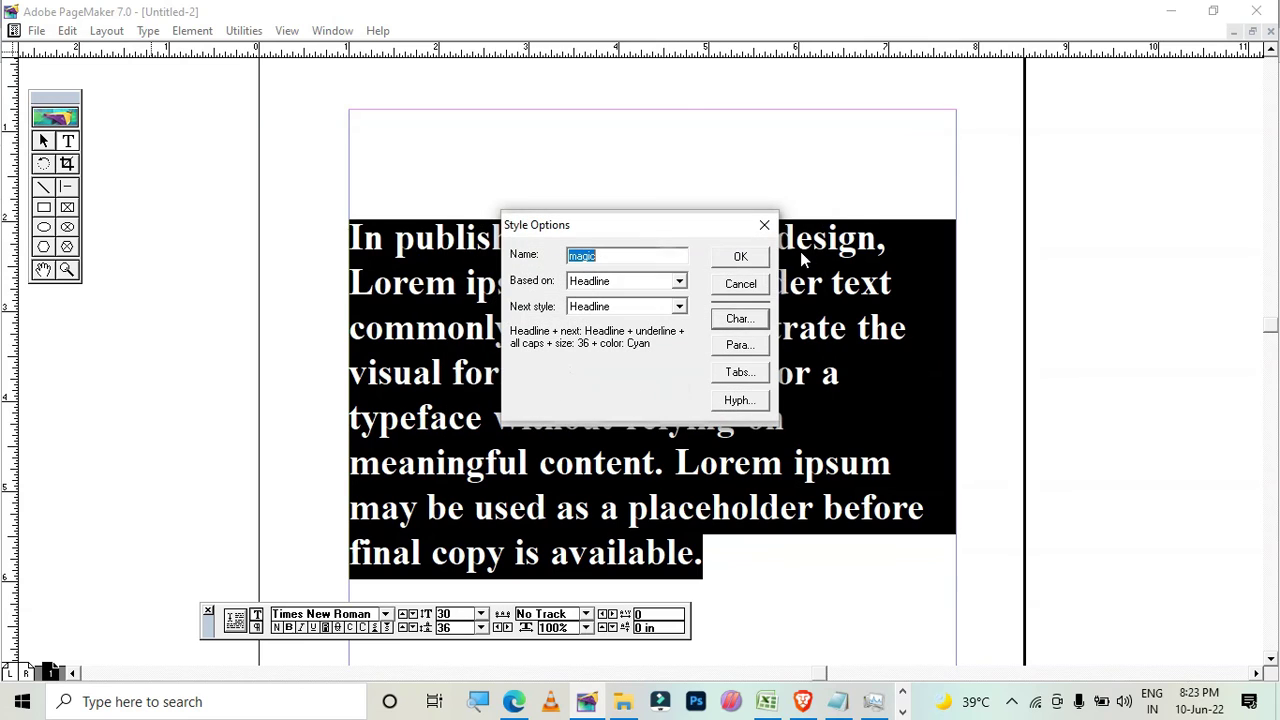
{"action": "left_click", "coordinate": [740, 258]}
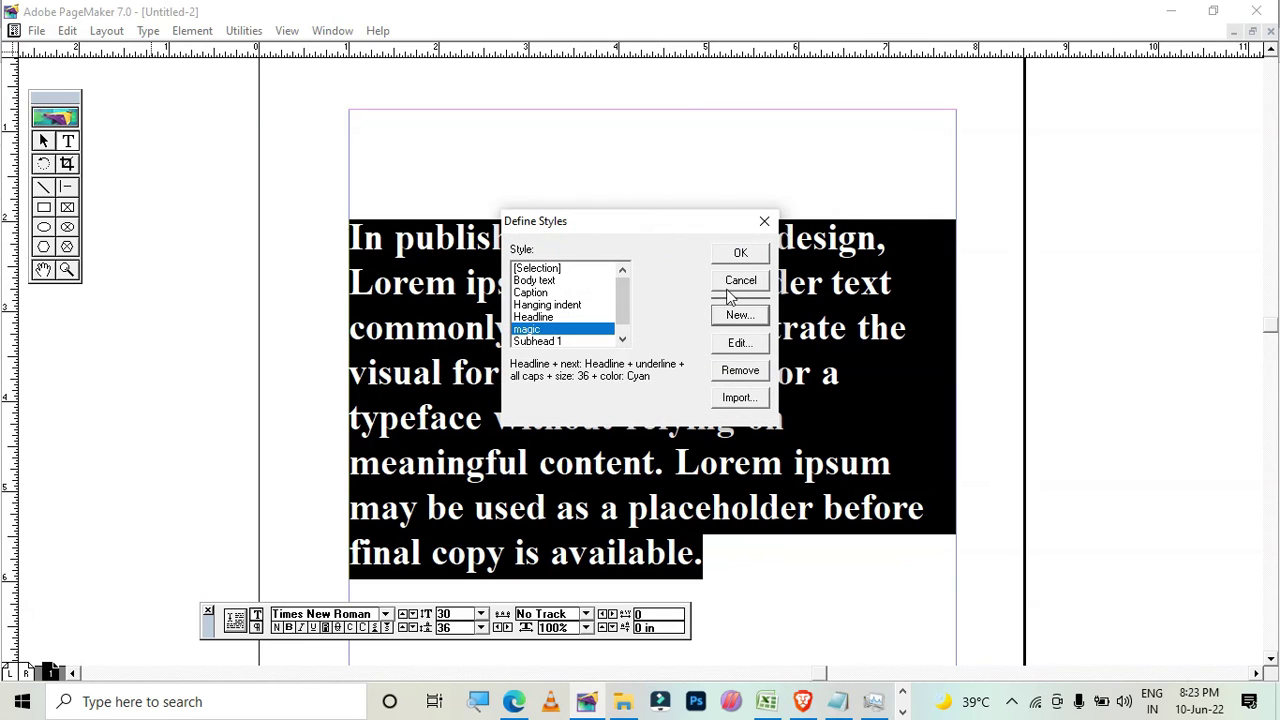
{"action": "left_click", "coordinate": [740, 253]}
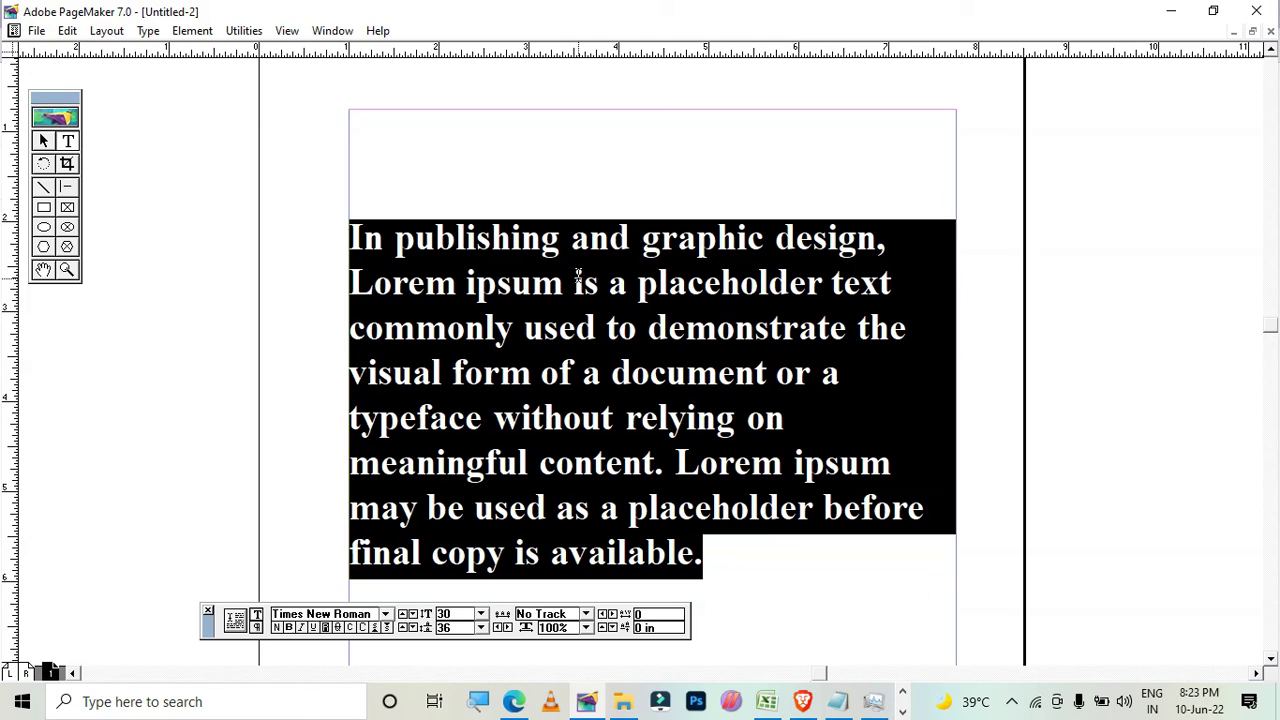
Step: Apply the magic style to the selected paragraph and deselect the text
{"action": "left_click", "coordinate": [148, 31]}
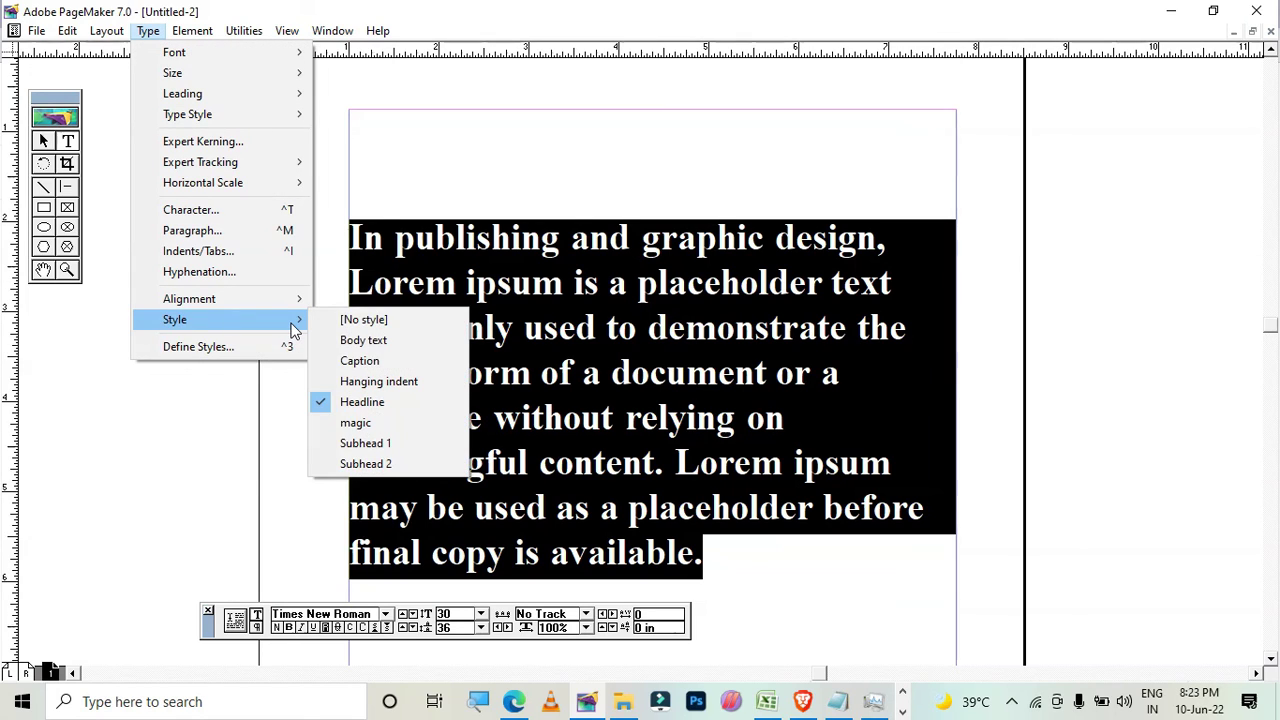
{"action": "left_click", "coordinate": [357, 423]}
{"action": "left_click", "coordinate": [702, 420]}
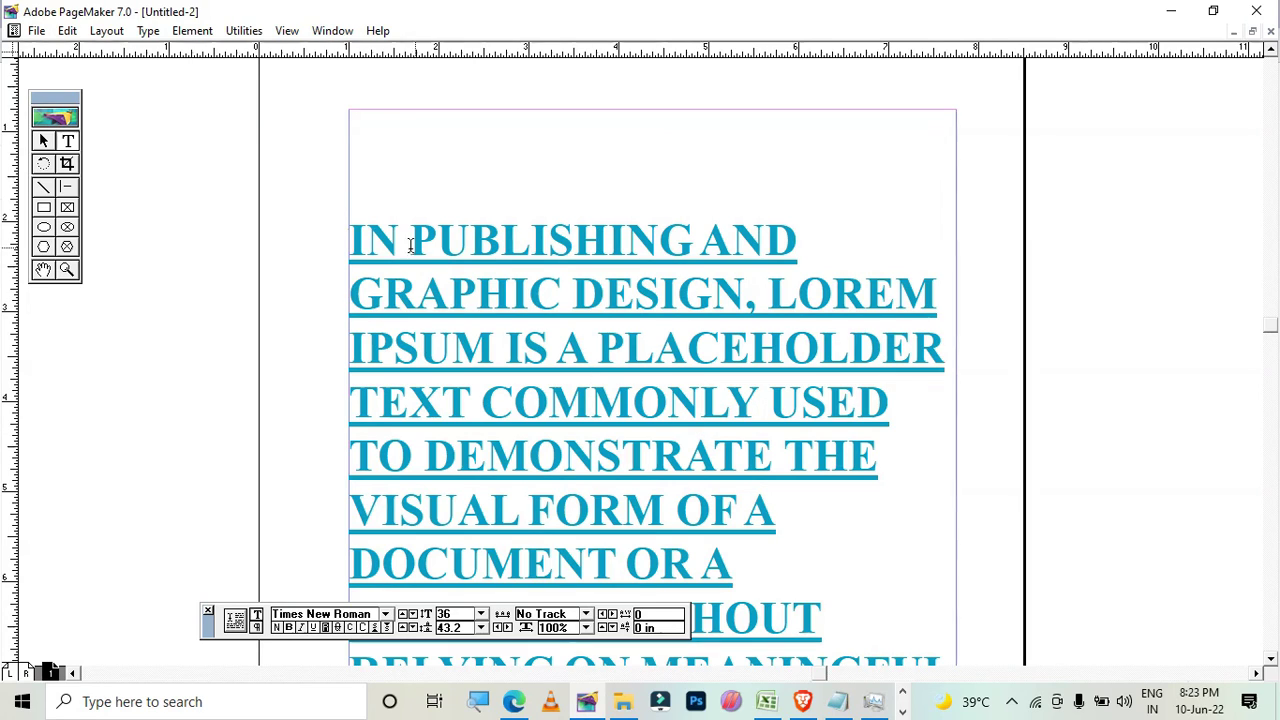
Step: Select the paragraph's lines from "GRAPHIC DESIGN, LOREM" through "TO DEMONSTRATE THE" for a style change
{"action": "left_click_drag", "start_coordinate": [350, 245], "coordinate": [860, 258]}
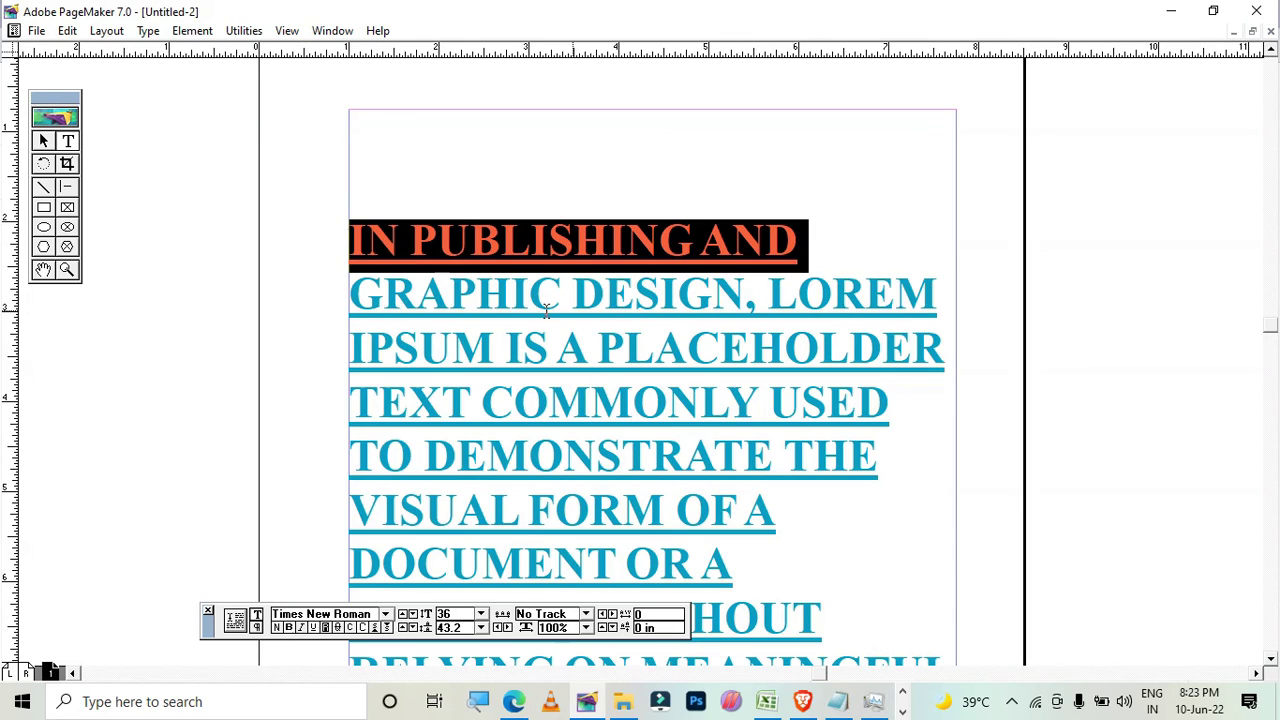
{"action": "left_click_drag", "start_coordinate": [350, 288], "coordinate": [903, 471]}
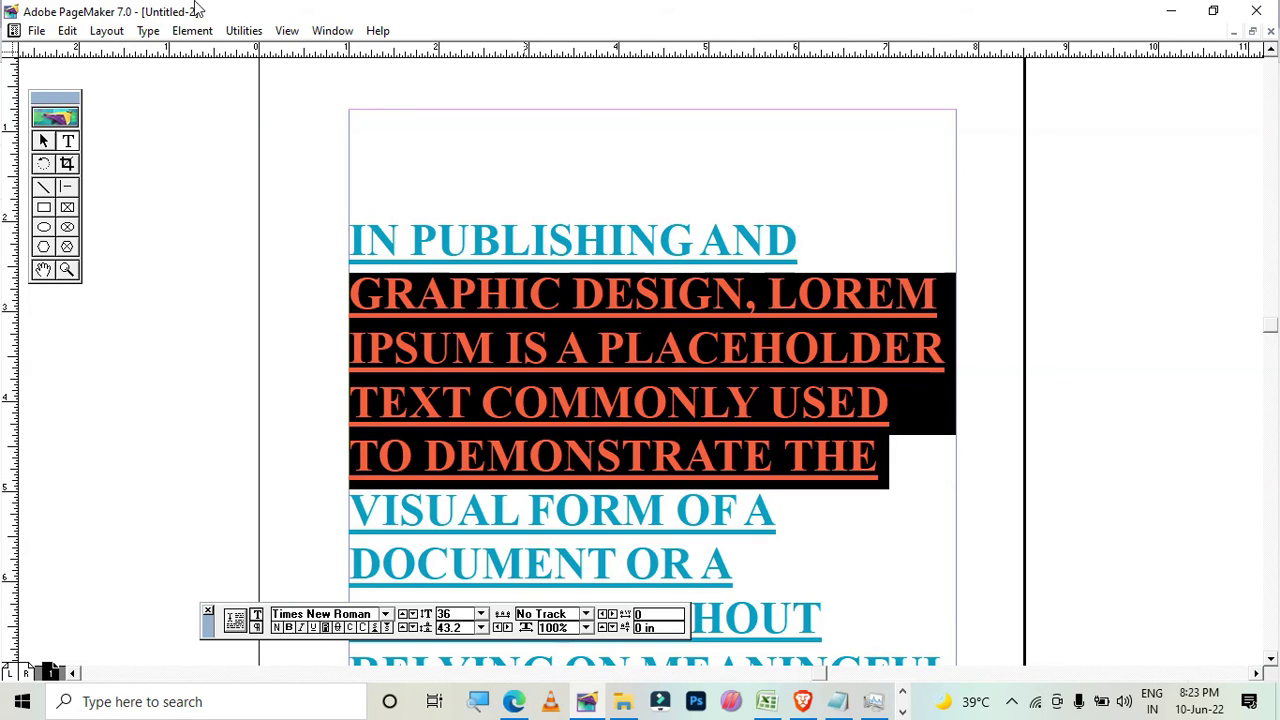
{"action": "left_click", "coordinate": [148, 31]}
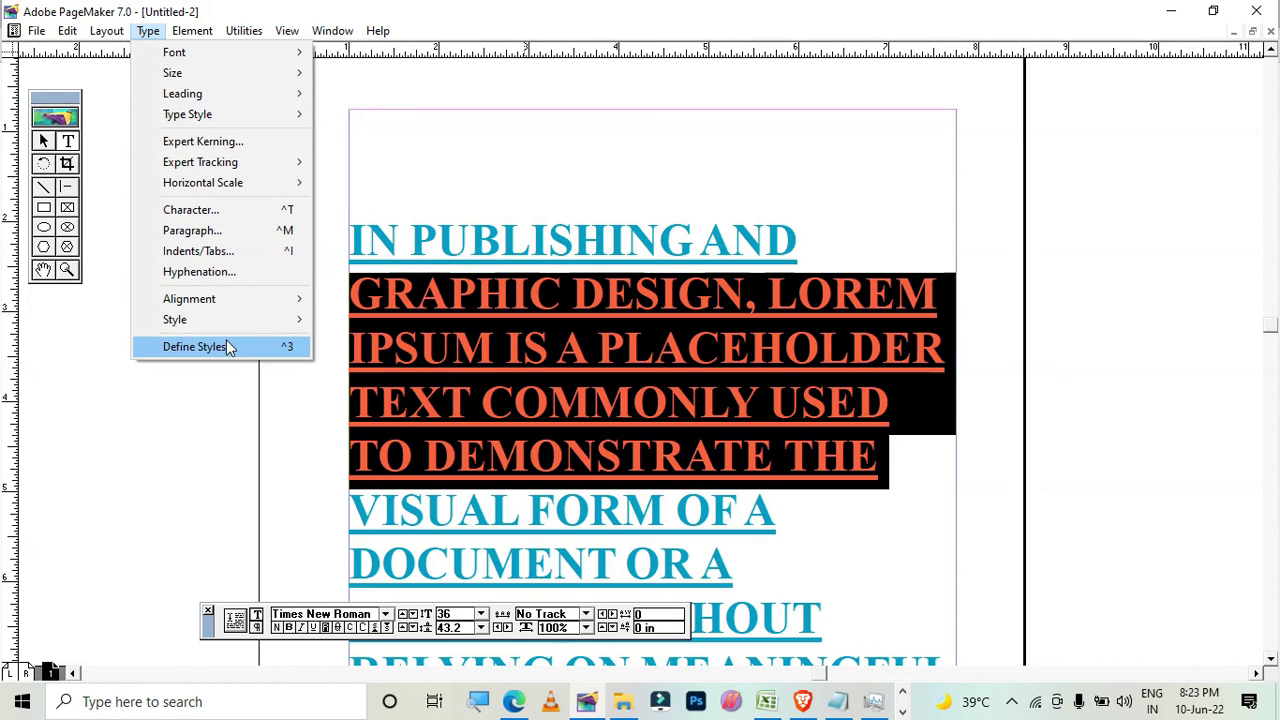